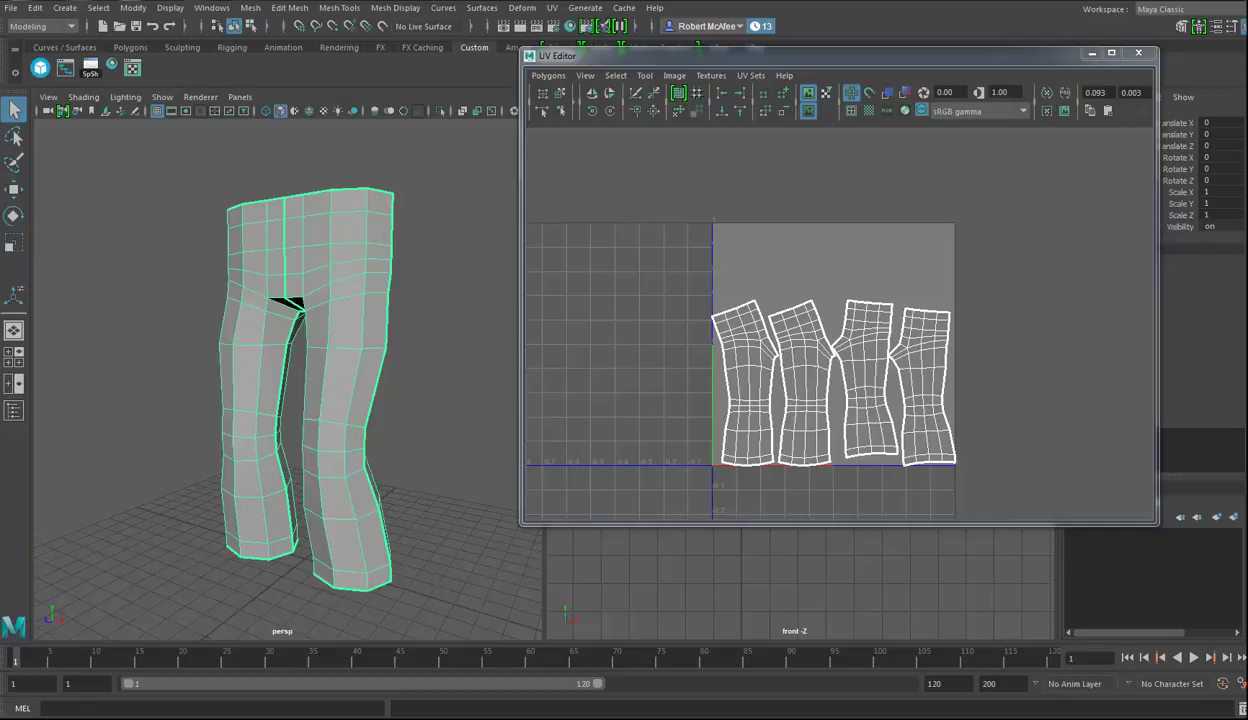
- Save the pants scene as WalkingPJS01_Model in the WalkingPJs_Project scenes folder, in Maya ASCII format
alt+drag(400, 340, 312, 257)
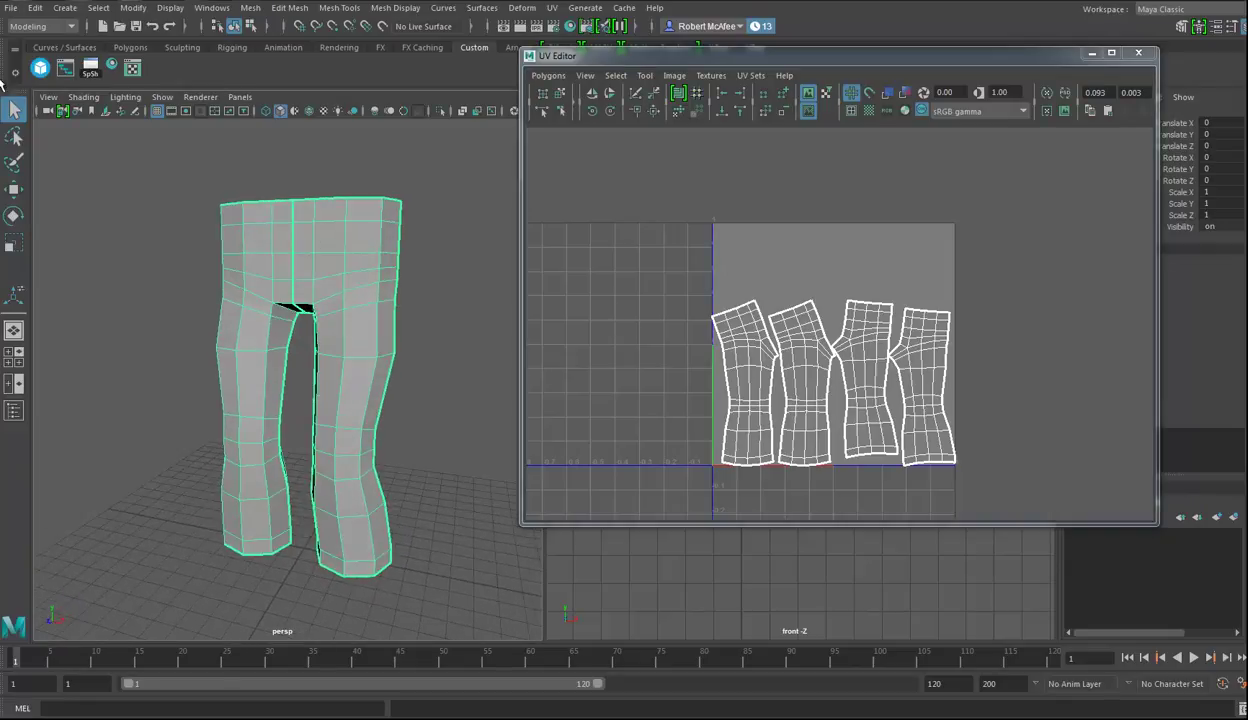
click(13, 9)
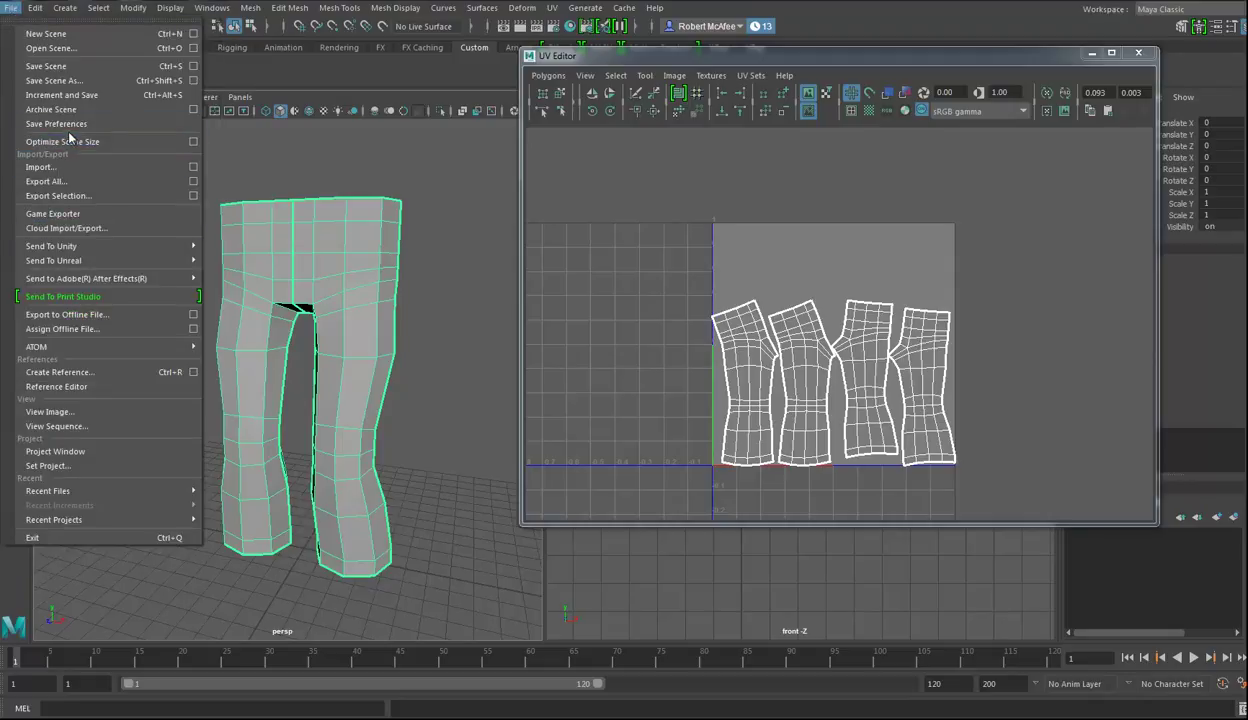
click(55, 80)
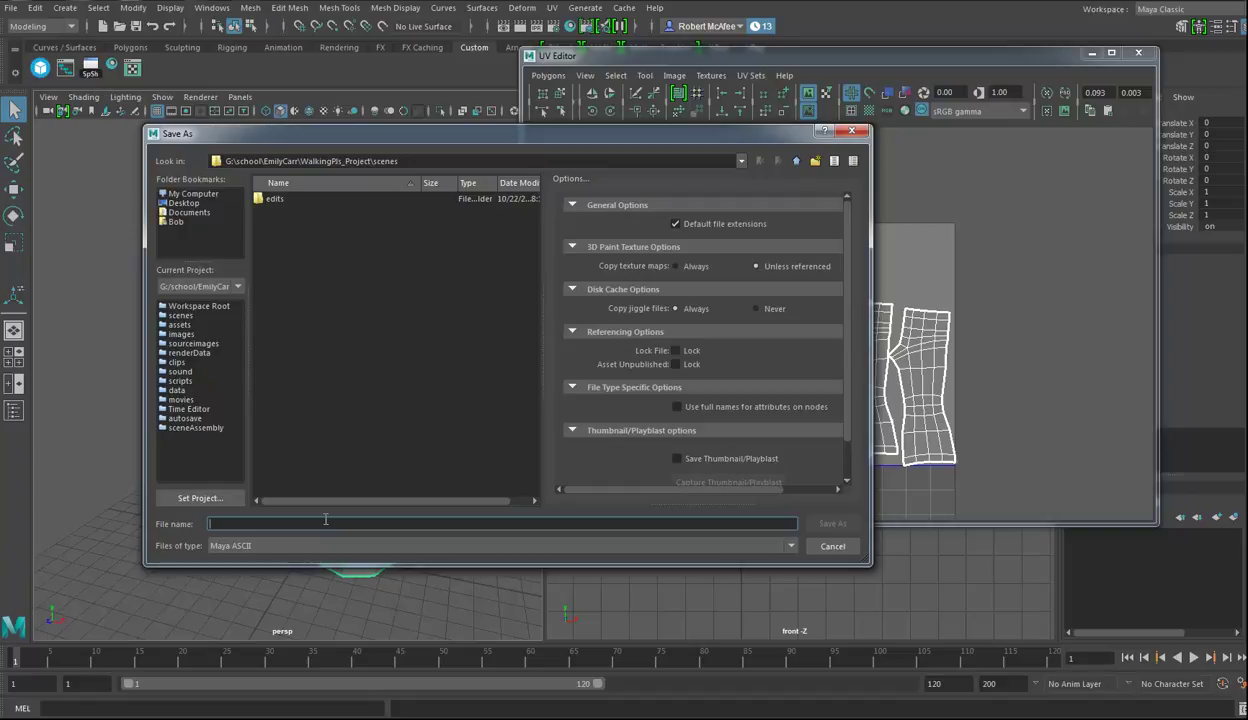
text(Wa)
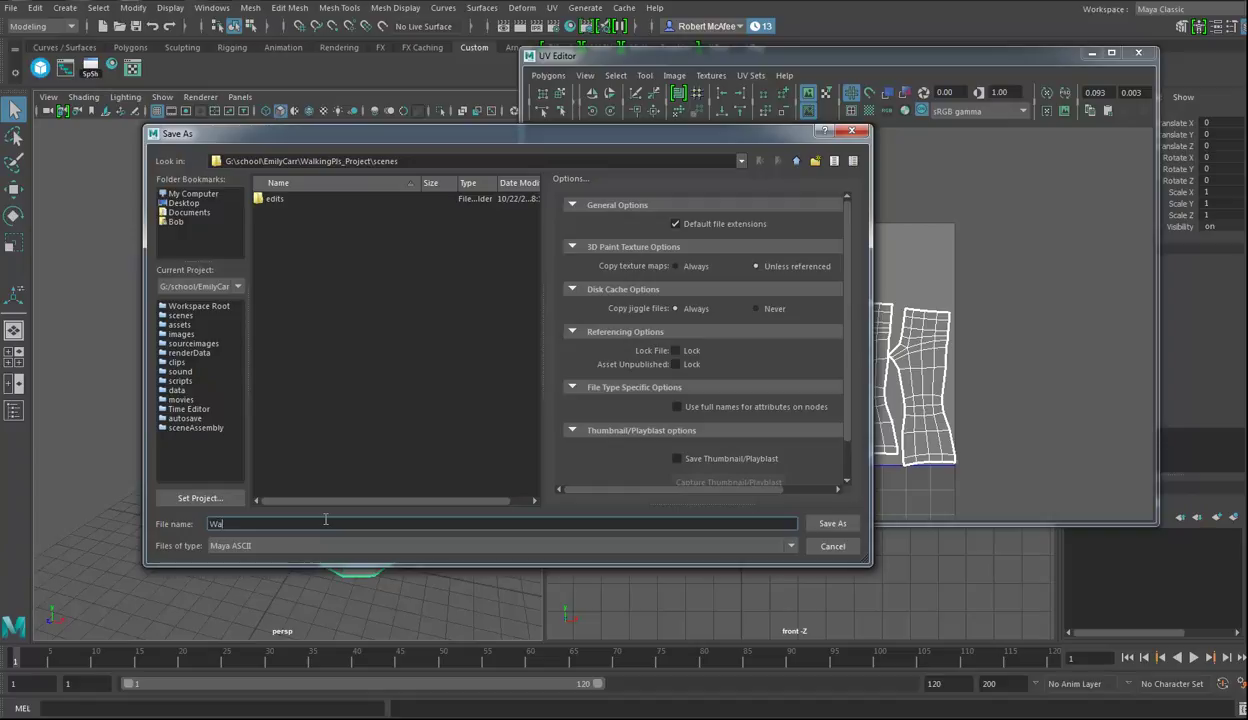
text(lkingPlS01_Model)
key(Return)
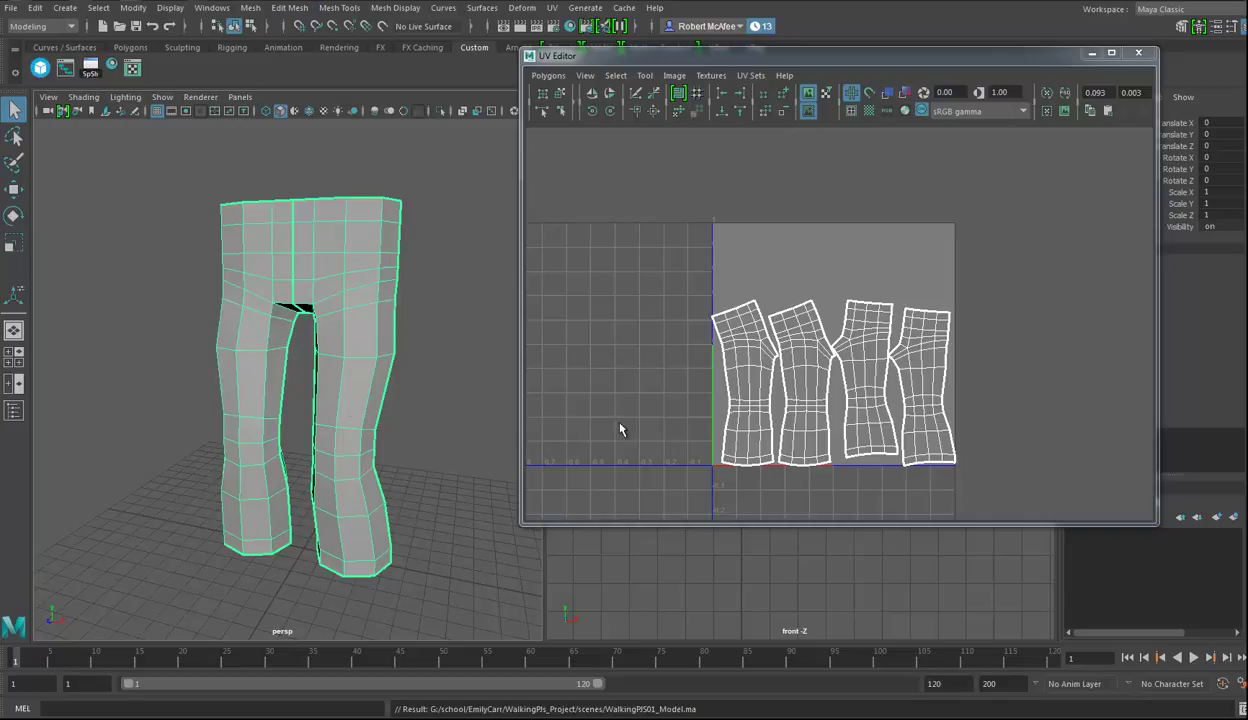
alt+drag(362, 428, 405, 506)
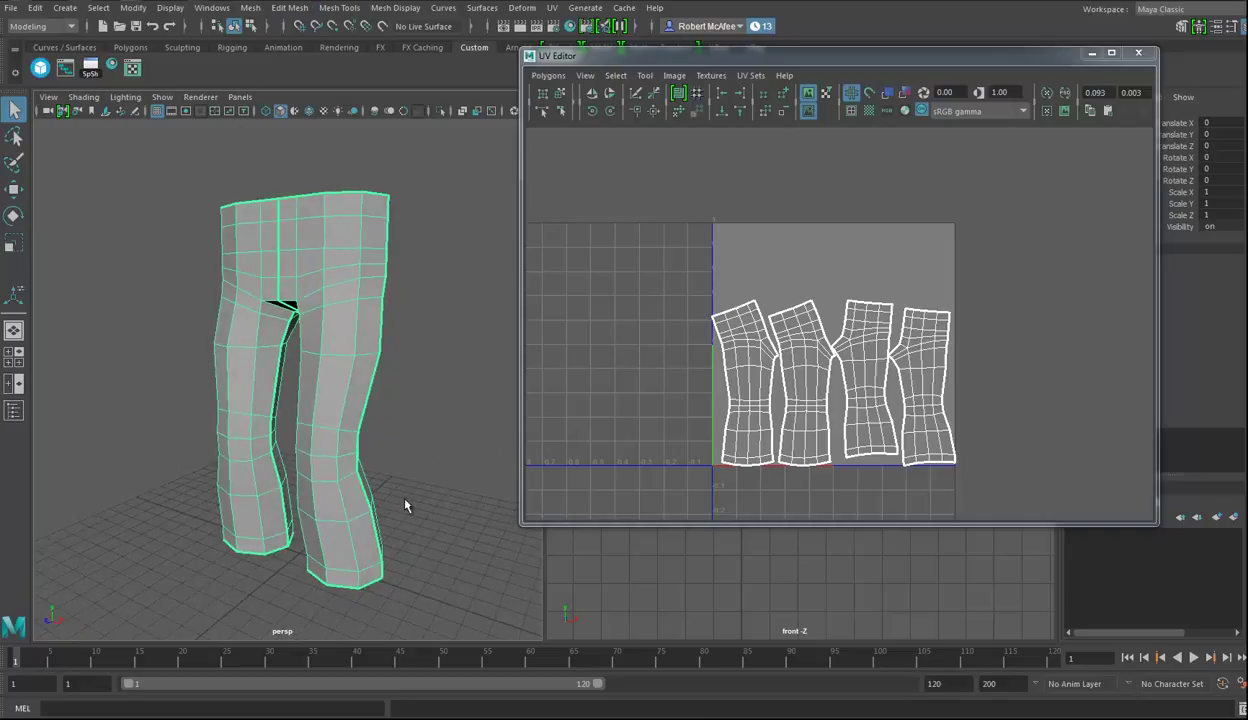
alt+drag(430, 457, 404, 372)
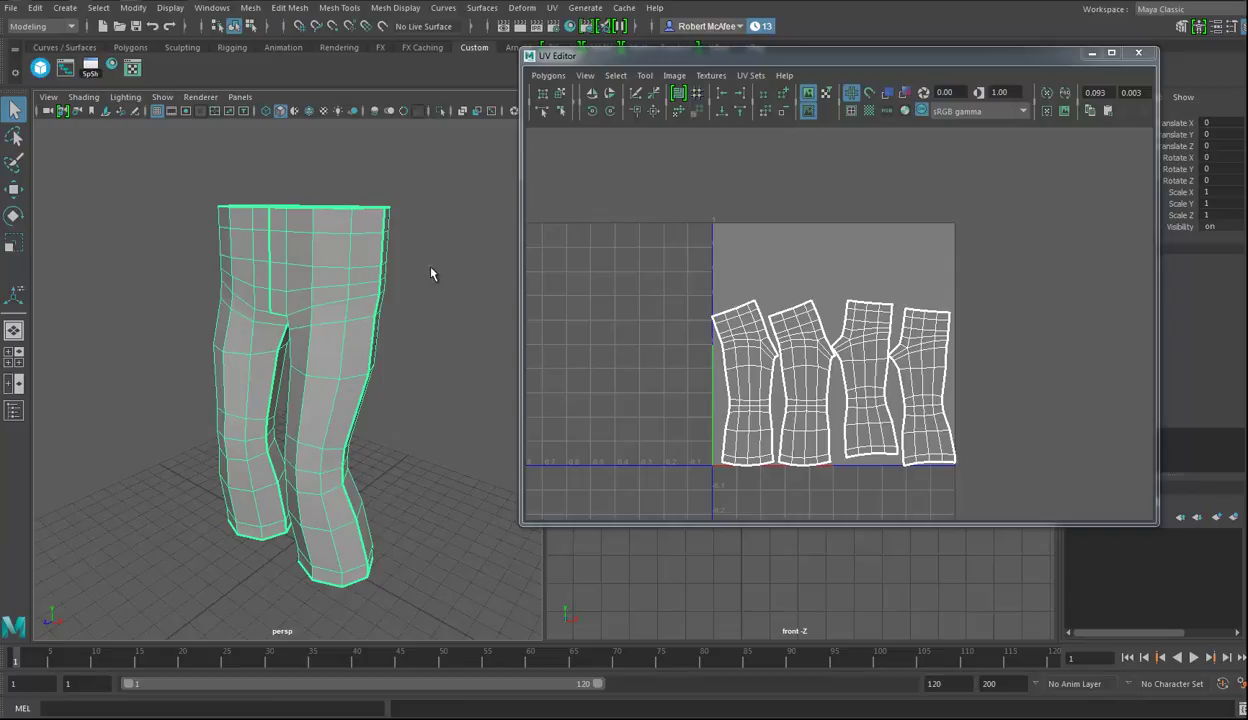
click(549, 80)
click(549, 80)
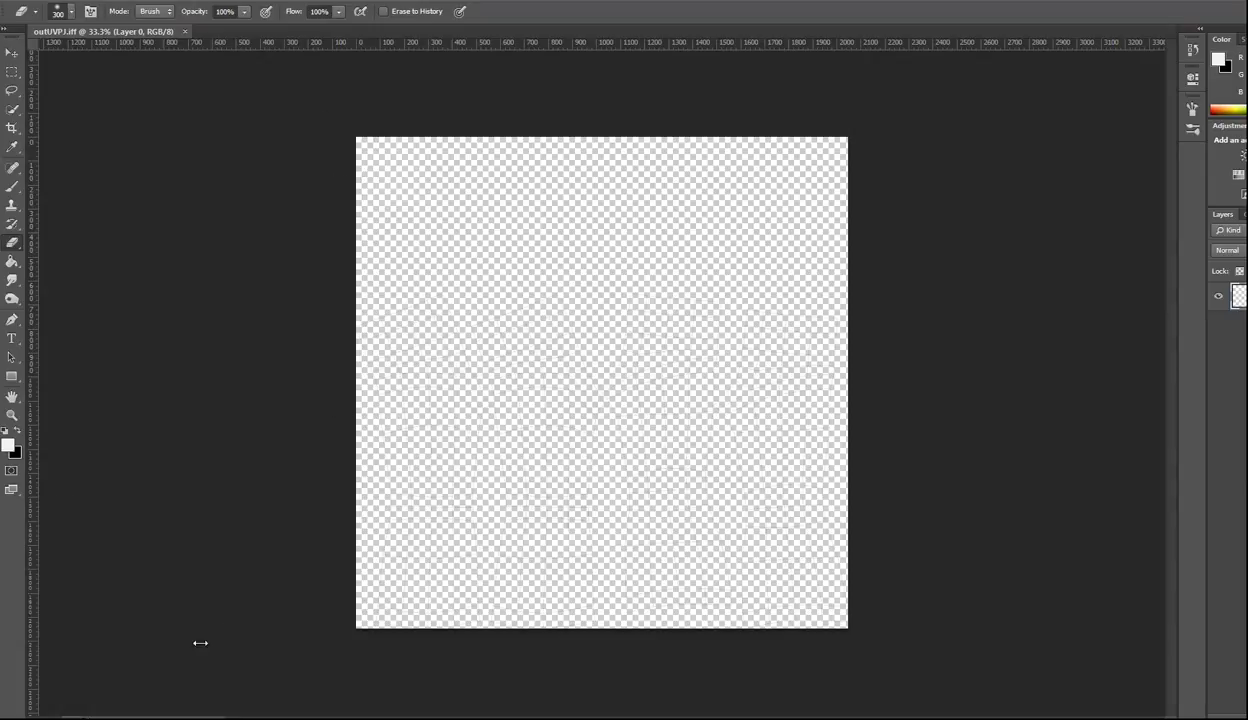
click(480, 662)
- Export a 2048 × 2048 UV snapshot of the pants as outUV in the project's images folder, in Targa format
click(548, 75)
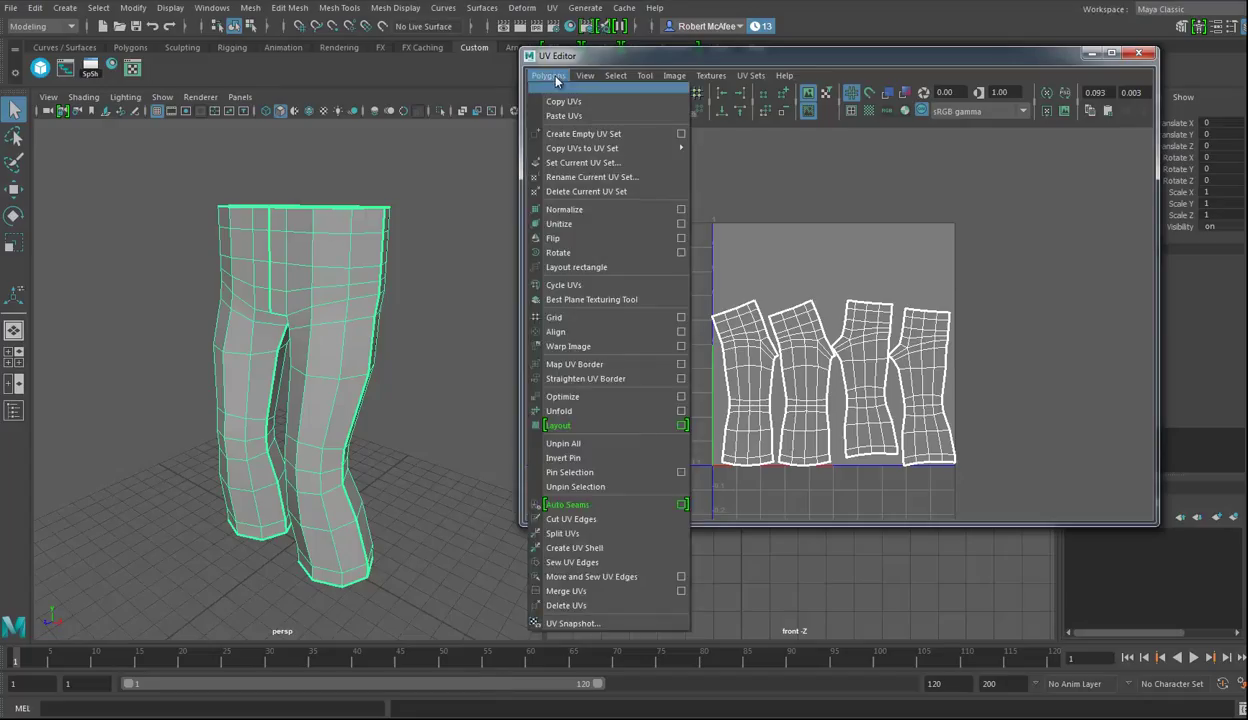
click(588, 624)
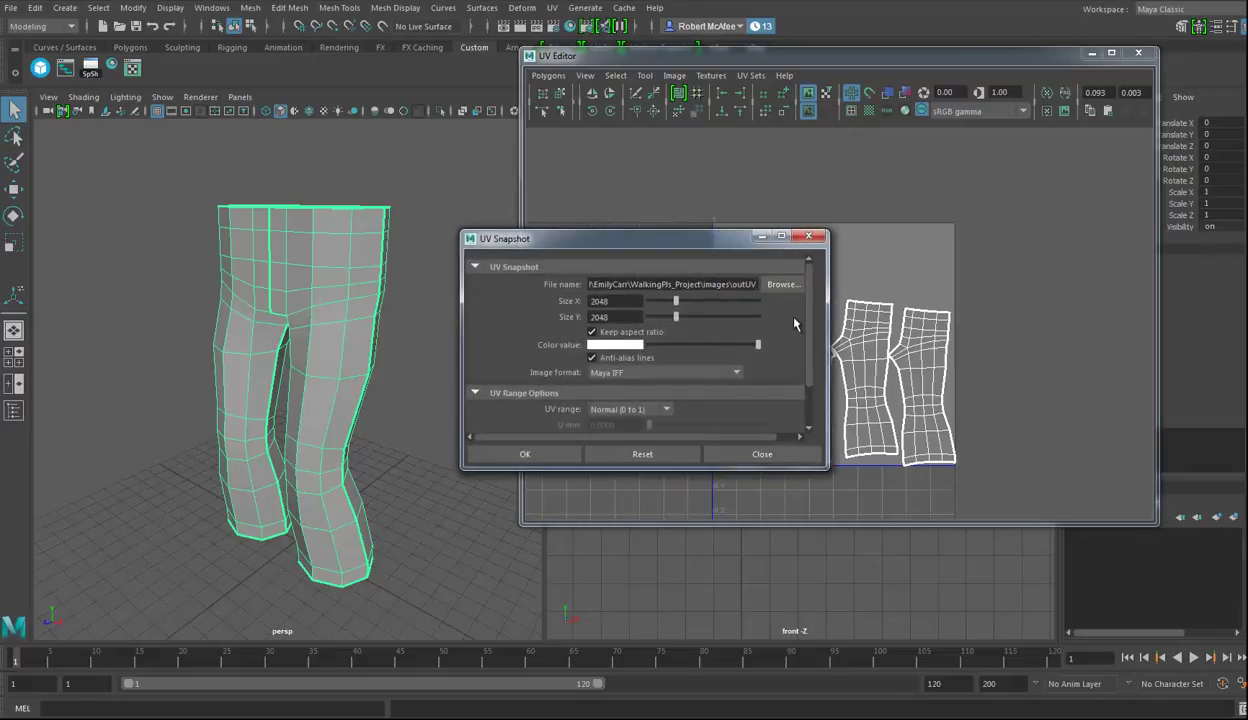
click(628, 376)
scroll(613, 500, down, 3)
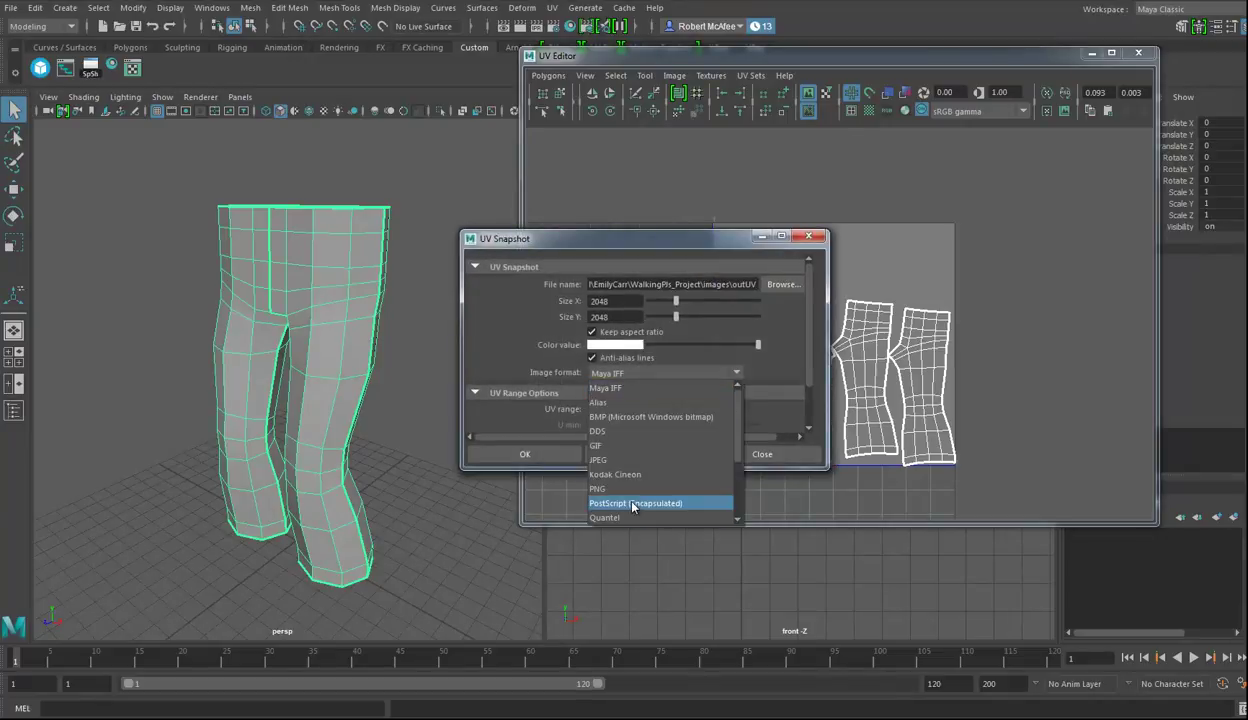
click(607, 475)
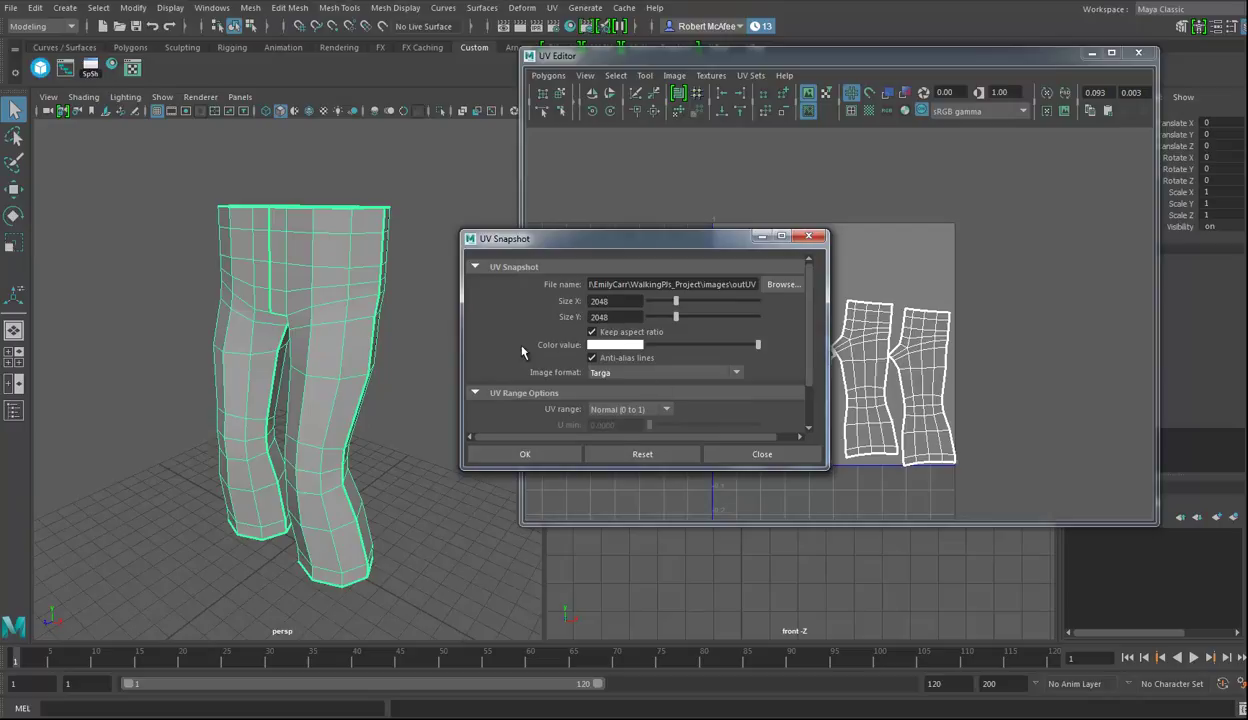
click(525, 455)
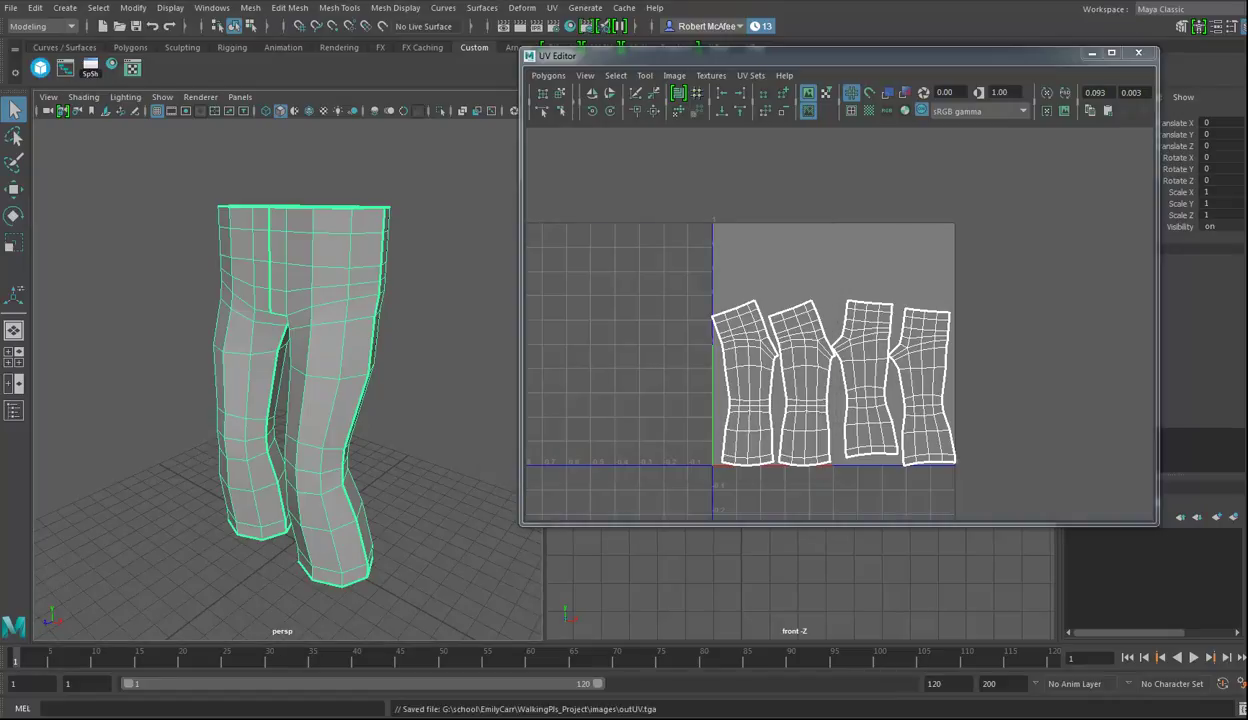
- Switch to the project's images folder in Windows Explorer and view the exported outUV snapshot
key(alt+Tab)
drag(682, 92, 237, 184)
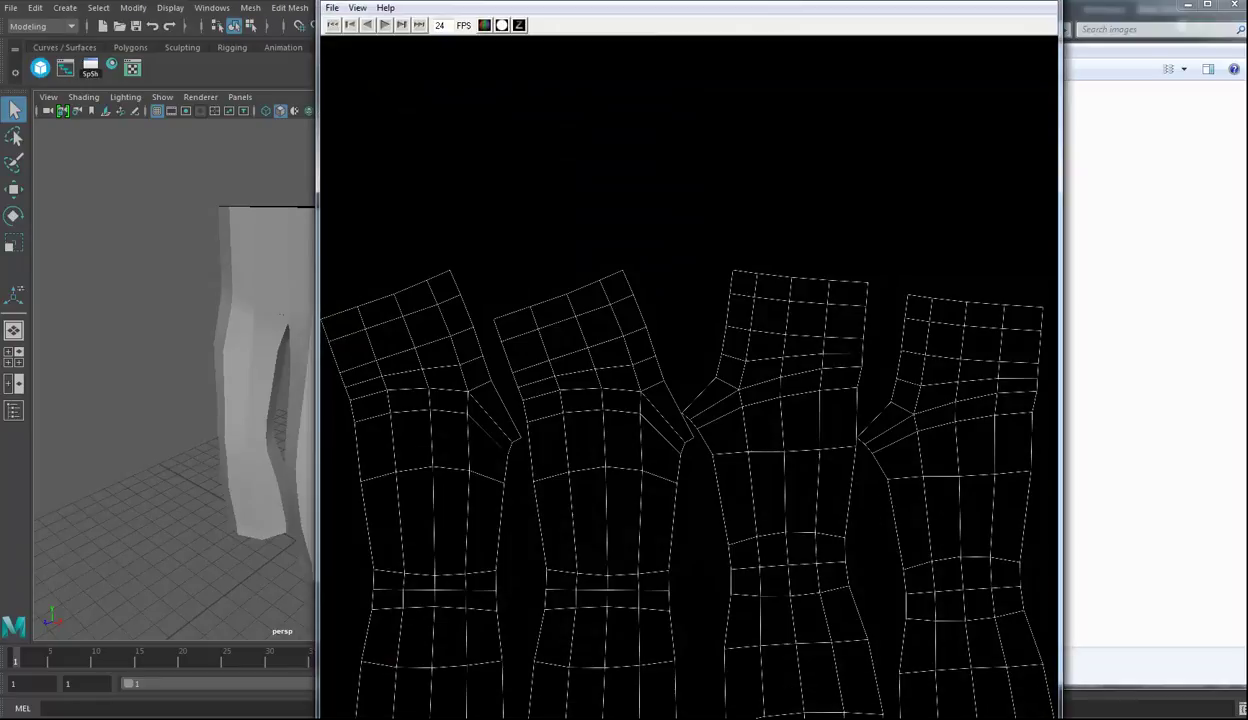
click(1042, 1)
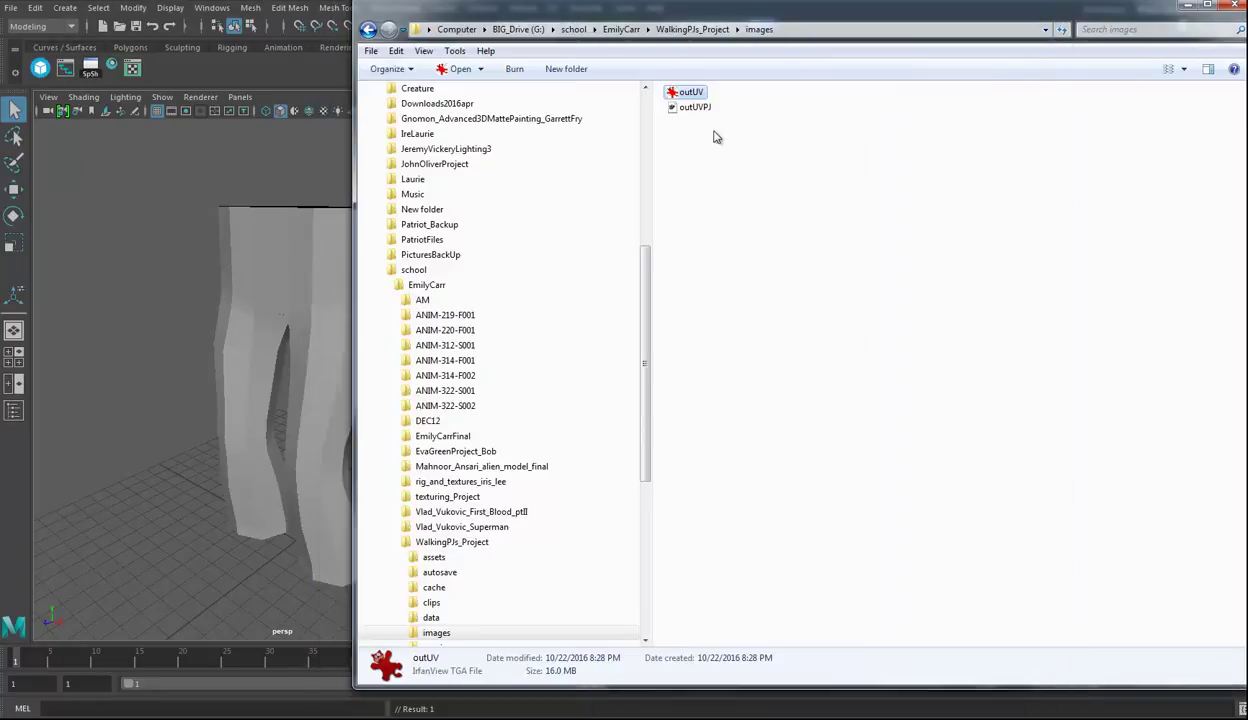
drag(693, 97, 740, 248)
click(740, 248)
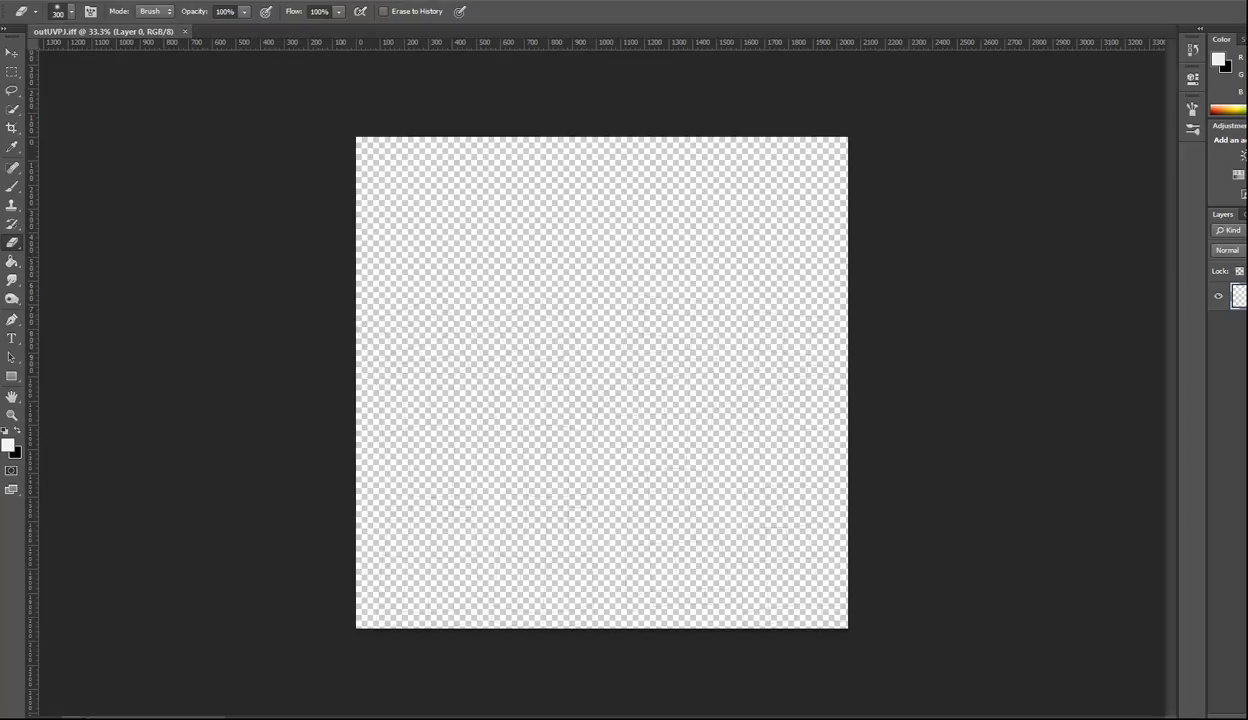
- Place the outUV image from the images folder into outUVPJ.iff in Photoshop and merge it down into the layer below
key(alt+Tab)
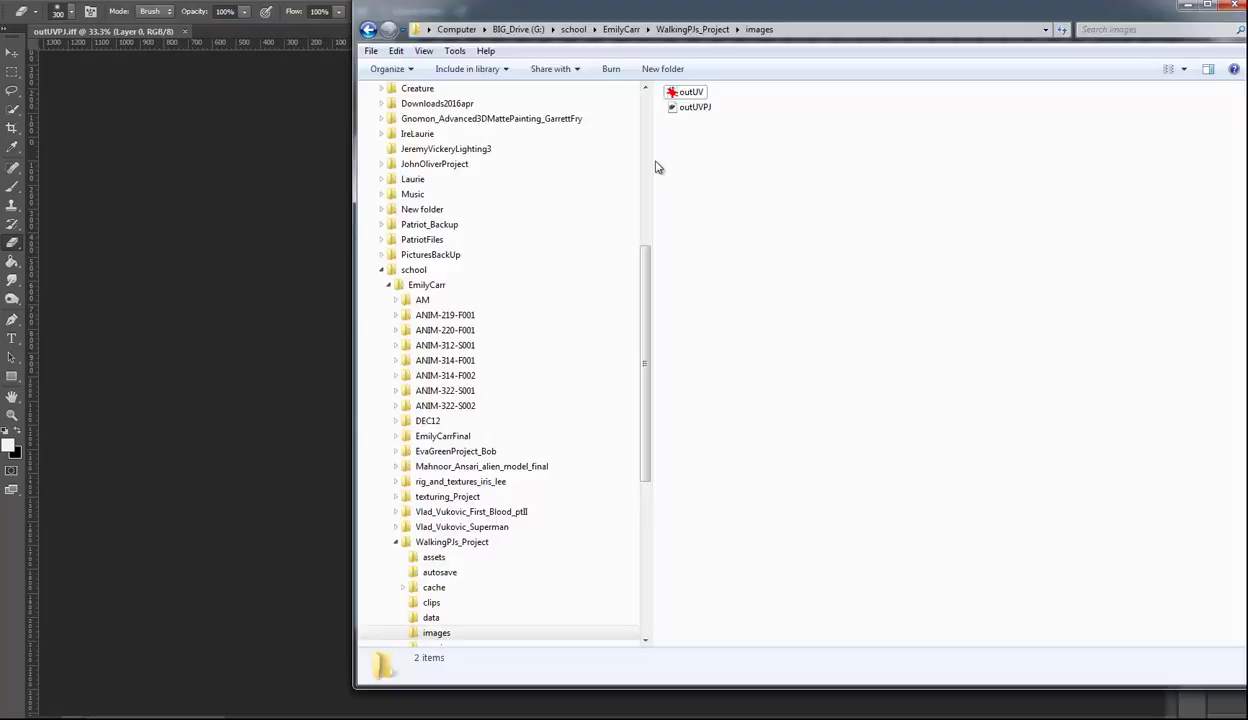
click(690, 96)
drag(690, 96, 184, 354)
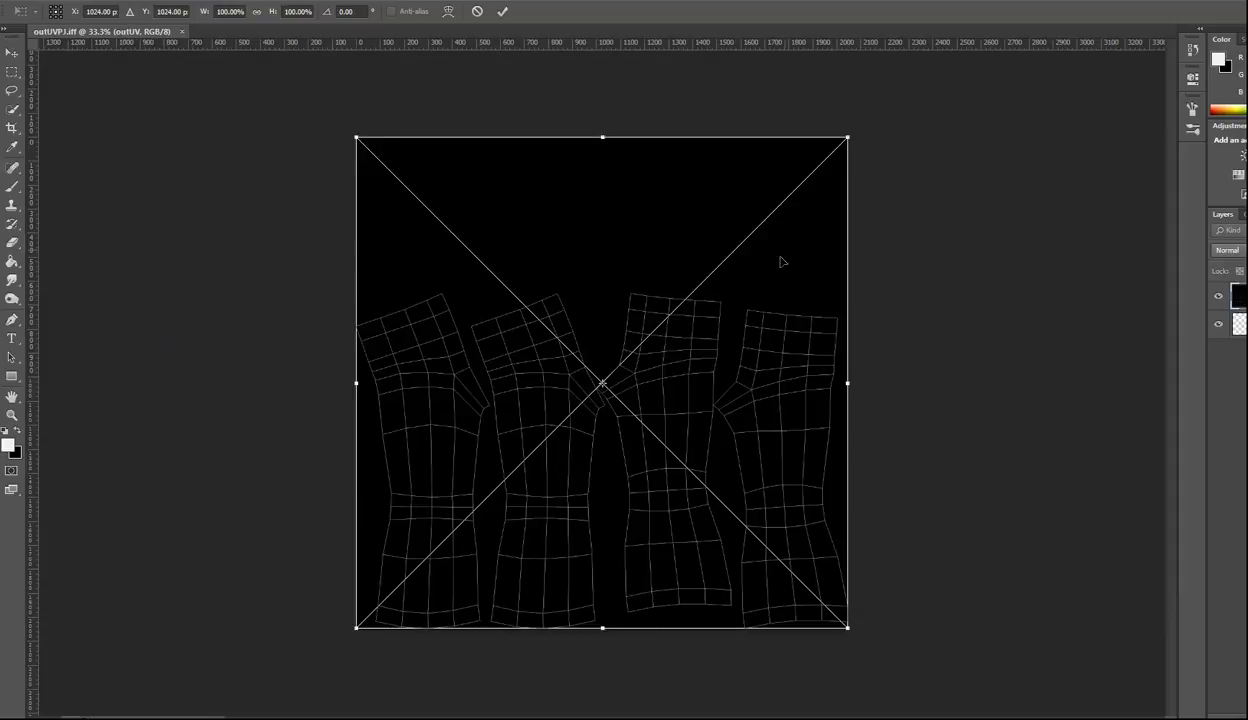
key(Return)
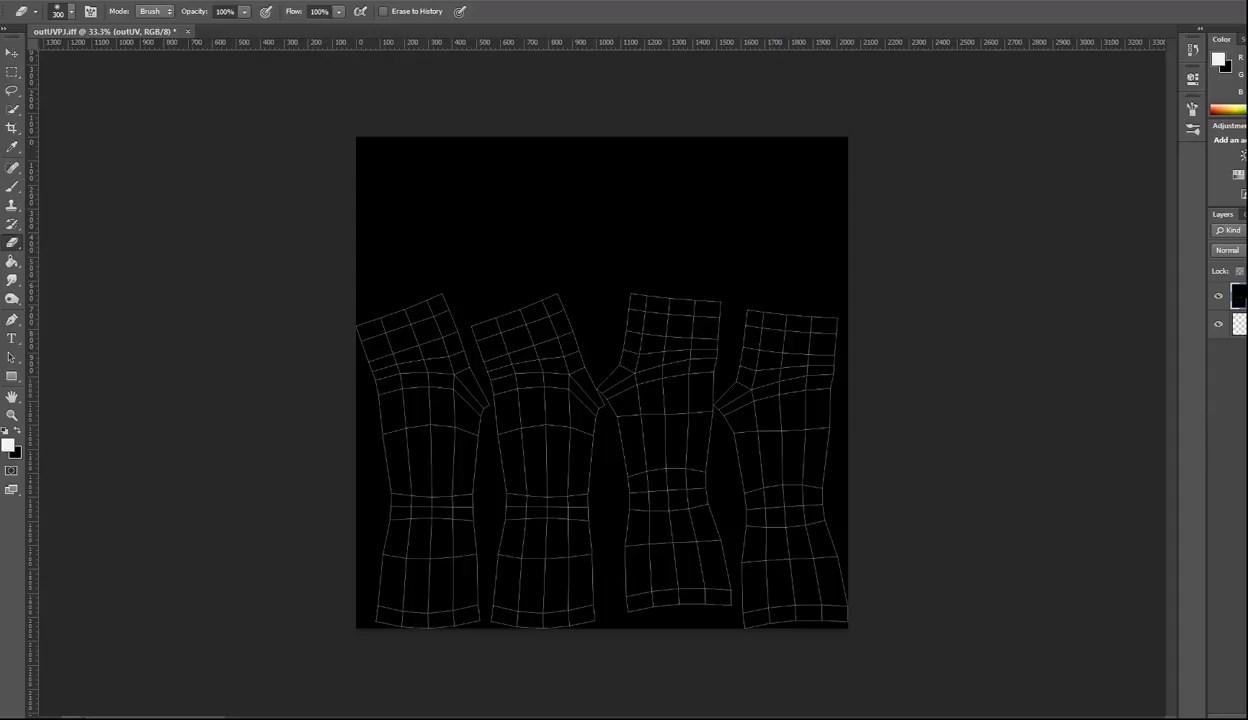
right_click(1243, 297)
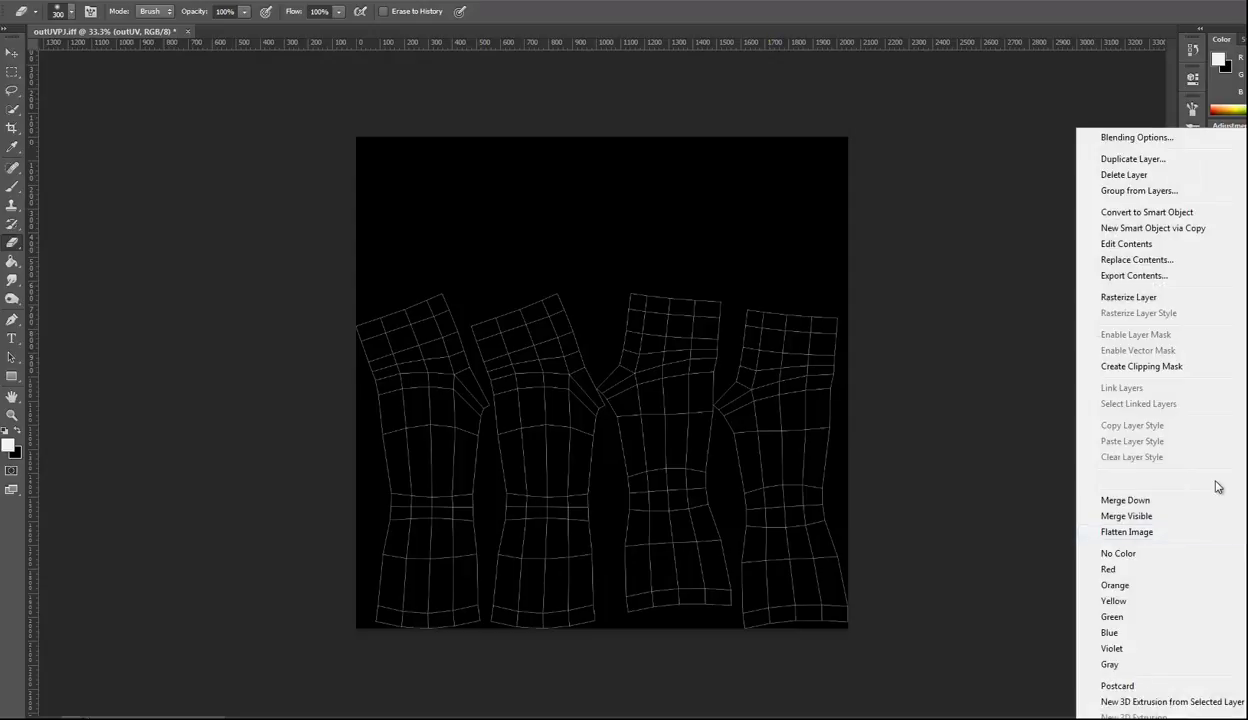
click(1130, 297)
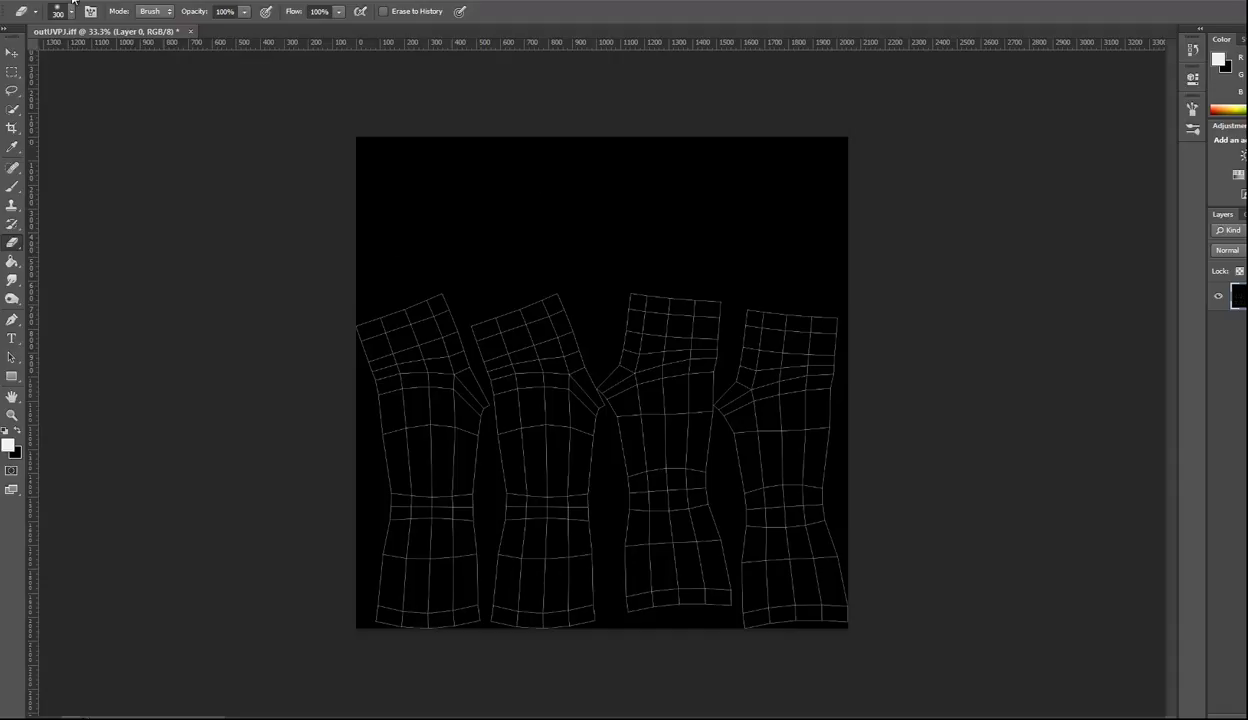
- Invert the merged UV layer's colours to get a dark wireframe on white
click(72, 2)
mouse_move(130, 30)
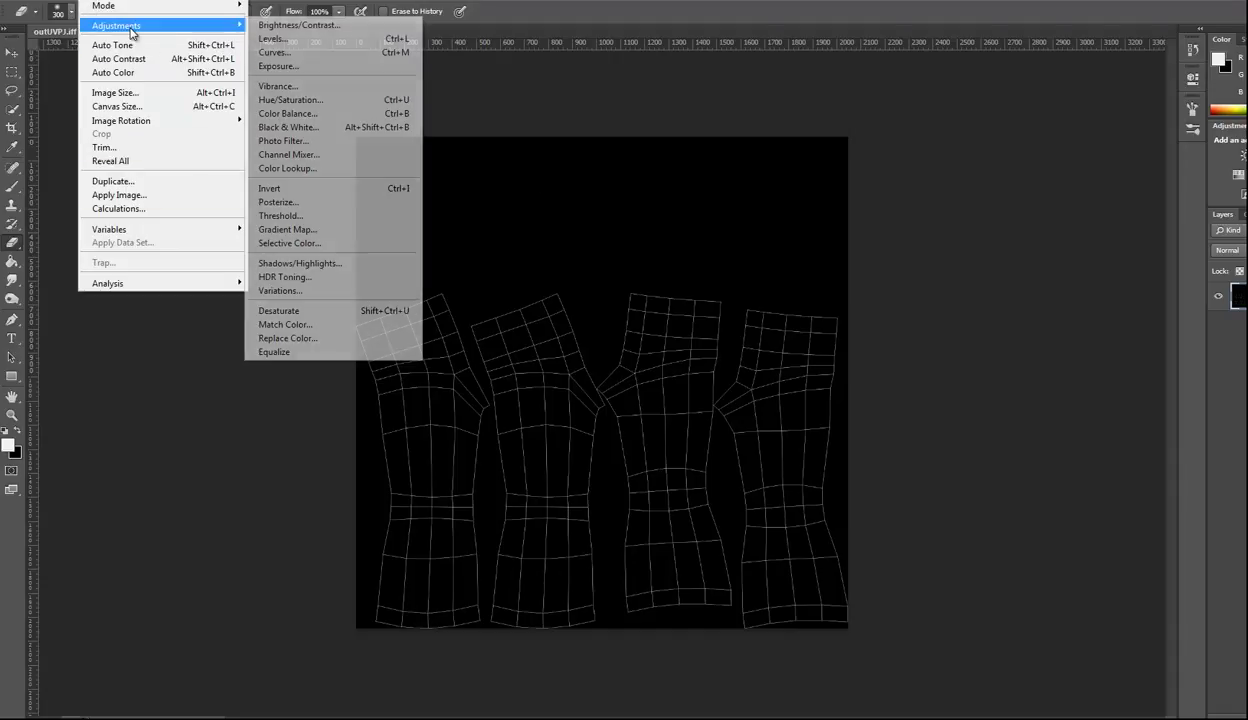
click(311, 190)
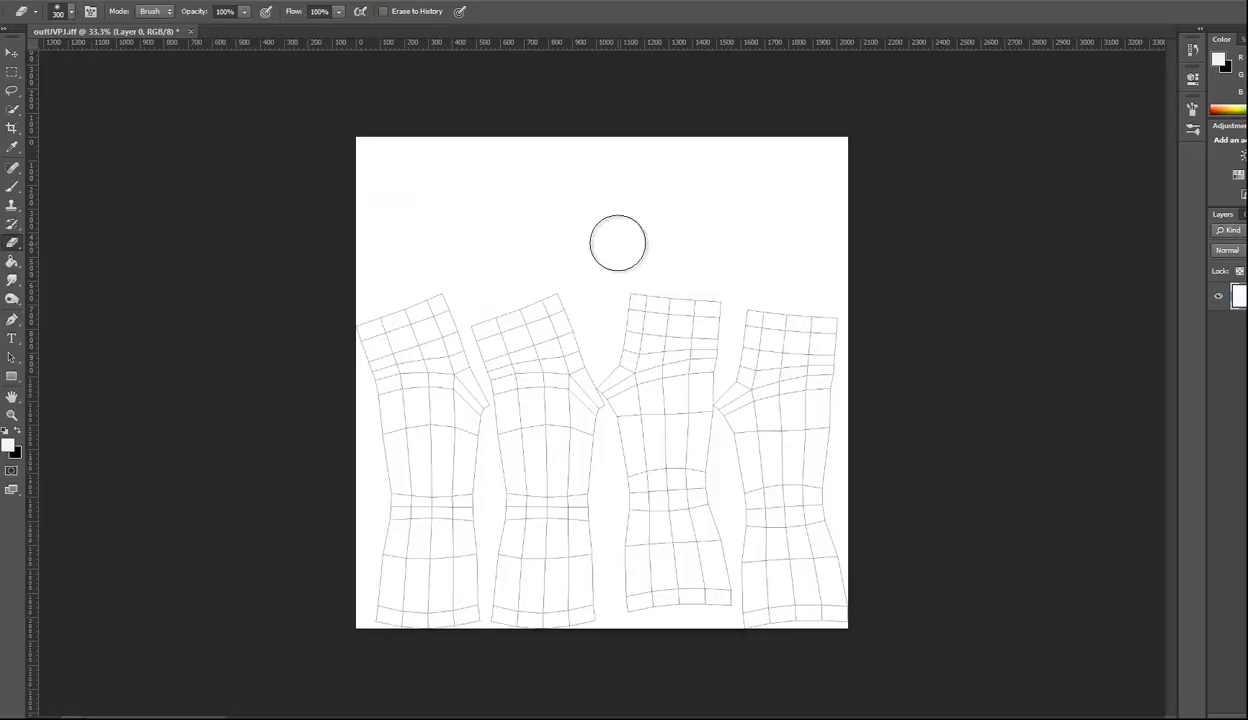
- Thicken the UV wireframe lines with the Minimum filter, preserving squareness
click(232, 2)
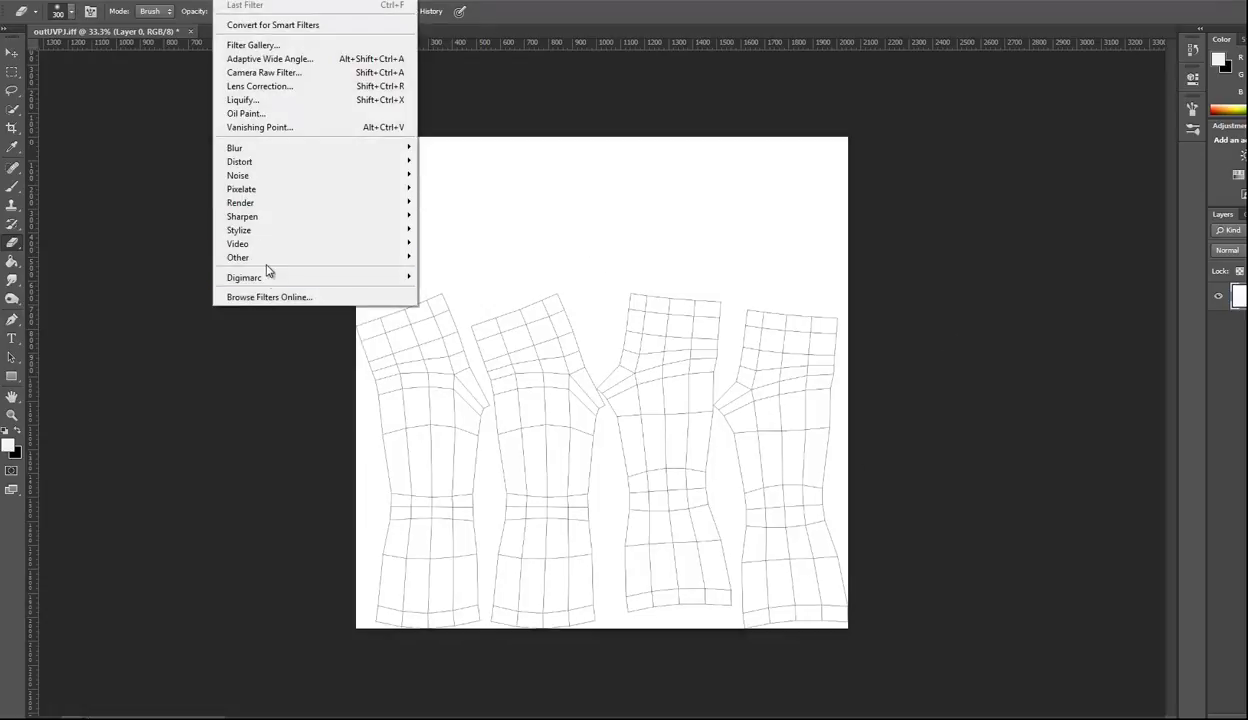
mouse_move(270, 257)
click(194, 302)
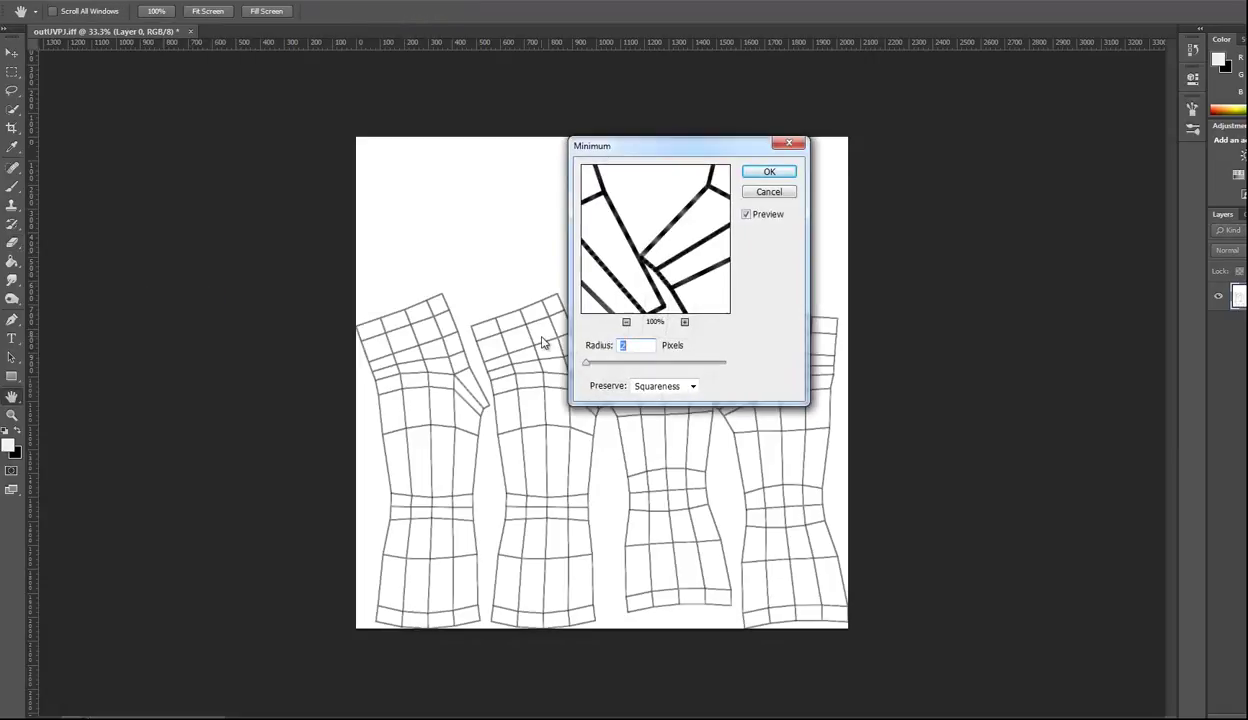
click(769, 173)
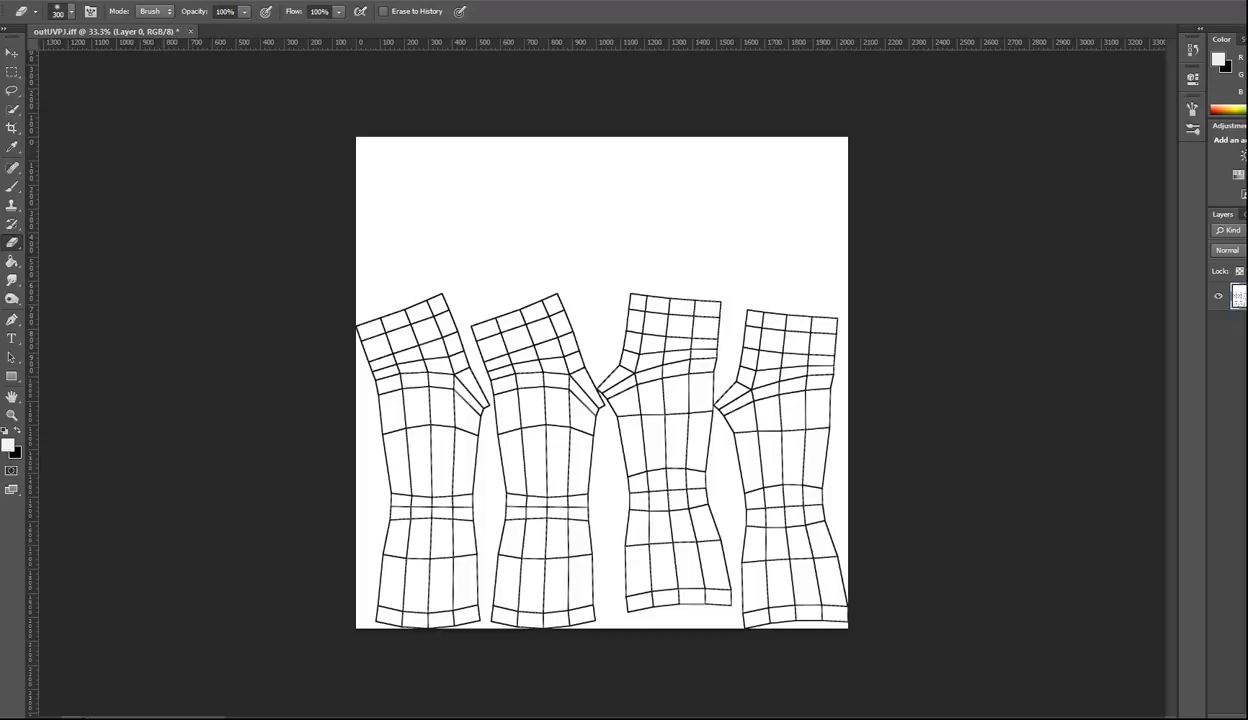
- Duplicate the UV wireframe layer and set the copy's blend mode to Darken
key(ctrl+j)
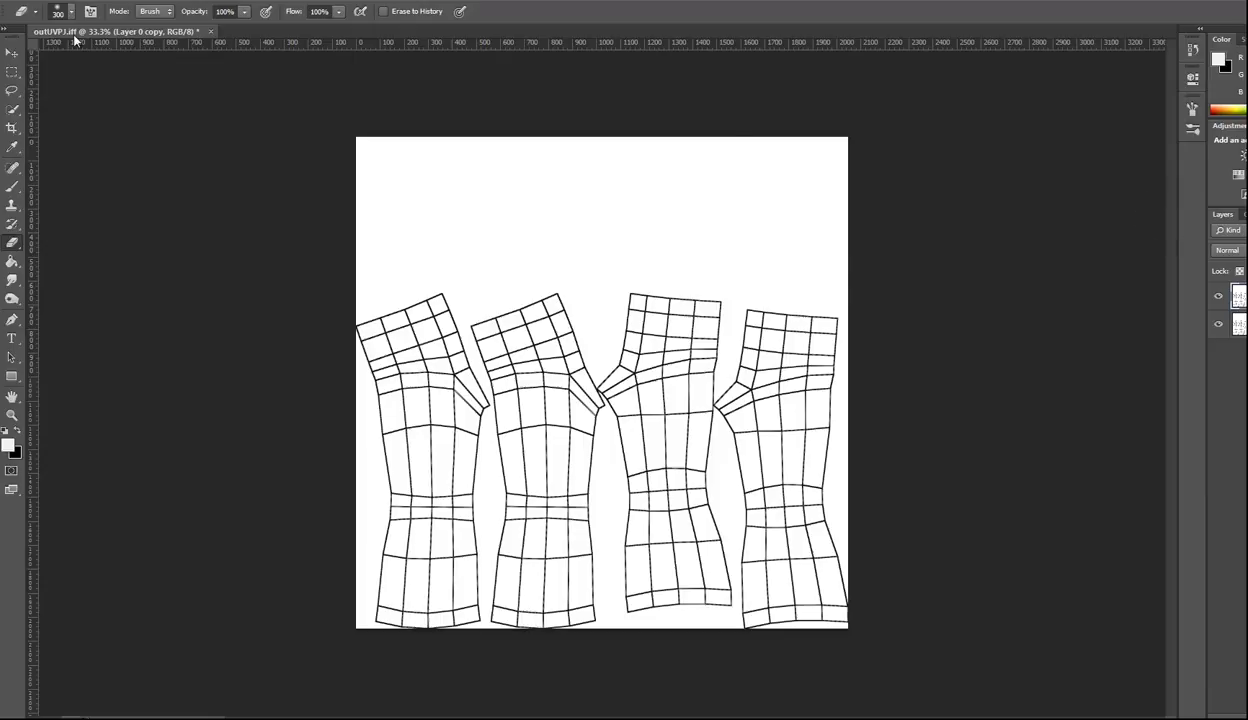
key(ctrl+i)
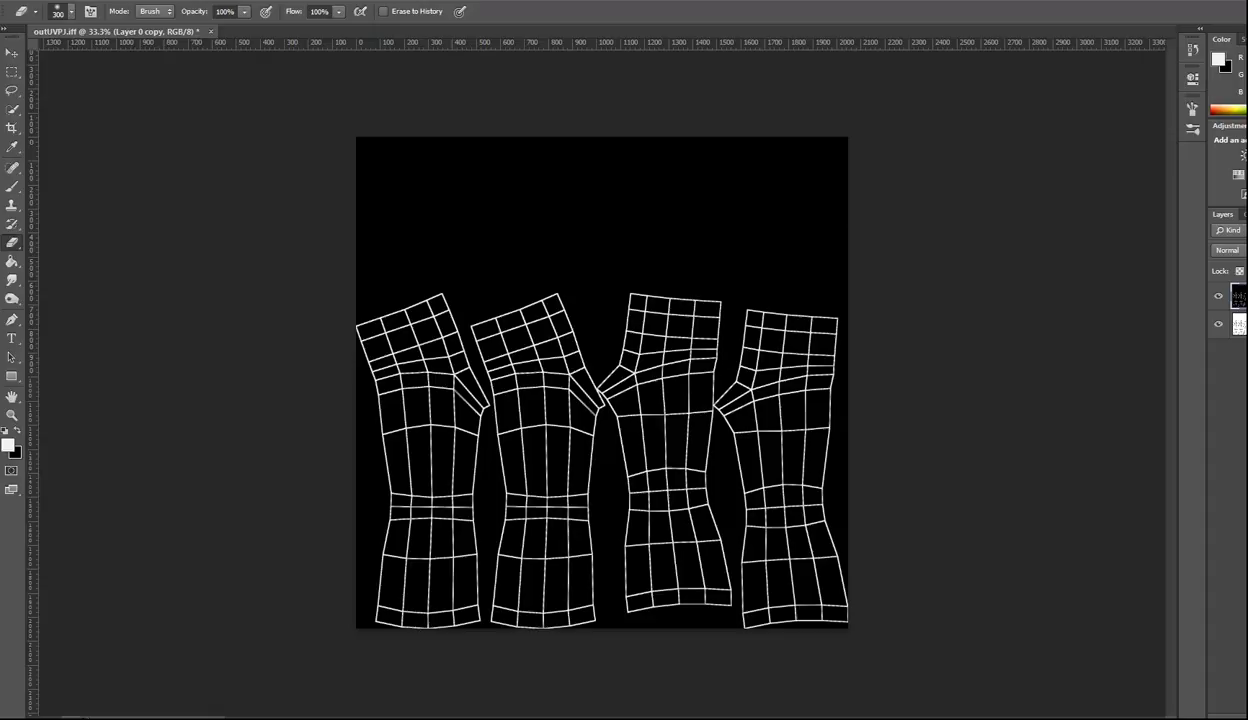
key(ctrl+i)
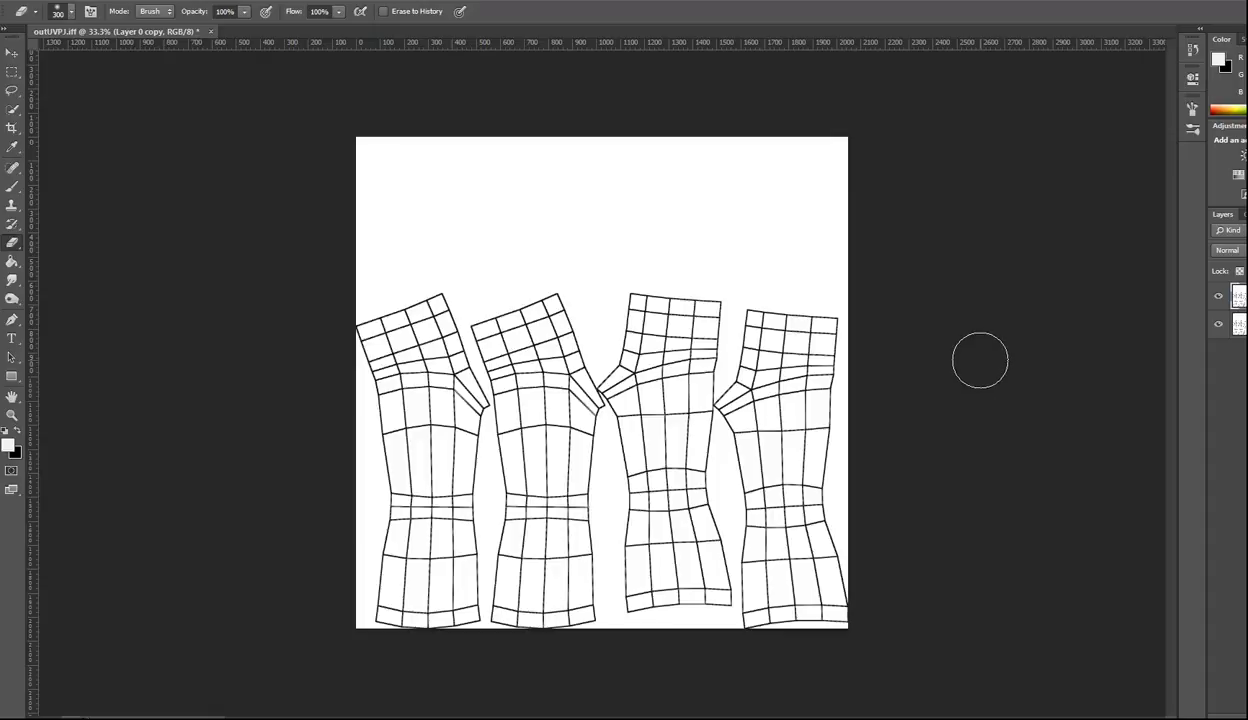
click(1227, 250)
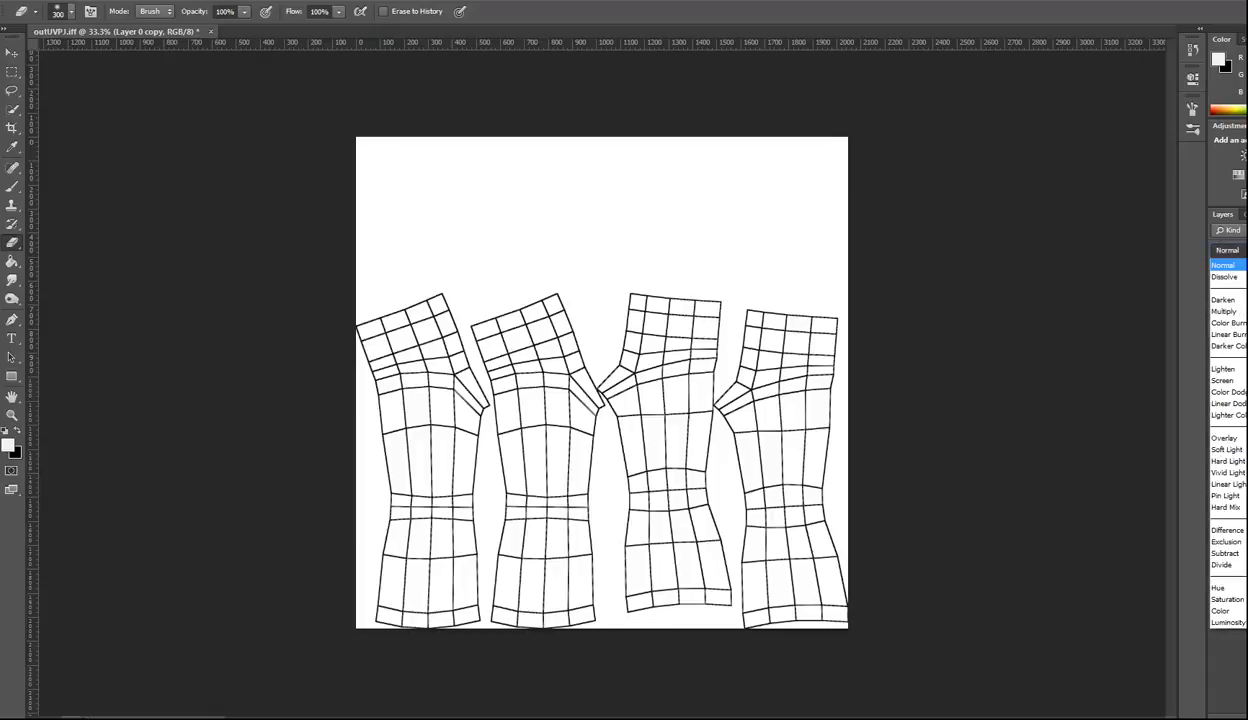
click(1198, 288)
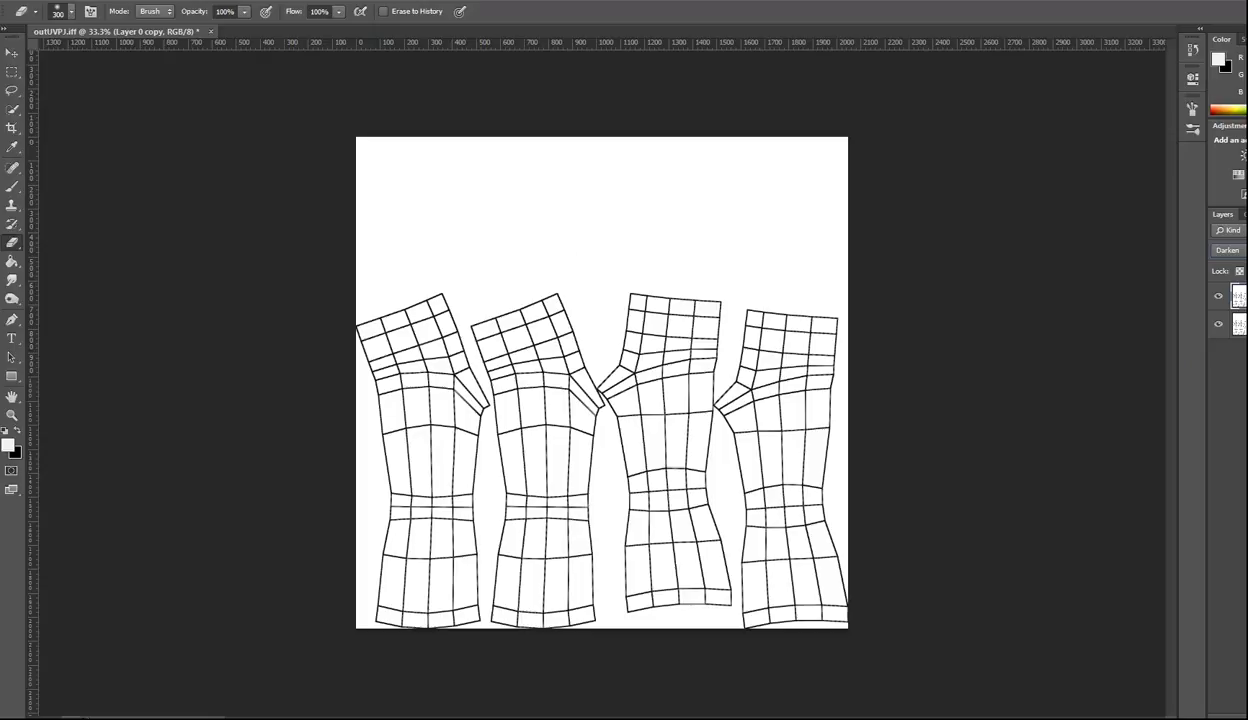
- Switch to the Chrome image search and open the full-size picture of Trump in the white MAKE AMERICA GREAT AGAIN cap
key(alt+Tab)
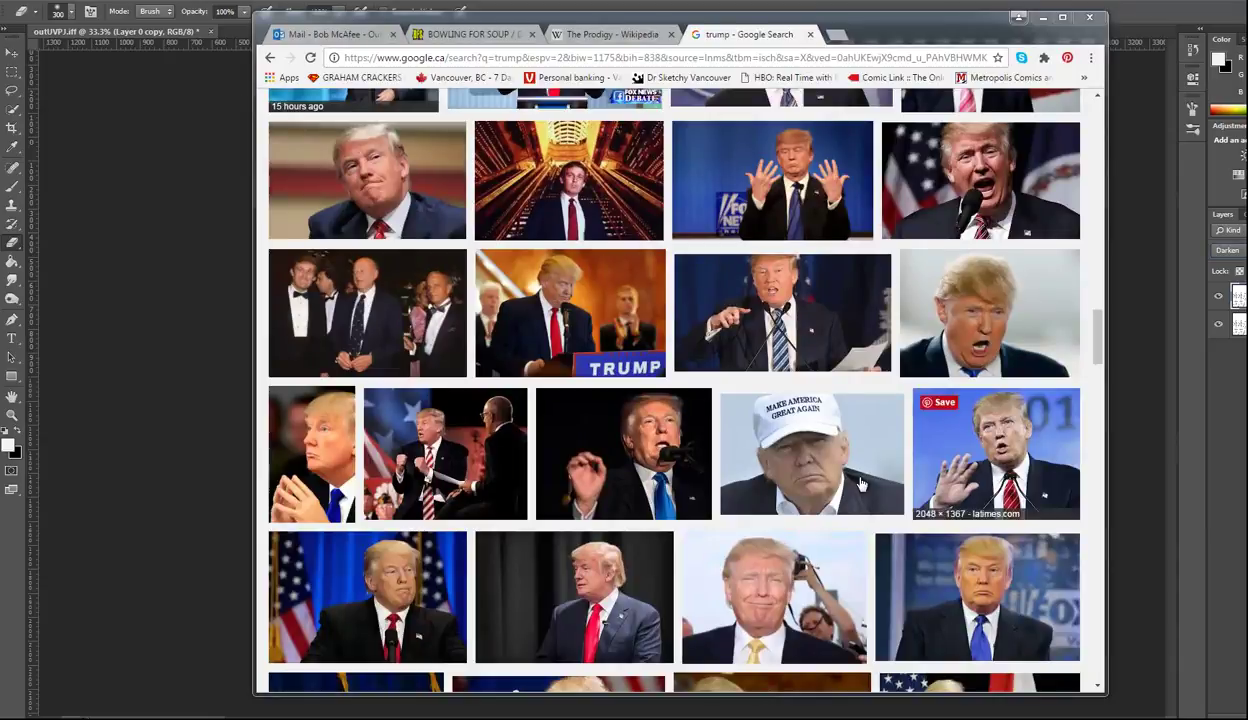
click(790, 455)
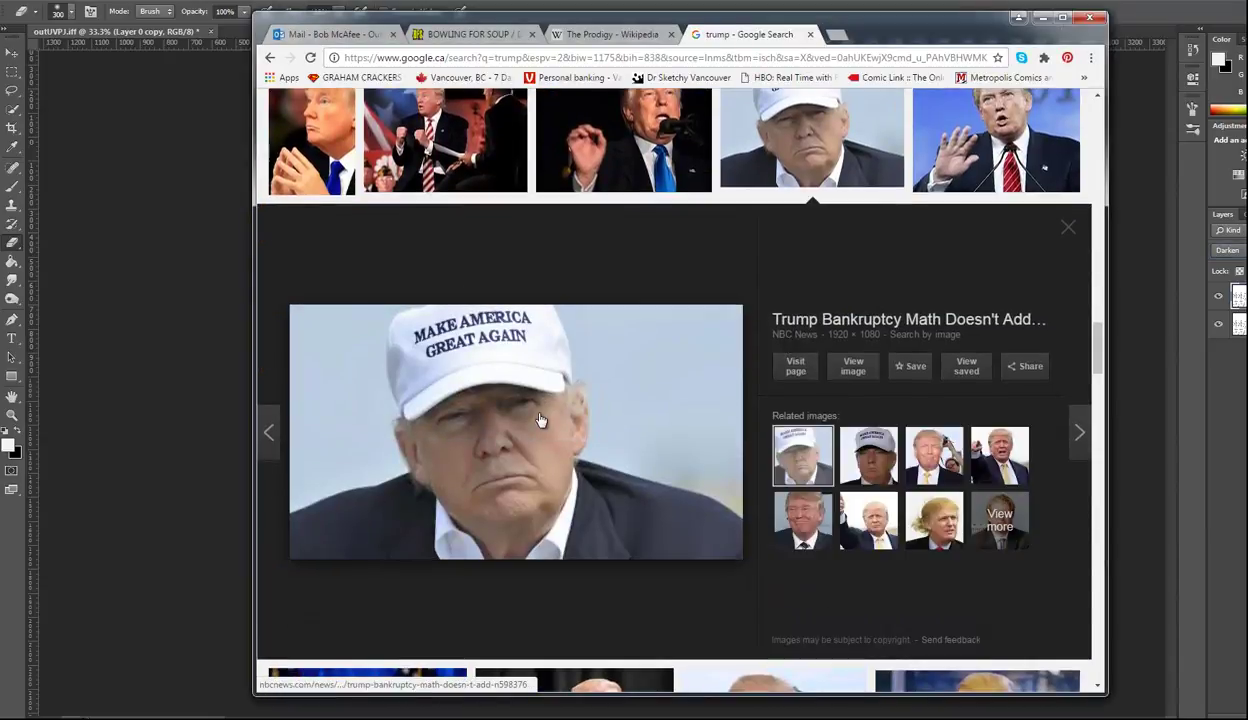
click(520, 428)
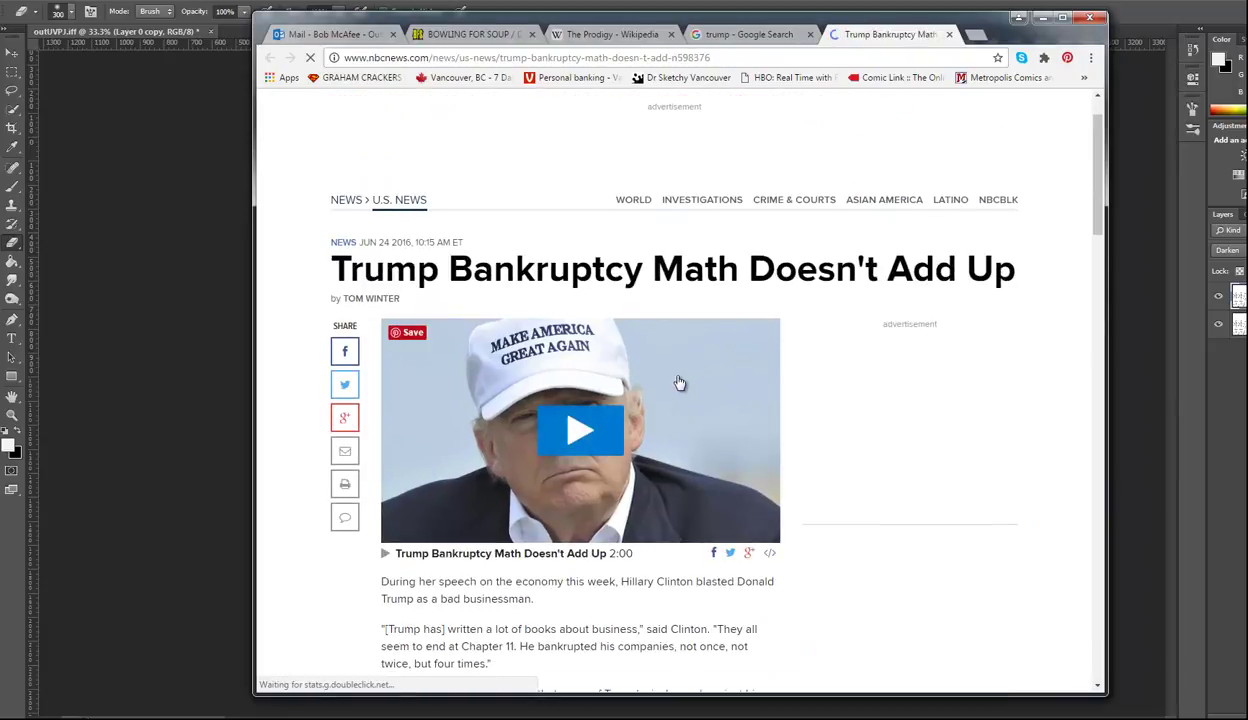
click(748, 35)
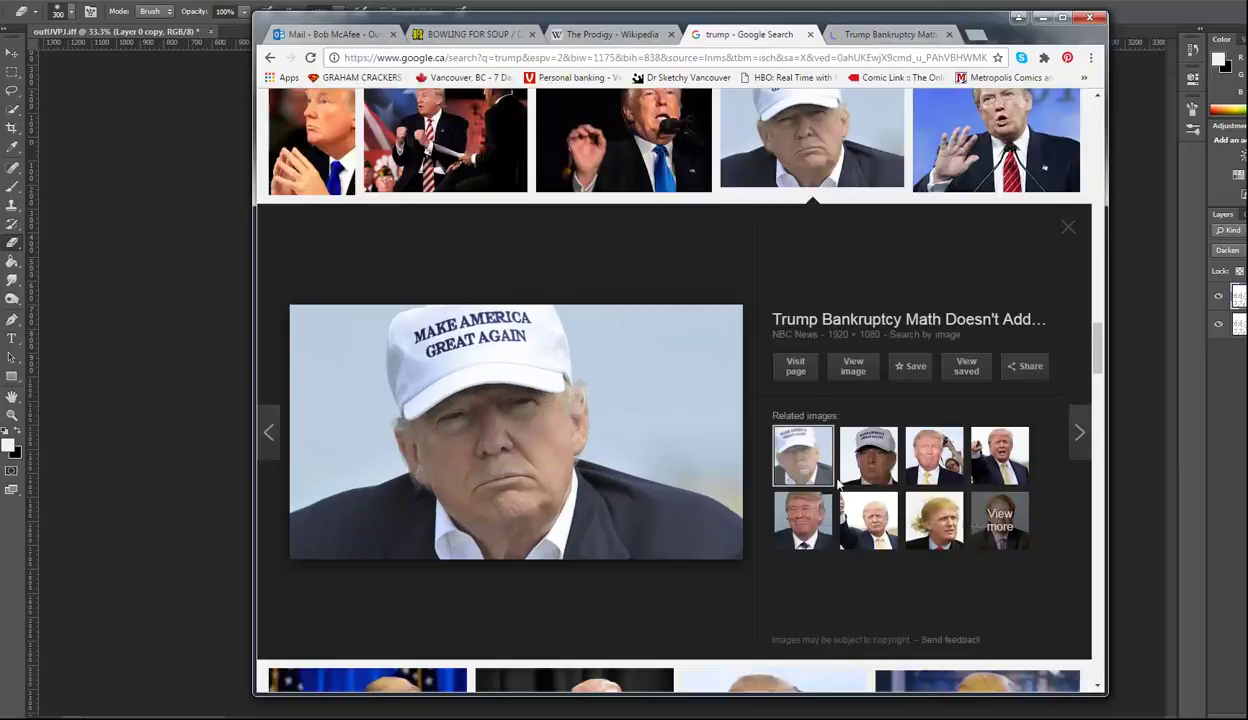
click(853, 368)
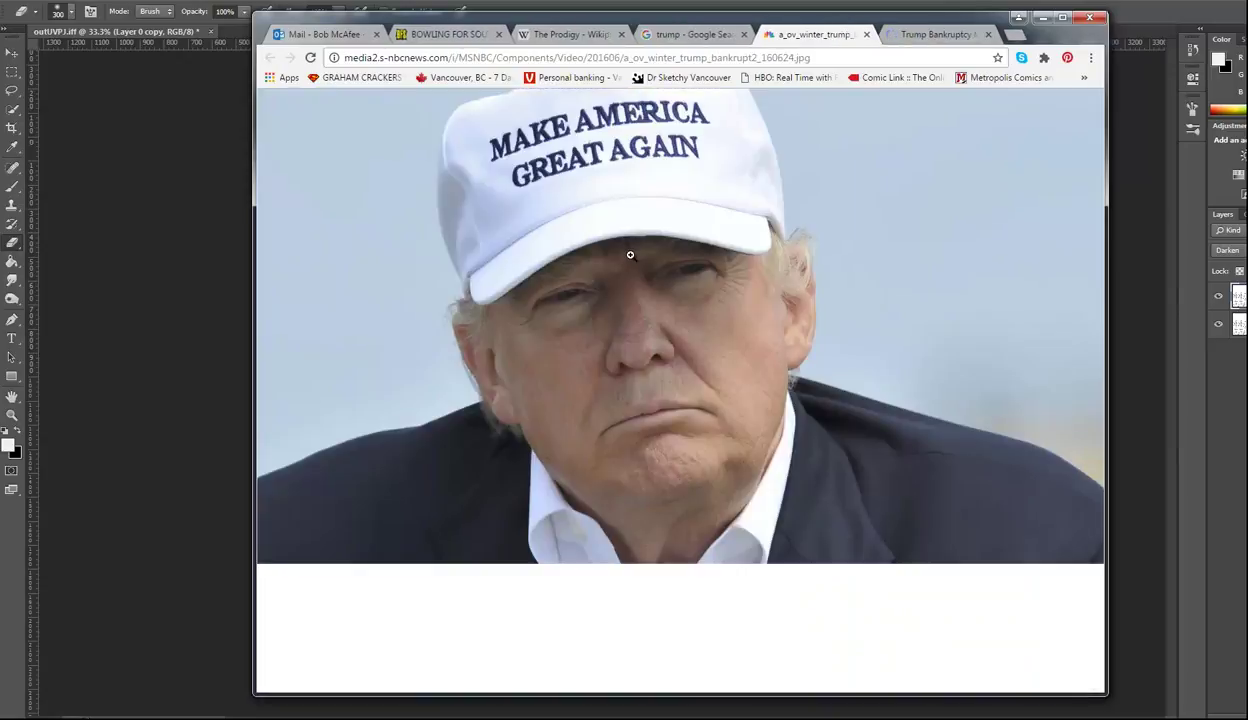
click(627, 253)
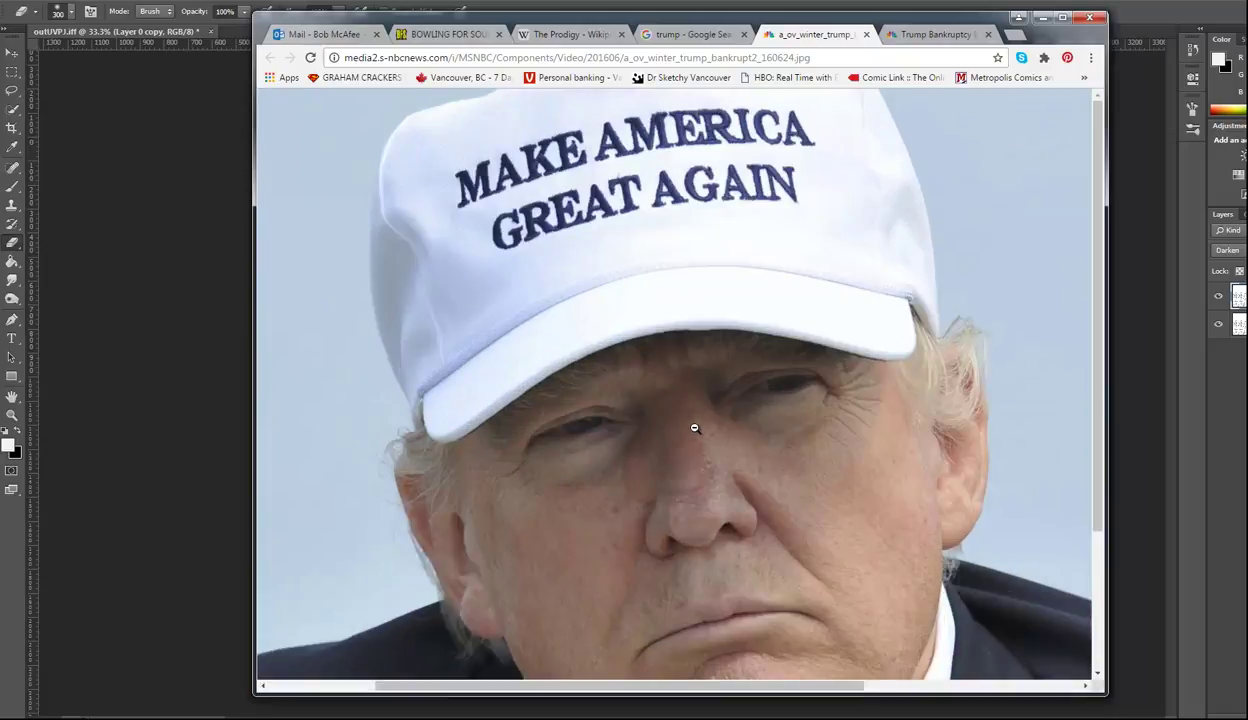
- Save the full-size image to the Downloads folder as the JPEG a_ov_winter_trump_bankrupt2_160624
right_click(695, 428)
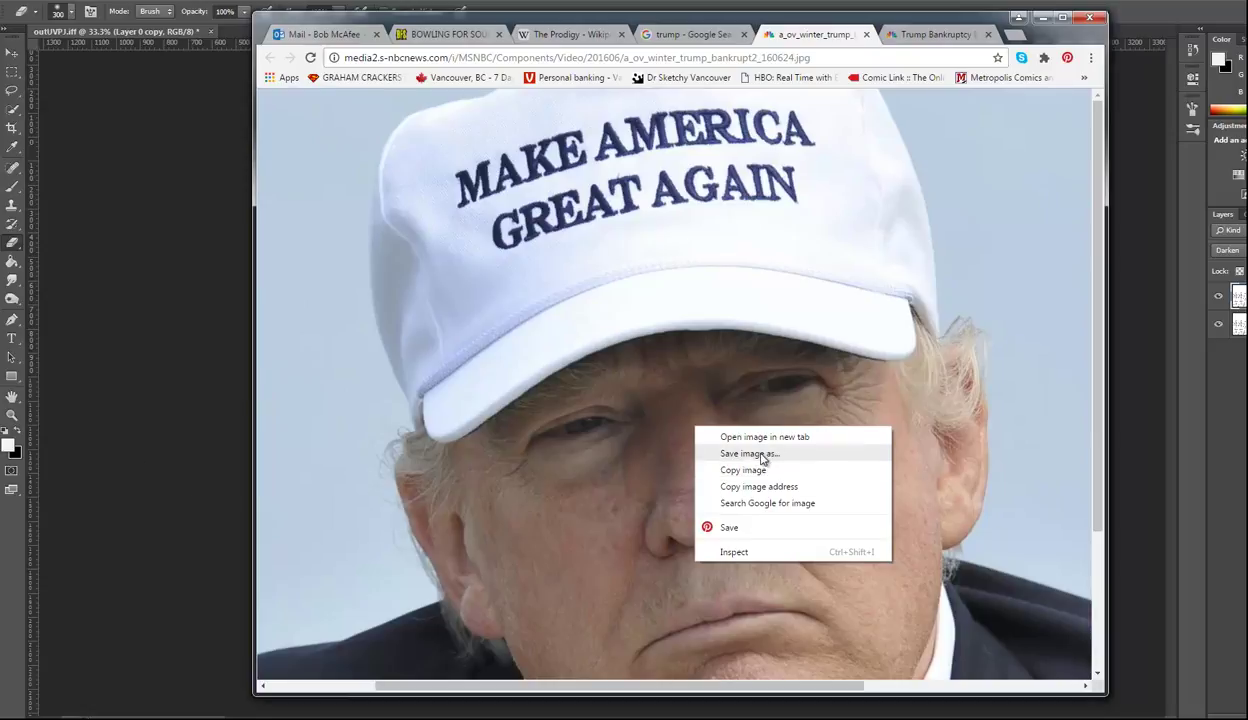
click(762, 455)
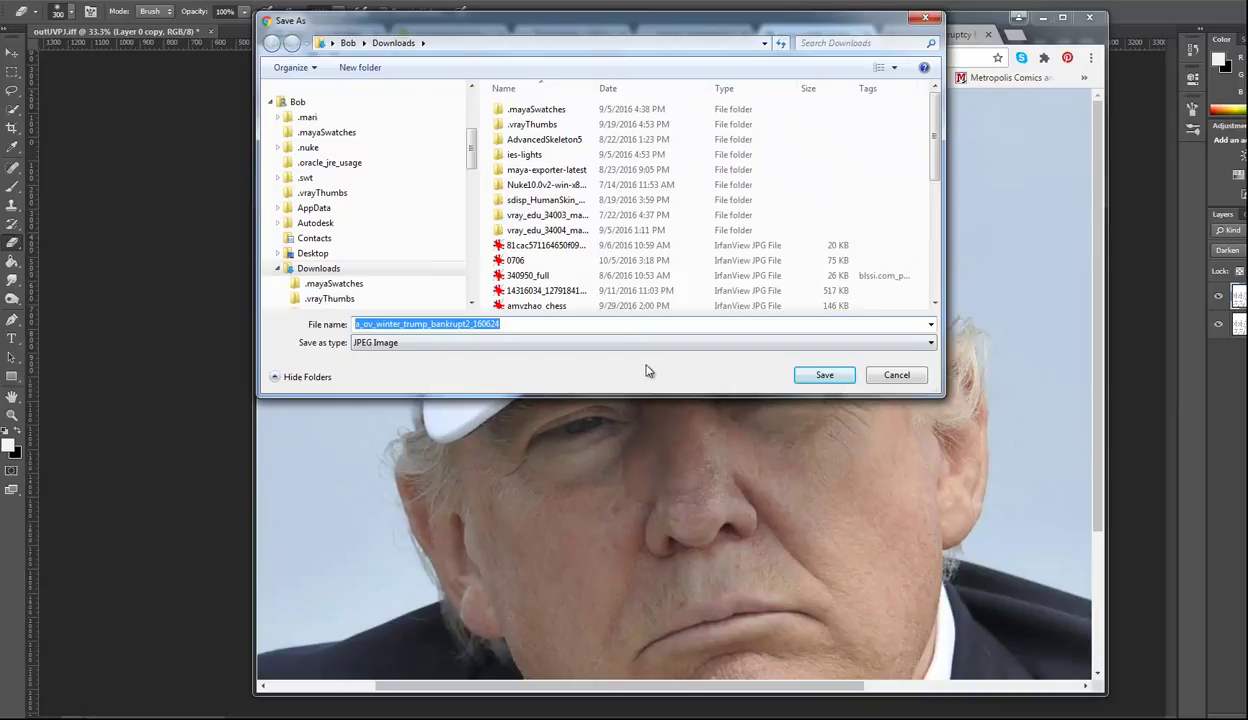
click(829, 375)
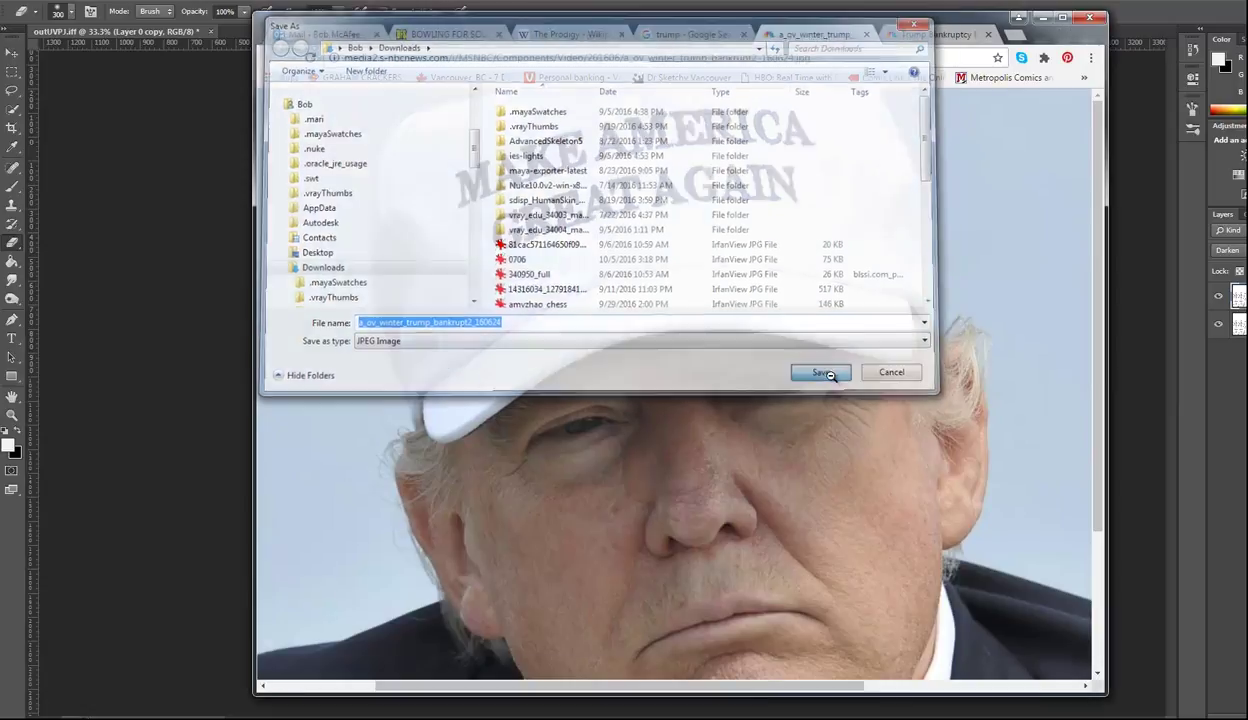
- Place the downloaded Trump image into outUVPJ.iff in Photoshop and scale it down to about half its size
click(424, 718)
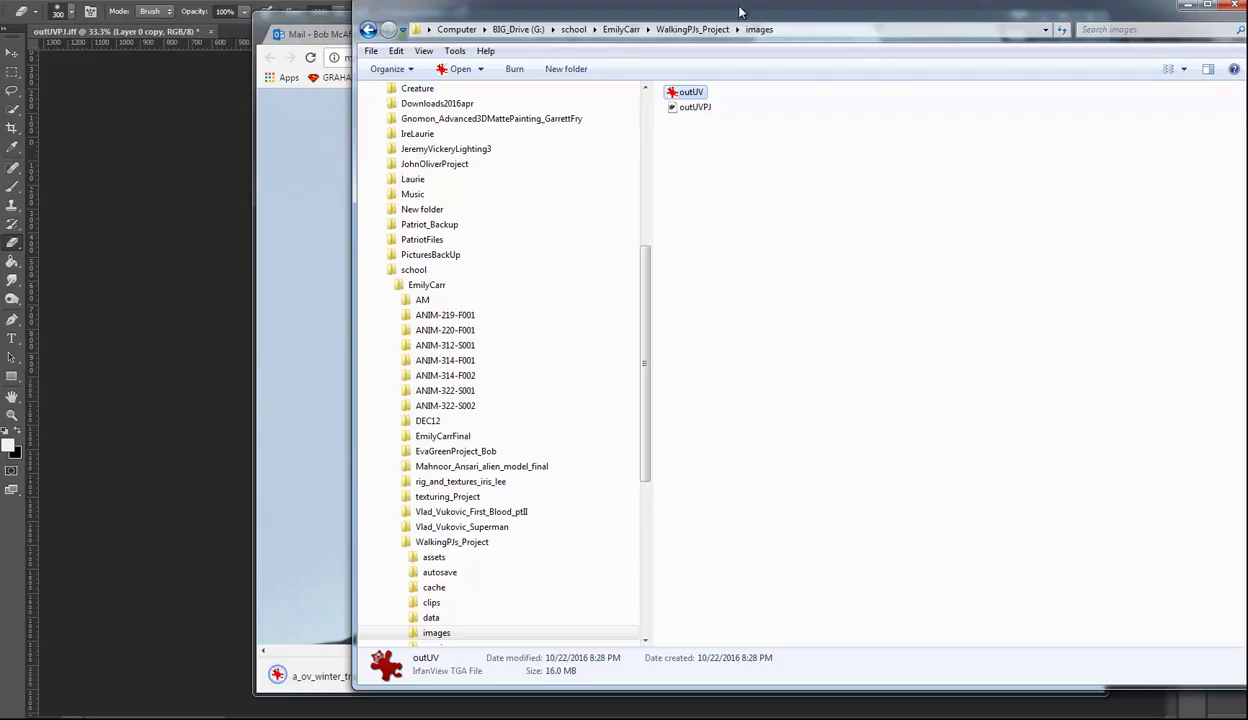
click(1188, 5)
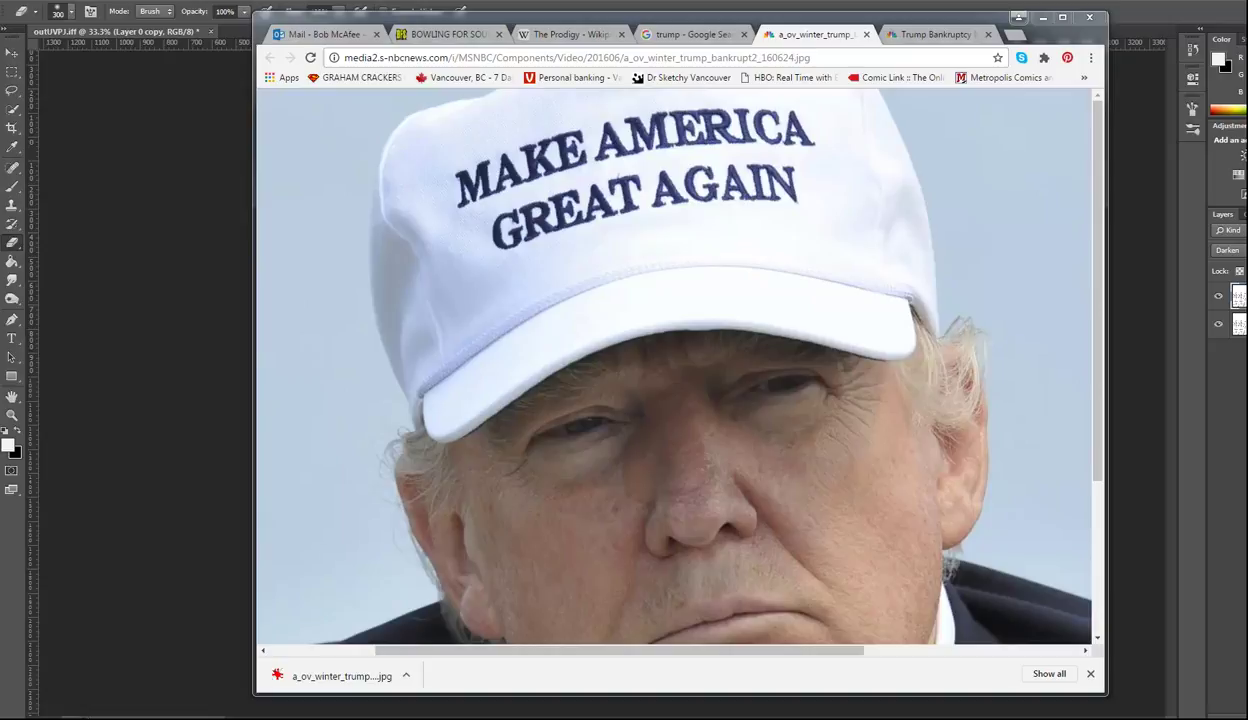
drag(430, 470, 256, 536)
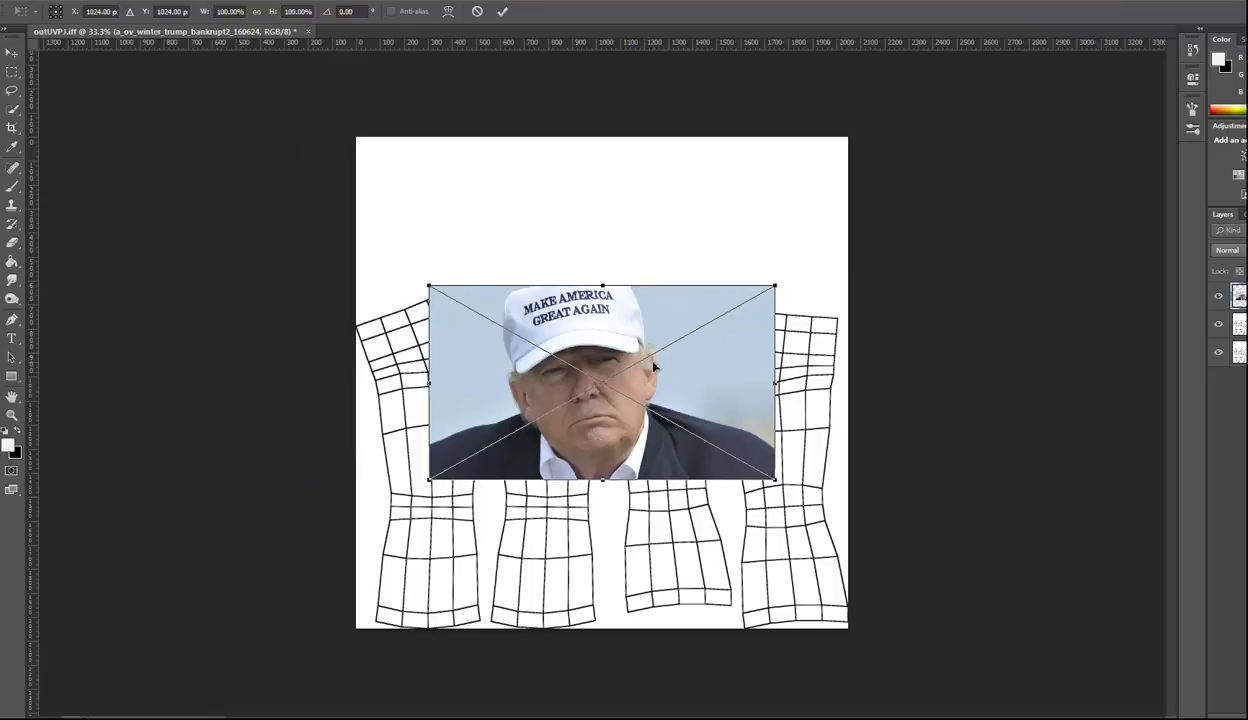
alt+shift+drag(774, 287, 691, 325)
key(Return)
- Rasterize the placed image layer and remove the background around the head using a freehand lasso selection
key(e)
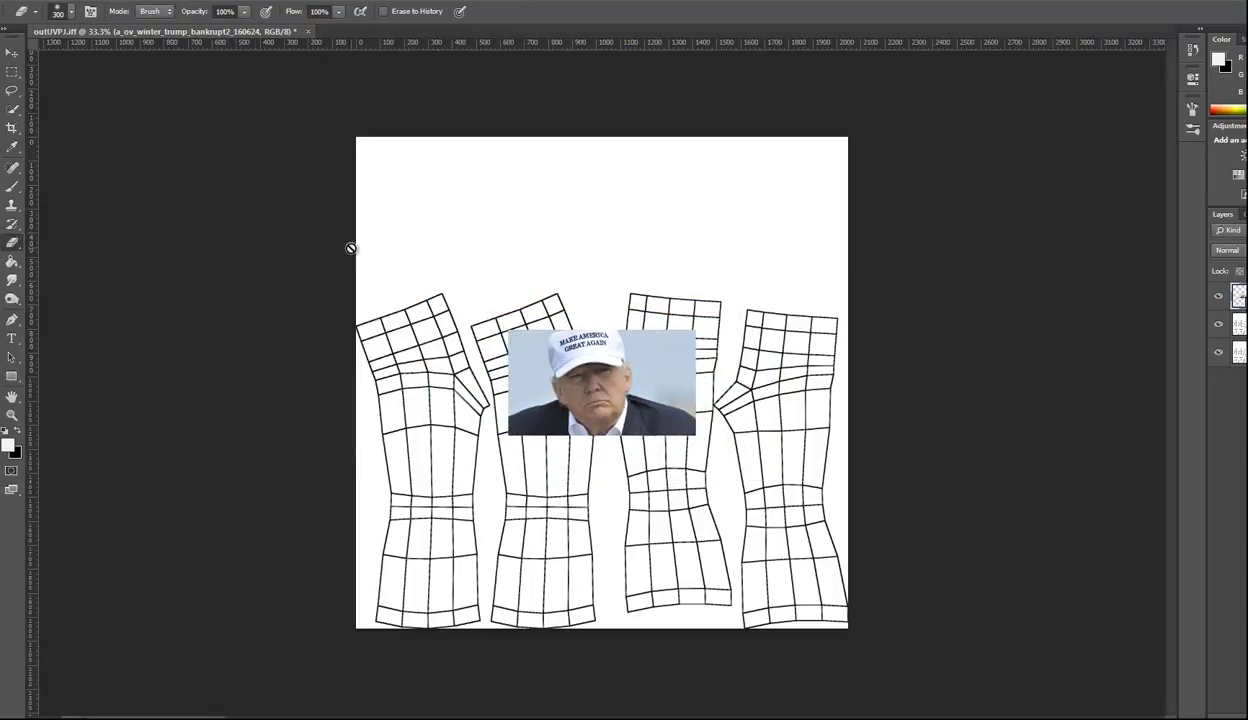
click(12, 90)
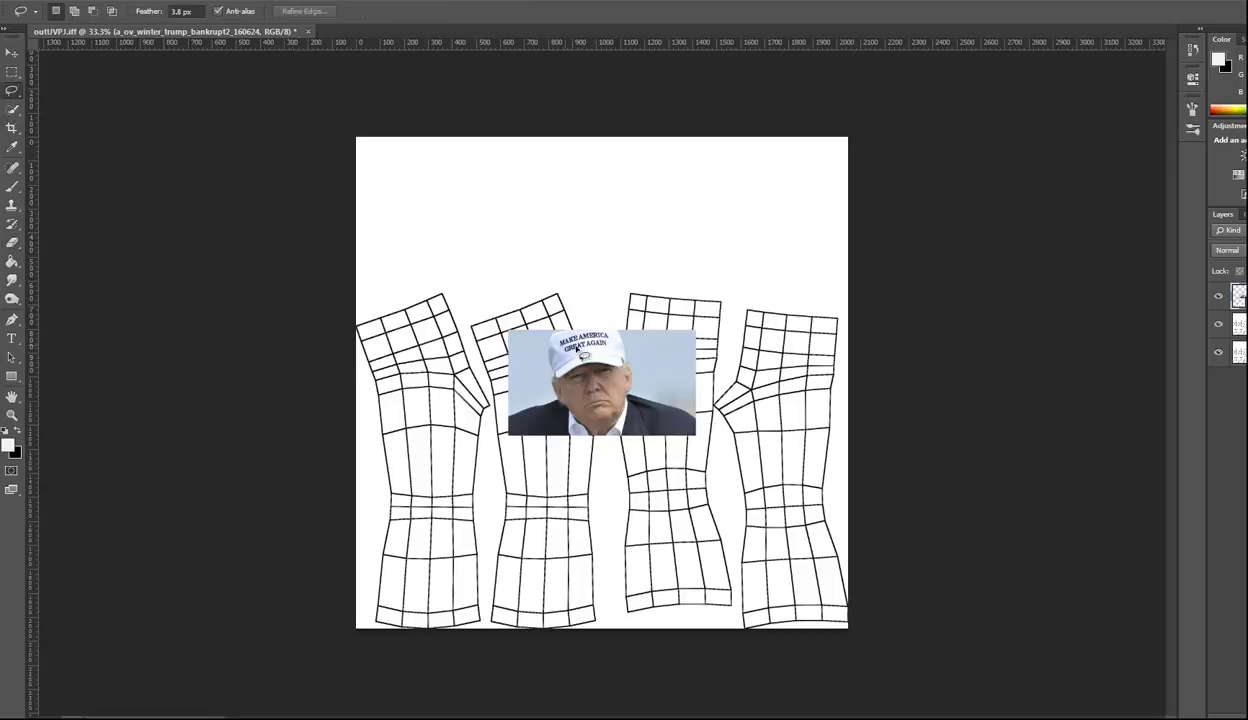
drag(697, 333, 650, 318)
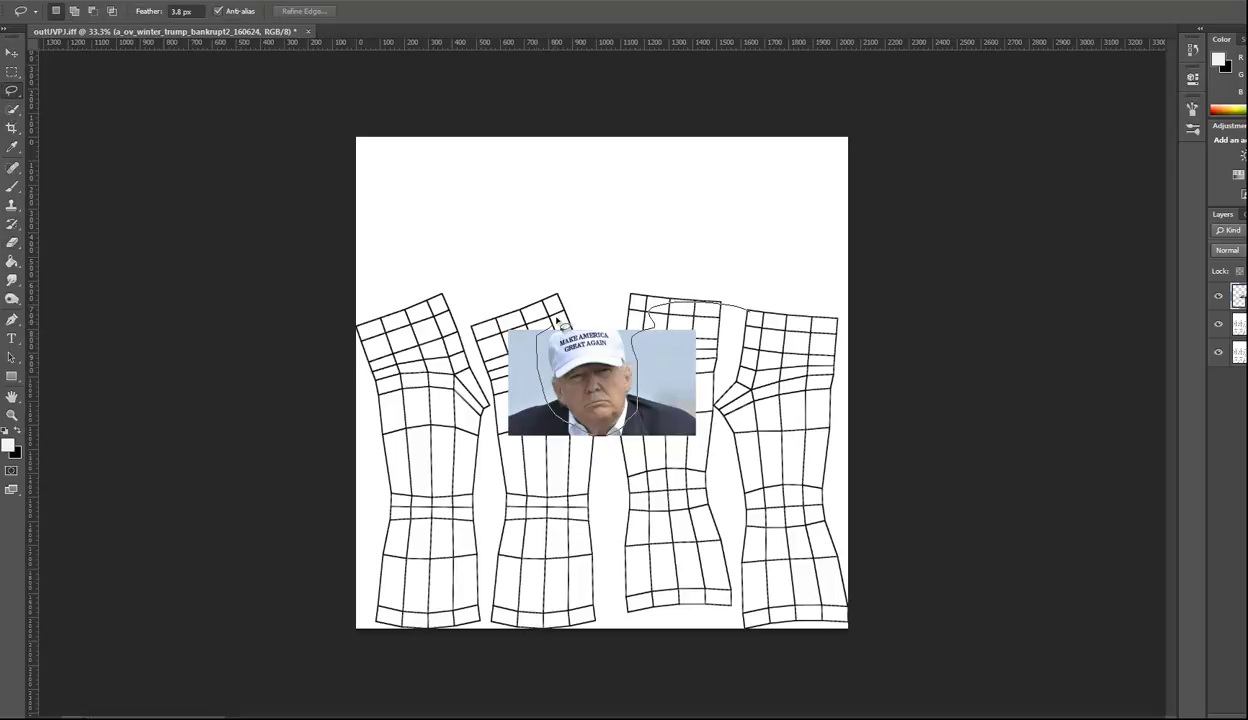
mouse_move(467, 487)
mouse_down()
mouse_move(724, 350)
mouse_move(727, 335)
mouse_up()
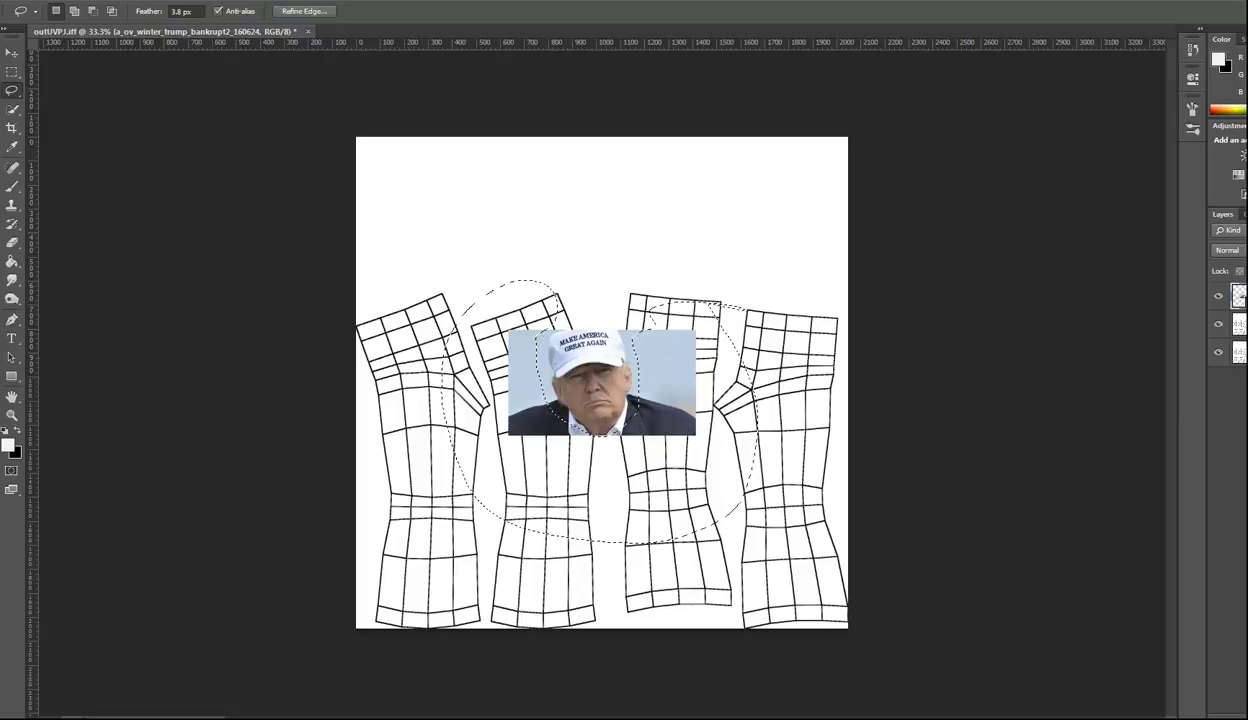
right_click(1244, 297)
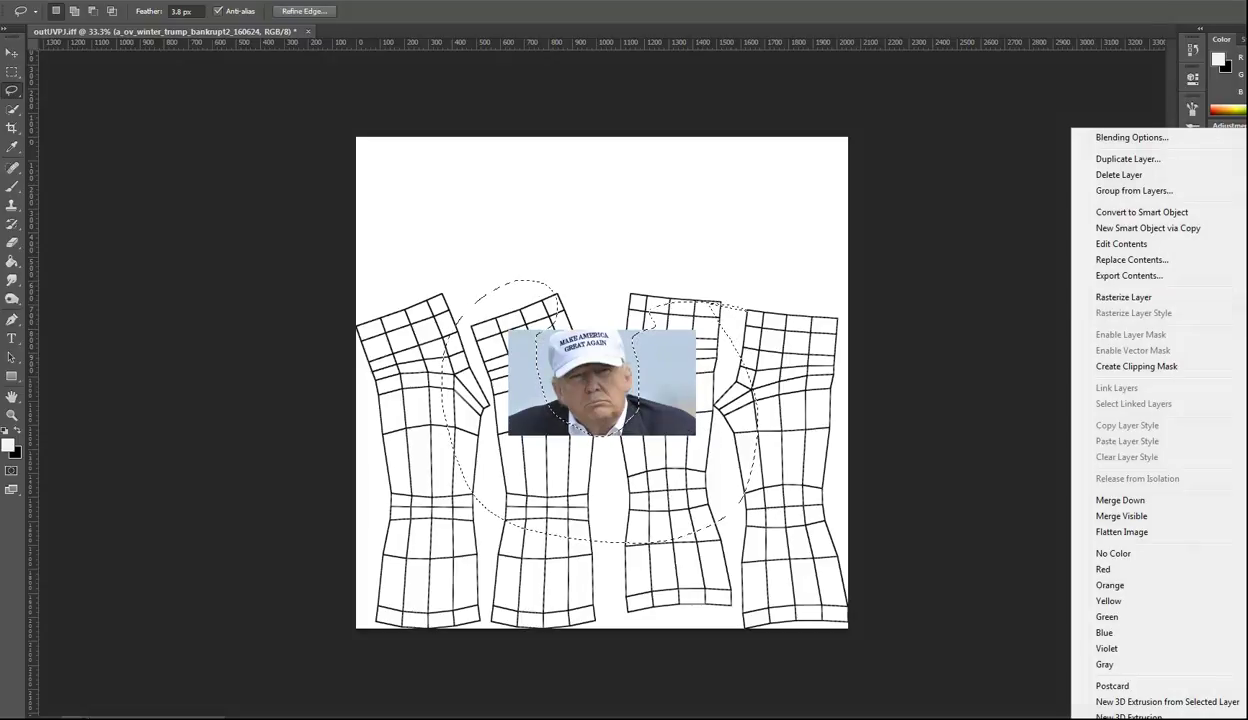
click(1136, 299)
key(ctrl+shift+i)
key(Delete)
key(ctrl+d)
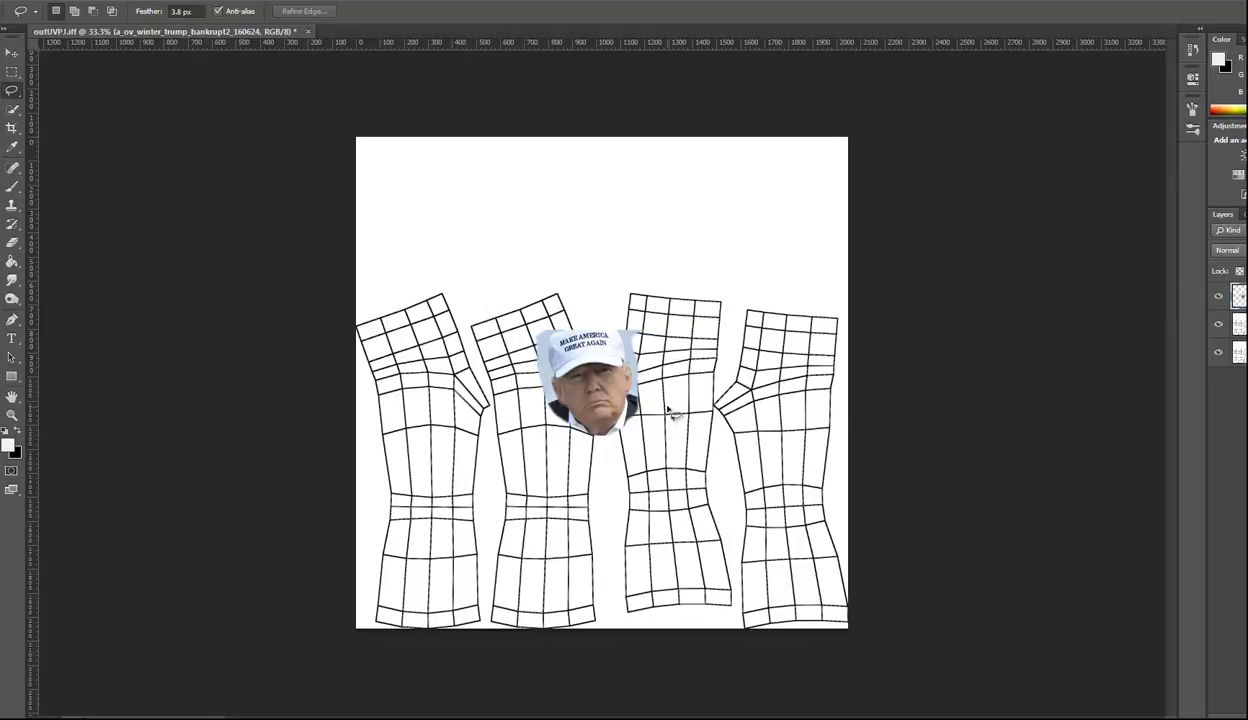
- Shift the head cutout slightly and erase its remaining surroundings with a 175 px eraser at 100% hardness
ctrl+drag(663, 388, 640, 337)
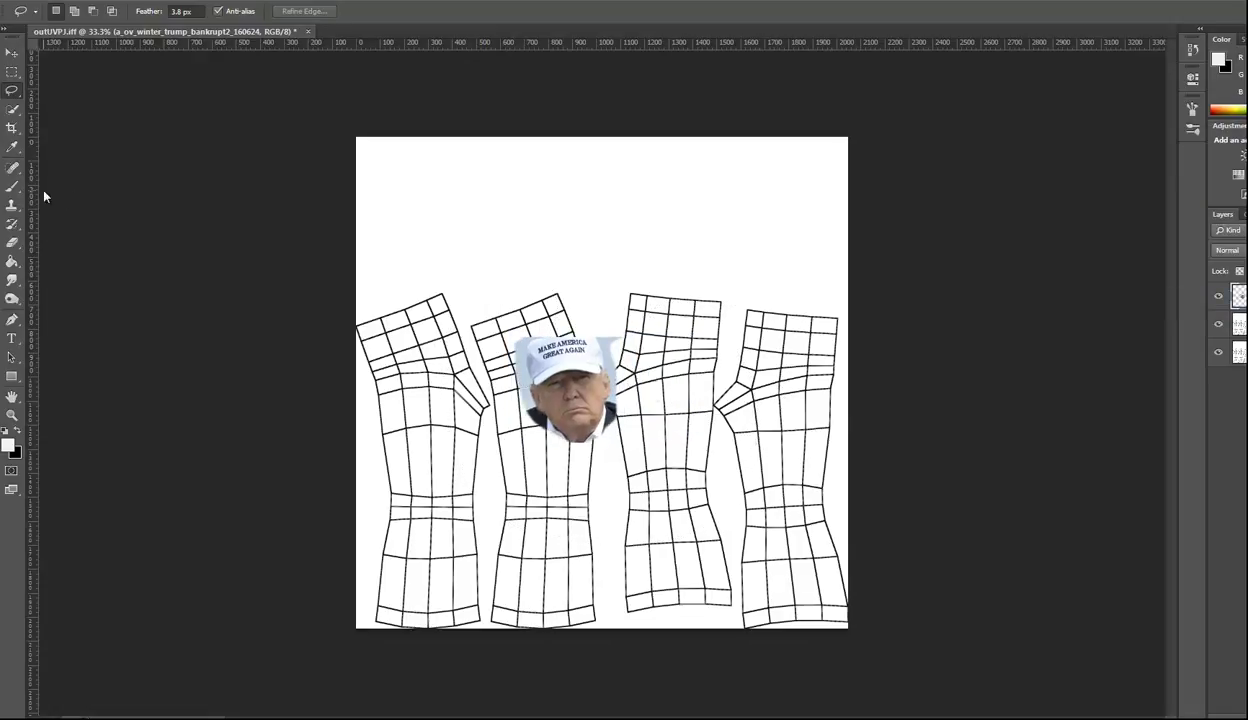
click(12, 244)
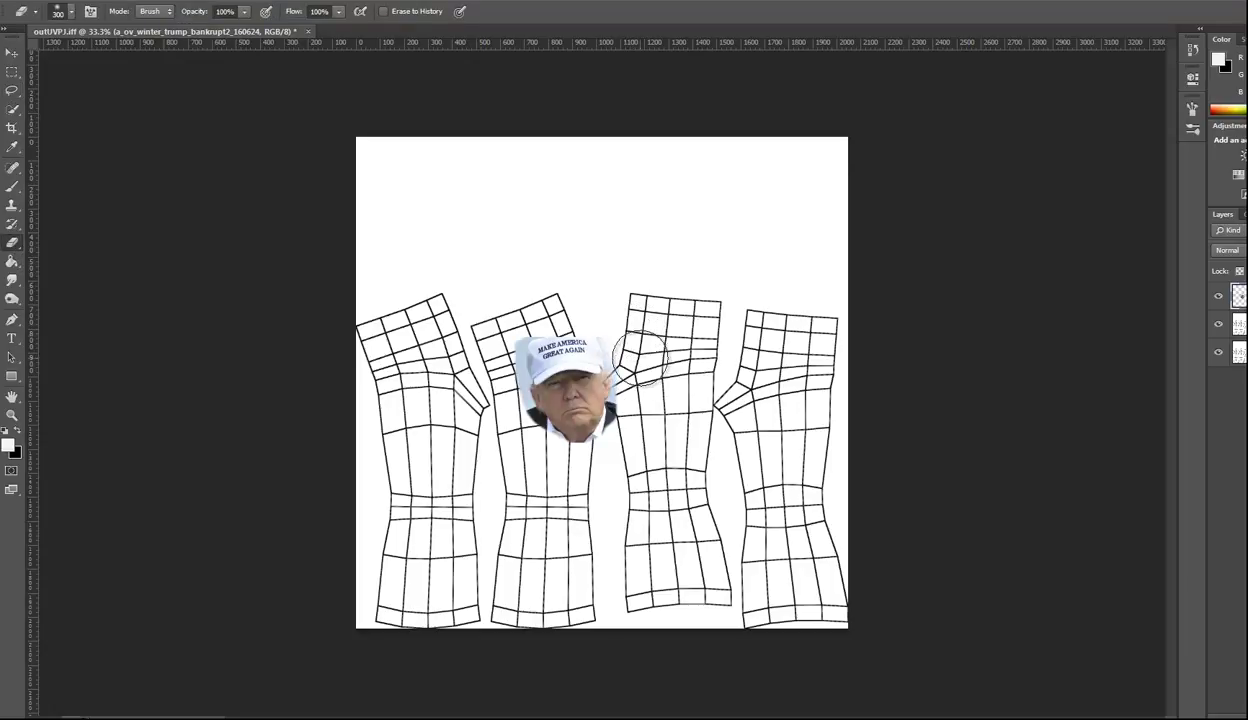
key(bracketleft)
key(bracketleft)
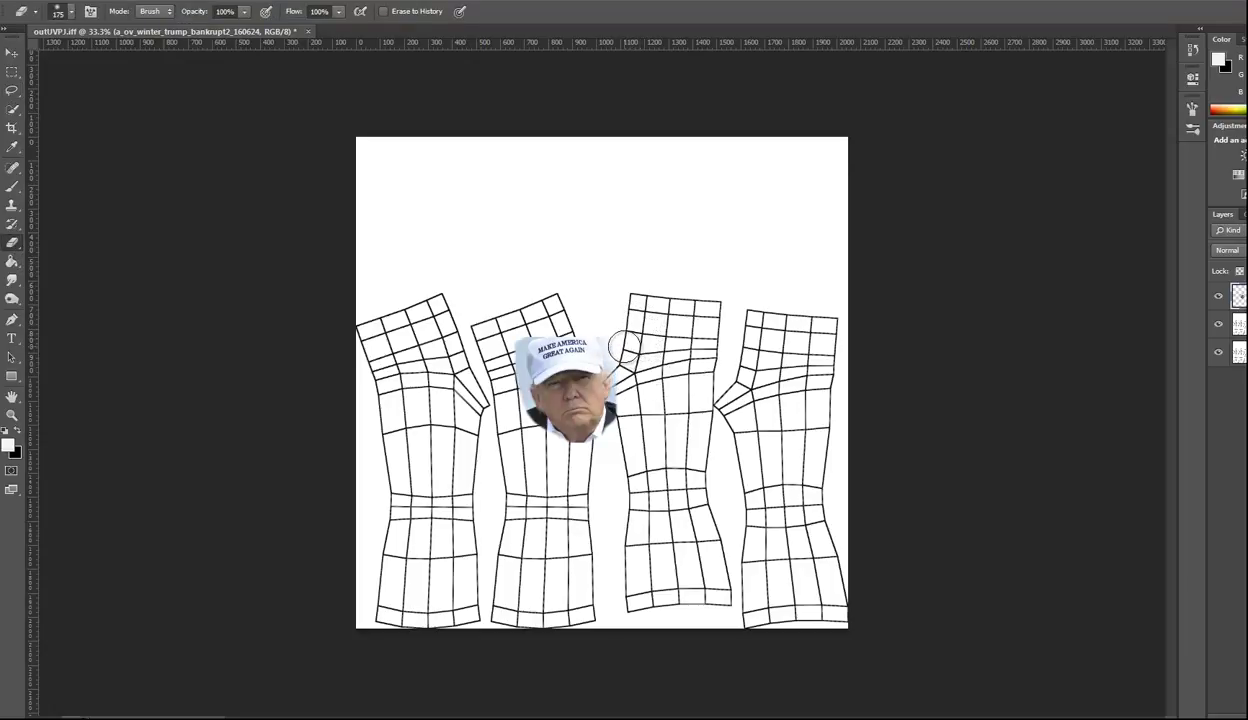
alt+scroll(632, 355, up, 2)
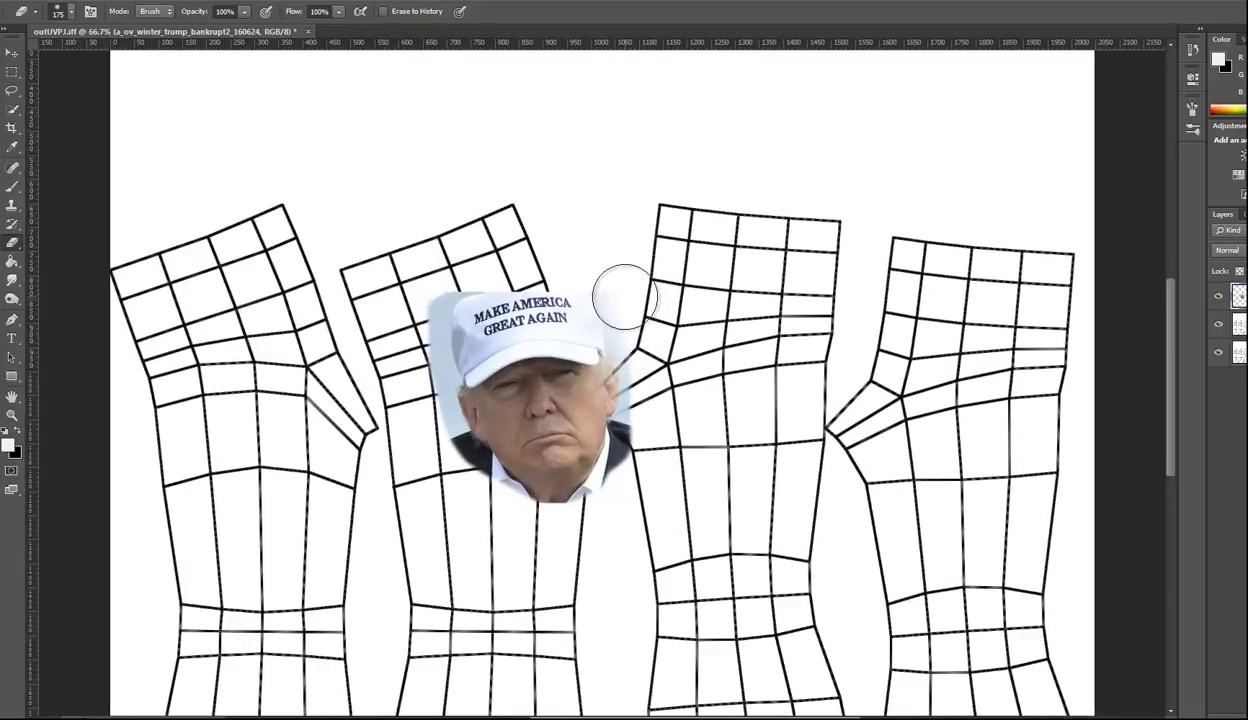
drag(621, 293, 635, 462)
key(ctrl+z)
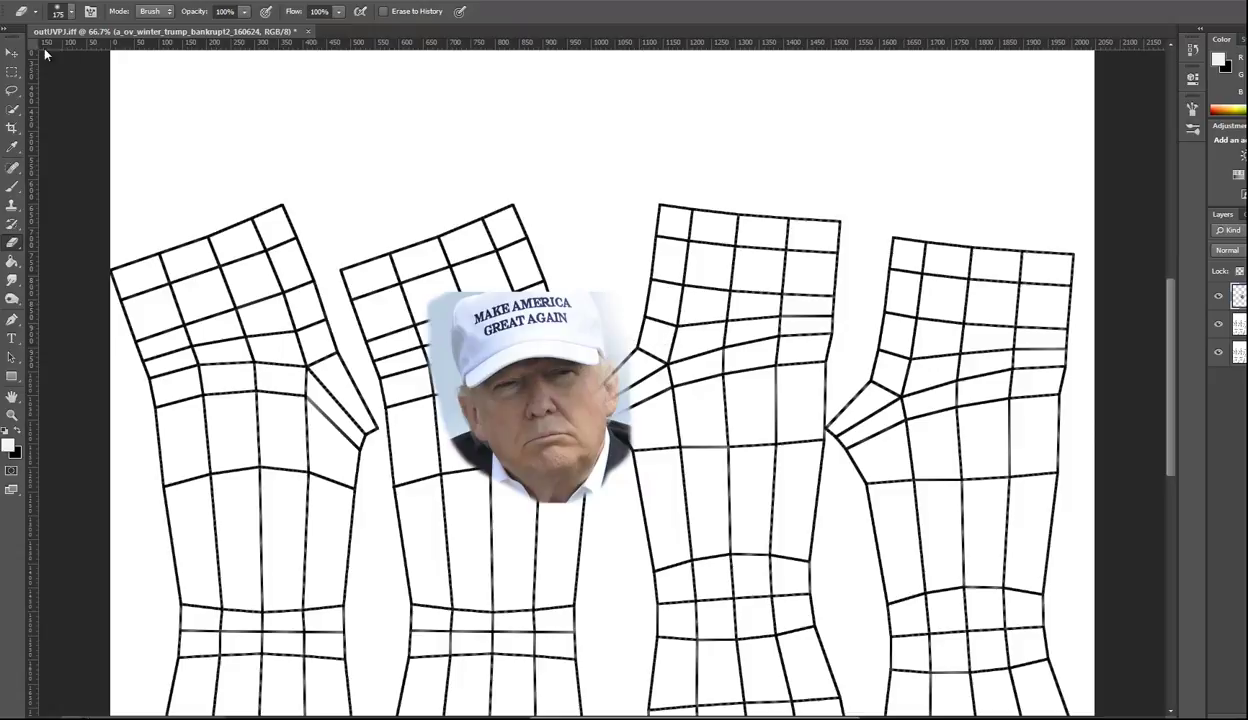
click(58, 12)
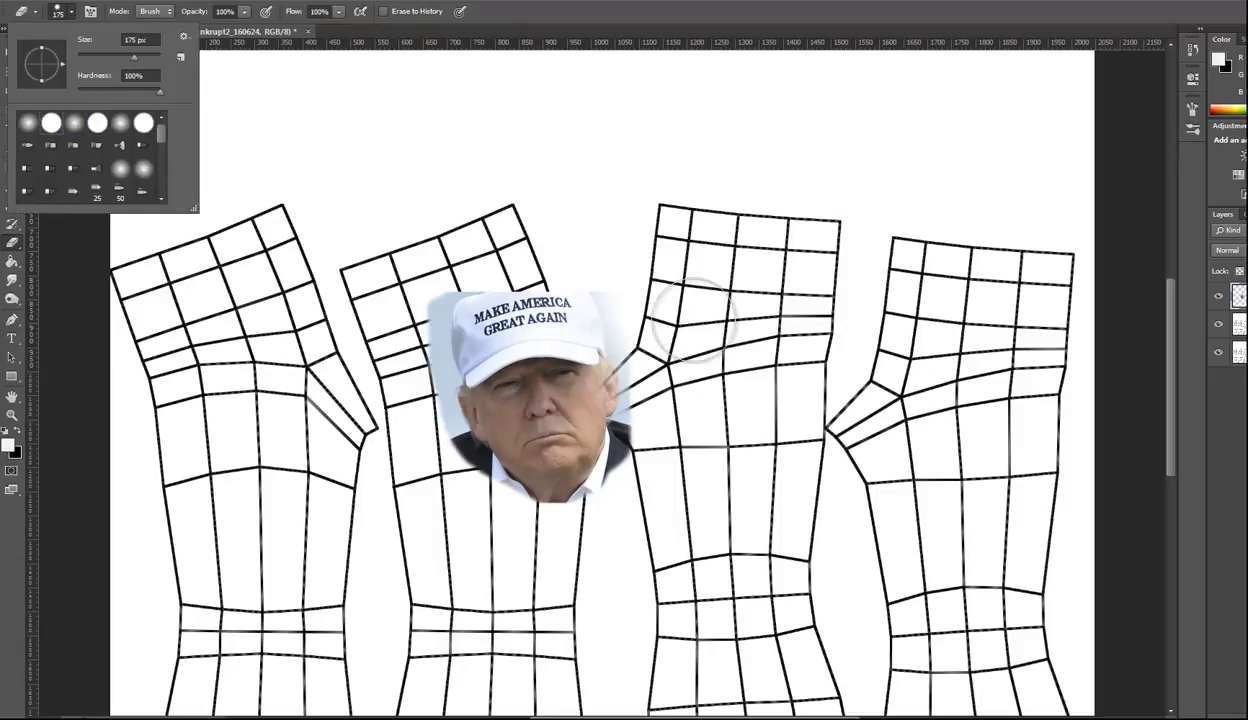
mouse_move(635, 259)
mouse_down()
mouse_move(650, 455)
mouse_move(579, 524)
mouse_move(488, 510)
mouse_move(392, 412)
mouse_move(398, 318)
mouse_up()
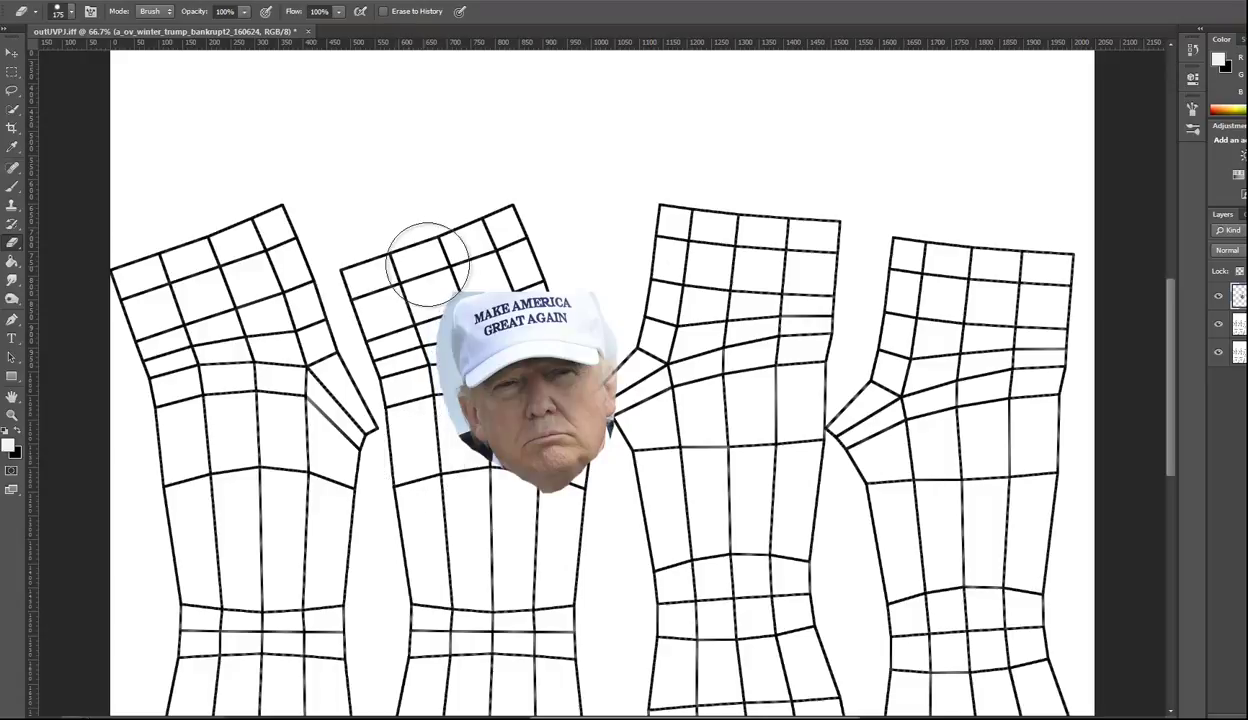
- Rotate the head cutout slightly clockwise until it is upright and scale it to about 80%
key(ctrl+t)
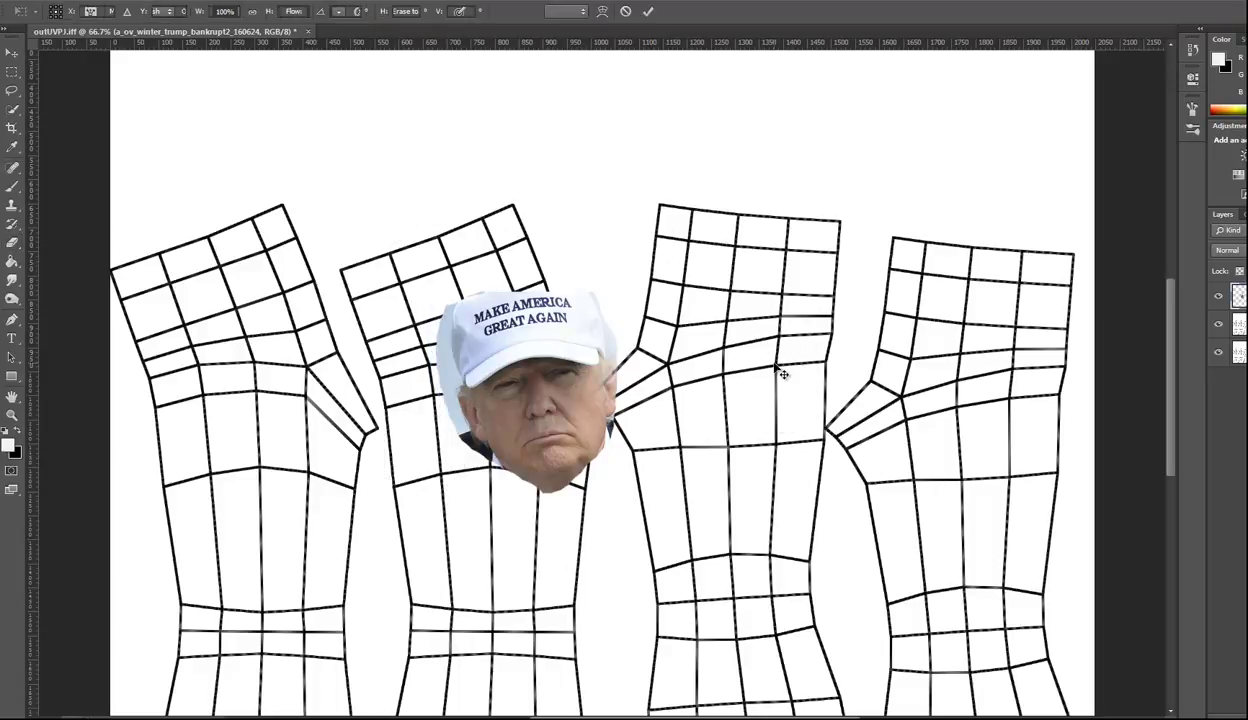
right_click(712, 320)
click(661, 328)
mouse_move(661, 328)
mouse_down()
mouse_move(680, 380)
mouse_move(719, 343)
mouse_move(703, 400)
mouse_up()
key(Return)
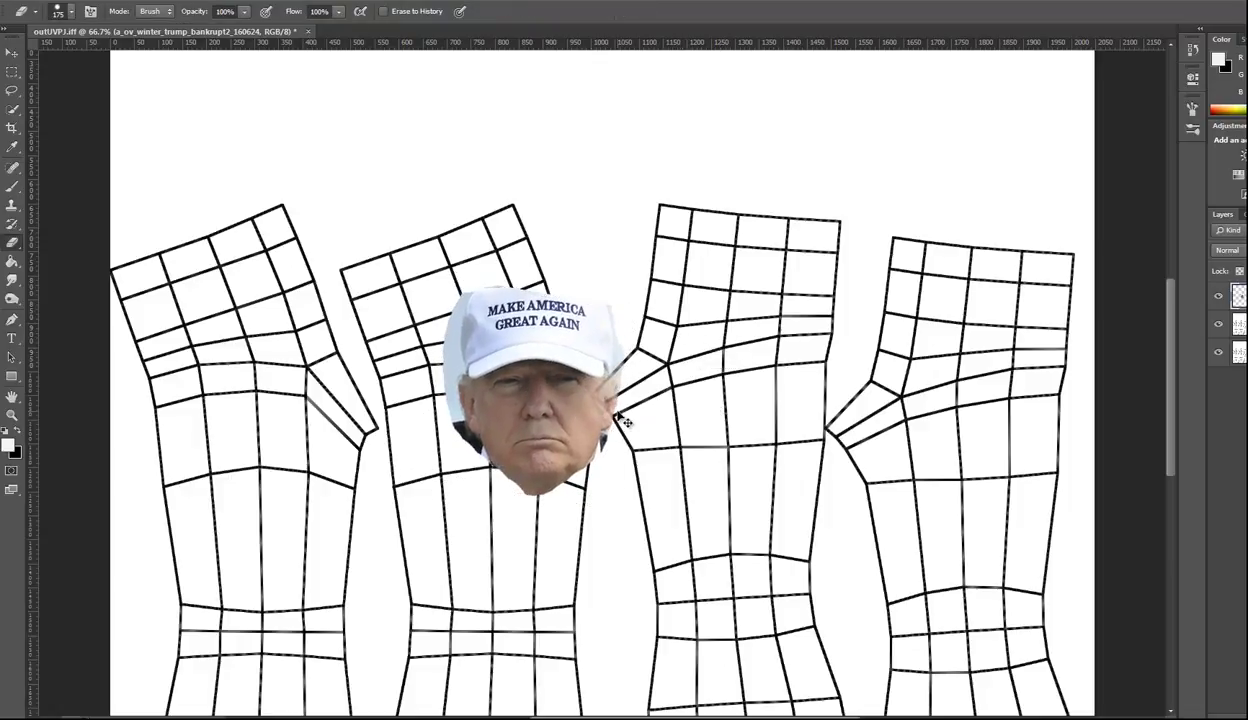
key(ctrl+t)
drag(622, 287, 606, 304)
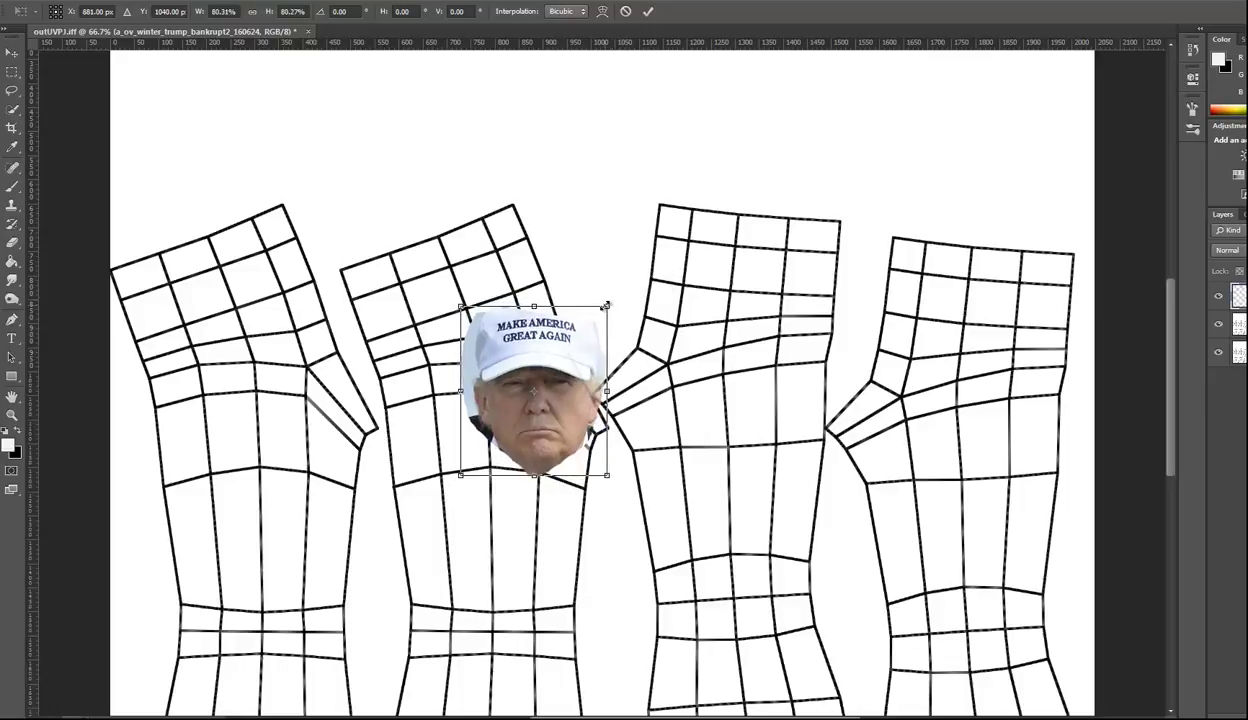
key(Return)
- Move the head cutout onto the hem end of the first pant leg's UV shell
scroll(697, 410, down, 3)
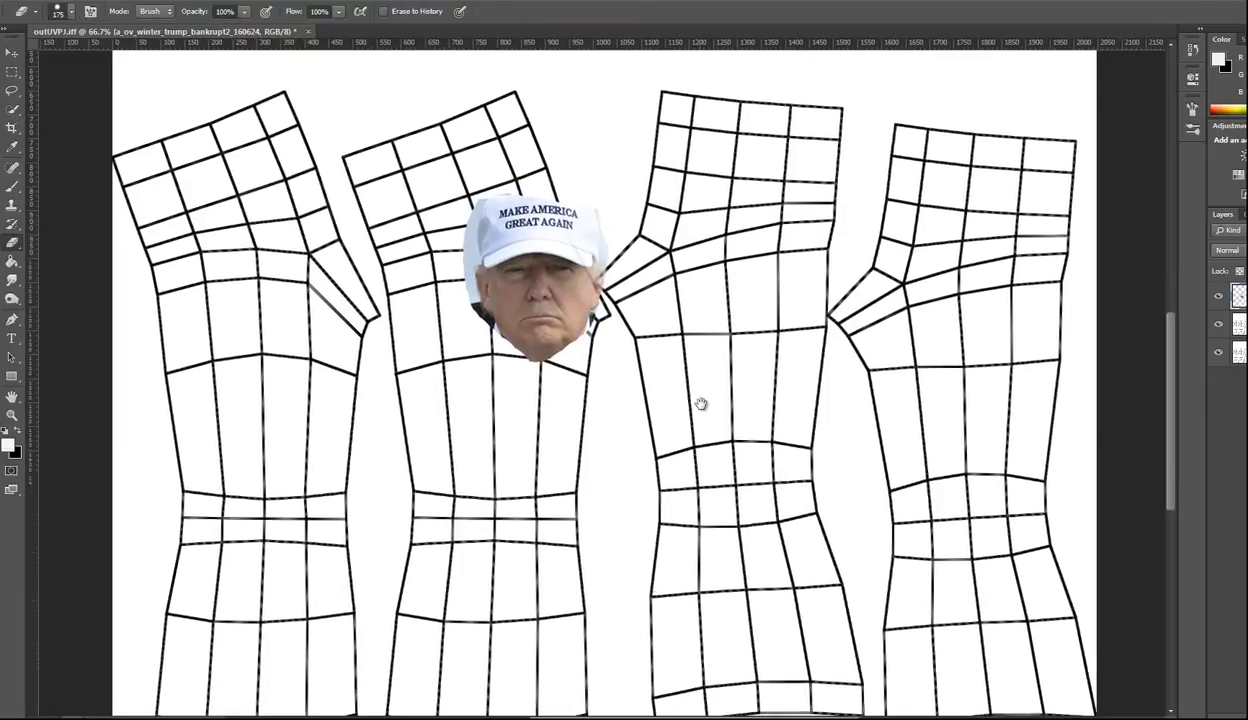
ctrl+drag(565, 280, 290, 612)
drag(465, 585, 511, 453)
ctrl+drag(309, 490, 315, 532)
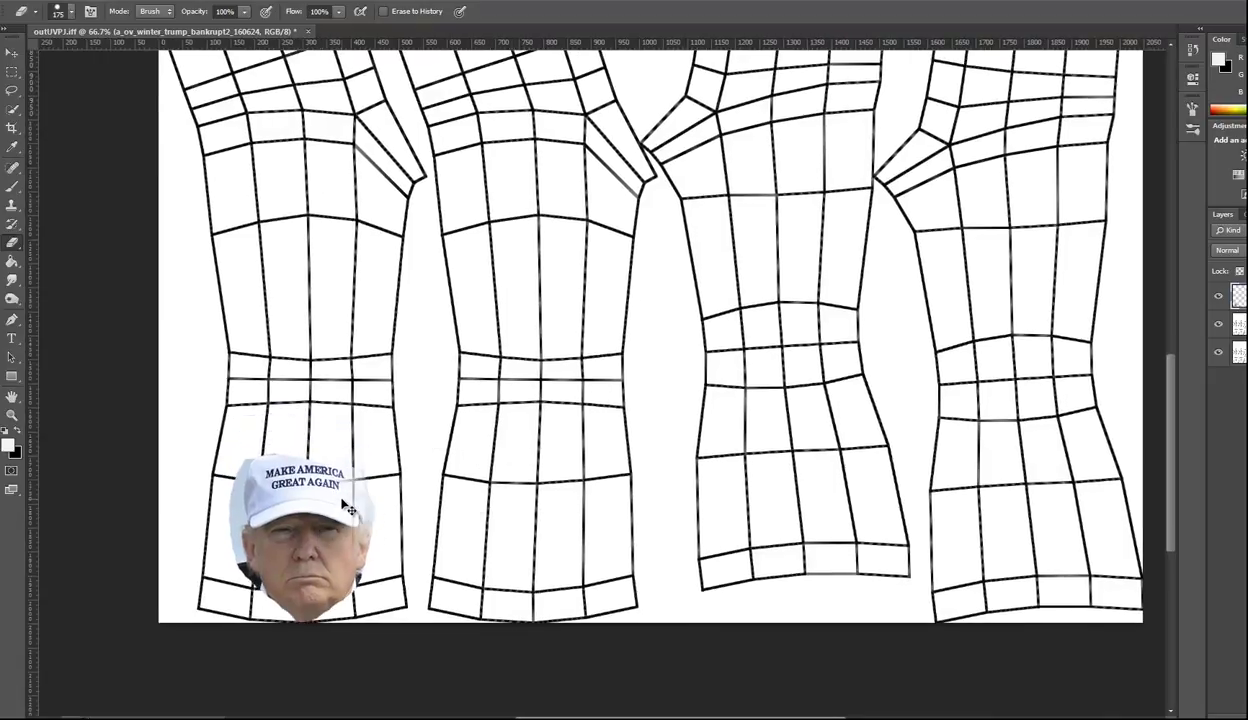
- Duplicate the head cutout repeatedly to cover all four pant-leg UV shells with stacked copies
ctrl+alt+drag(300, 531, 309, 190)
drag(577, 398, 587, 459)
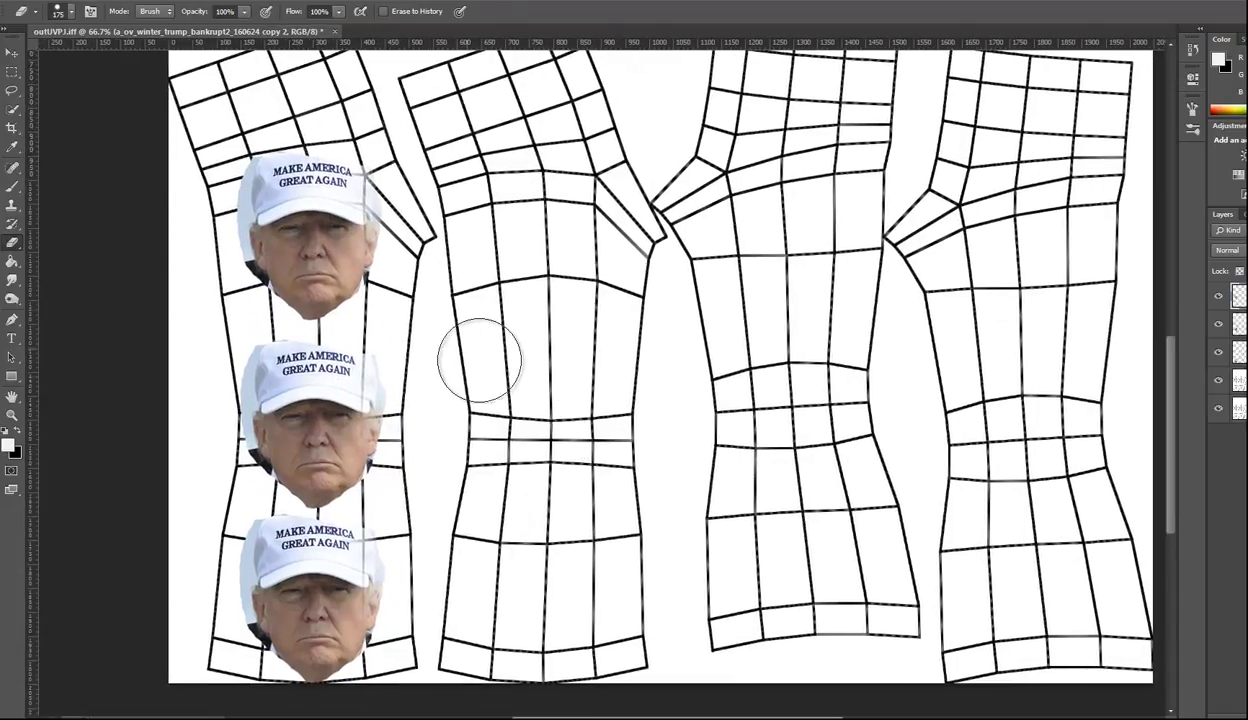
ctrl+alt+drag(320, 232, 318, 81)
ctrl+alt+drag(319, 141, 818, 580)
ctrl+alt+drag(818, 578, 784, 88)
drag(911, 420, 842, 487)
ctrl+alt+drag(756, 130, 971, 644)
drag(802, 577, 790, 443)
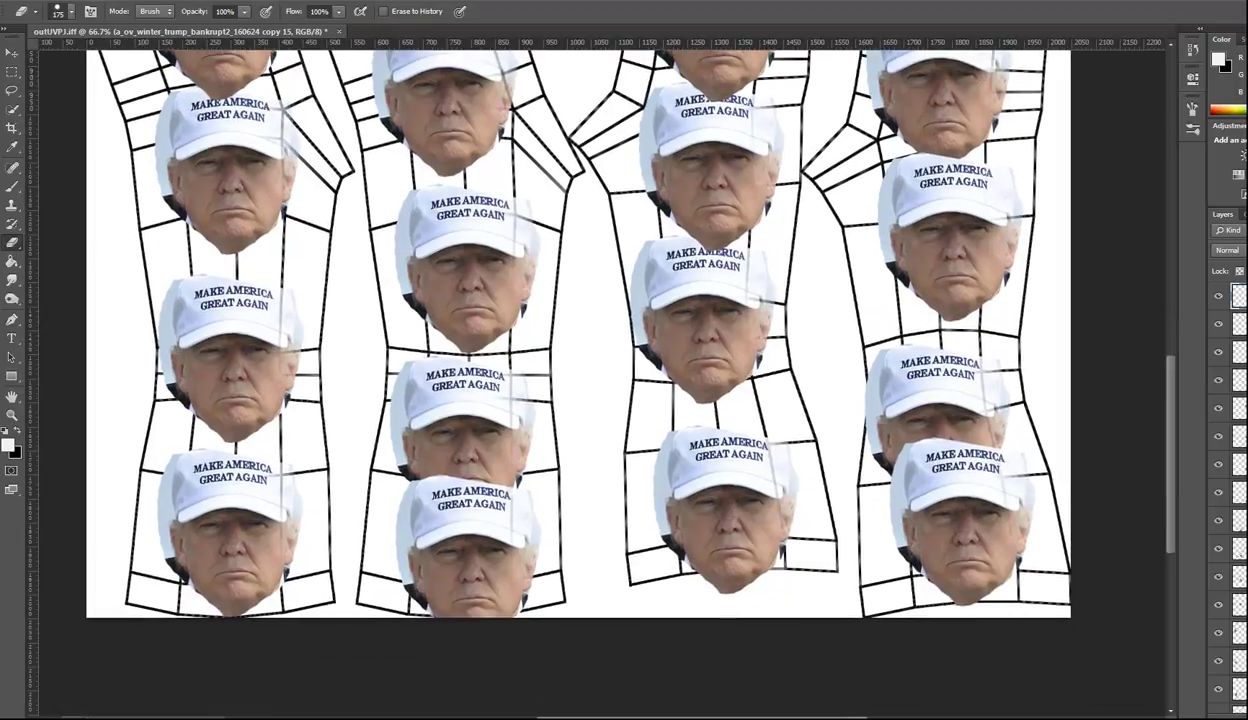
- Merge all the head copies into one layer and move it beneath the Darken wireframe layer
key(ctrl+e)
key(ctrl+e)
key(ctrl+e)
key(ctrl+e)
key(ctrl+e)
key(ctrl+e)
key(ctrl+e)
key(ctrl+e)
key(ctrl+e)
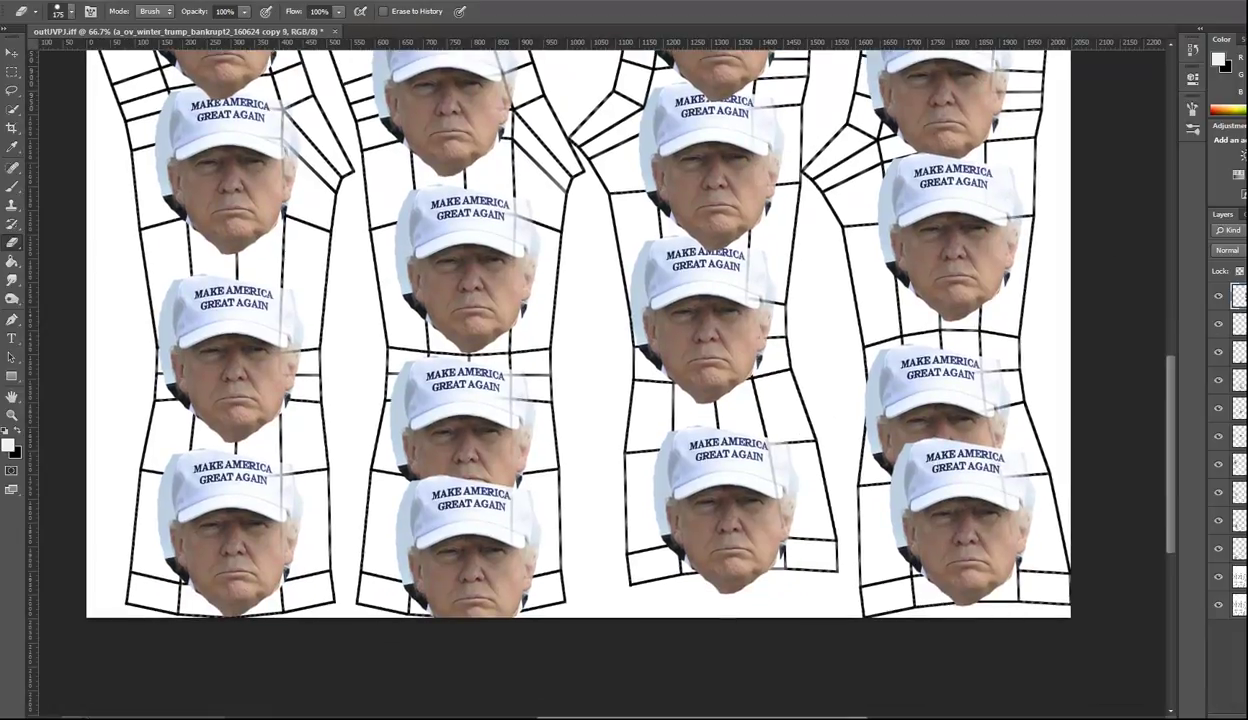
key(ctrl+e)
key(ctrl+e)
key(ctrl+e)
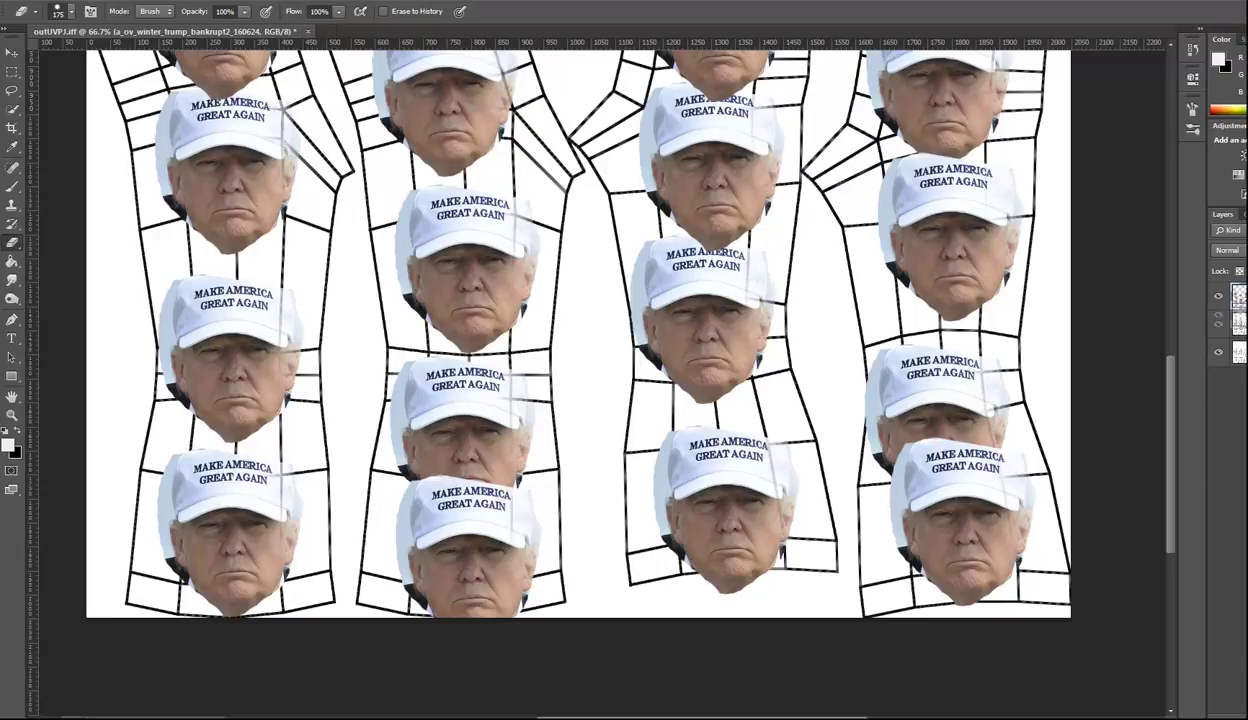
drag(1240, 297, 1238, 335)
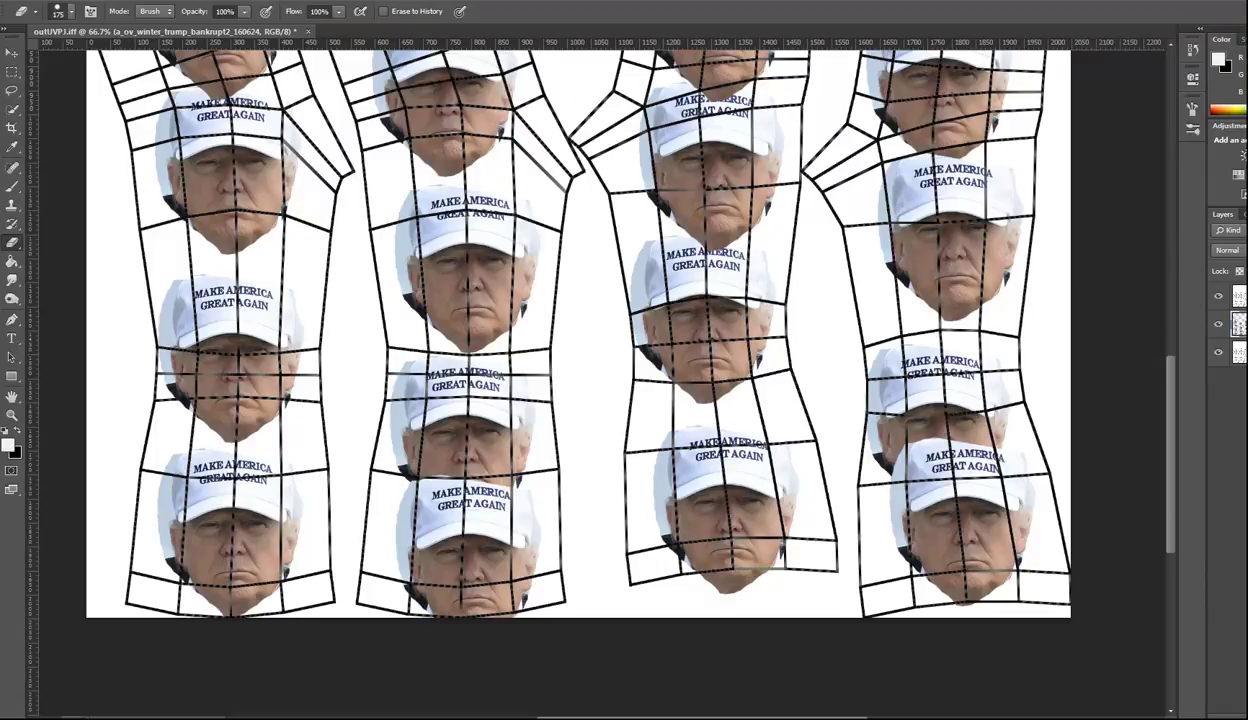
- Hide the Darken wireframe layer and the original UV layout layer beneath the merged heads
click(1238, 300)
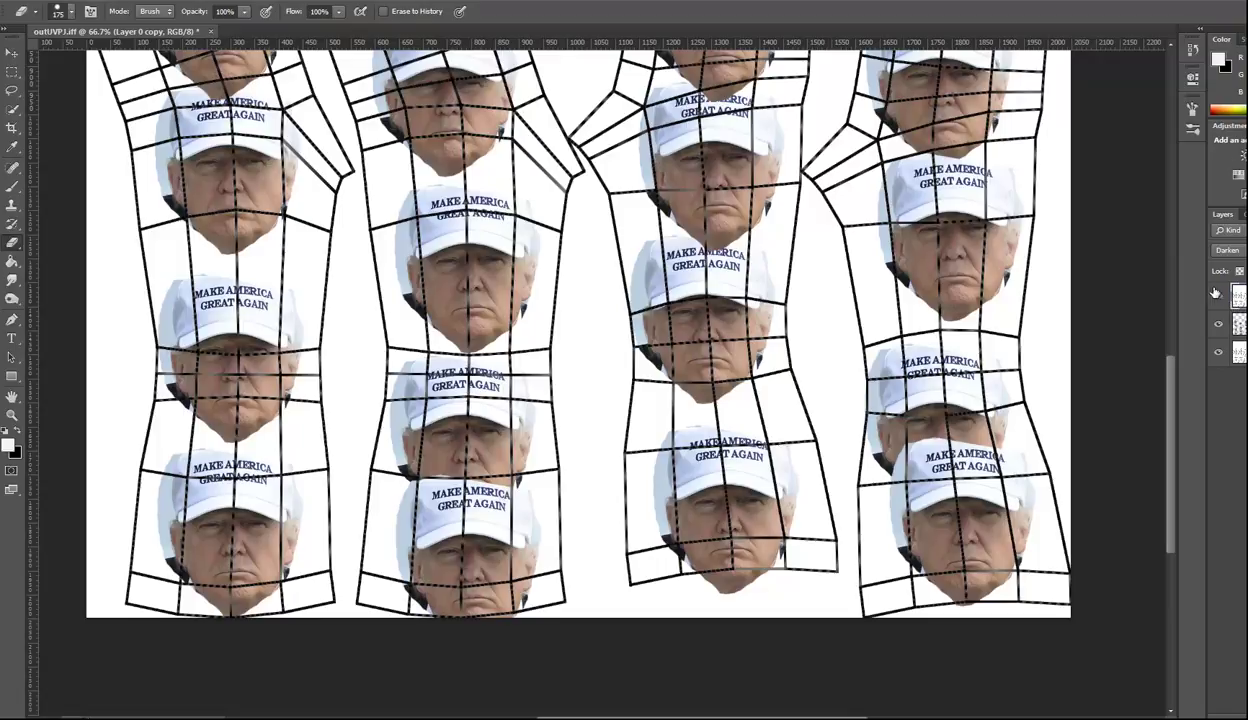
mouse_move(832, 327)
mouse_down()
mouse_move(838, 418)
mouse_move(828, 351)
mouse_up()
click(1218, 296)
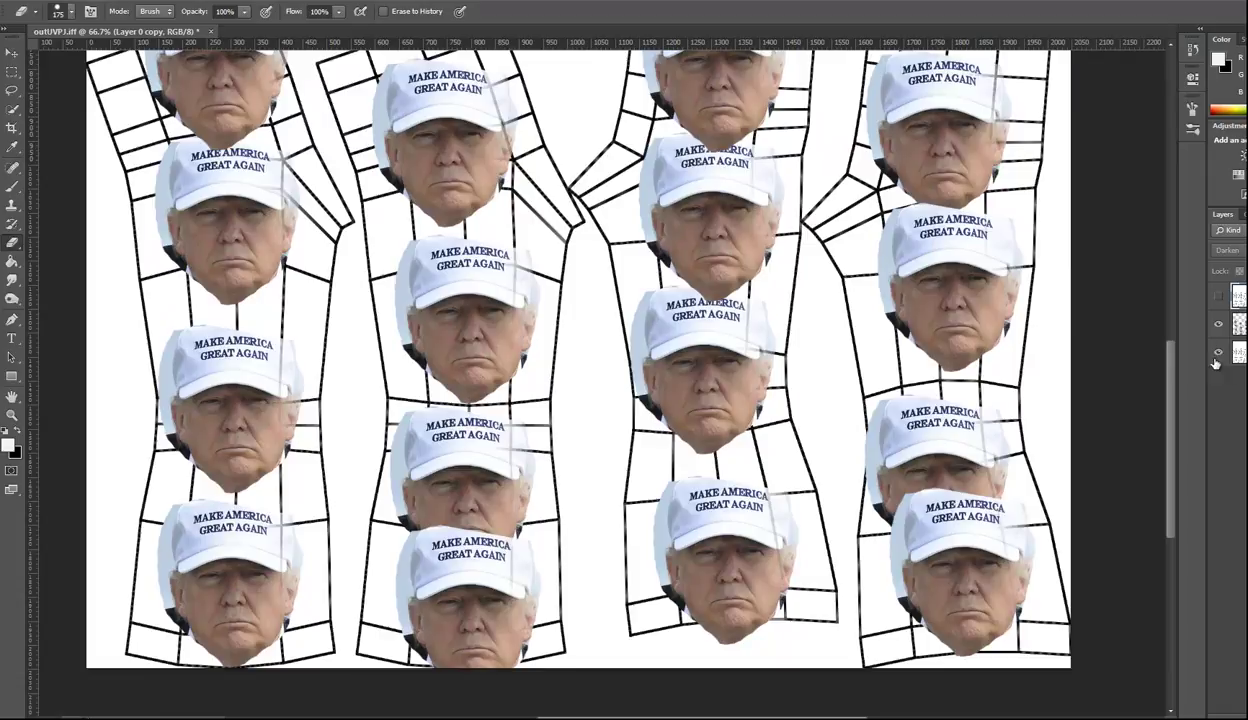
click(1218, 325)
click(1218, 325)
click(1218, 352)
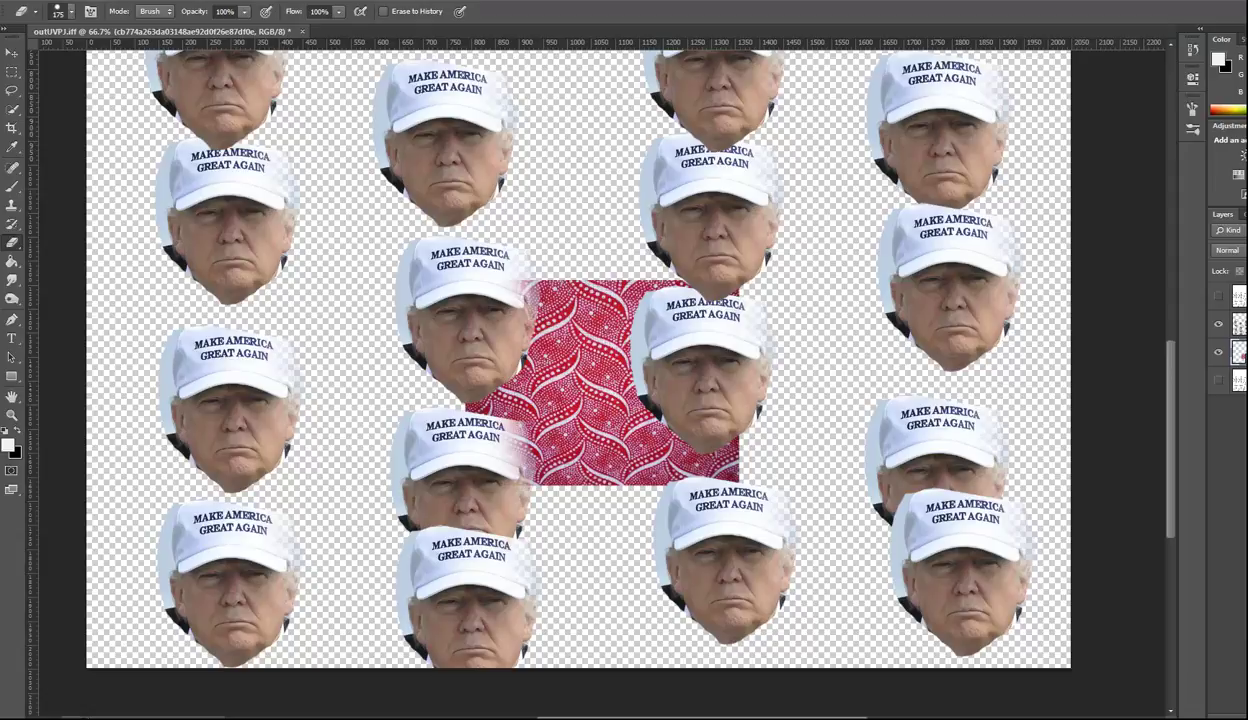
- Rasterize the red pattern layer and move the tile into the lower-left corner of the canvas, beneath the heads
right_click(1243, 352)
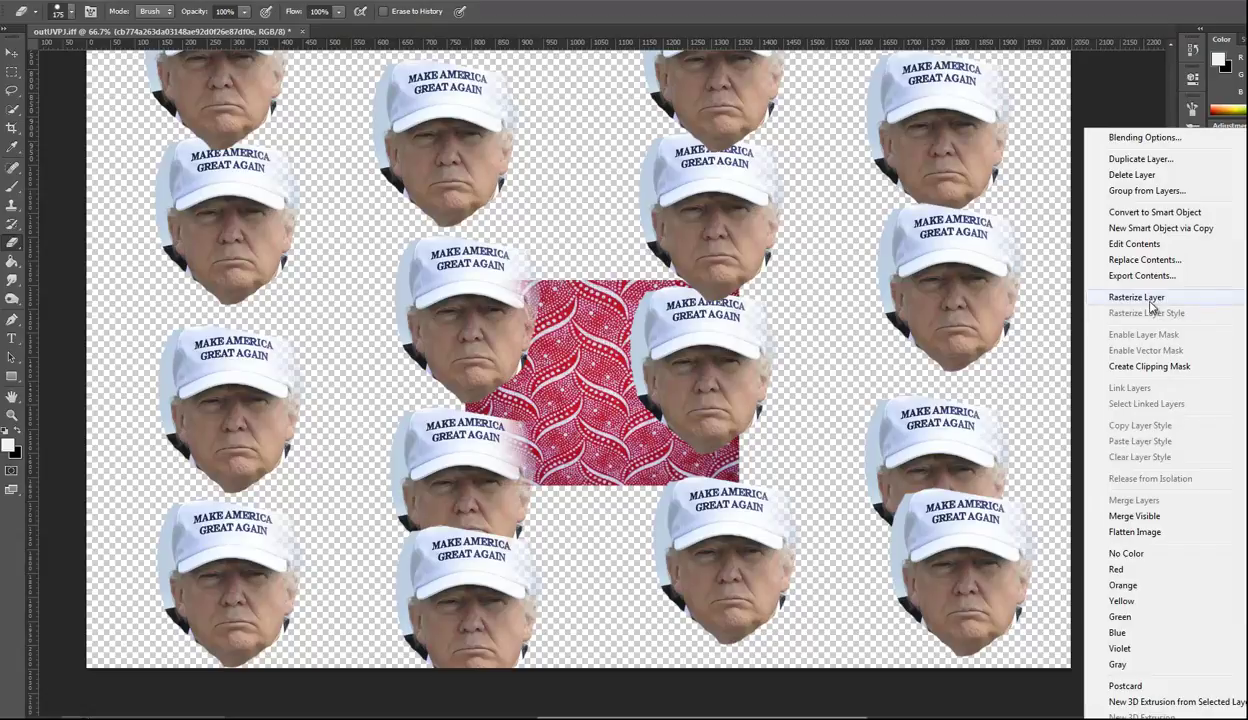
click(1150, 299)
mouse_move(600, 433)
ctrl+mouse_down()
mouse_move(238, 571)
mouse_move(222, 615)
ctrl+mouse_up()
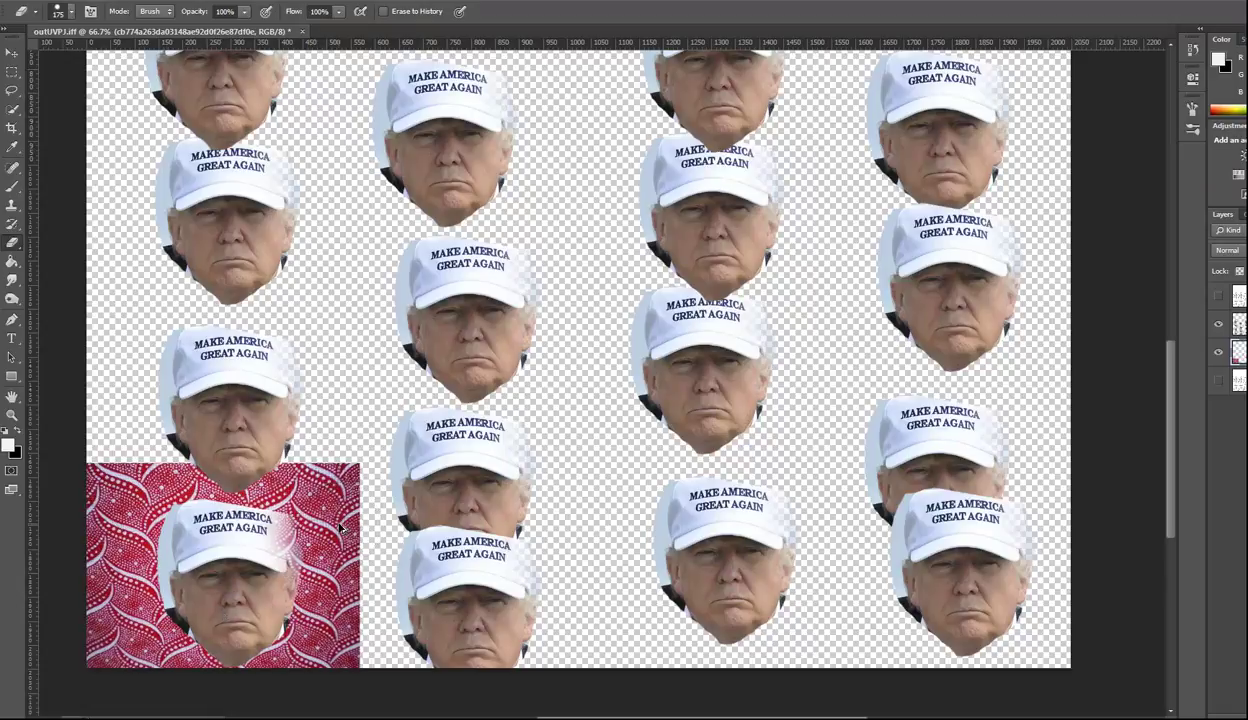
- Duplicate the red pattern tile upward behind the first column of heads and merge the tiles into one layer
ctrl+drag(281, 548, 291, 508)
ctrl+alt+drag(153, 517, 152, 132)
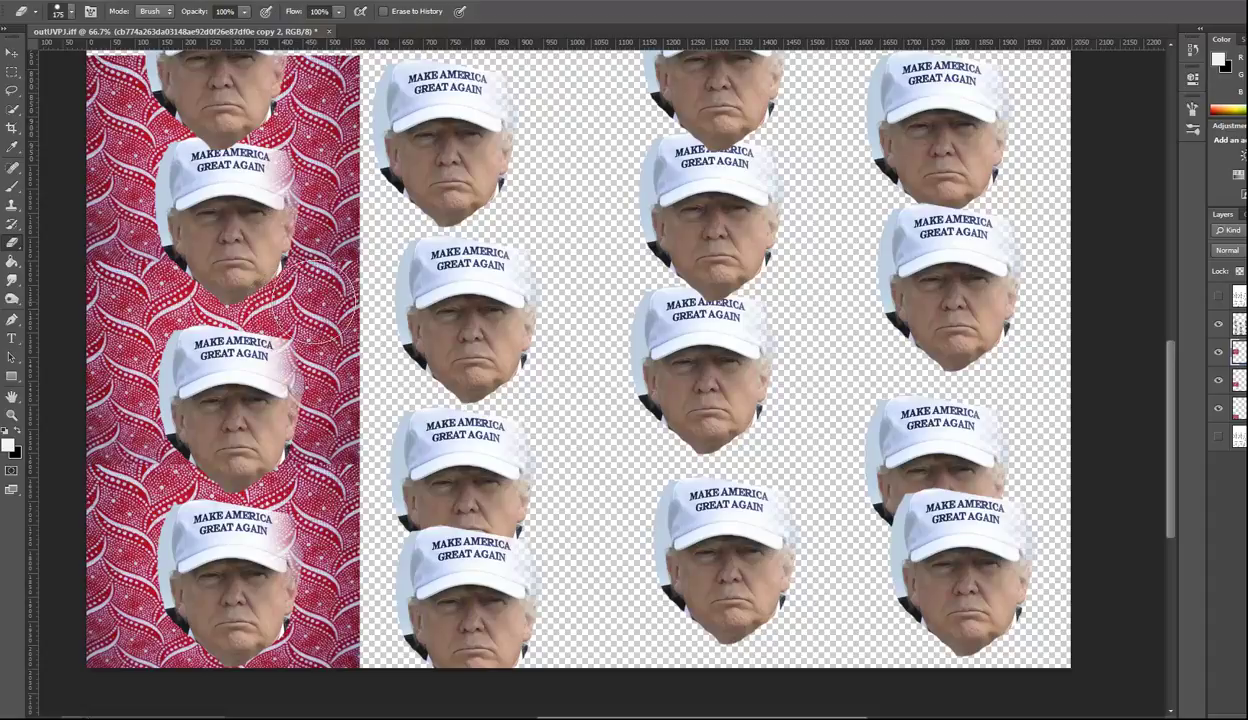
key(ctrl+minus)
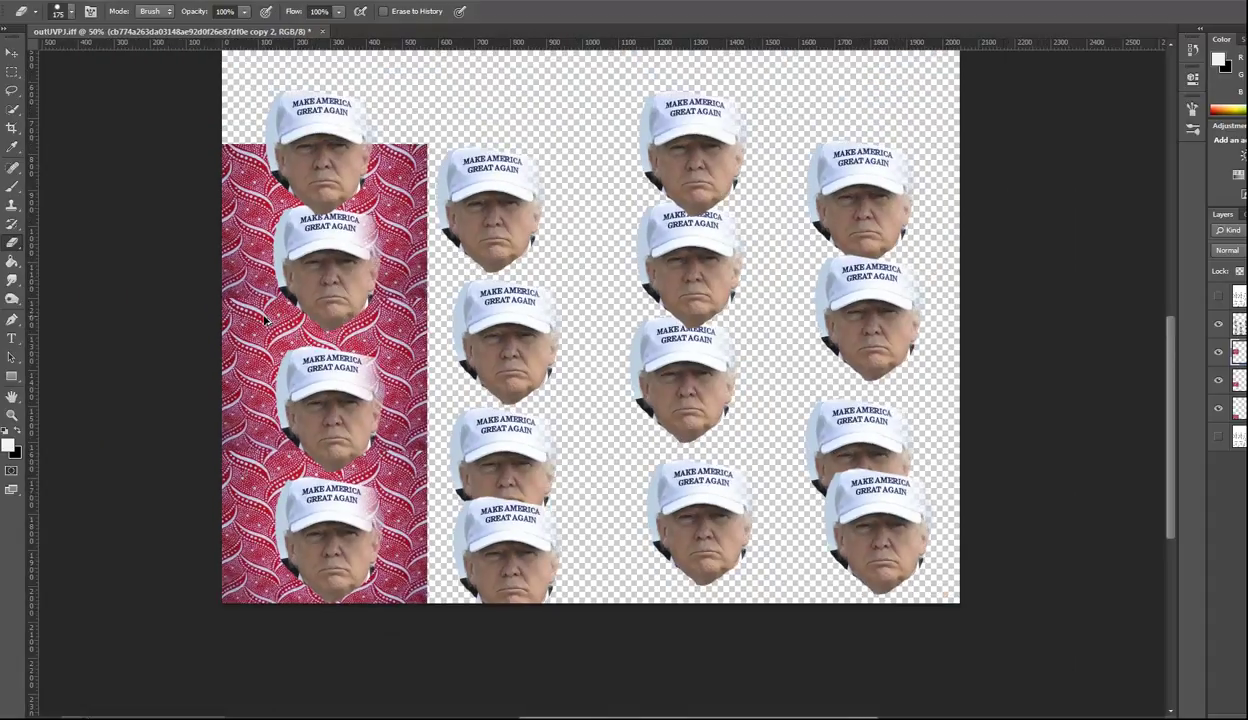
ctrl+alt+drag(257, 332, 245, 173)
key(ctrl+e)
key(ctrl+e)
key(ctrl+e)
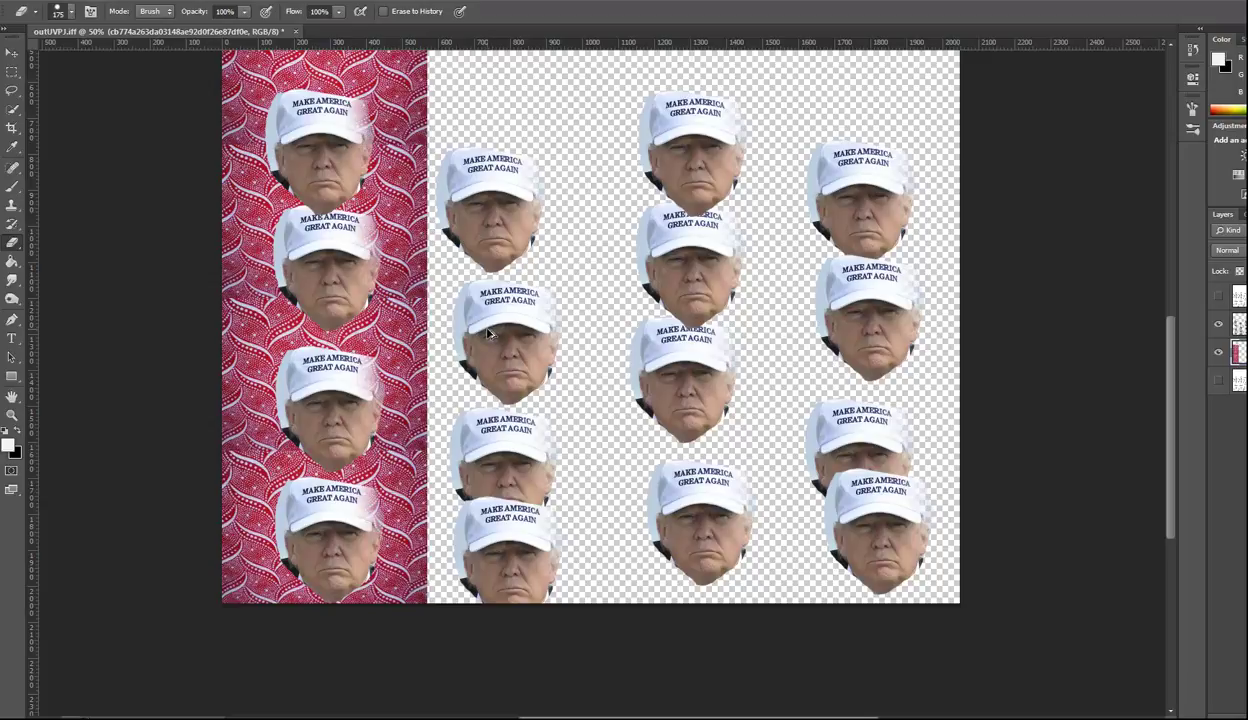
- Duplicate the merged pattern column across the full canvas width and show the Darken wireframe layer again
ctrl+alt+drag(293, 313, 826, 304)
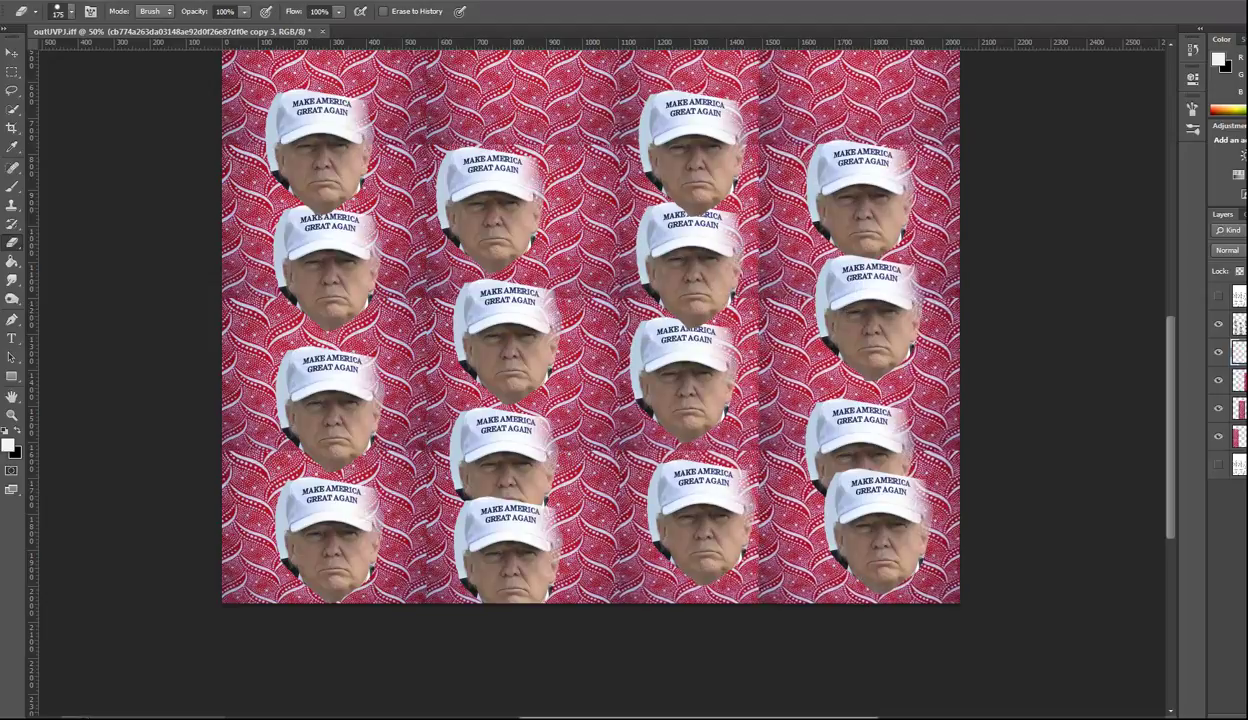
click(1240, 296)
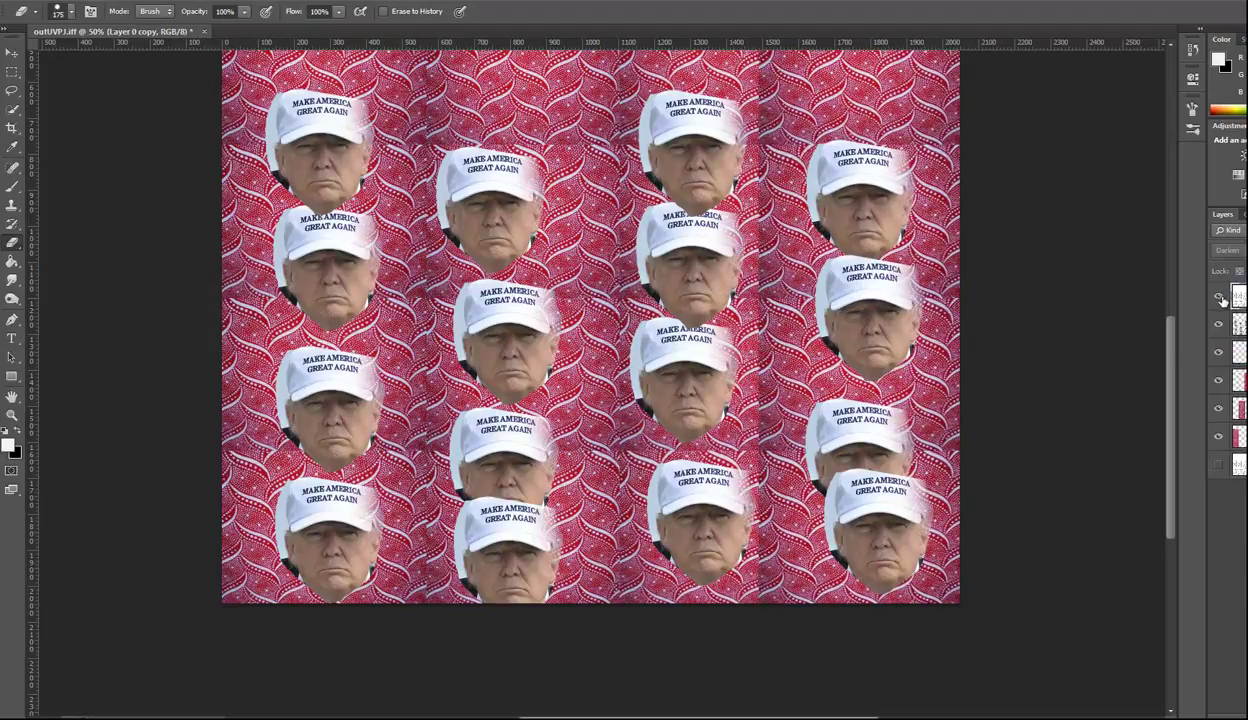
click(1218, 296)
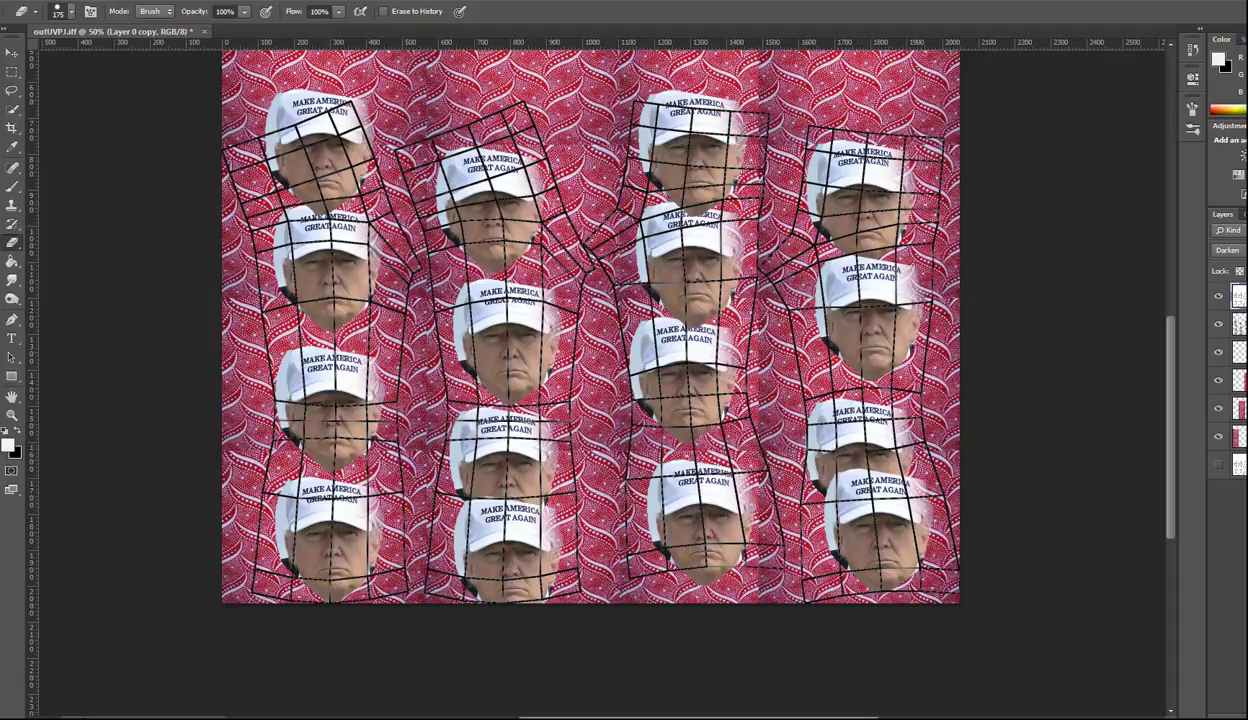
- Shift the pattern columns sideways so their seams fall between the pant-leg UV shells without leaving gaps
click(1240, 352)
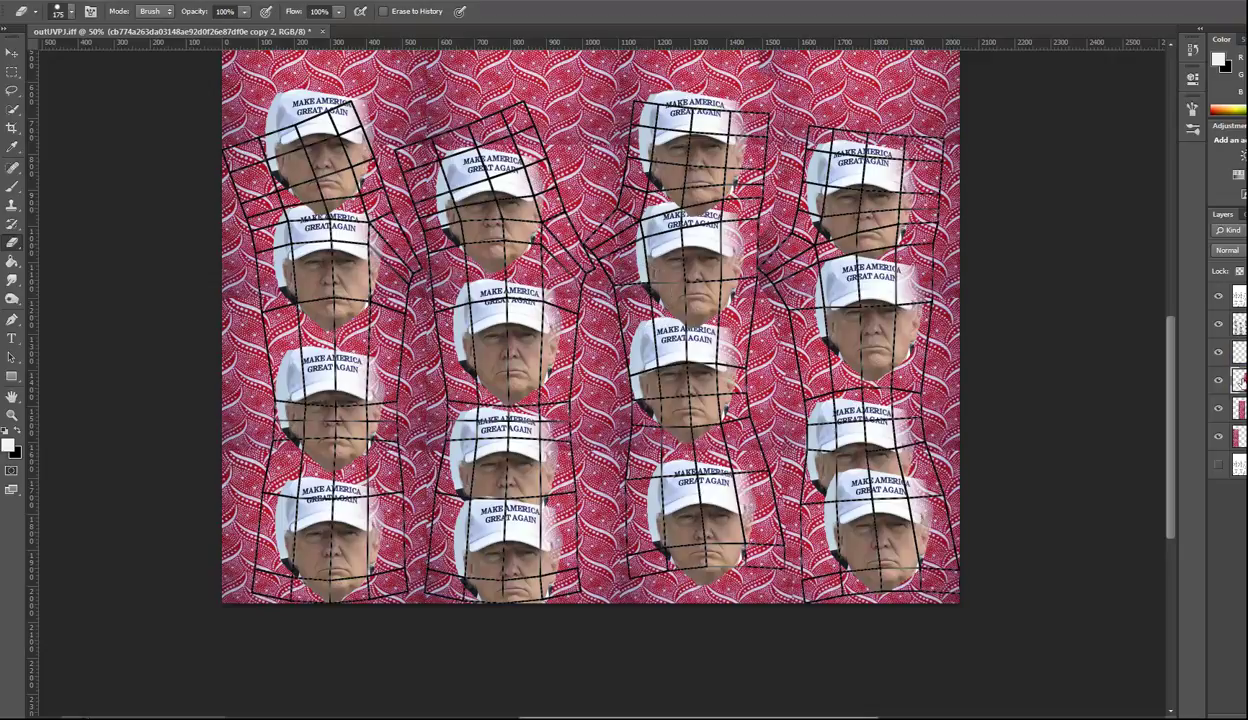
click(1219, 383)
click(1219, 383)
click(1219, 383)
click(1219, 383)
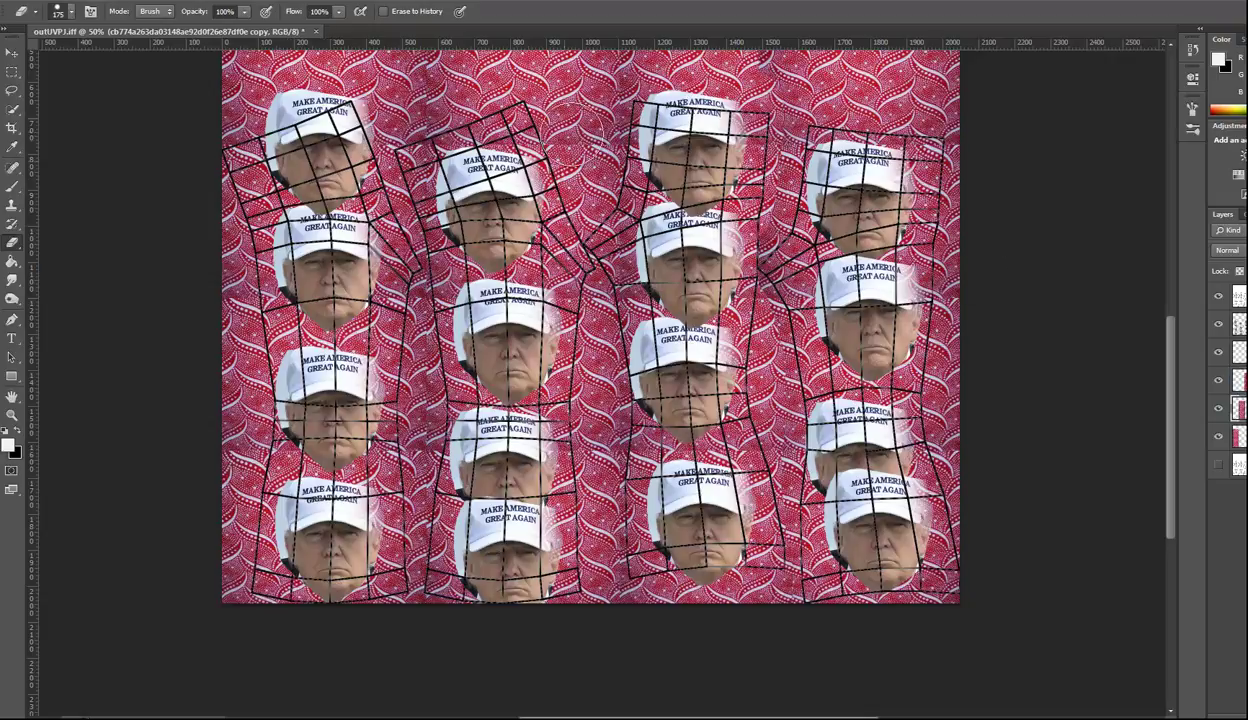
click(412, 99)
key(ctrl+z)
ctrl+drag(634, 393, 601, 393)
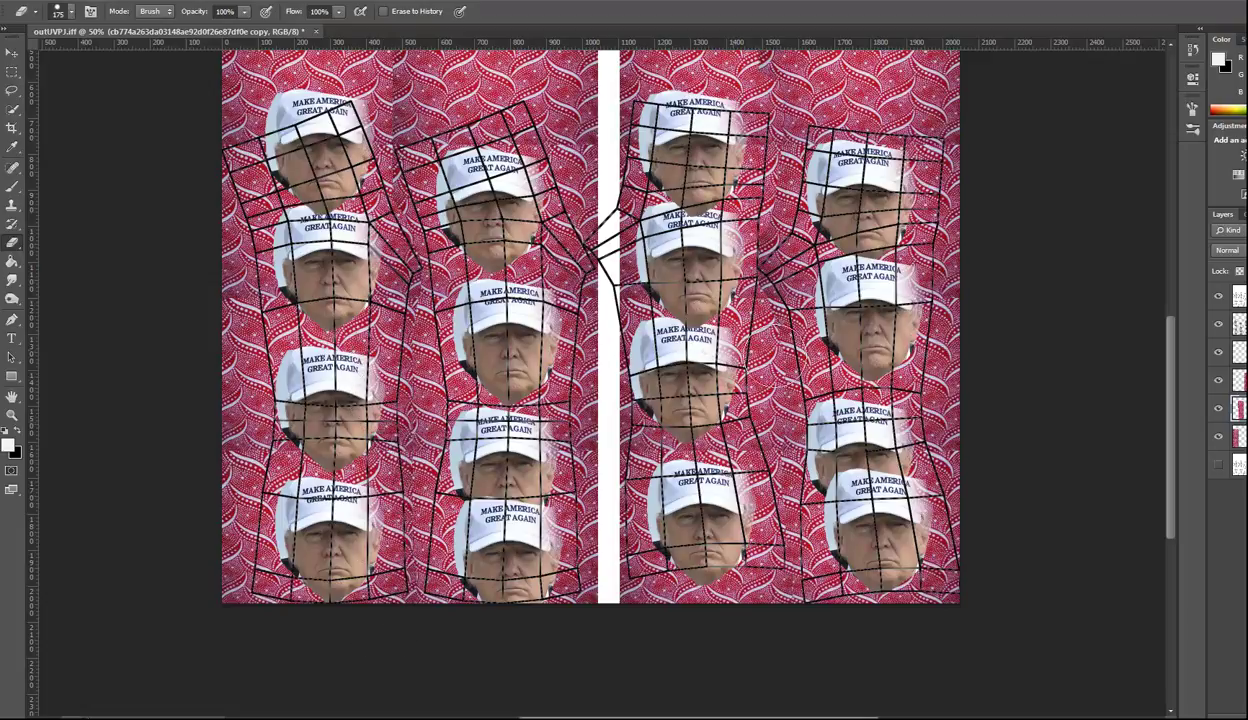
ctrl+drag(761, 382, 732, 385)
ctrl+drag(740, 468, 731, 458)
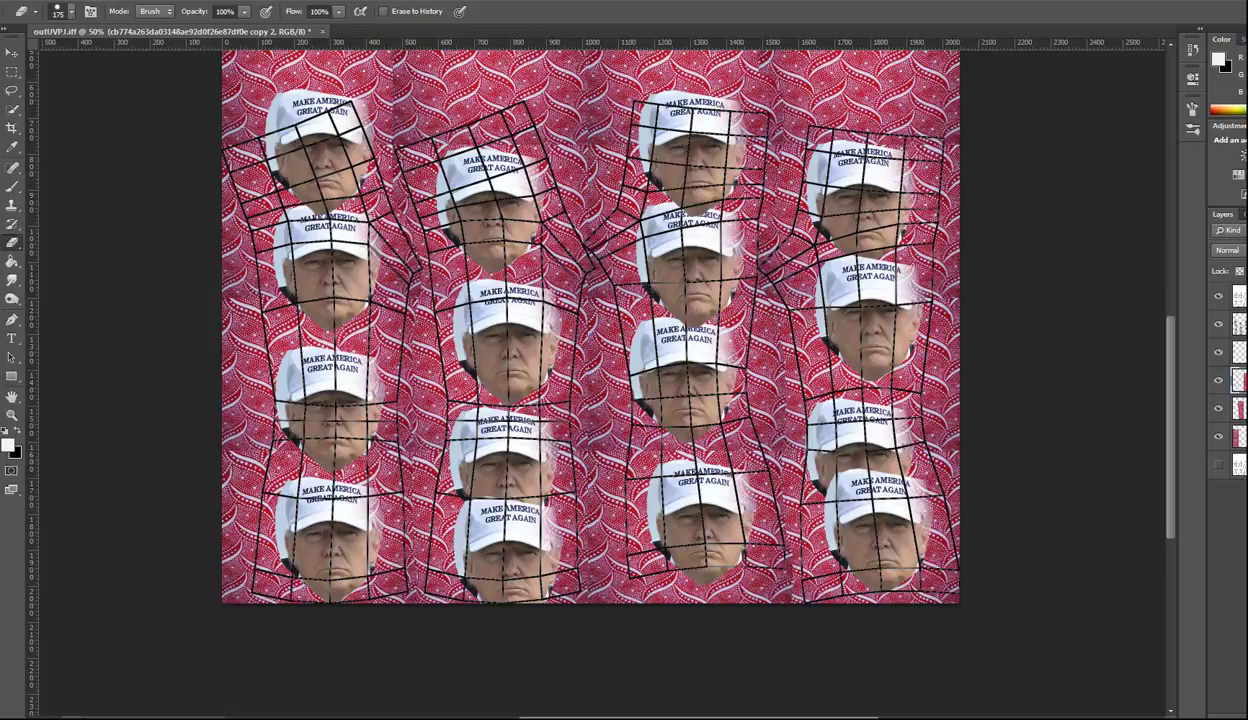
- Hide the Darken wireframe layer and start saving a copy of the texture in Targa format
click(1220, 296)
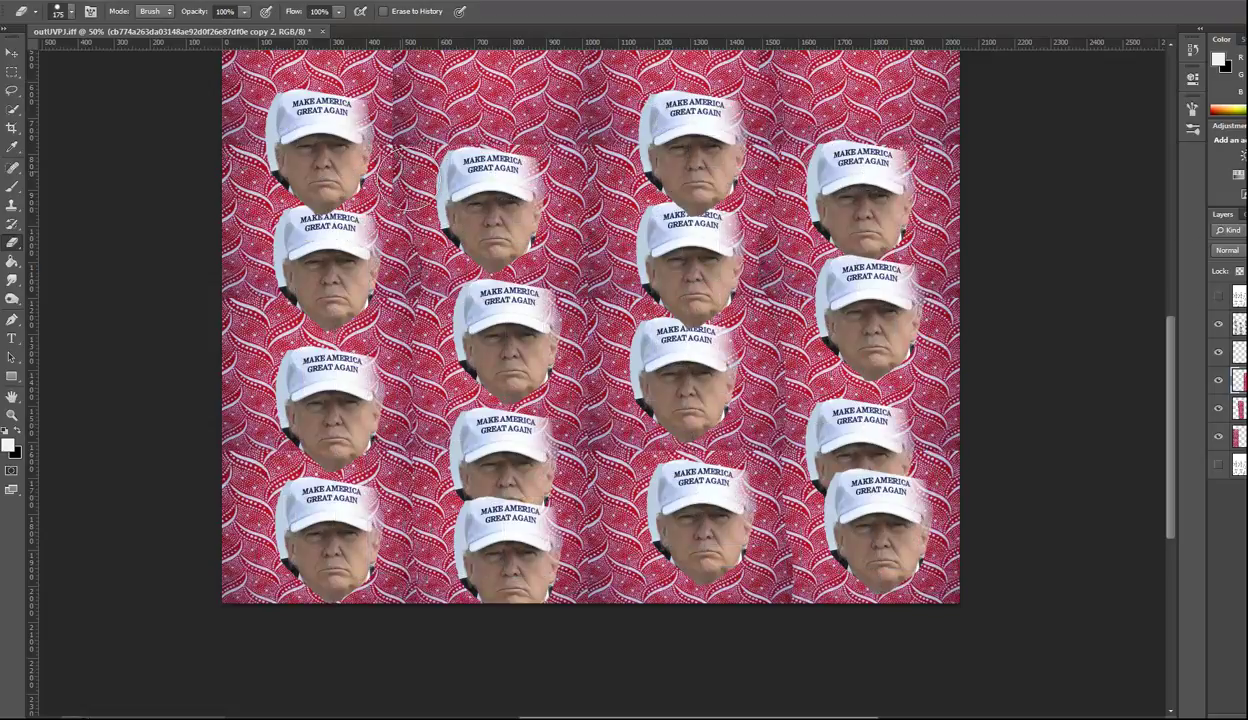
scroll(660, 365, up, 2)
click(67, 4)
click(75, 160)
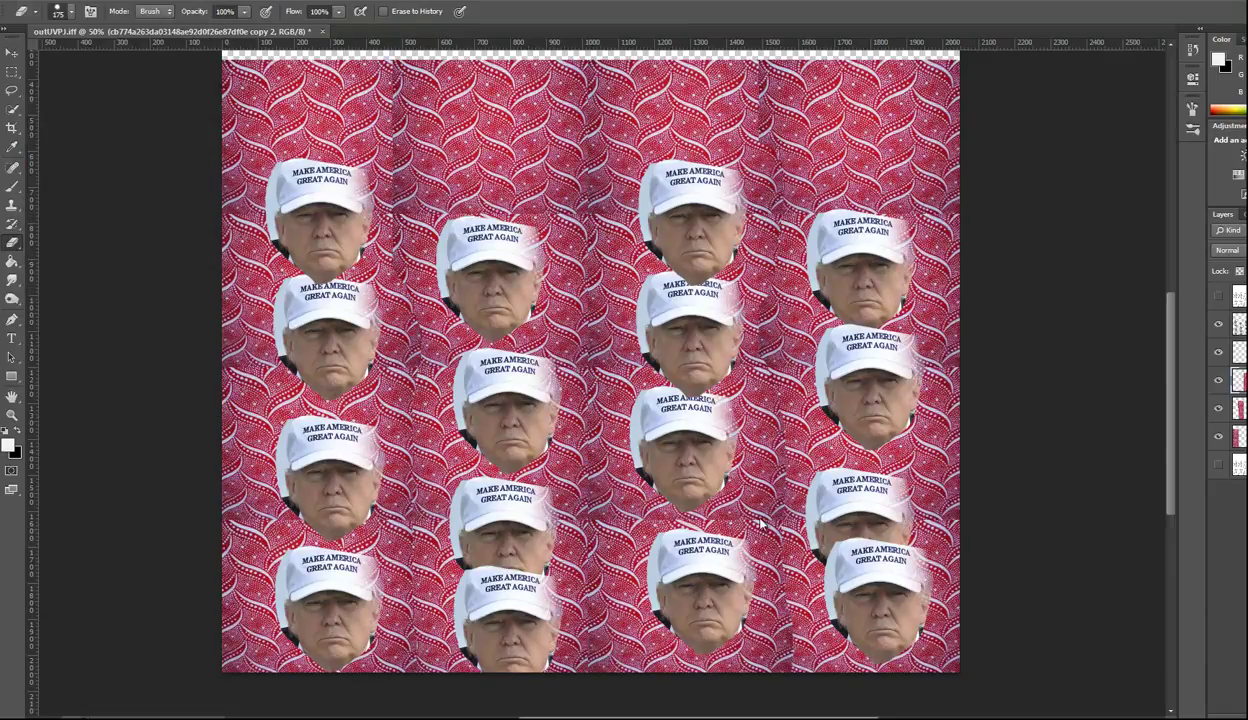
click(212, 313)
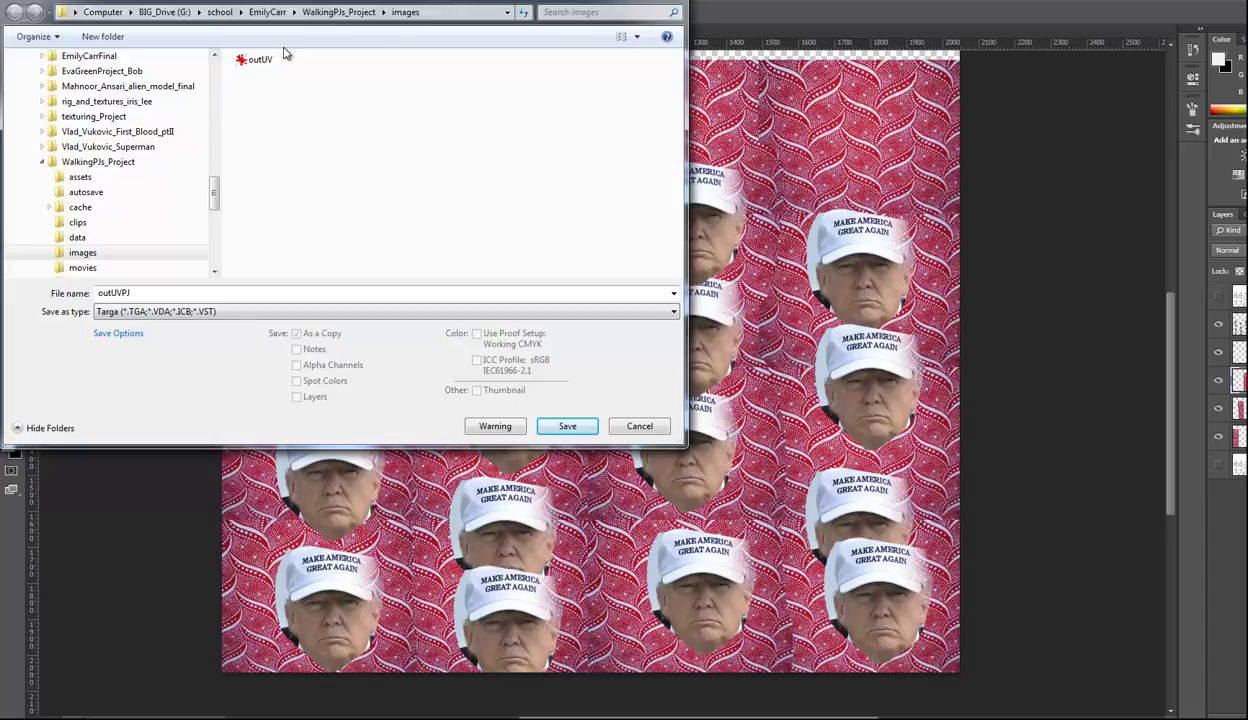
- Save the Targa copy as PJ_Colour in the sourceimages folder of WalkingPJs_Project at 24 bits/pixel
drag(398, 19, 554, 40)
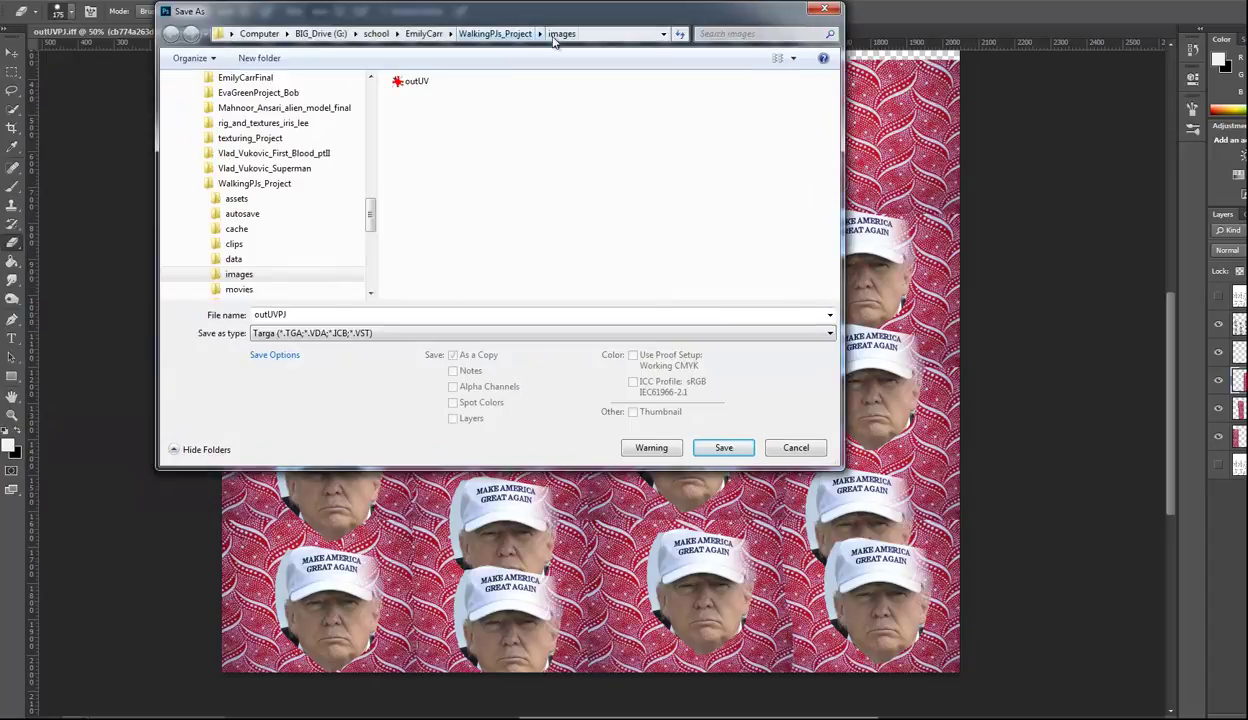
click(495, 33)
double_click(435, 262)
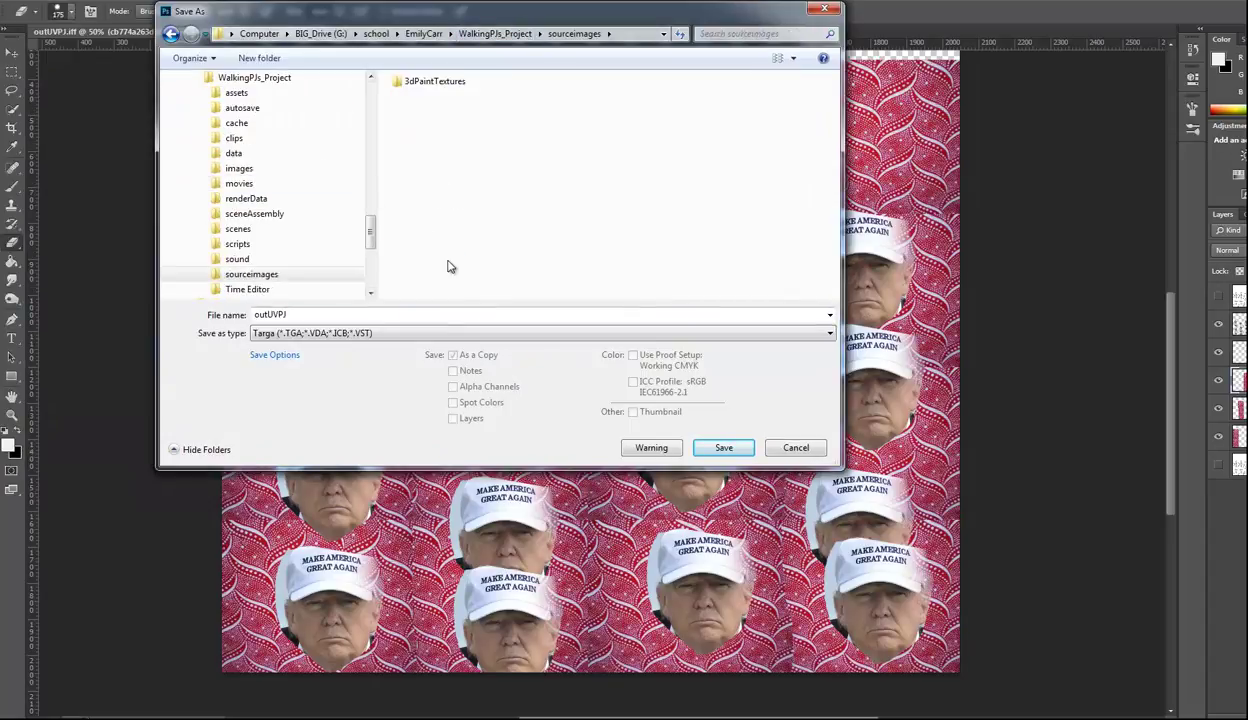
double_click(362, 314)
text(PJ_Colour)
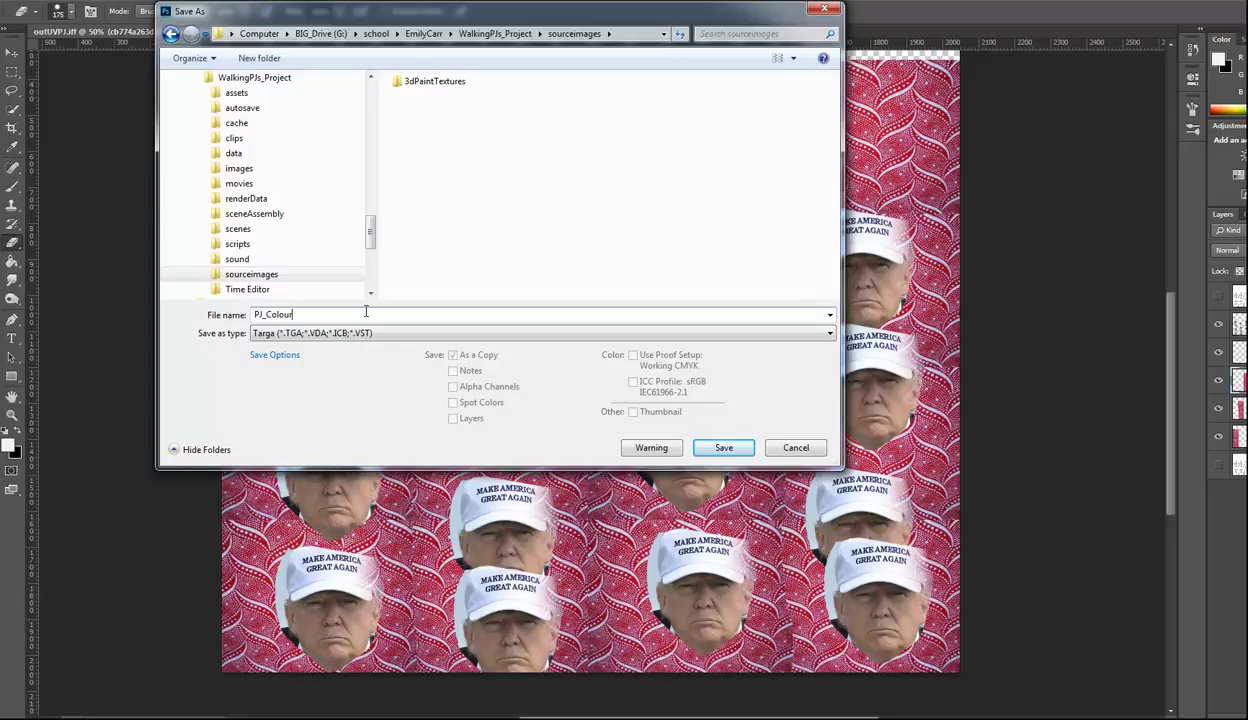
click(723, 447)
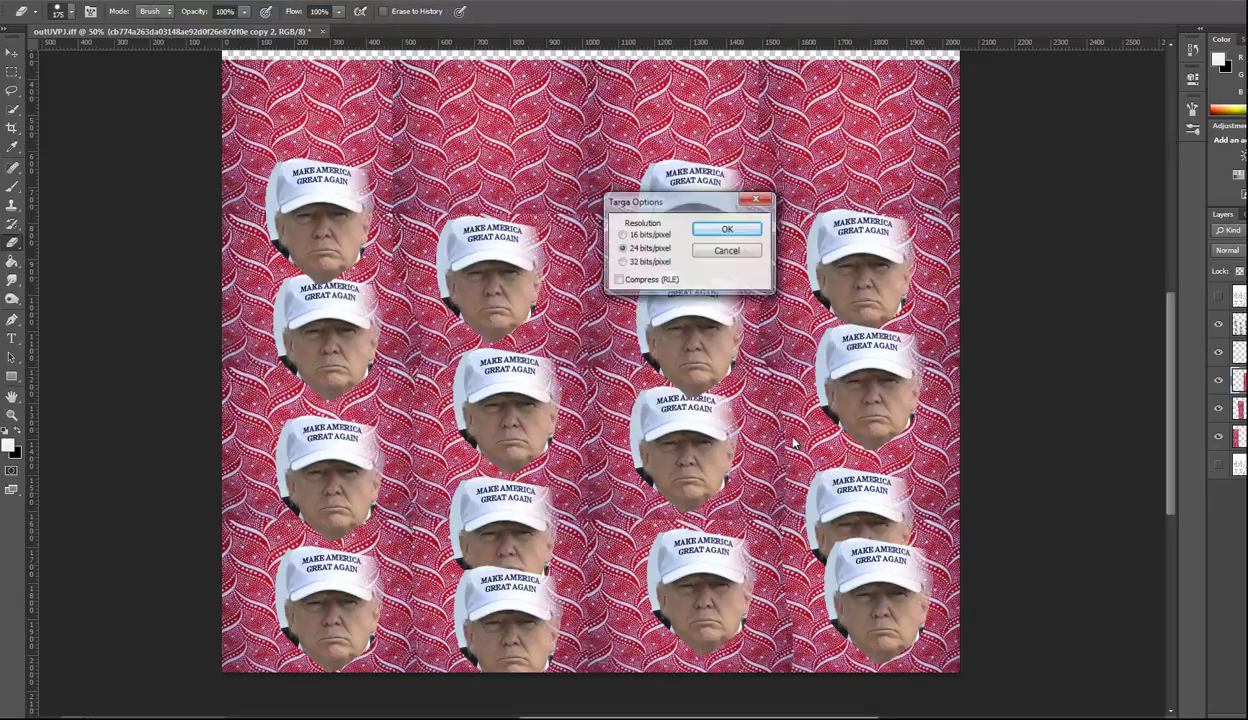
click(727, 229)
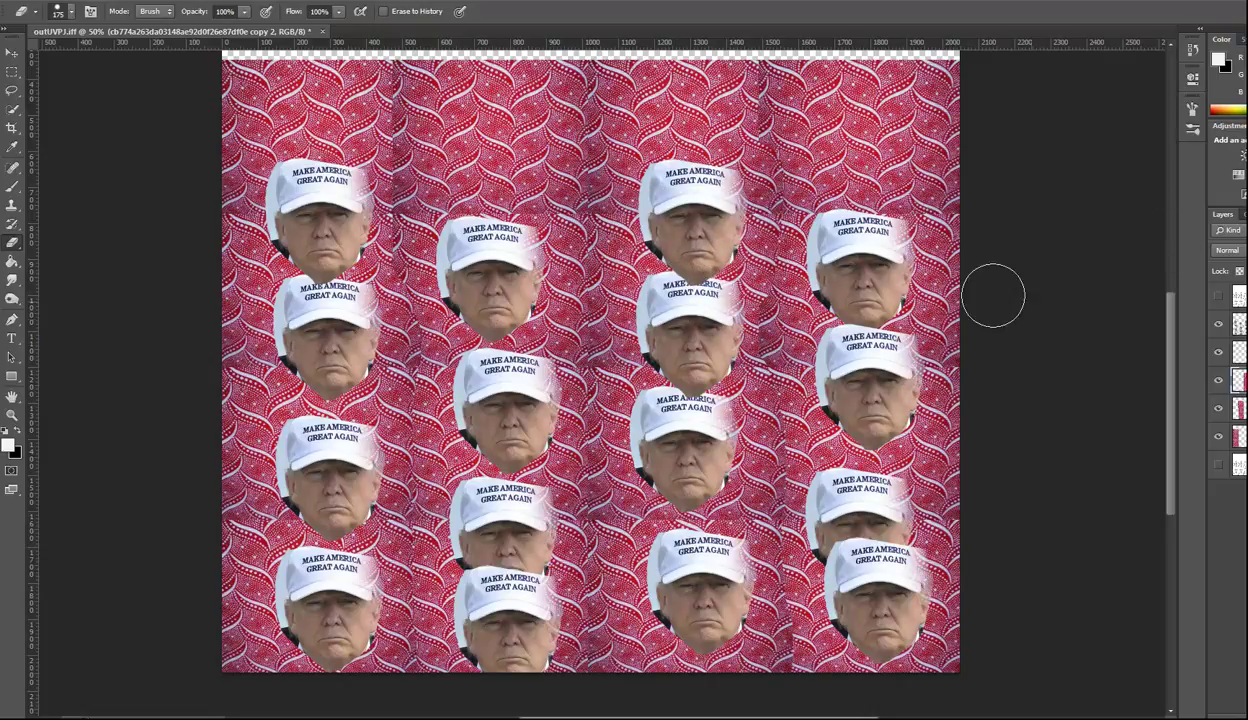
- Switch to Maya and assign a new VRay Mtl material to the pajama pants
mouse_move(418, 715)
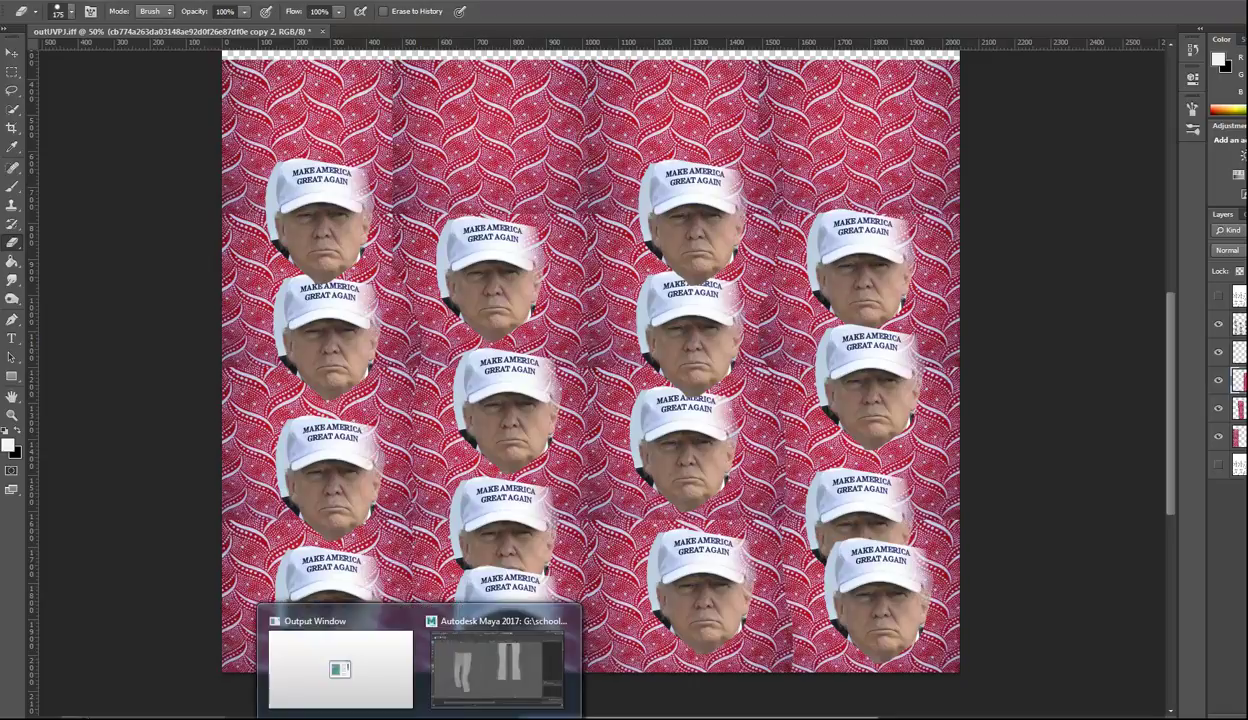
click(497, 662)
click(330, 318)
mouse_move(340, 266)
alt+mouse_down()
mouse_move(334, 279)
mouse_move(306, 279)
mouse_move(354, 287)
alt+mouse_up()
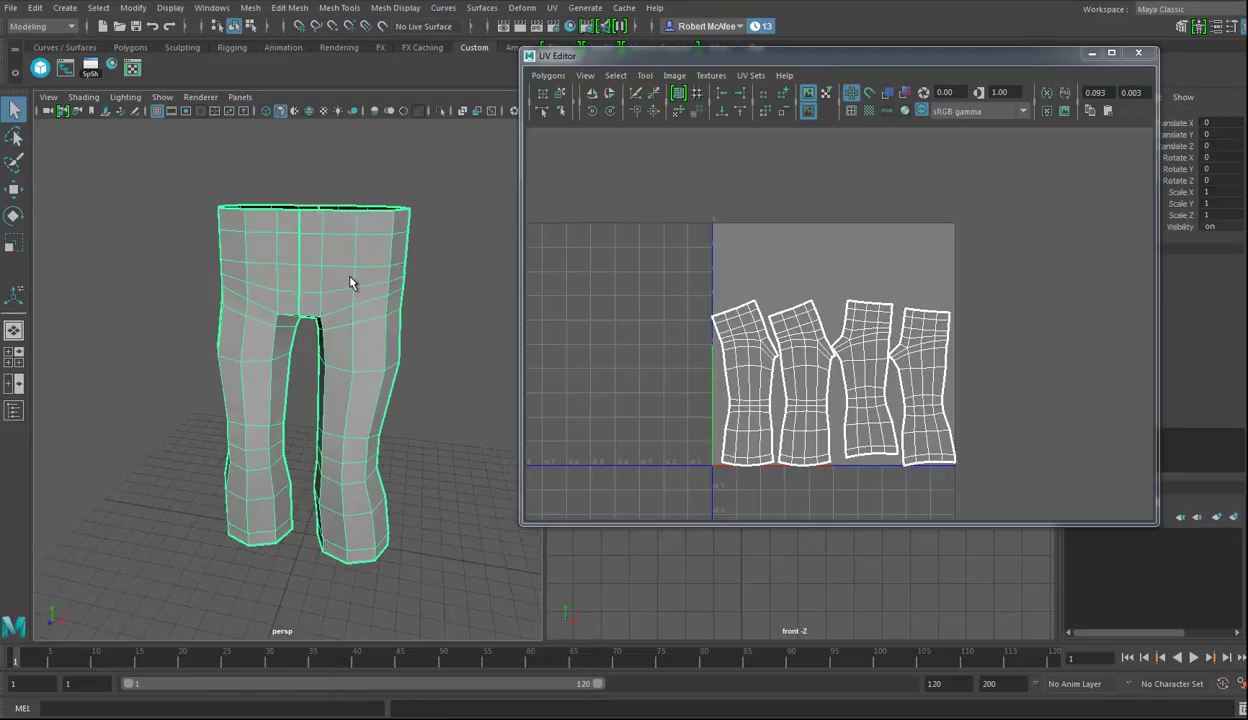
alt+drag(350, 240, 370, 291)
right_drag(346, 281, 352, 645)
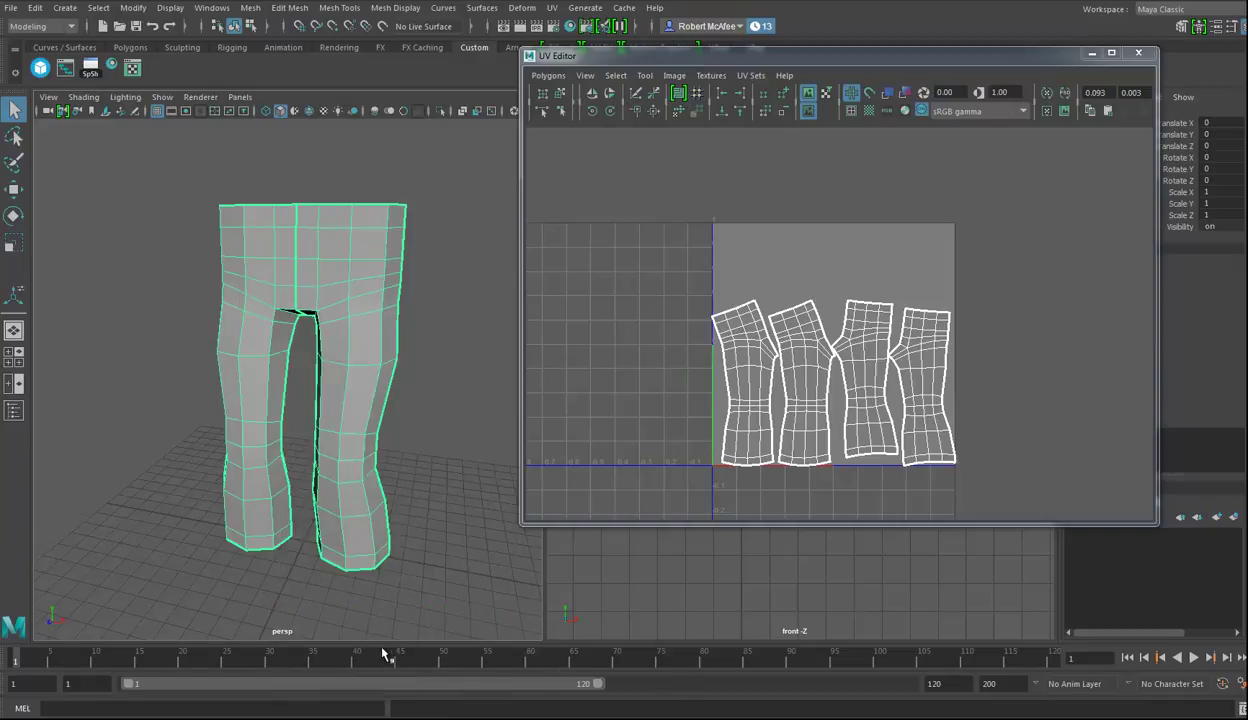
drag(532, 241, 452, 79)
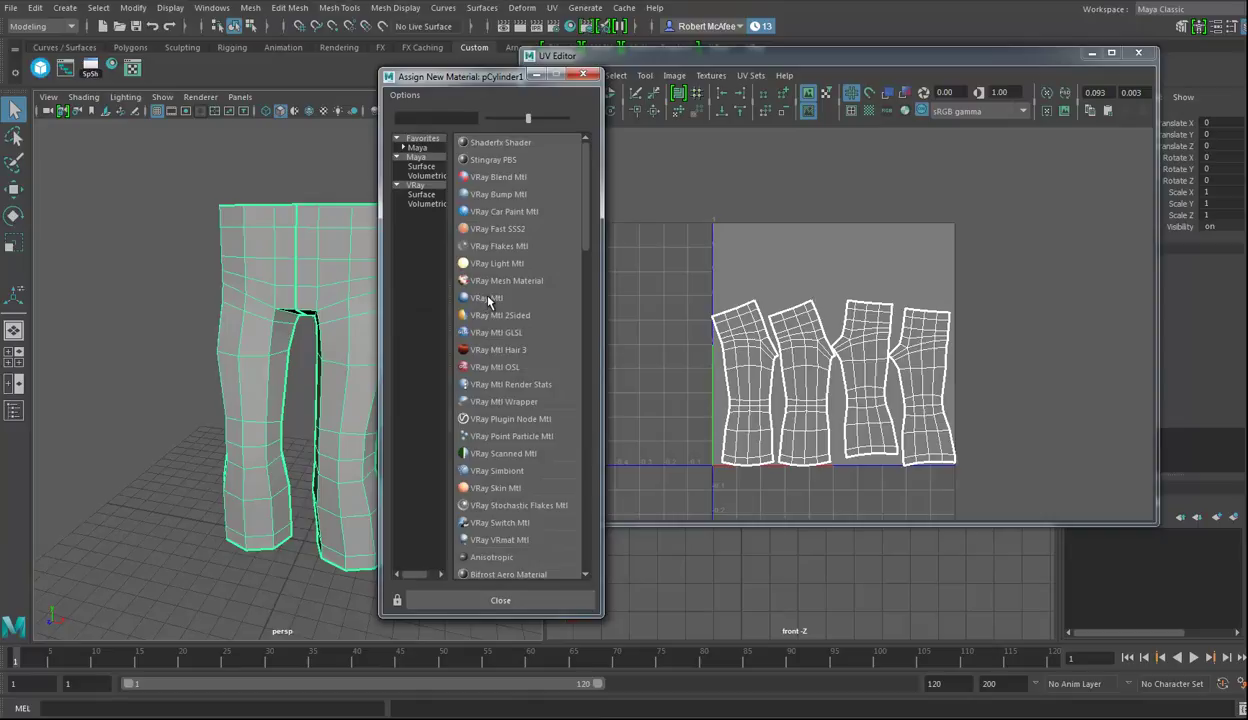
click(487, 299)
drag(385, 138, 777, 143)
- Check the Loaded and Auto load settings of the V-Ray plug-ins in the Plug-in Manager
click(210, 9)
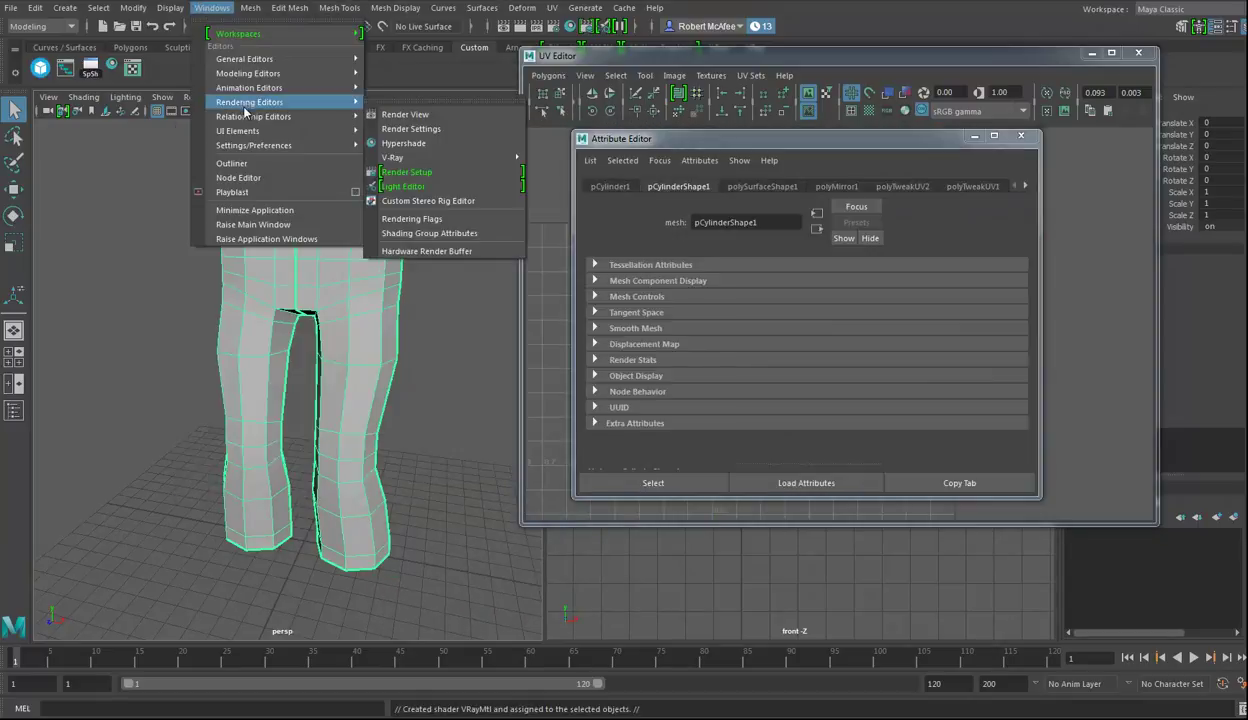
mouse_move(266, 144)
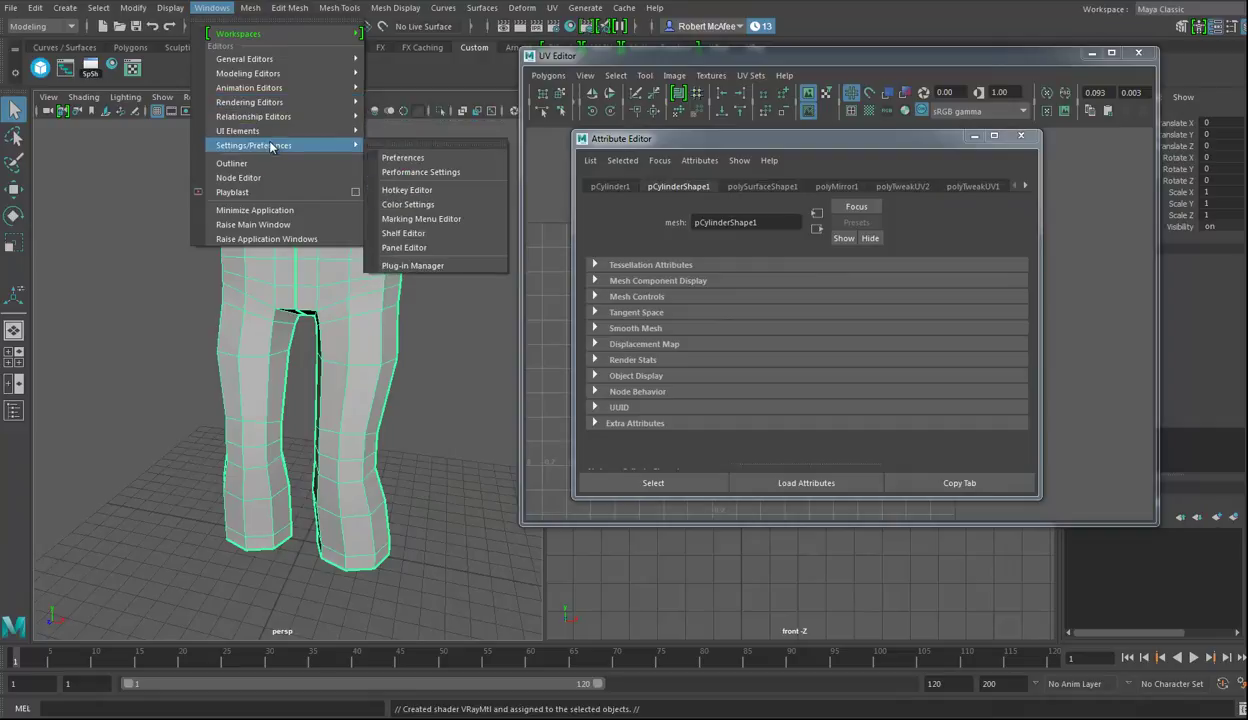
click(408, 264)
scroll(585, 390, down, 5)
scroll(612, 408, up, 3)
scroll(585, 440, up, 1)
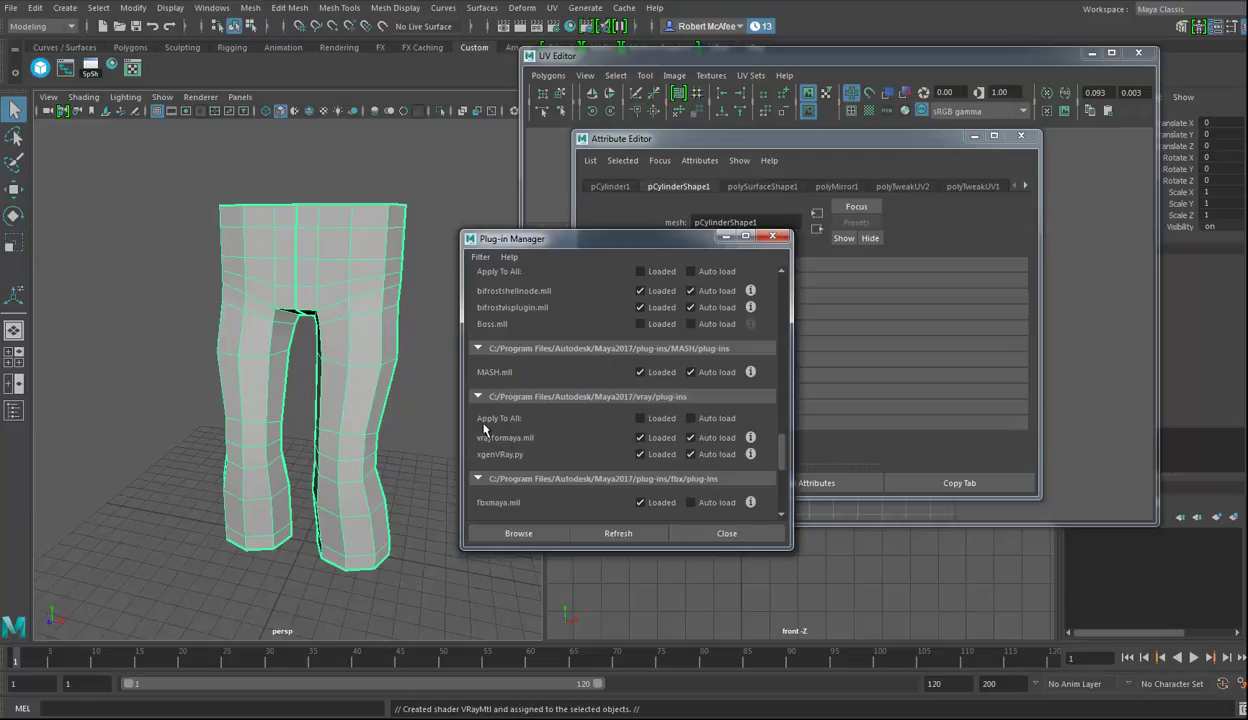
mouse_move(779, 456)
mouse_down()
mouse_move(788, 329)
mouse_move(786, 484)
mouse_move(785, 463)
mouse_up()
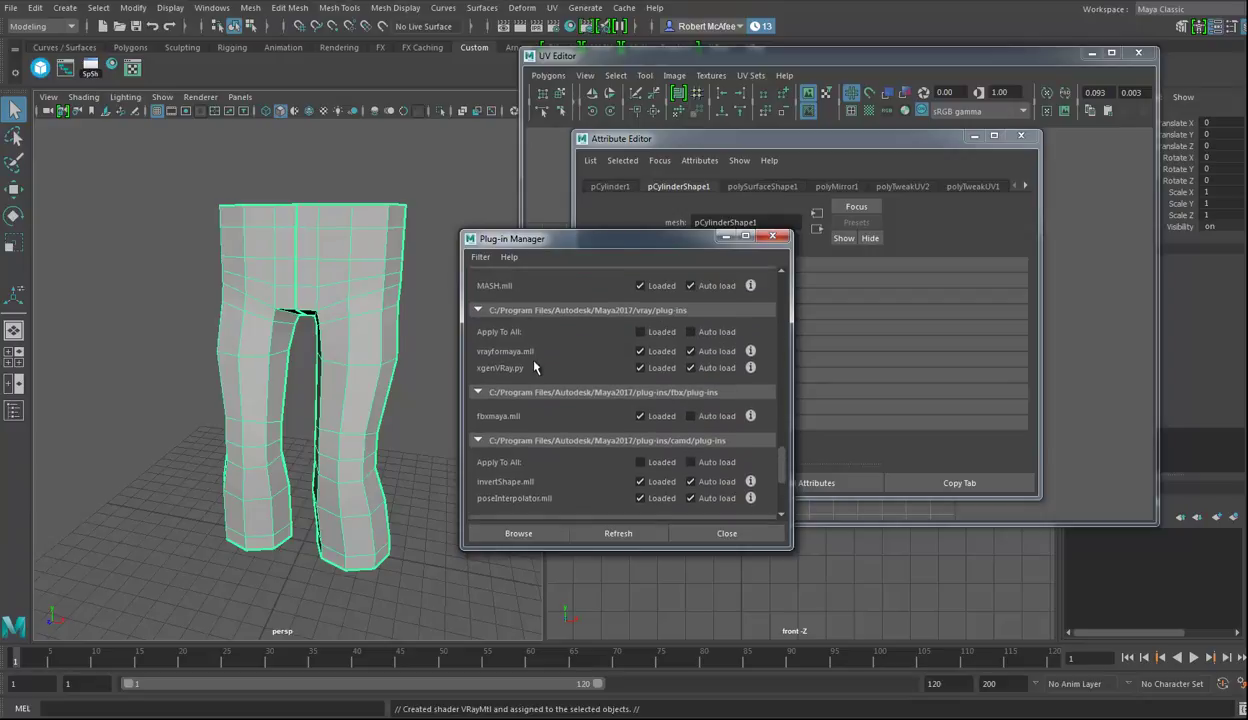
click(640, 332)
click(690, 332)
click(727, 533)
- Map the pants' VRay material Diffuse Color to a File texture and load PJ_Colour.tga from the sourceimages folder
drag(859, 135, 835, 75)
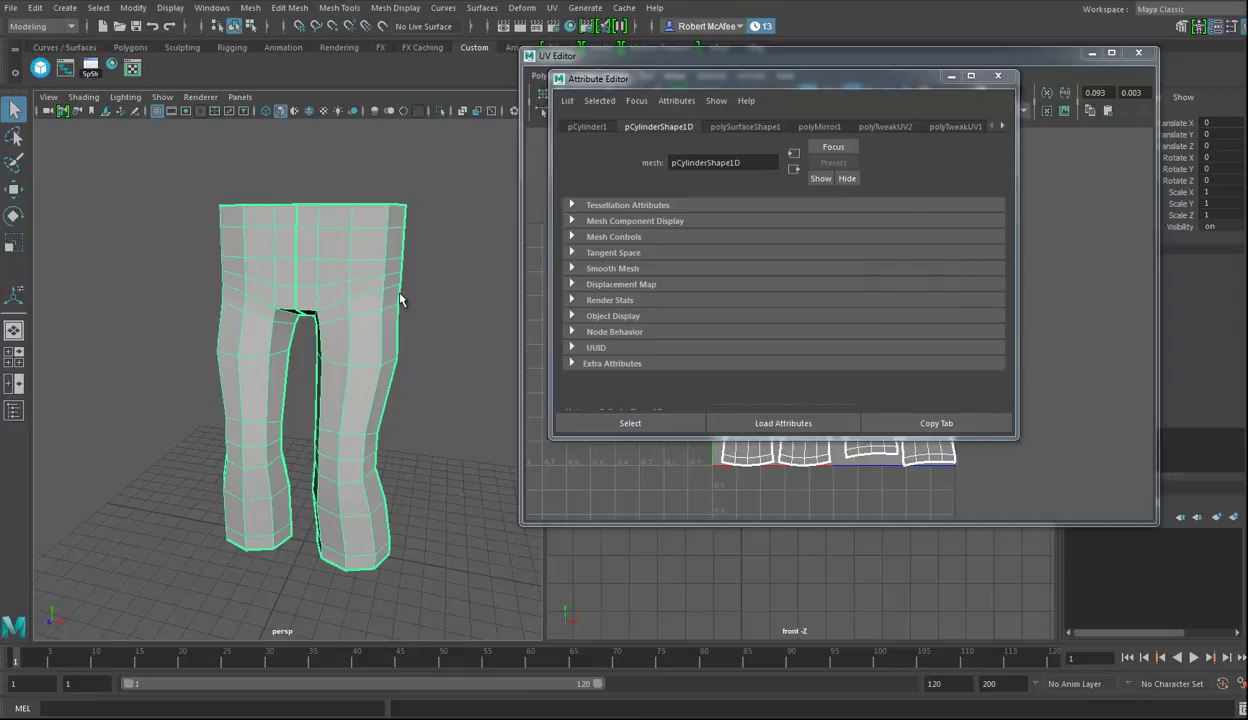
click(728, 127)
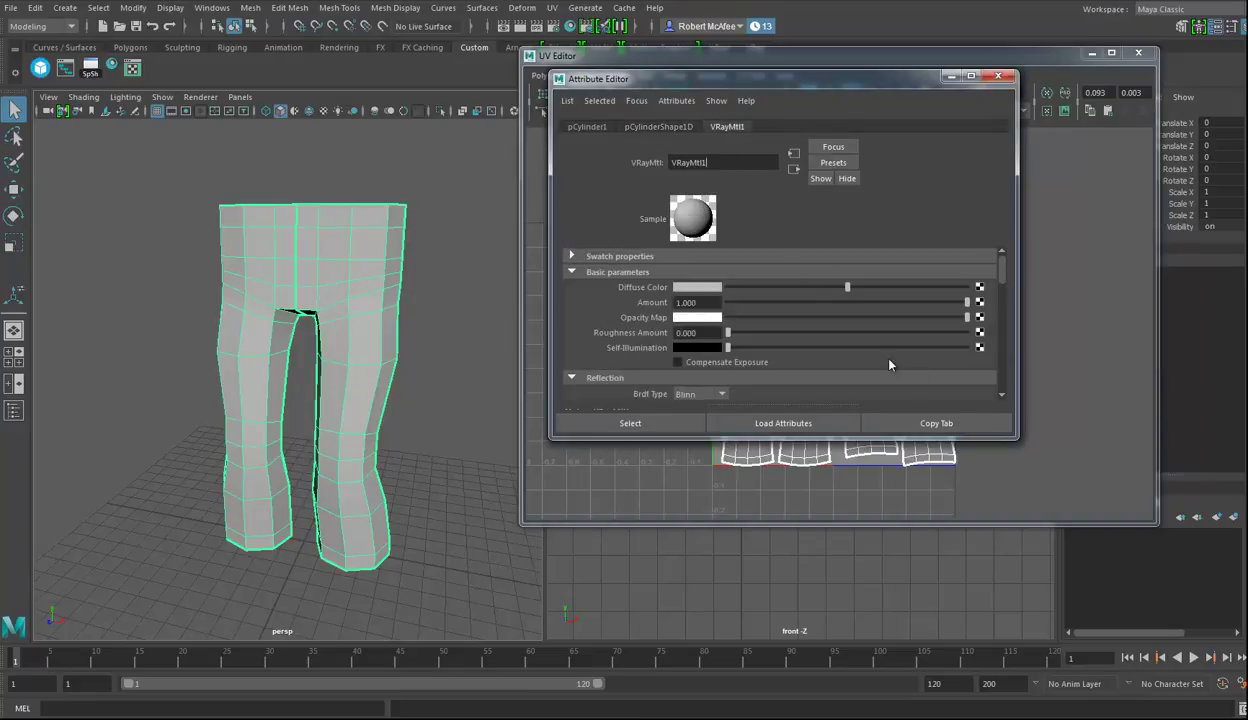
drag(864, 437, 855, 625)
drag(813, 81, 817, 0)
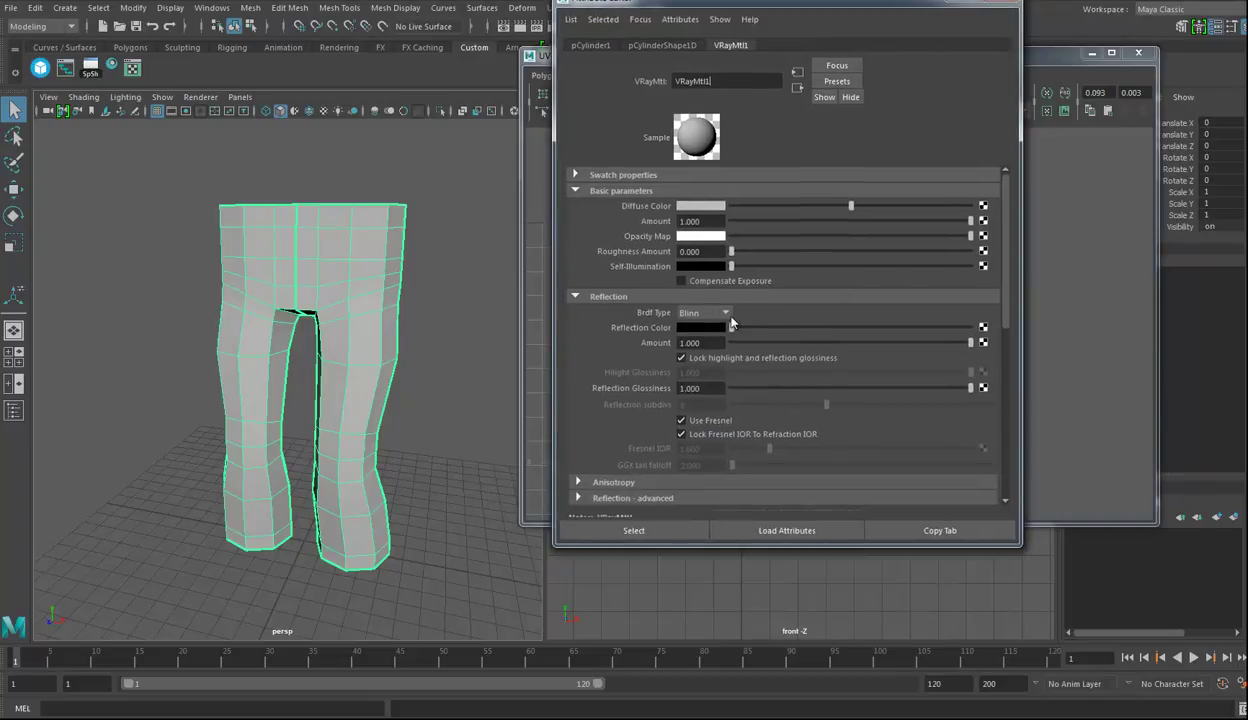
click(983, 207)
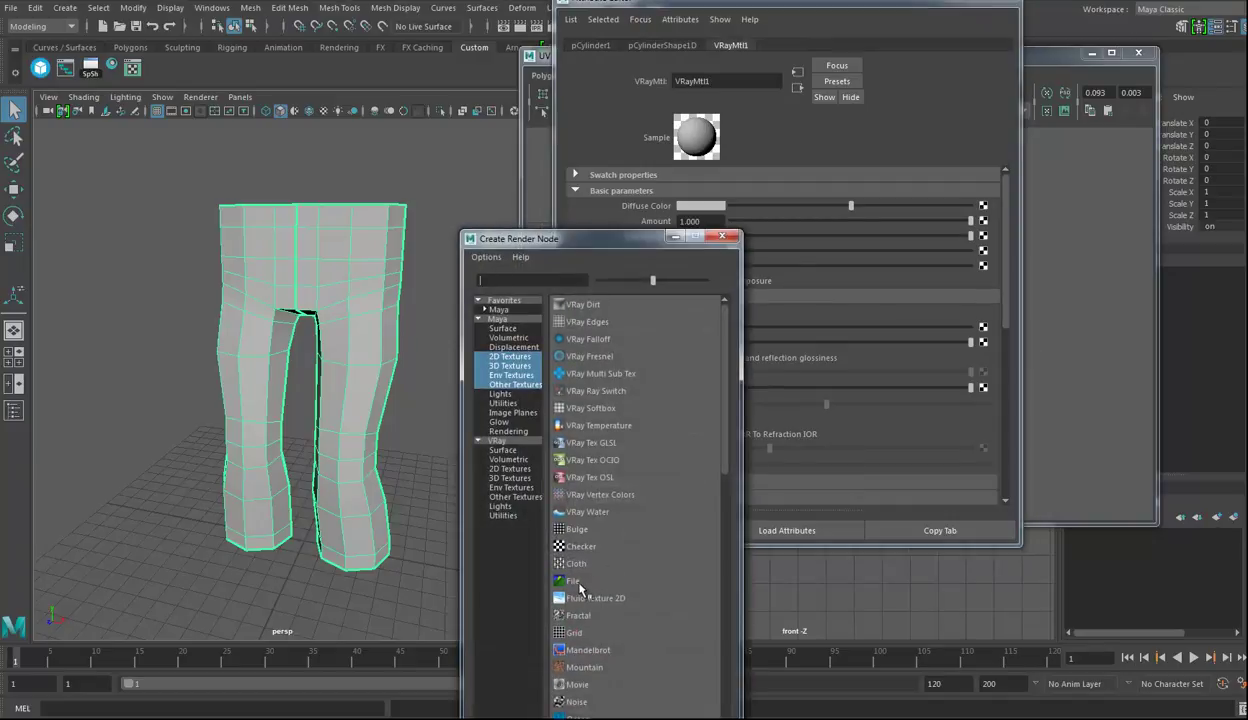
click(575, 581)
click(987, 241)
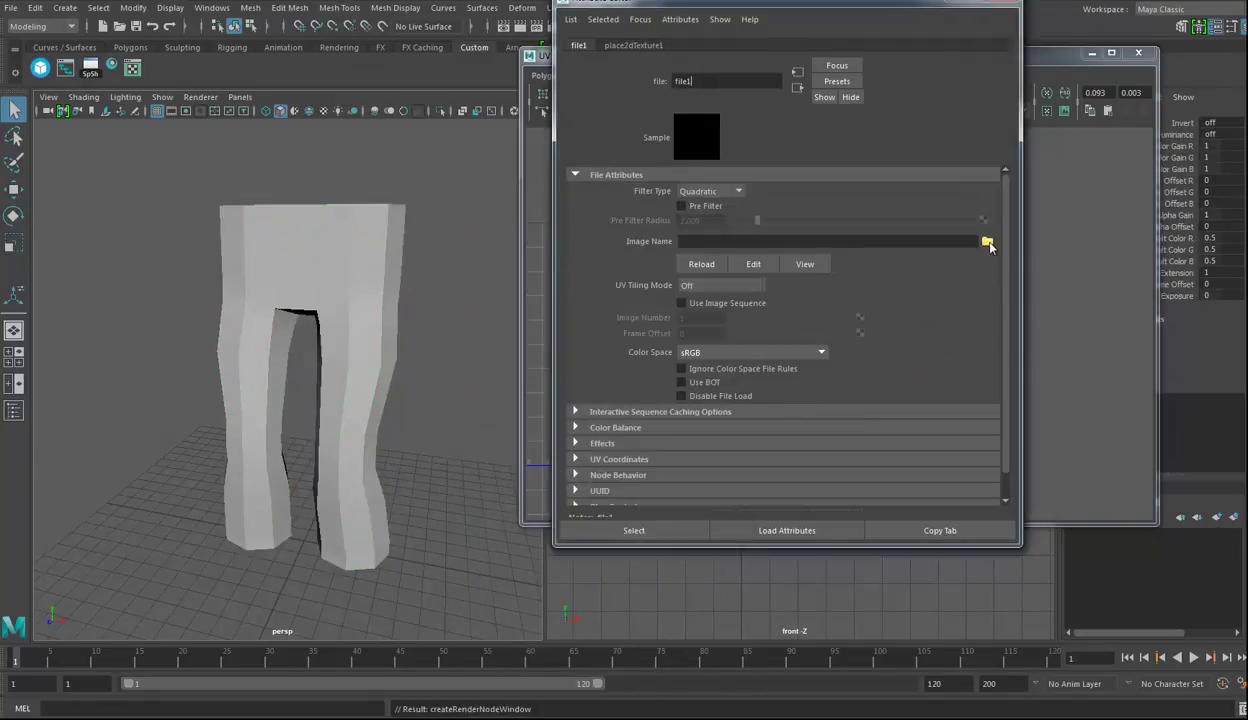
click(289, 210)
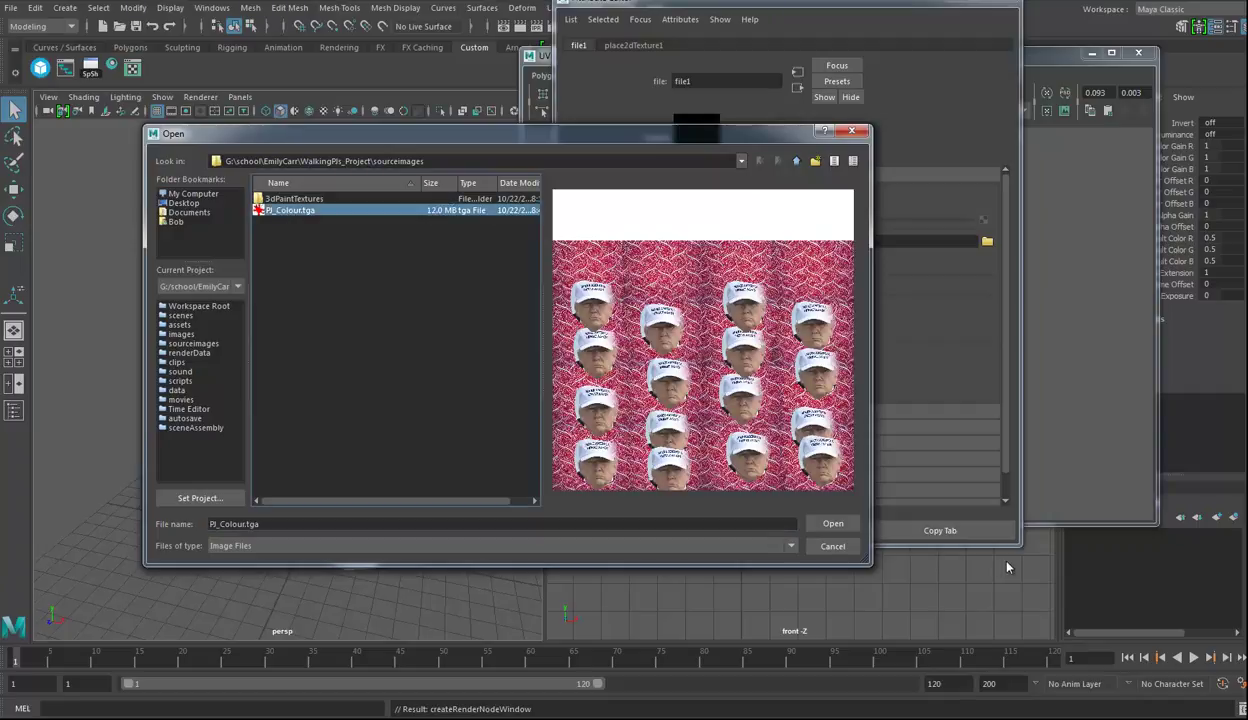
click(834, 524)
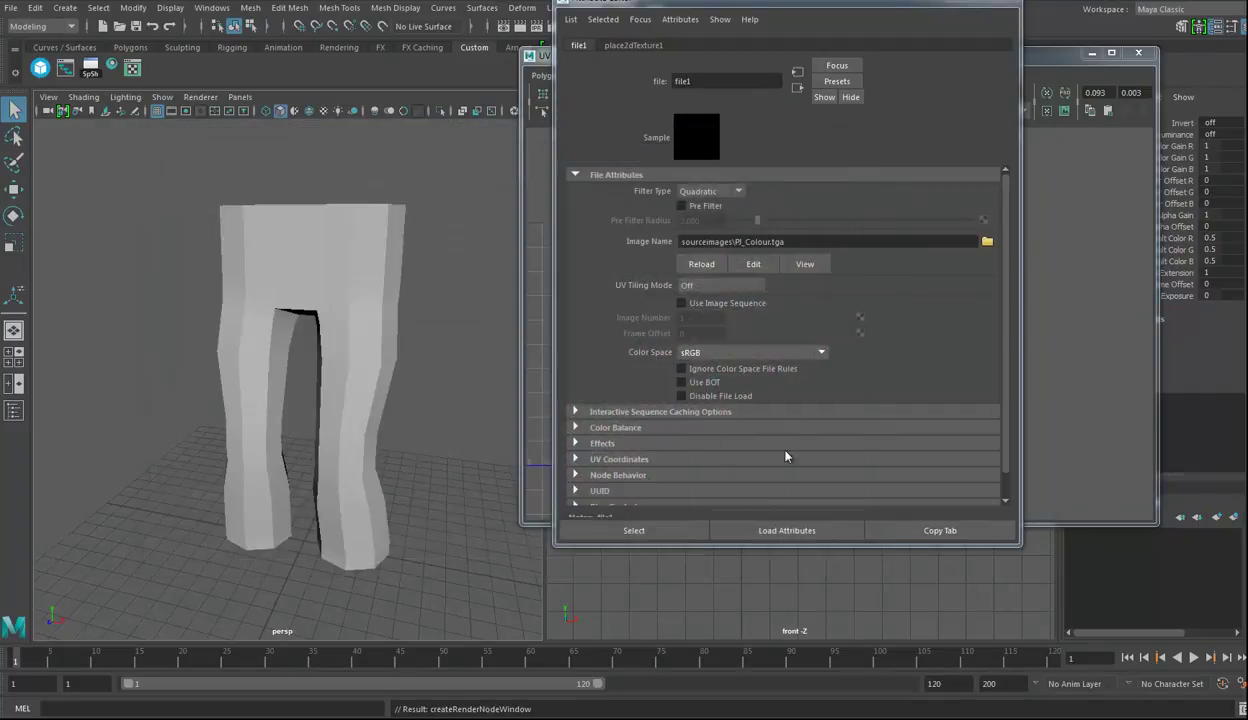
- Display the pants textured with smooth mesh preview, and close the Attribute Editor and UV Editor
key(6)
click(366, 348)
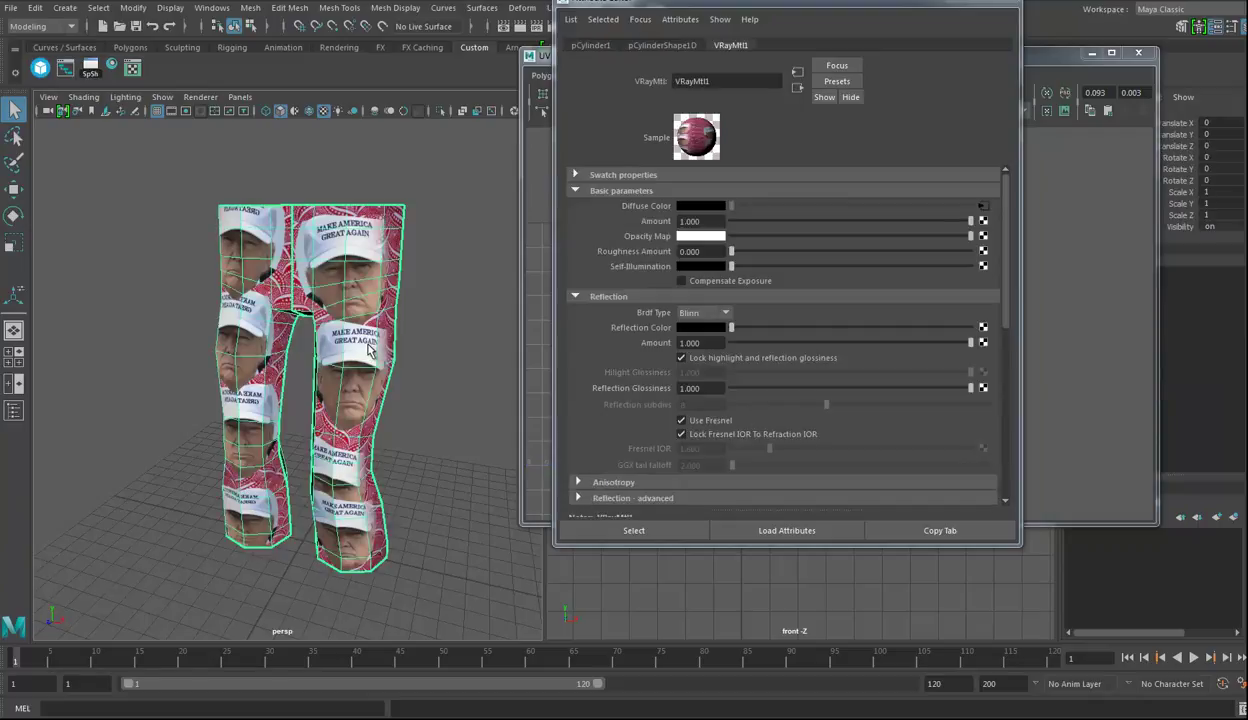
key(3)
click(425, 391)
alt+drag(426, 391, 400, 404)
click(1007, 2)
click(1139, 54)
- Examine how the head-and-pattern texture sits on the smoothed pants in the enlarged perspective view
alt+drag(401, 366, 415, 357)
key(space)
alt+drag(531, 445, 510, 446)
scroll(571, 398, down, 4)
alt+drag(590, 398, 576, 411)
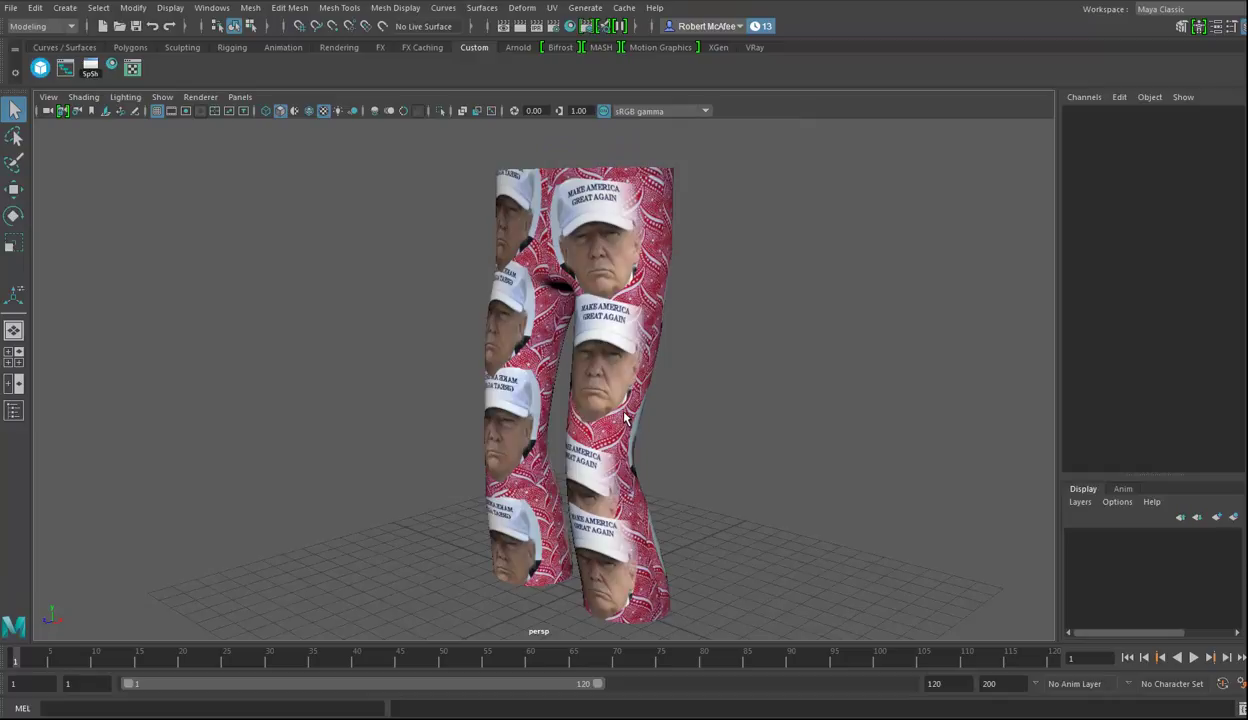
mouse_move(650, 335)
alt+mouse_down()
mouse_move(633, 316)
mouse_move(655, 350)
alt+mouse_up()
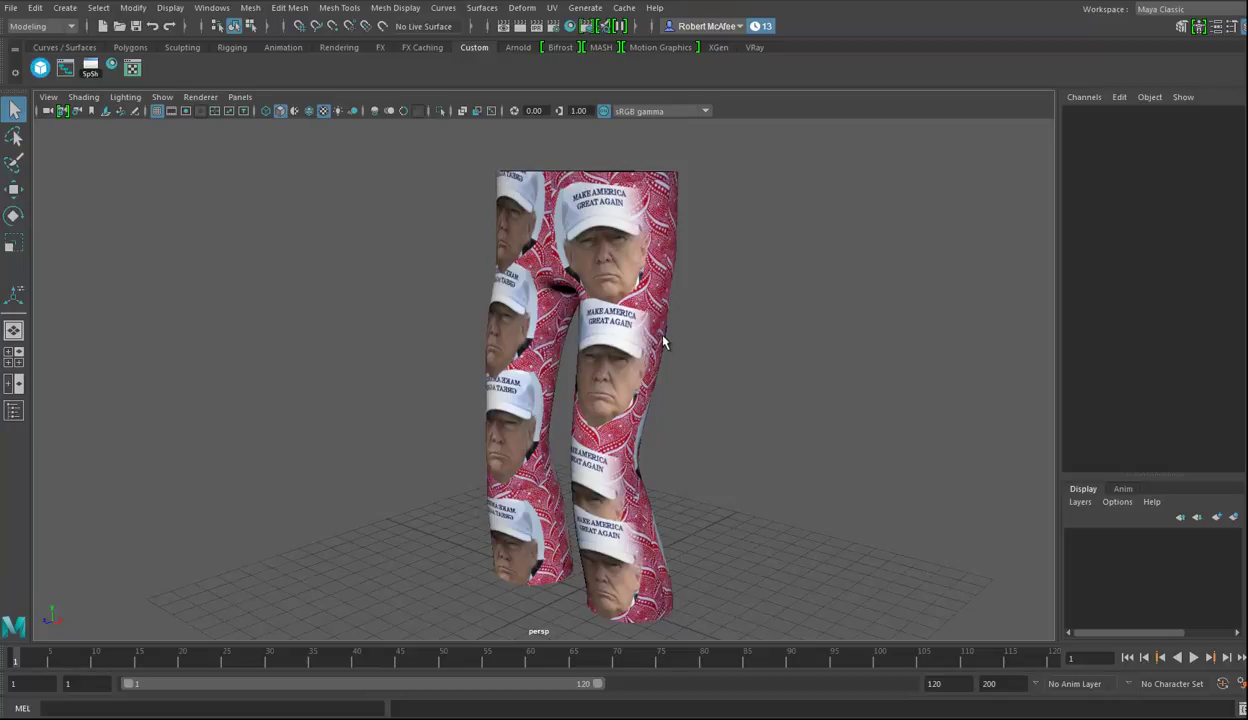
alt+drag(662, 342, 690, 310)
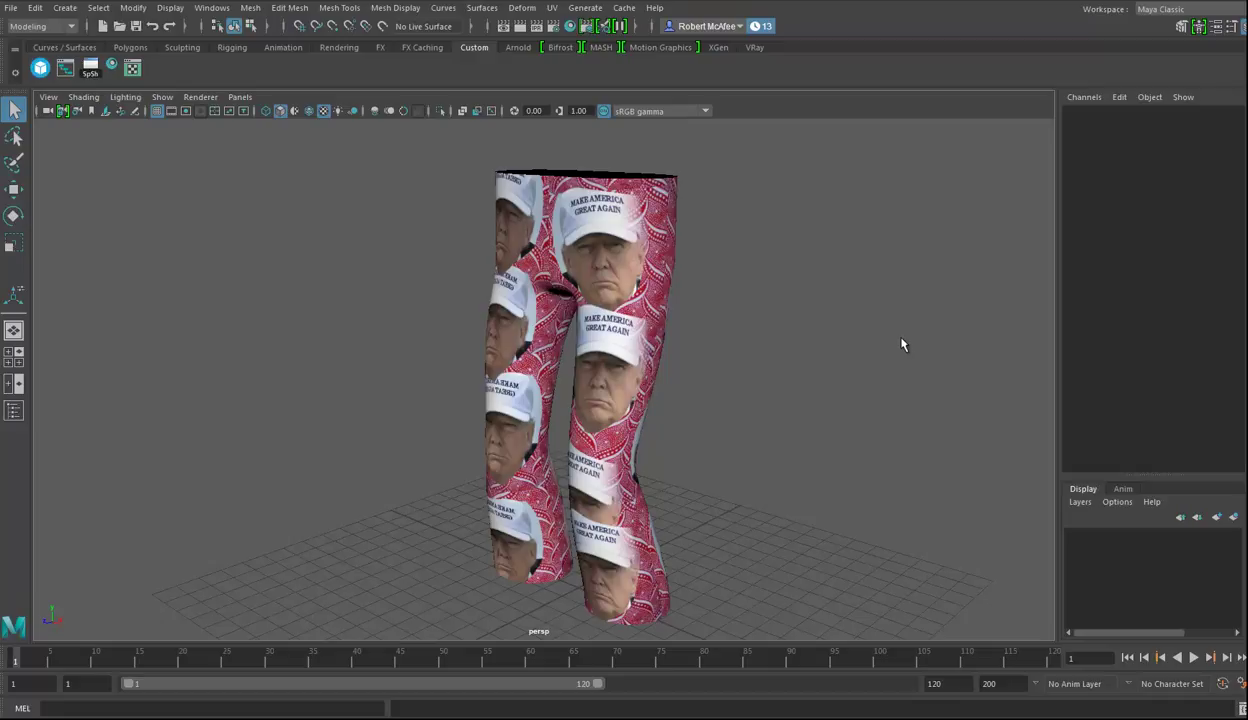
alt+drag(802, 415, 779, 298)
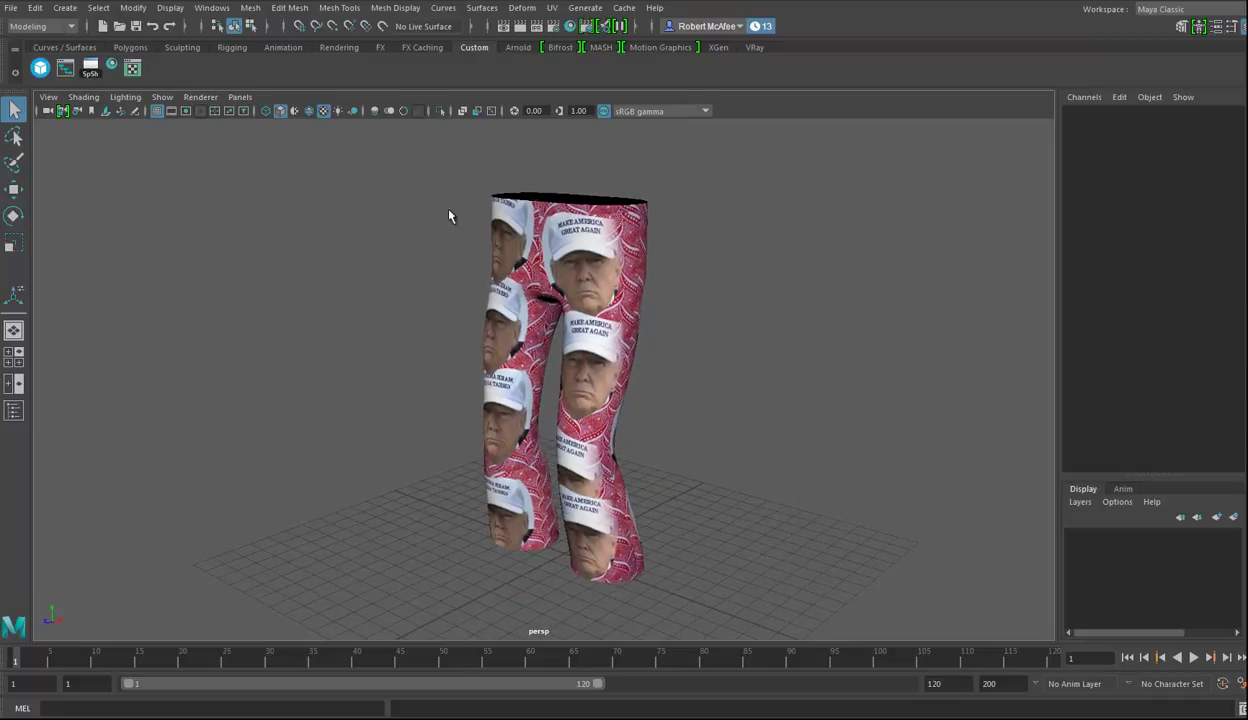
- Place the first joint of a skeleton at the waist of the pants in the side view and enable X-ray joint display
key(space)
drag(894, 327, 961, 323)
alt+right_drag(997, 384, 884, 352)
alt+middle_drag(884, 352, 858, 433)
scroll(844, 382, up, 4)
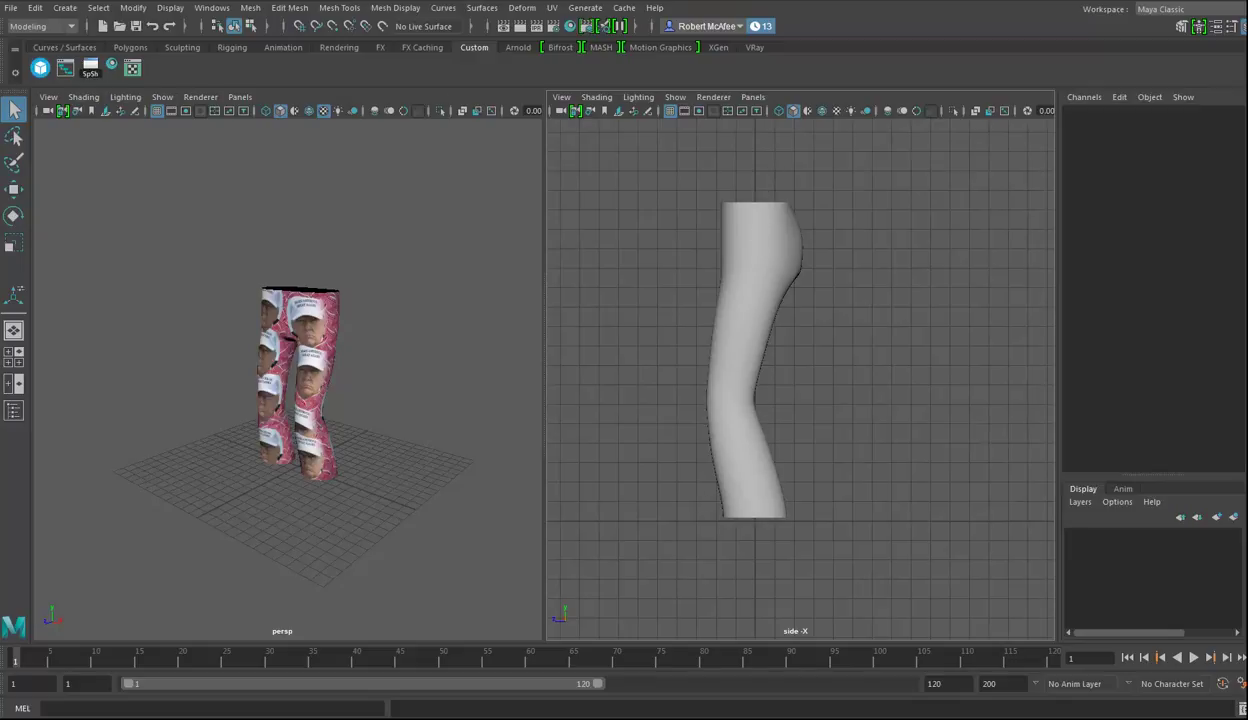
click(58, 28)
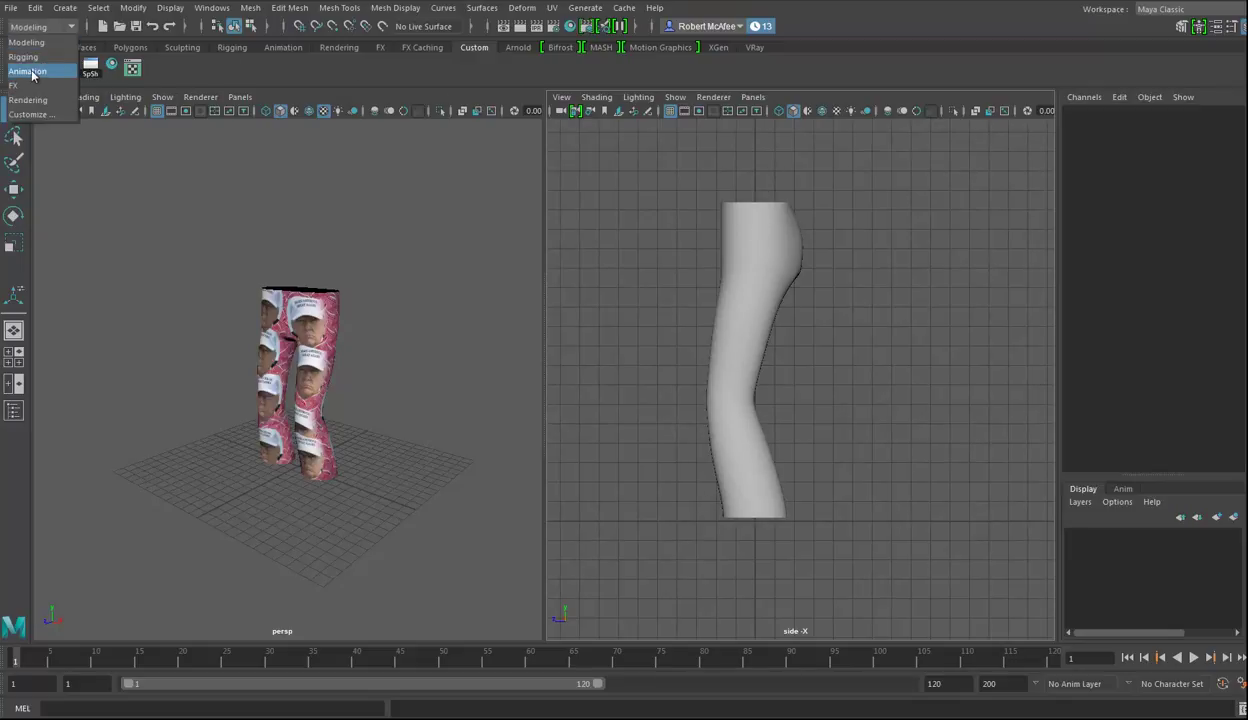
click(24, 57)
click(256, 8)
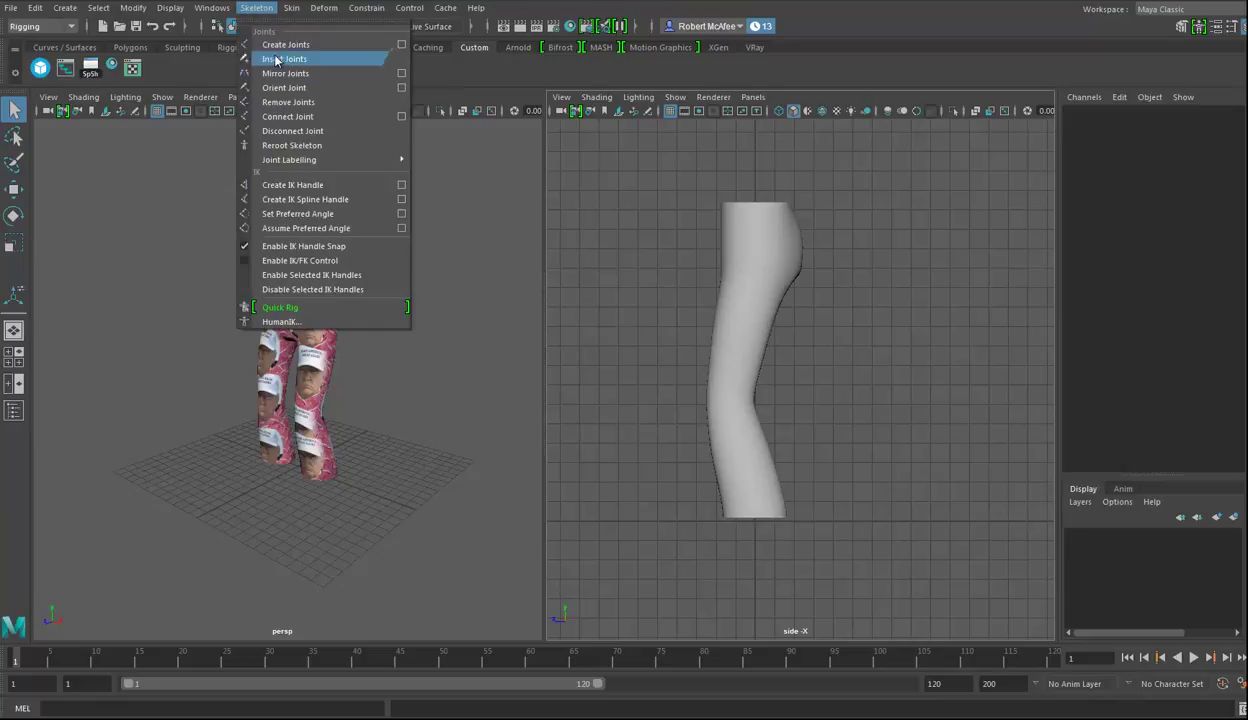
click(308, 47)
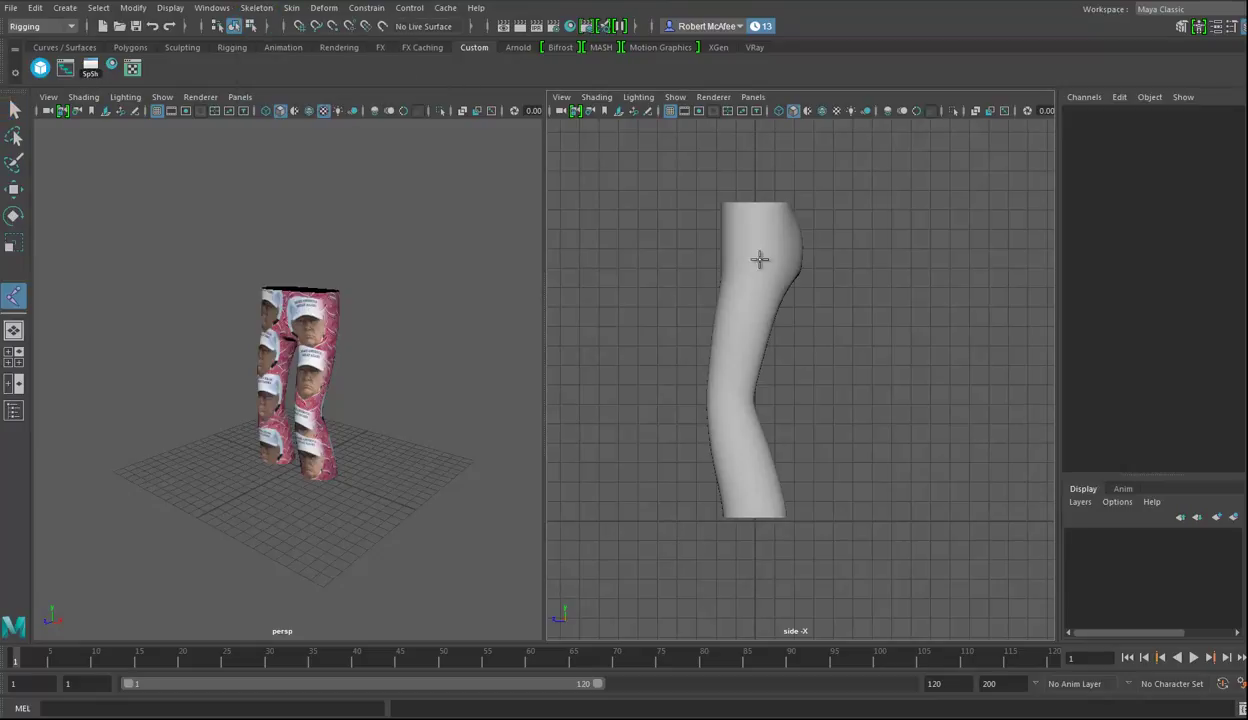
click(763, 210)
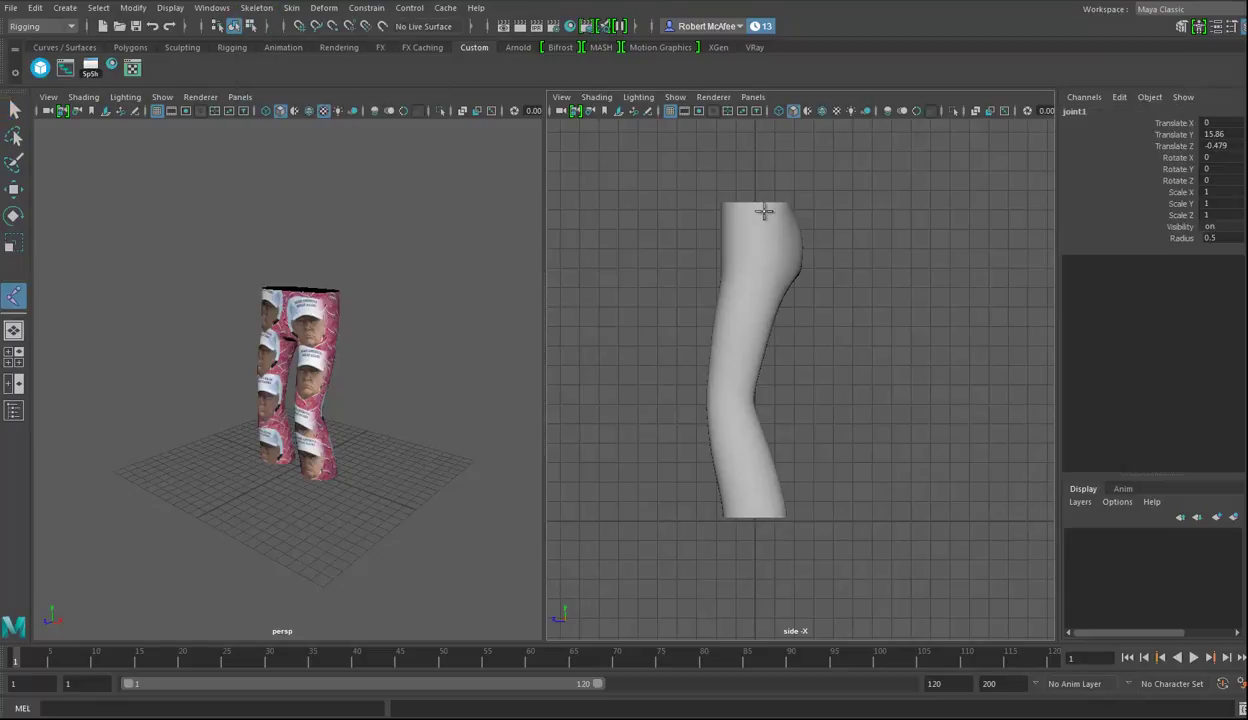
click(1005, 111)
- Add hip, knee and ankle joints down the leg in the side view, shown in wireframe, and finish the joint chain
click(170, 8)
mouse_move(202, 224)
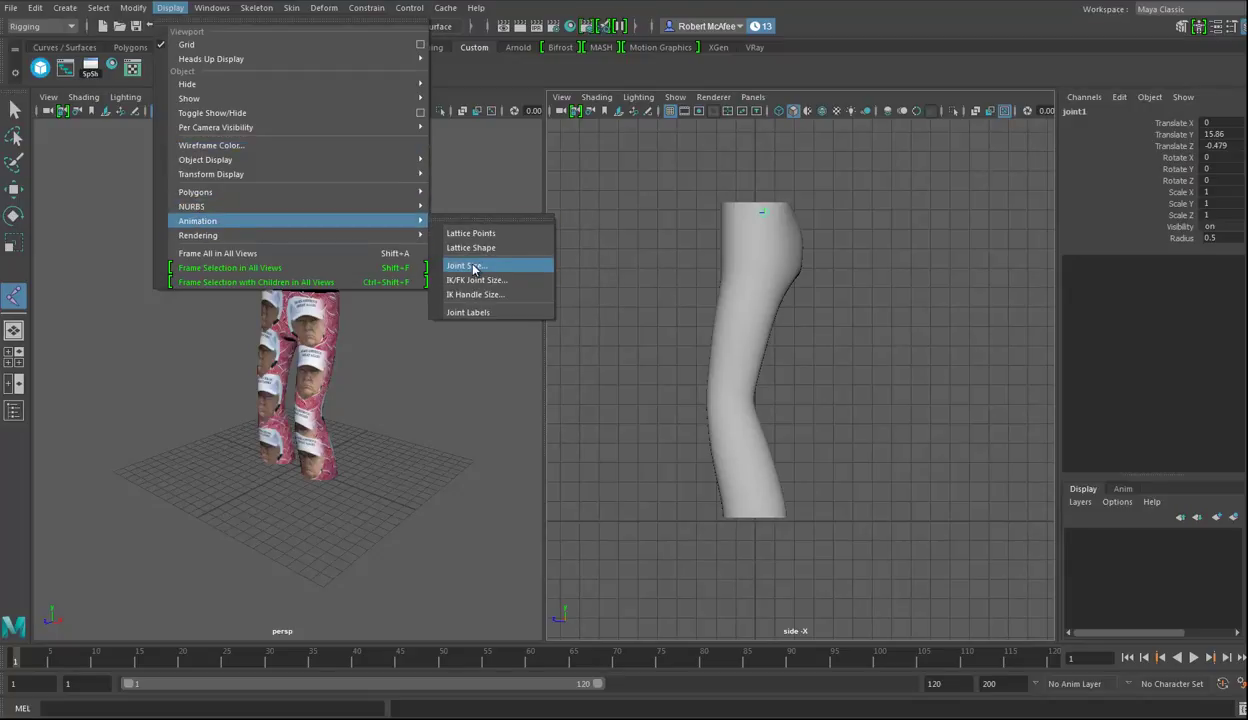
click(760, 263)
middle_drag(760, 260, 740, 262)
key(4)
click(728, 401)
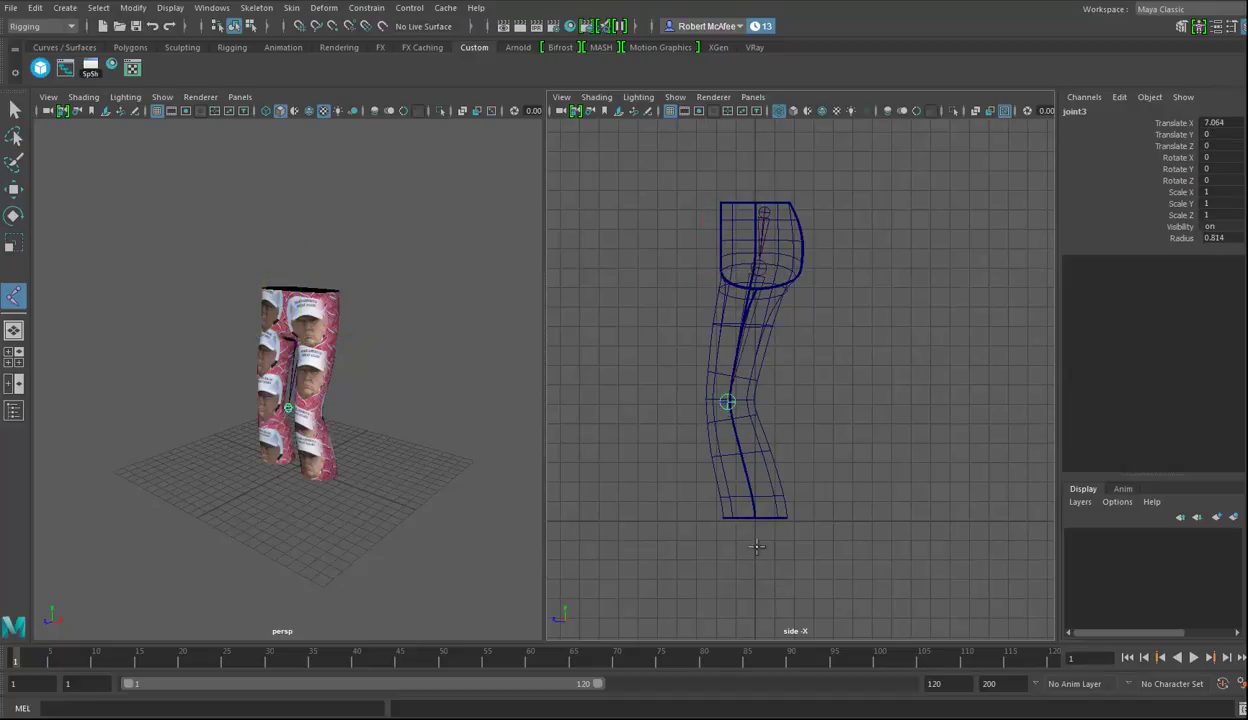
click(759, 519)
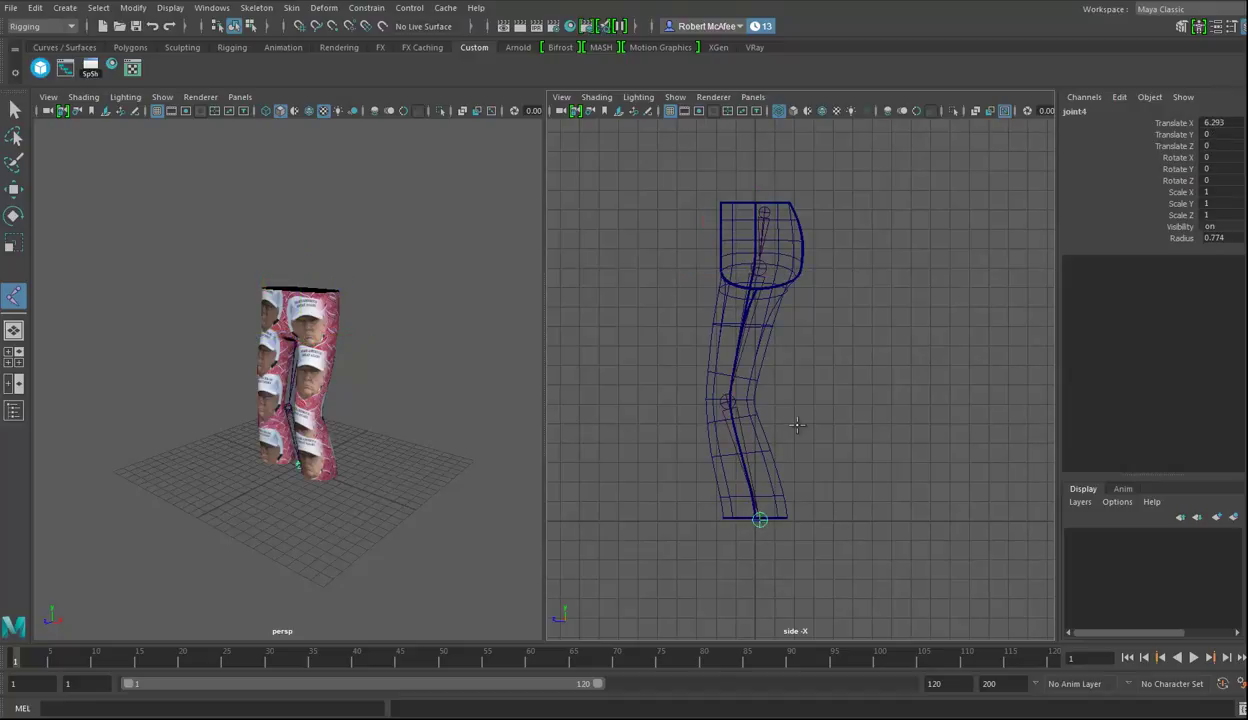
key(q)
- In the front view with X-ray joints enabled, move the hip joint sideways into the middle of one leg, to about Translate Z -2.277
key(space)
drag(339, 418, 328, 452)
alt+middle_drag(364, 344, 389, 439)
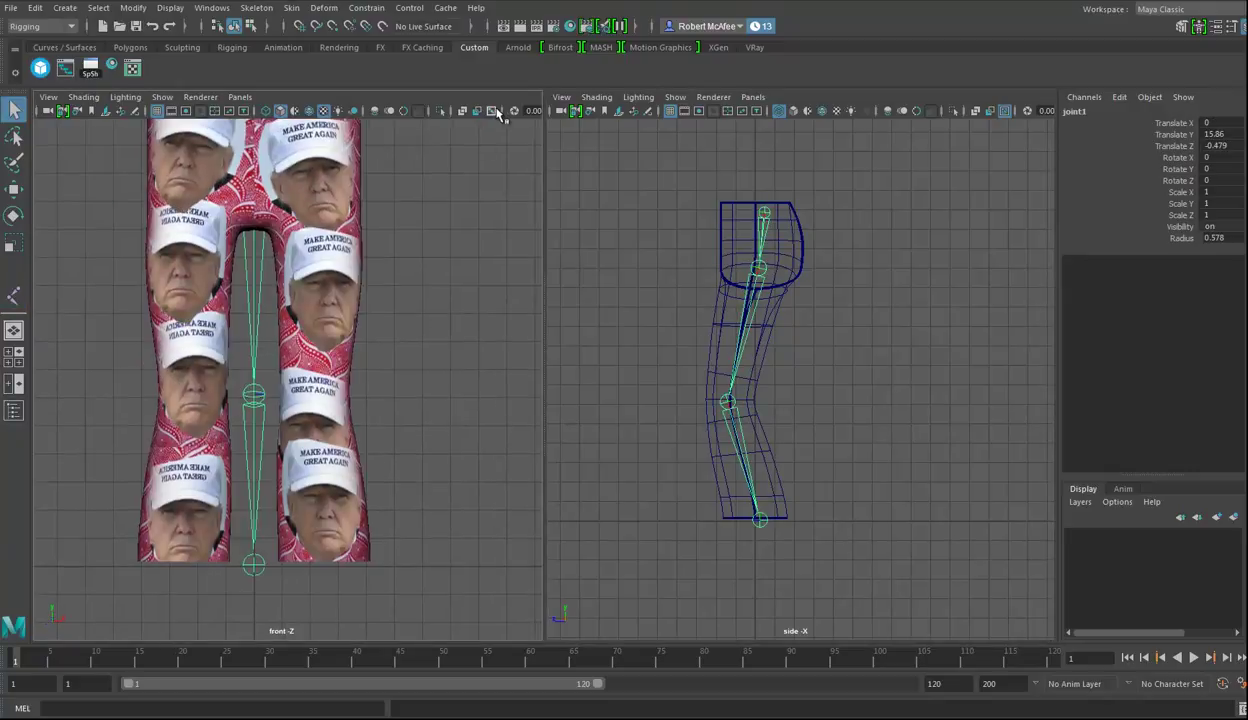
scroll(370, 332, down, 3)
key(Down)
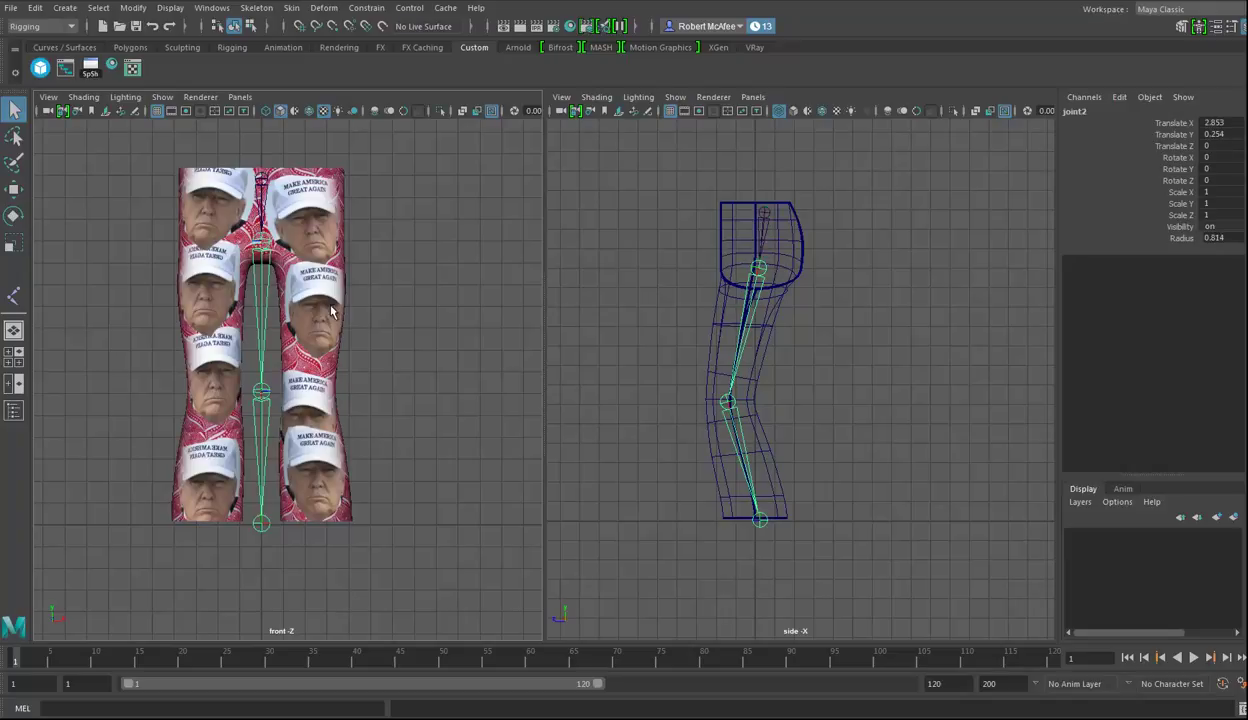
key(w)
drag(336, 245, 384, 241)
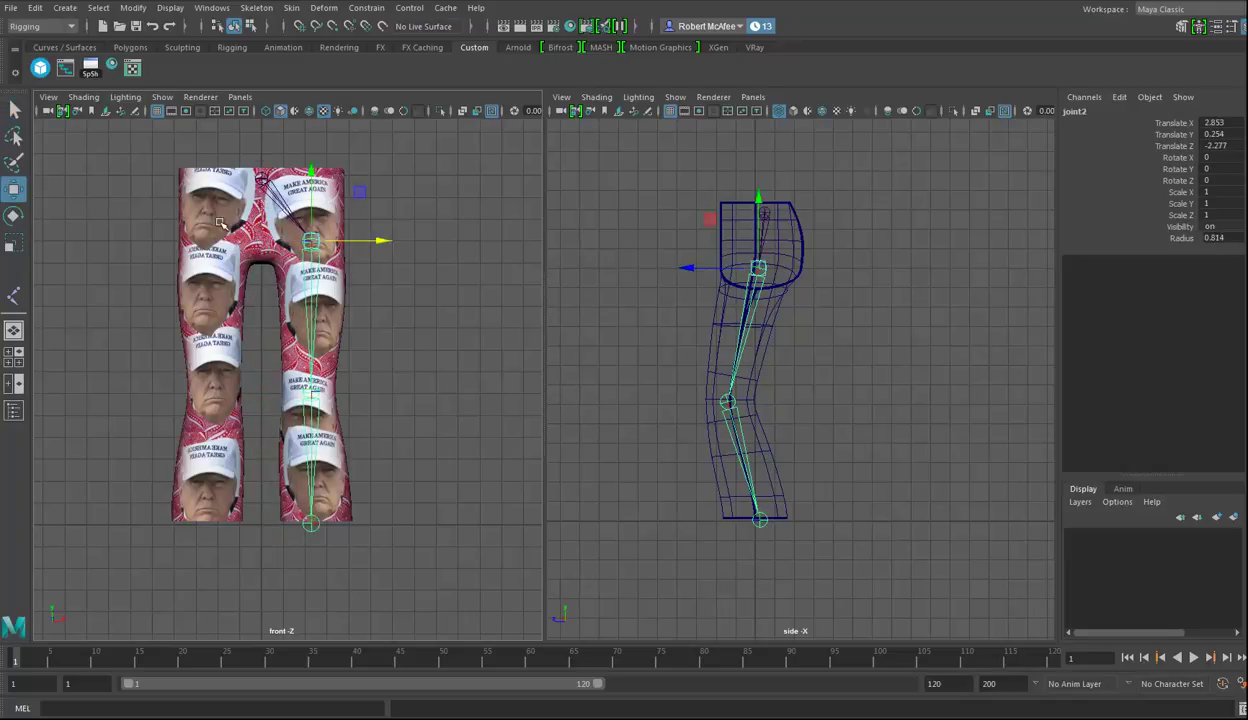
- Rename the joint at the hip as Hip and the joint at the knee as Knee
double_click(1076, 111)
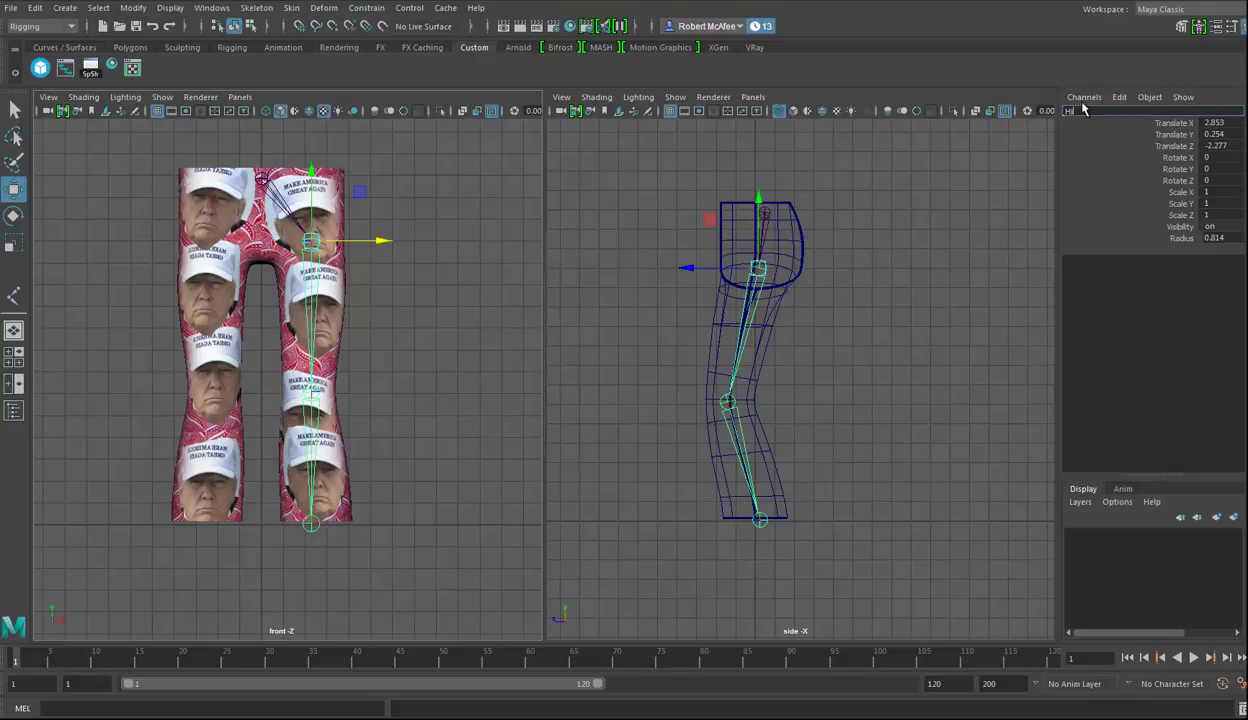
key(Return)
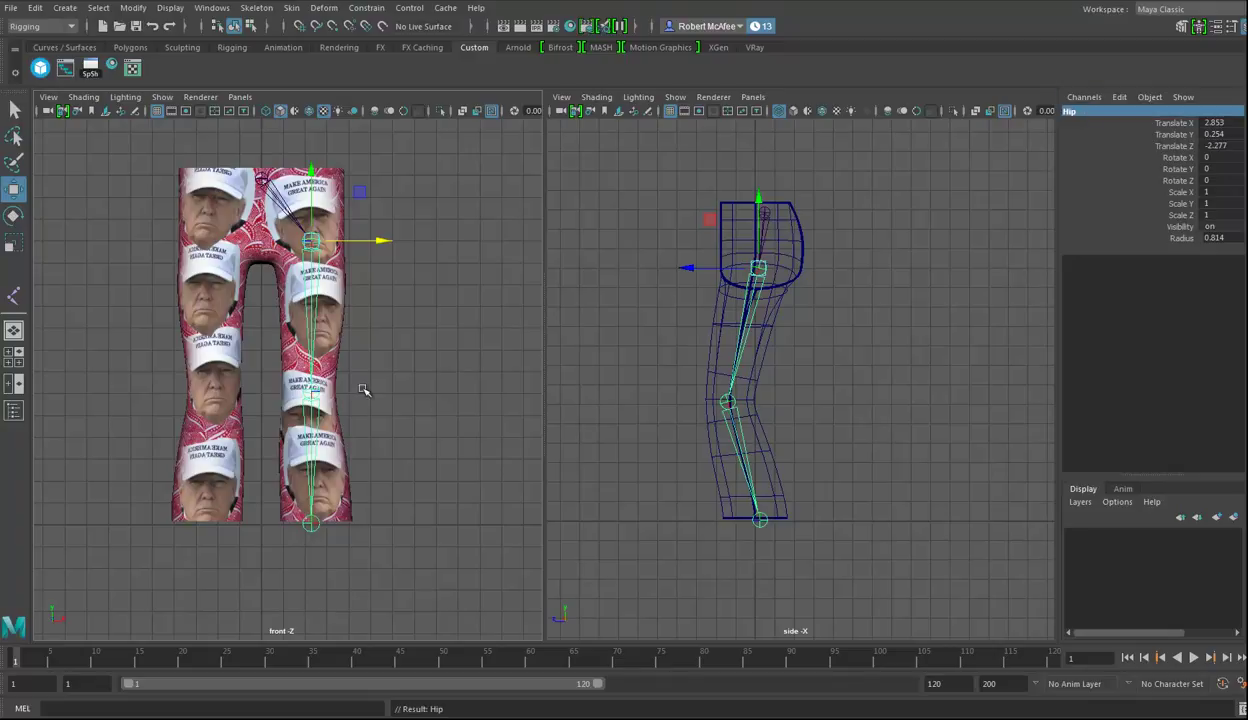
click(297, 405)
double_click(1092, 111)
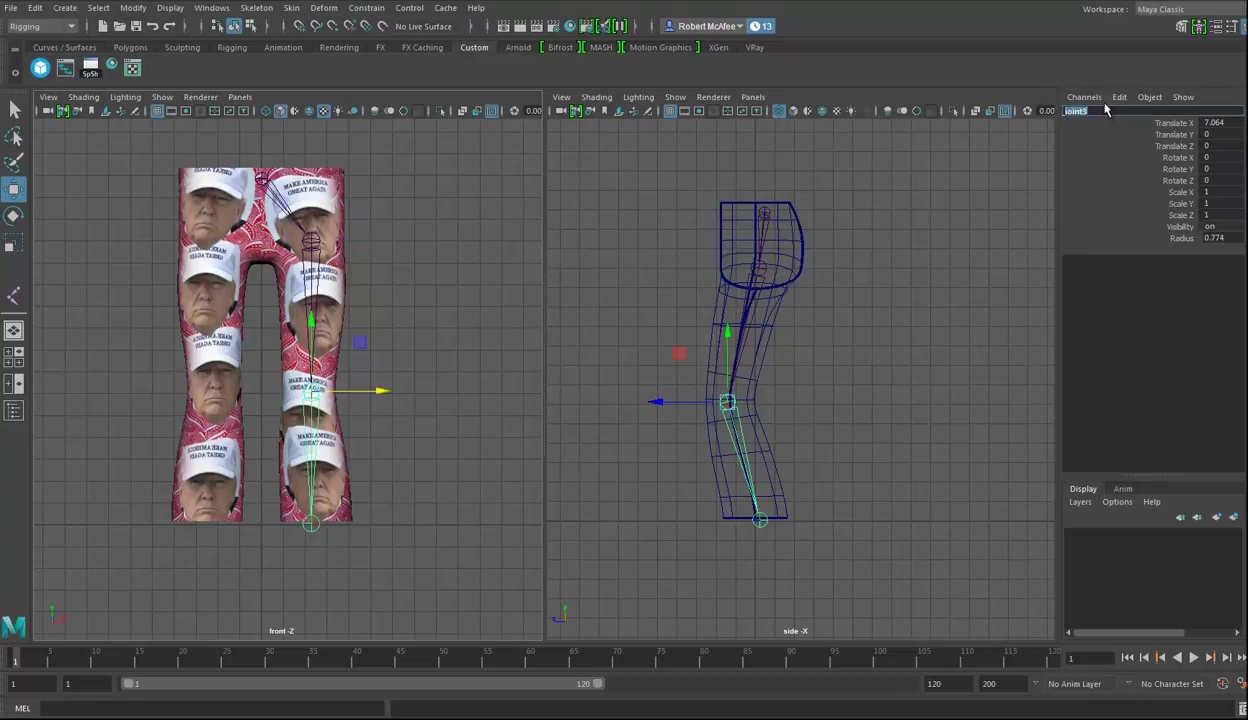
text(K)
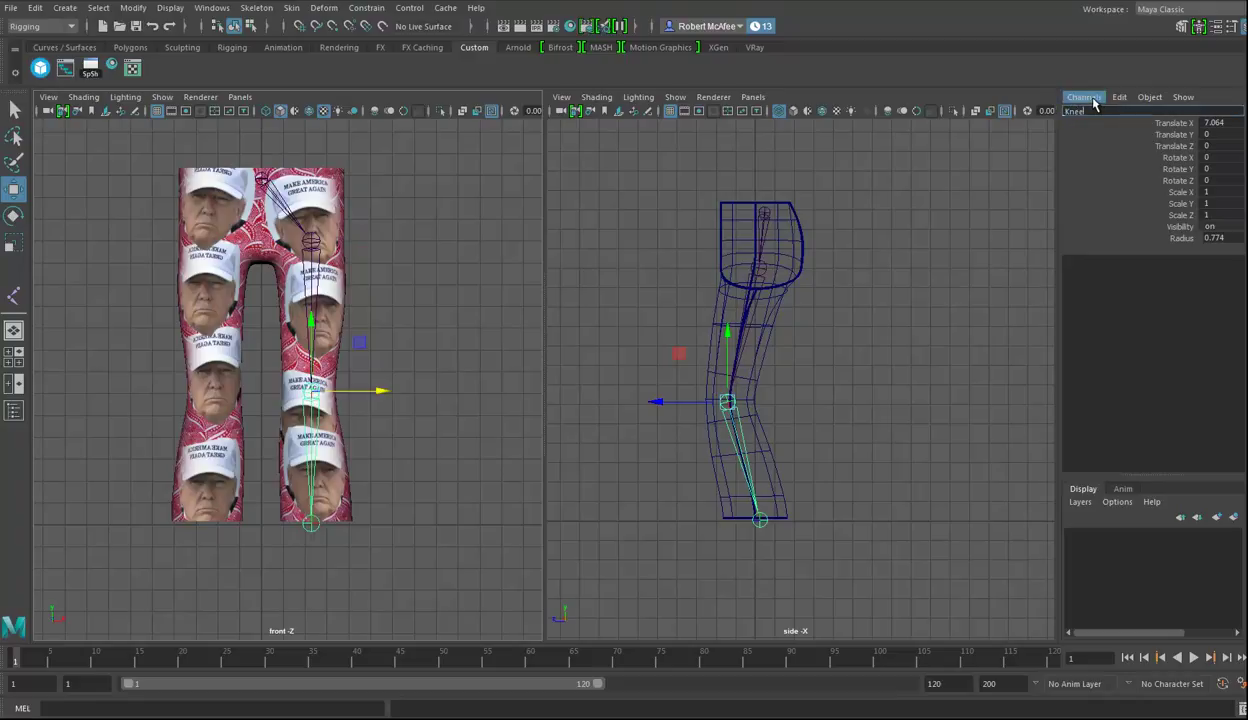
text(nee)
key(Return)
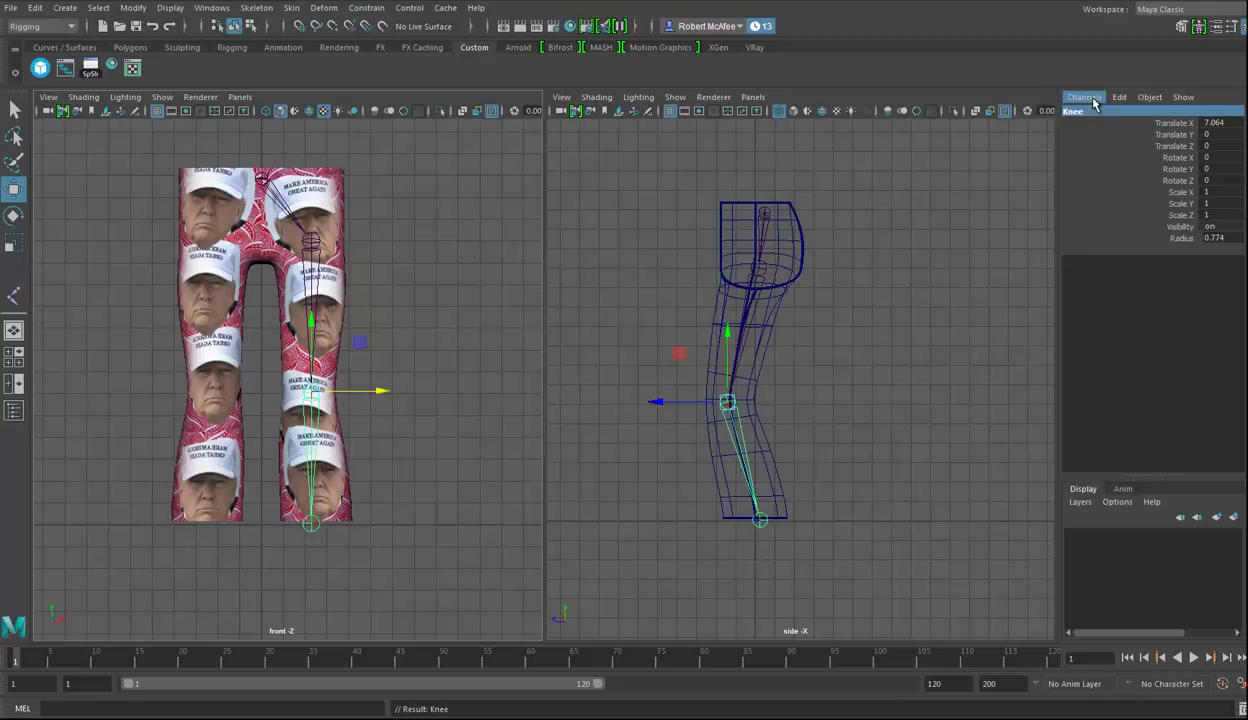
- Rename the lowest joint as Ankle and the root joint at the waist as Pelvis
click(312, 522)
double_click(1092, 111)
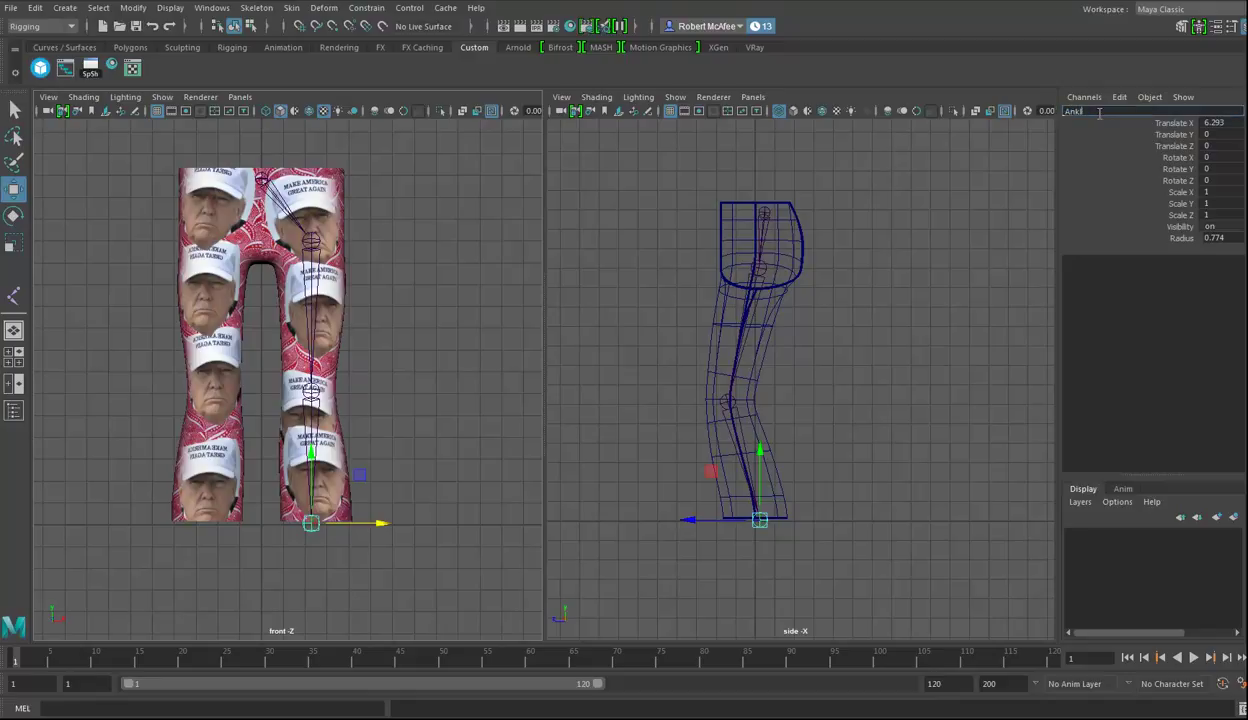
key(Return)
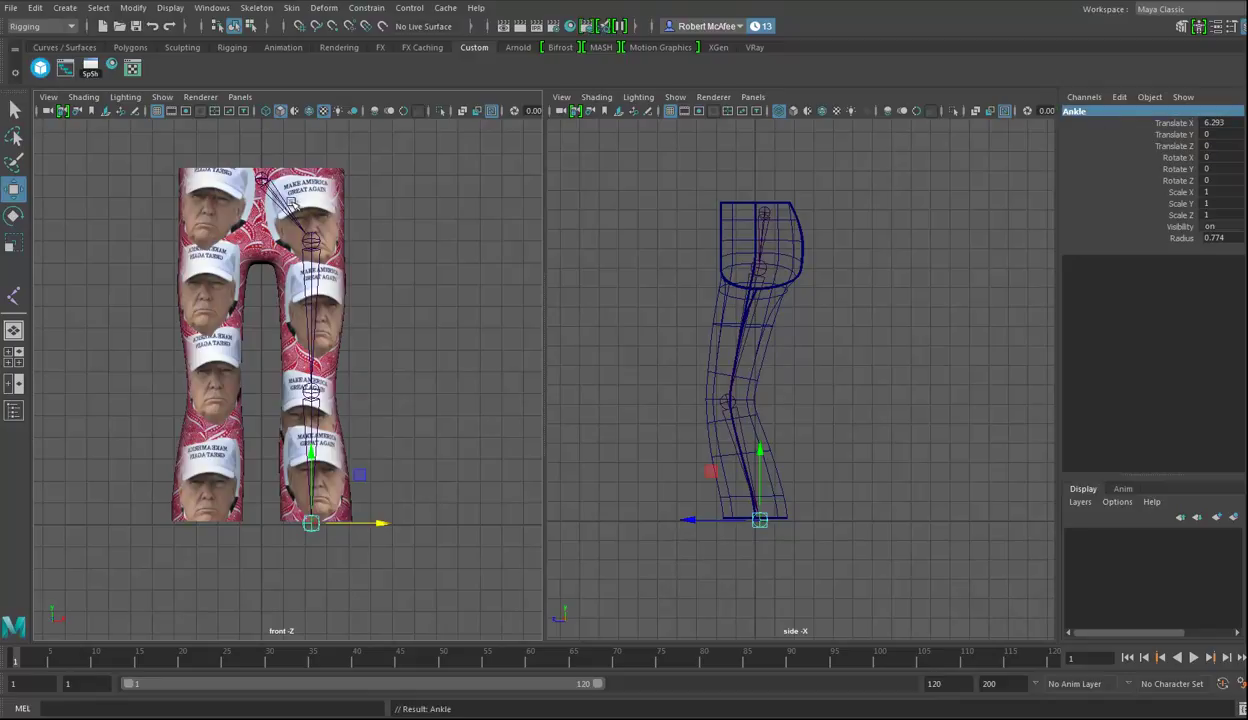
click(262, 178)
double_click(1104, 111)
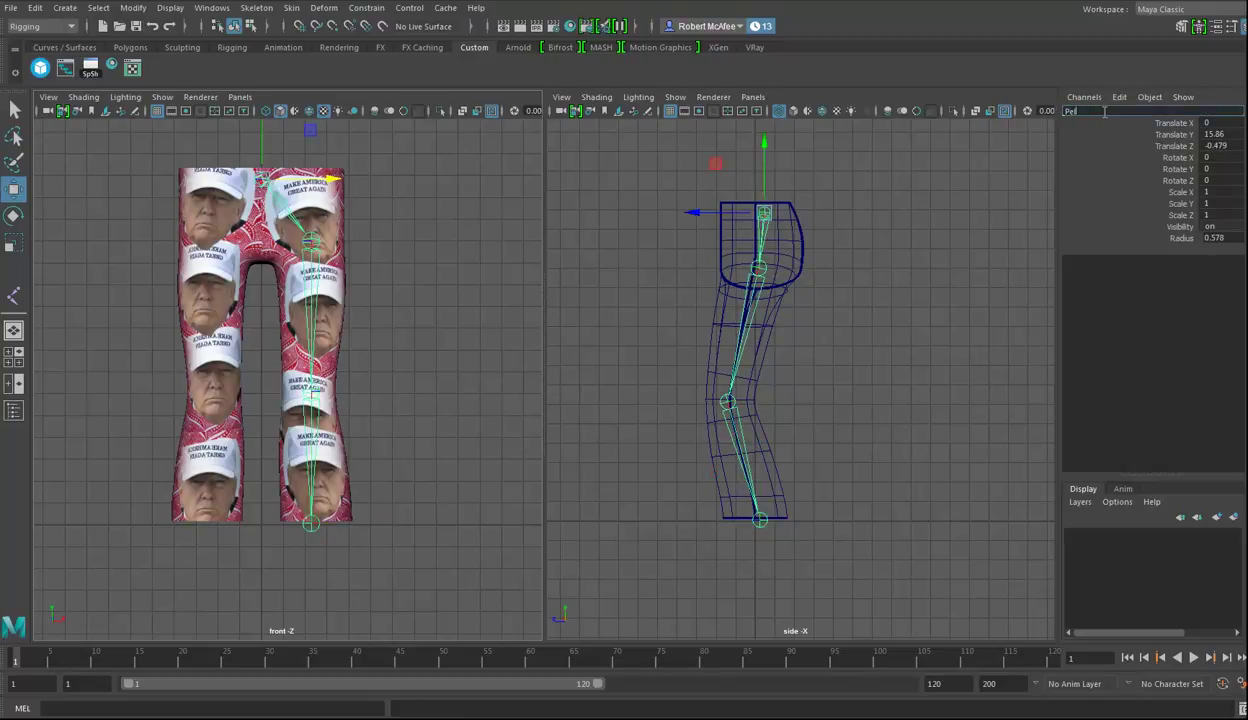
text(Pelvis)
key(Return)
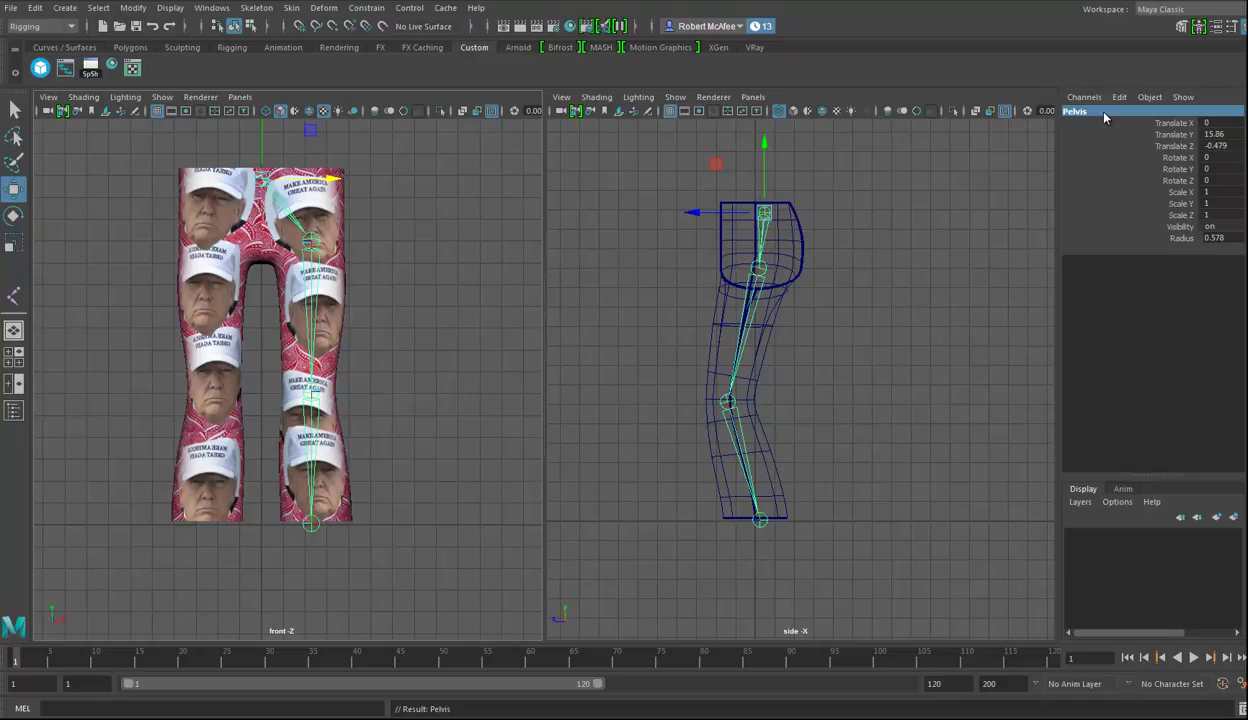
- Add the prefix L_ to the names of the Hip joint and its whole hierarchy
click(296, 272)
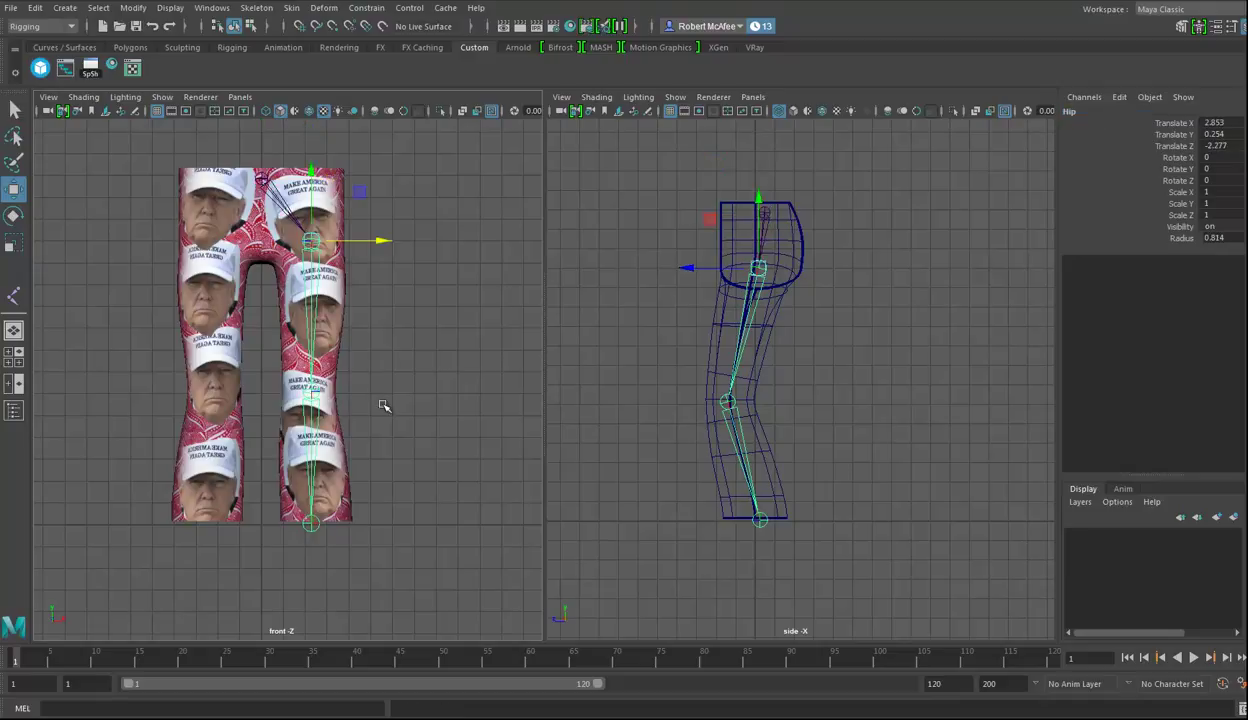
click(133, 8)
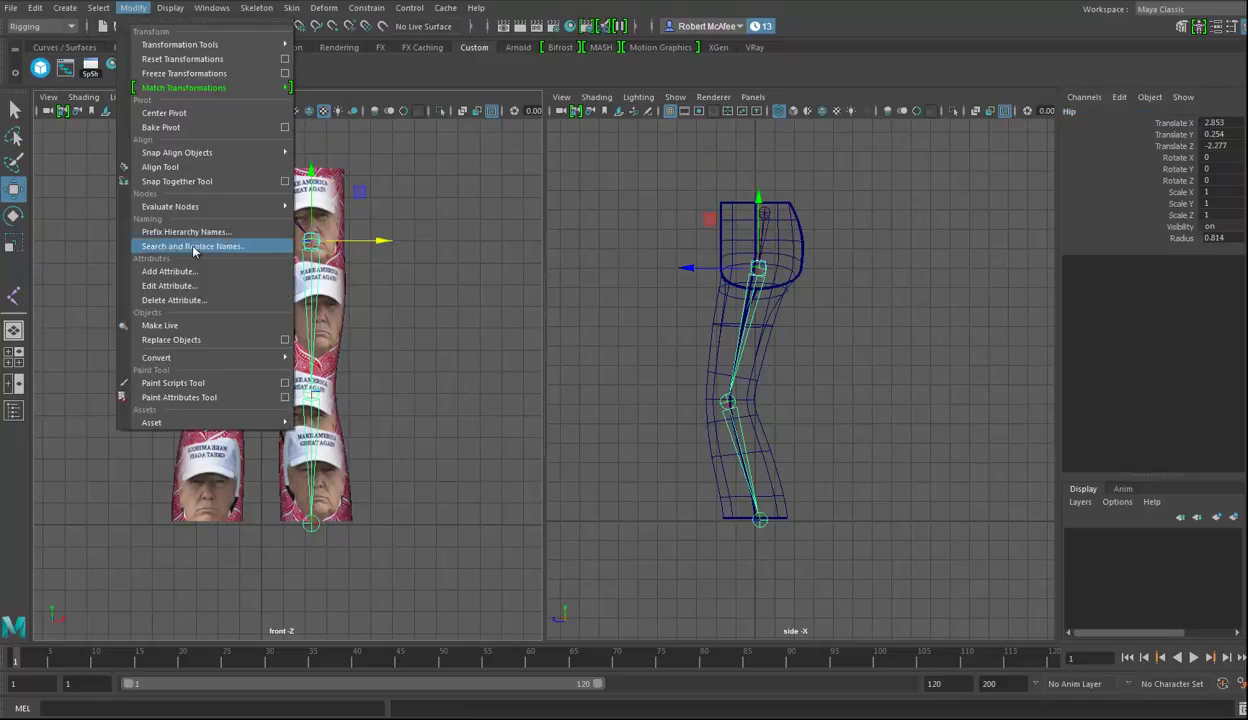
click(187, 231)
text(L_)
key(Return)
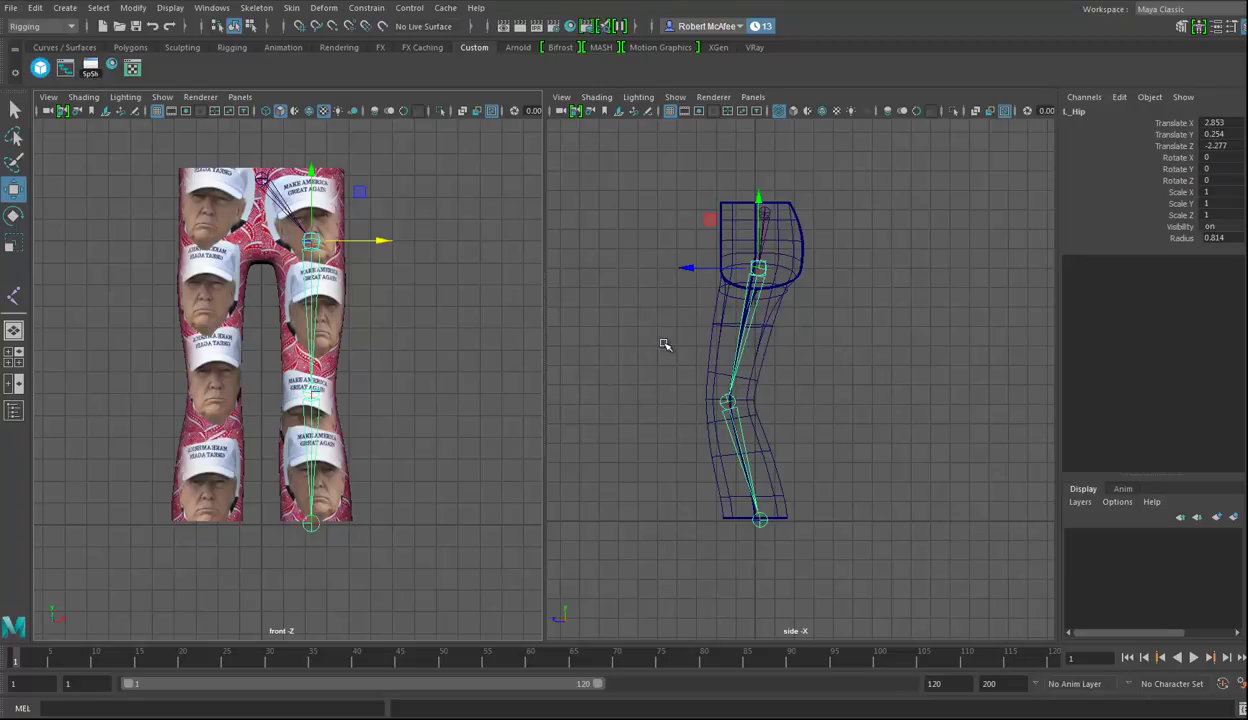
- Open the Hypergraph Hierarchy and bring the Pelvis joint hierarchy into view
click(65, 67)
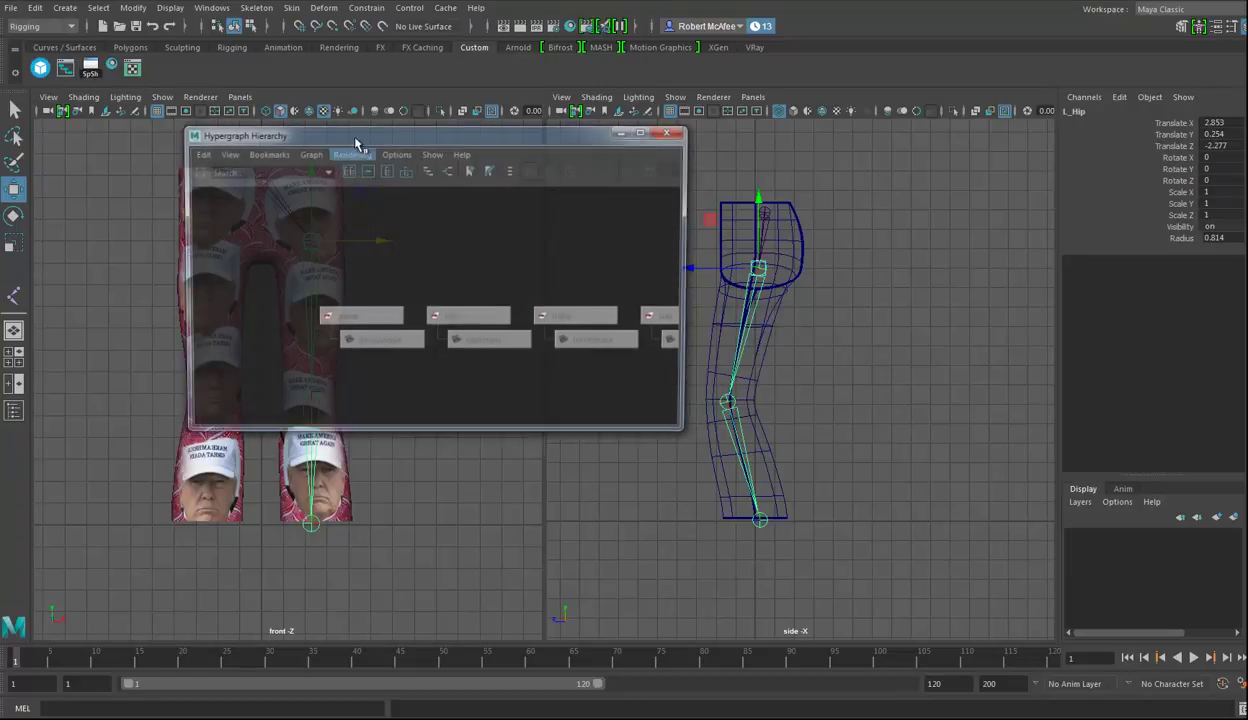
alt+middle_drag(272, 240, 250, 301)
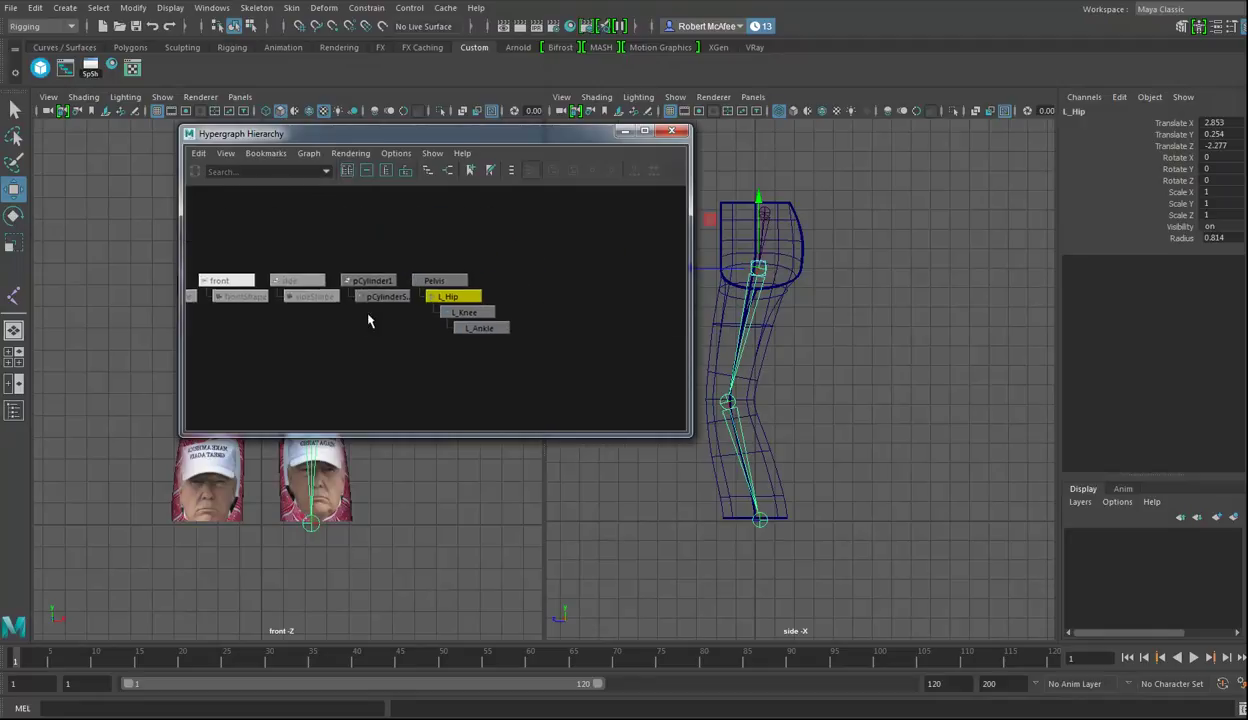
alt+right_drag(368, 320, 543, 315)
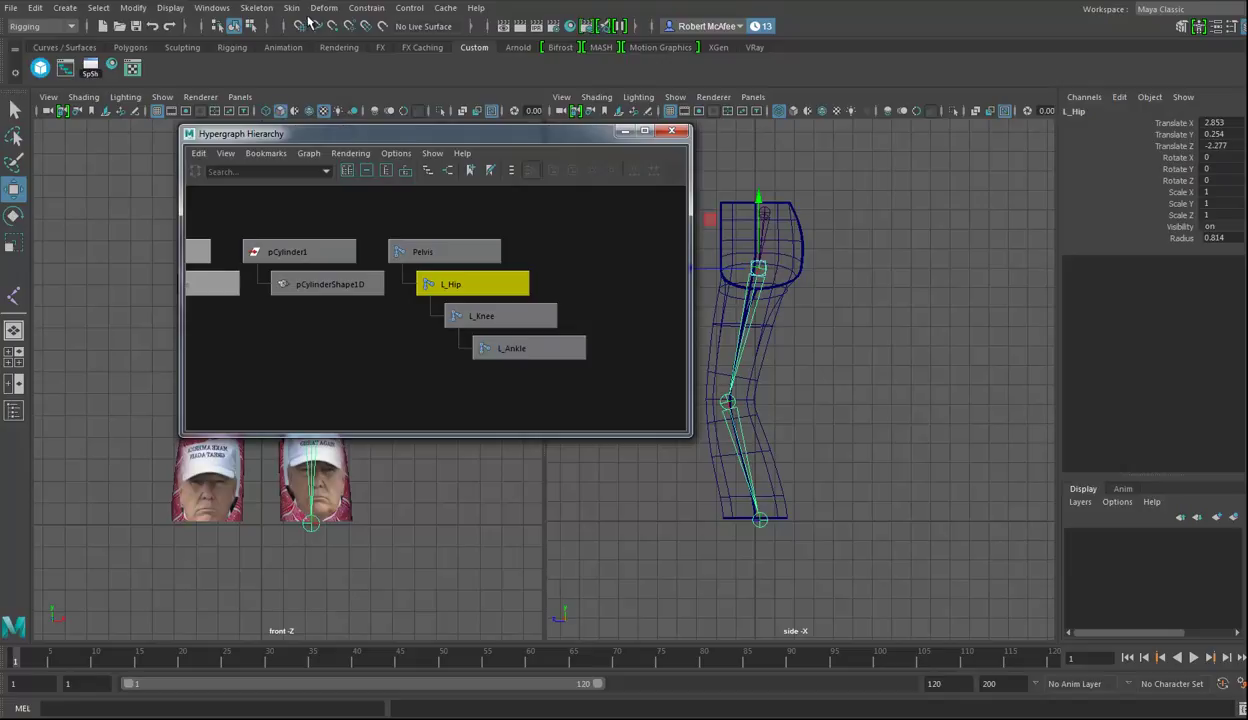
- Mirror the L_Hip joint chain across YZ with the Behavior function, replacing L_ with R_ in the duplicated joint names
click(256, 8)
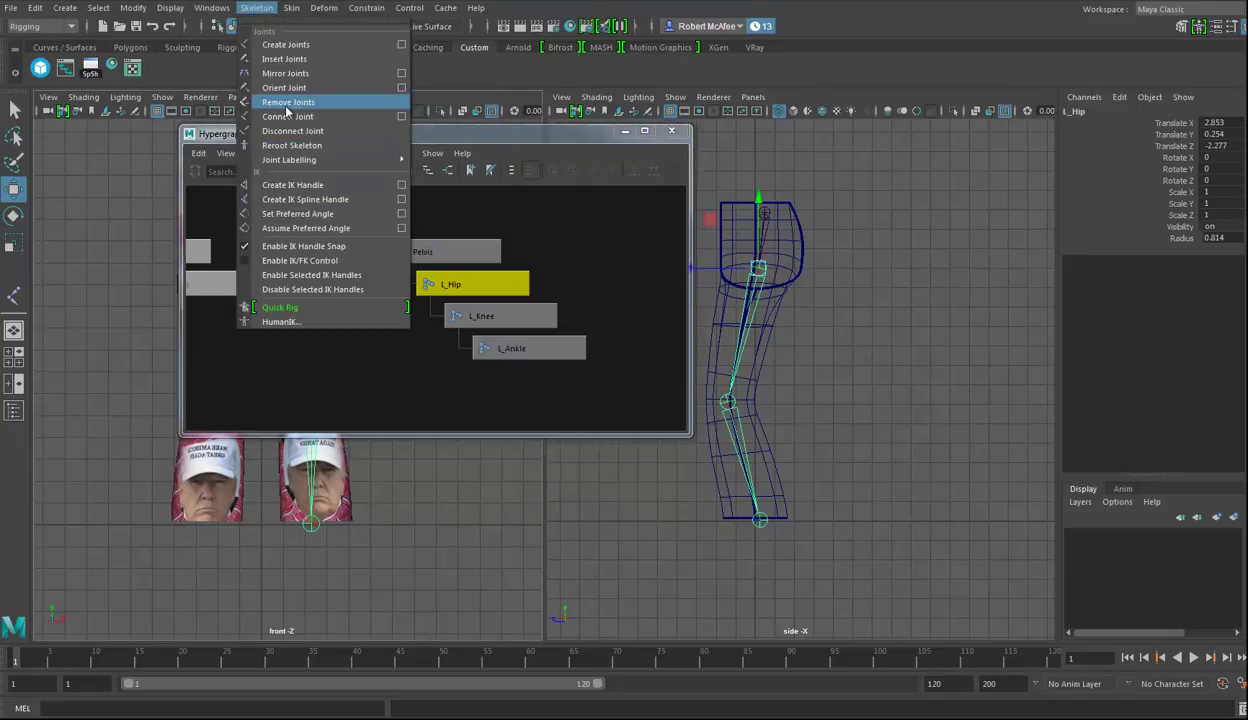
click(402, 74)
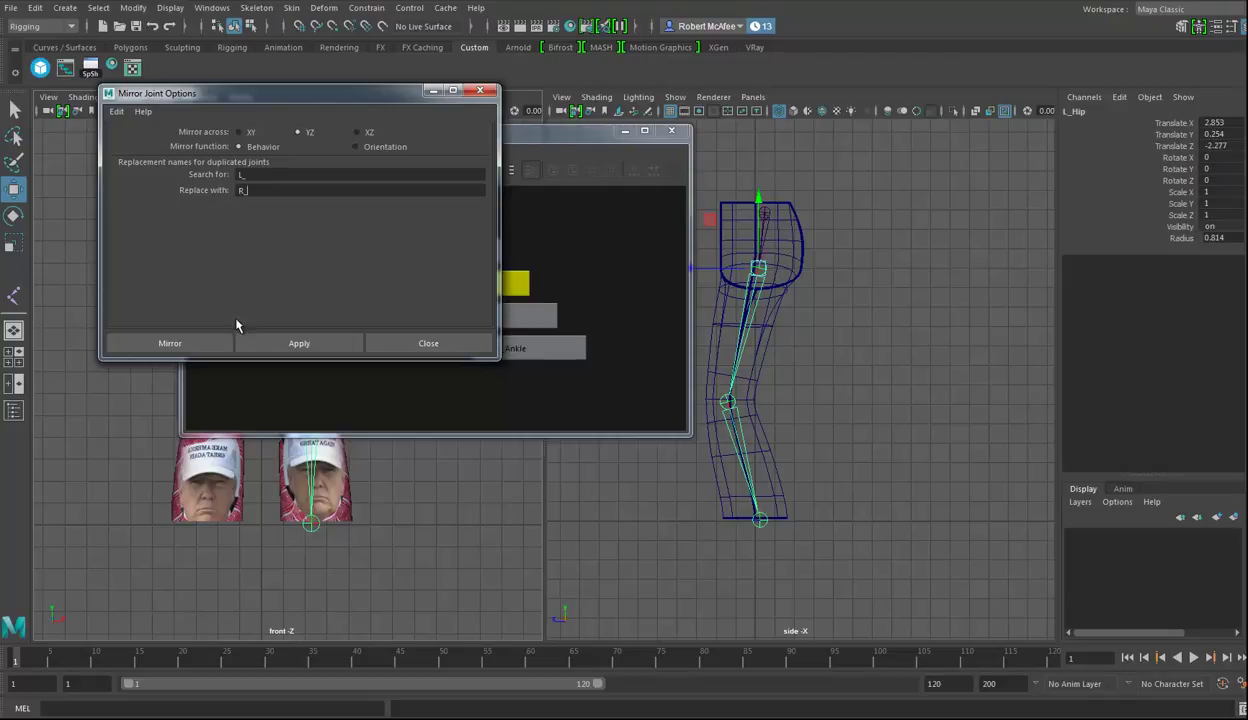
click(168, 343)
drag(480, 134, 863, 137)
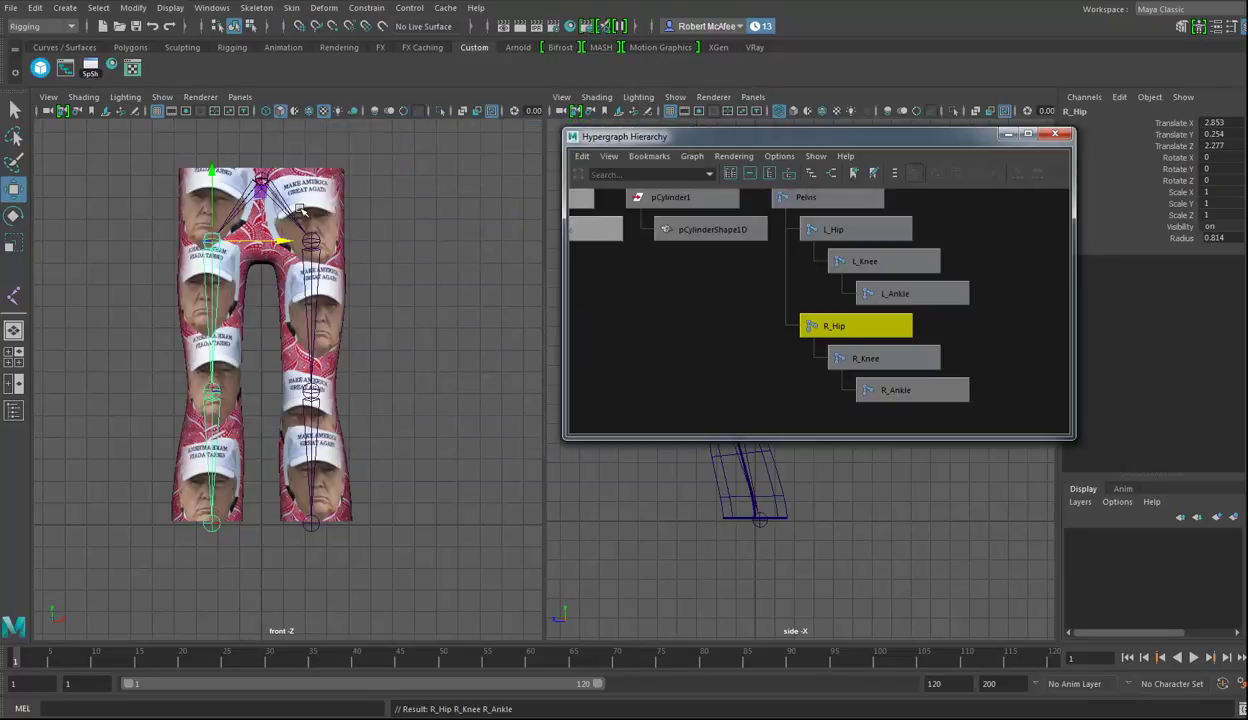
- Show the pants in plain shading without the texture and change the front view to a perspective view of the legs
key(5)
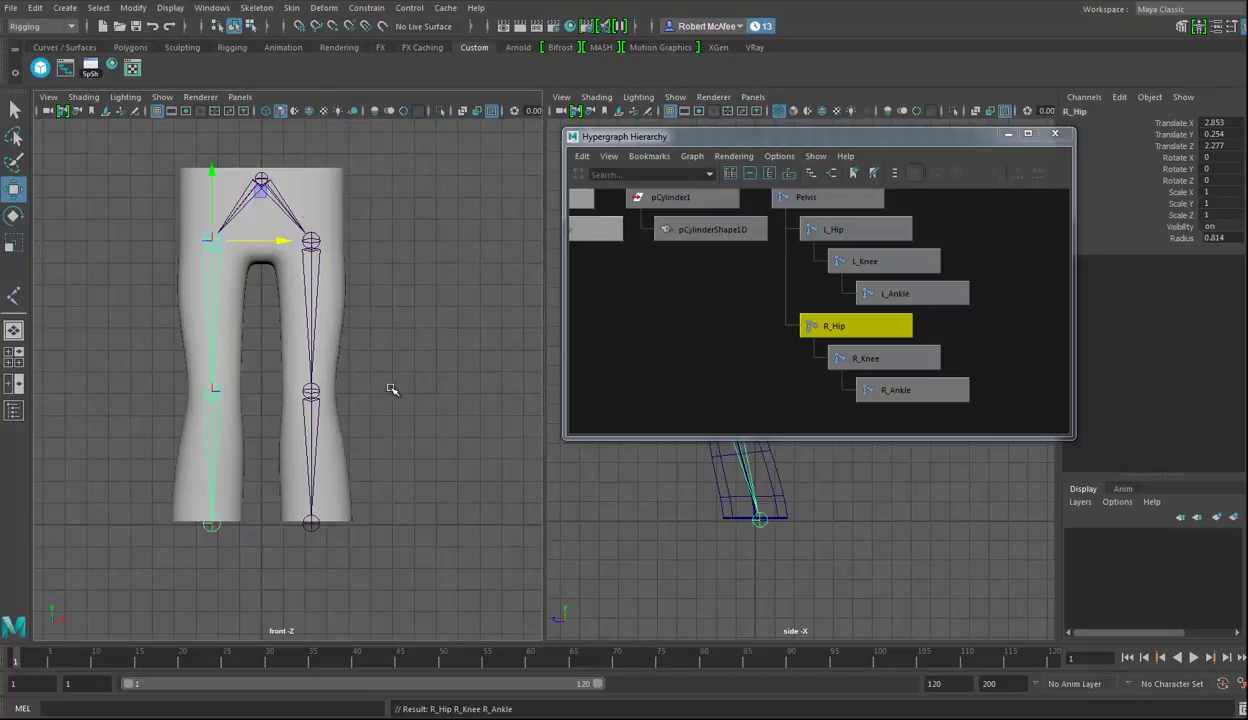
alt+middle_drag(392, 390, 392, 412)
key(space)
drag(392, 412, 440, 387)
alt+right_drag(1003, 300, 915, 300)
alt+drag(276, 415, 358, 272)
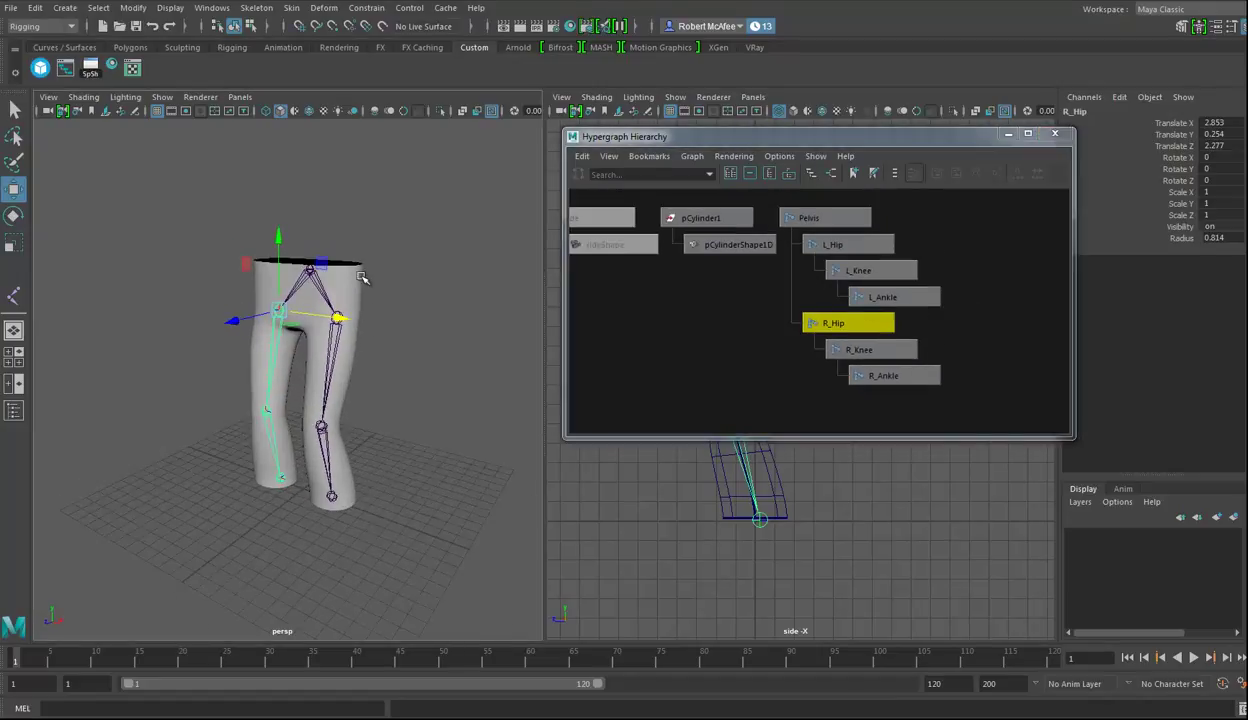
- Rename the pants mesh pCylinder1 as Pants_Geo
shift+click(350, 275)
click(310, 263)
shift+click(343, 283)
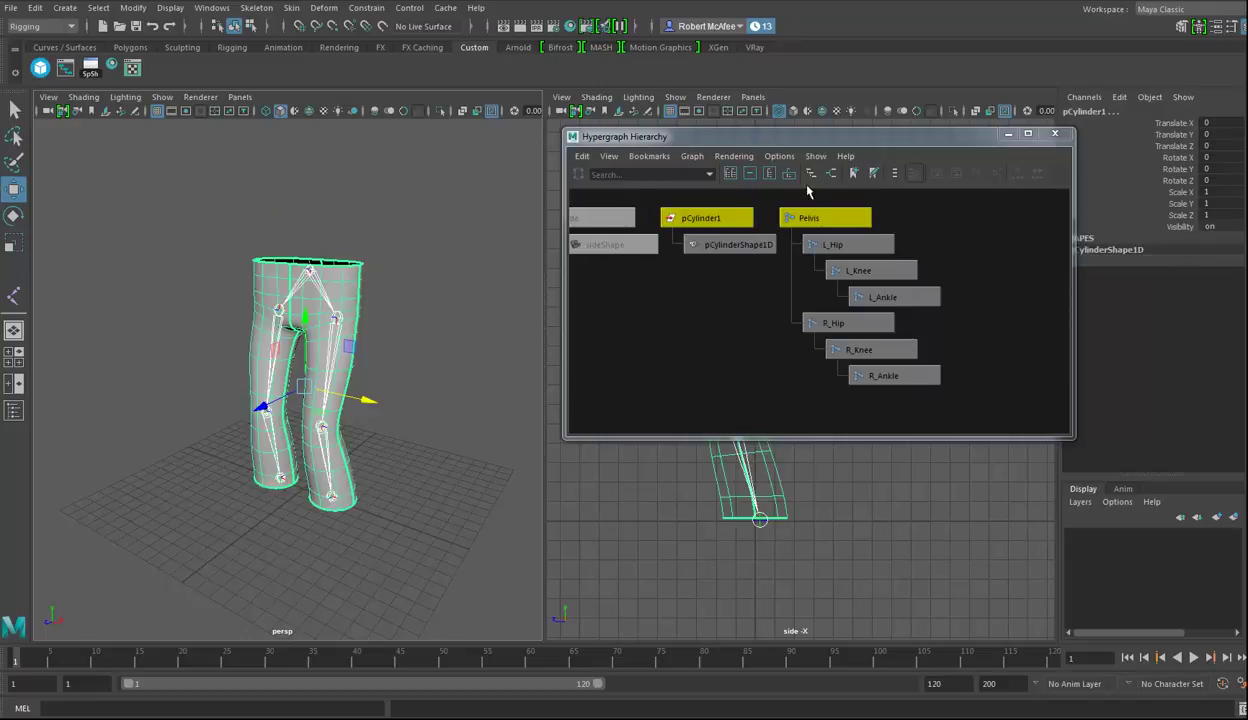
click(703, 217)
drag(956, 140, 899, 151)
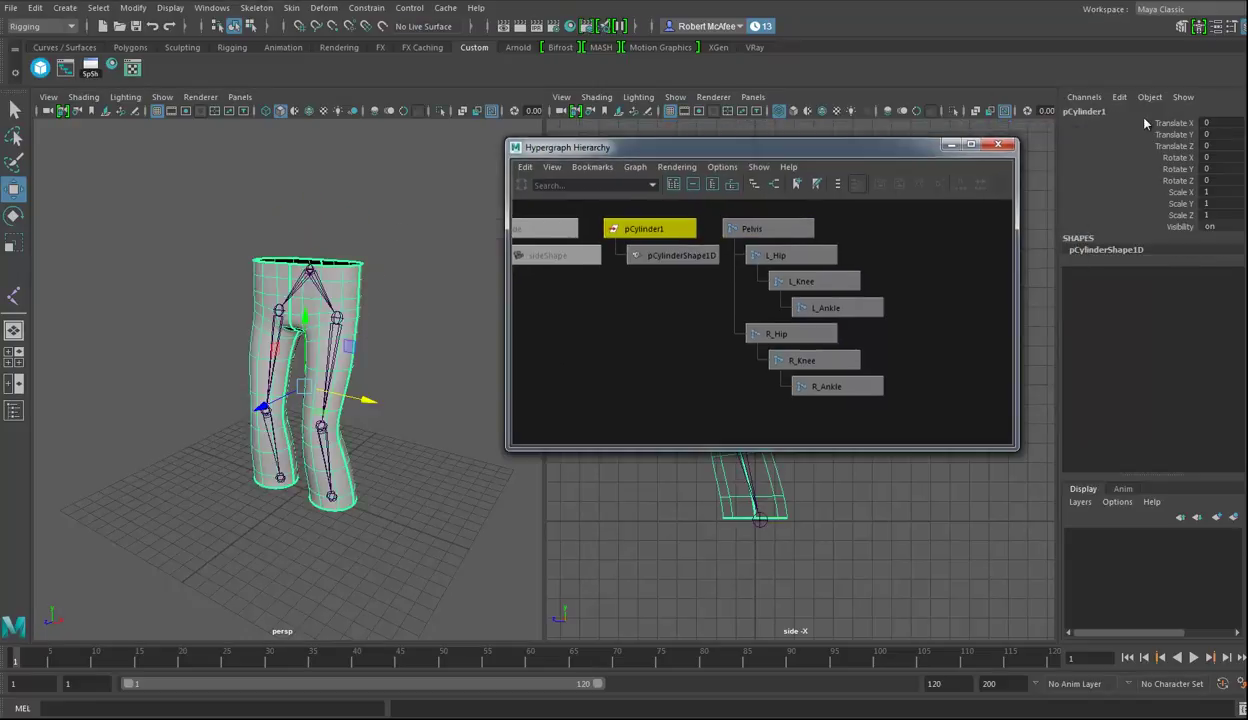
click(1124, 111)
text(p)
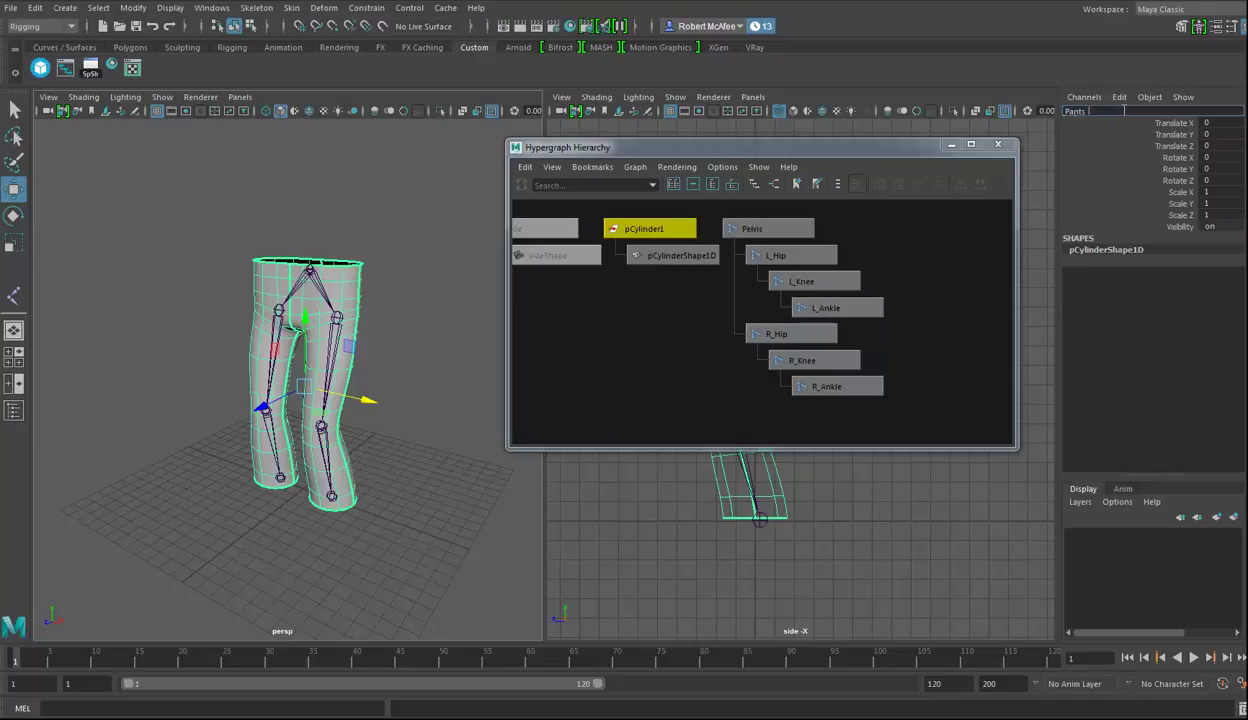
key(Return)
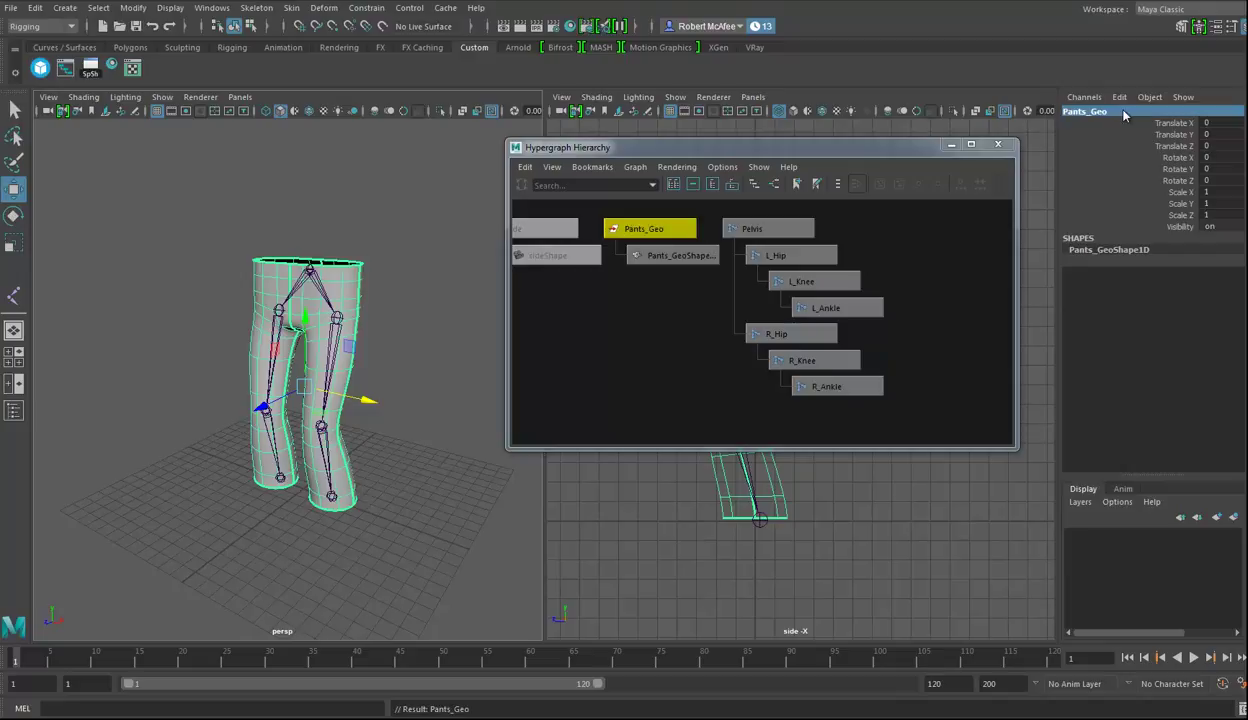
- Bind the Pants_Geo mesh to the Pelvis joint hierarchy with the Bind Skin options reset to their defaults
shift+click(758, 226)
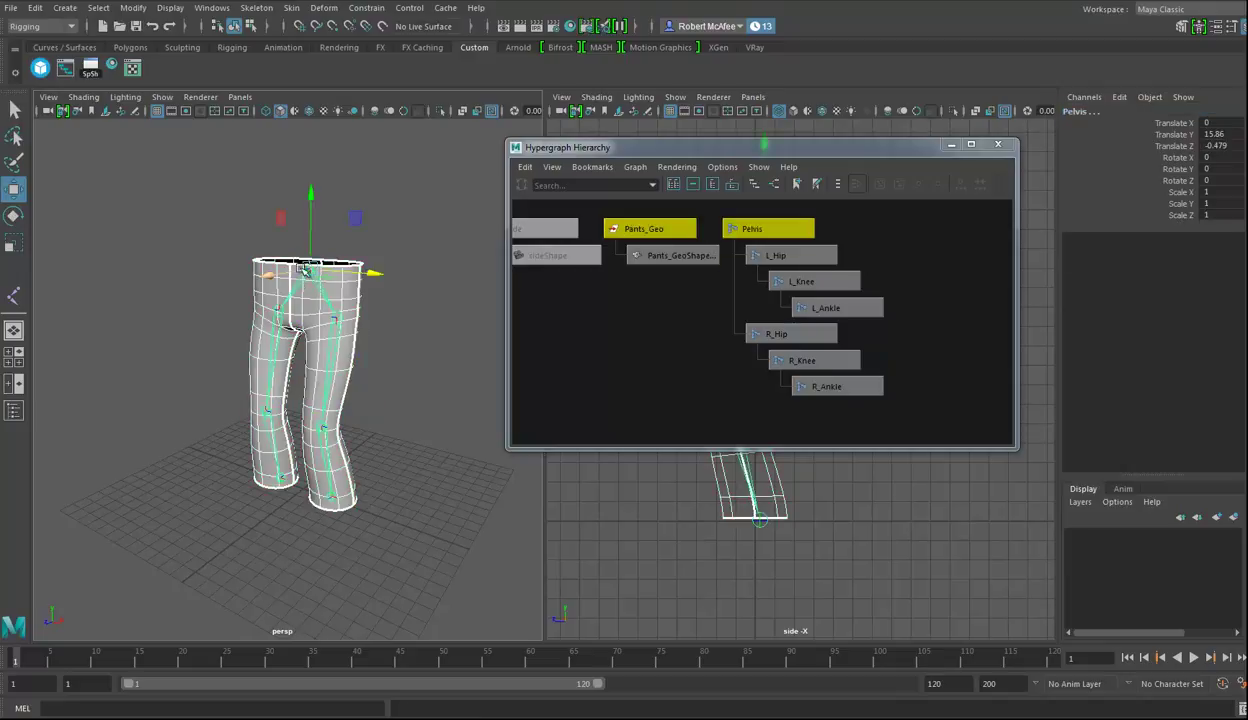
click(291, 7)
click(447, 46)
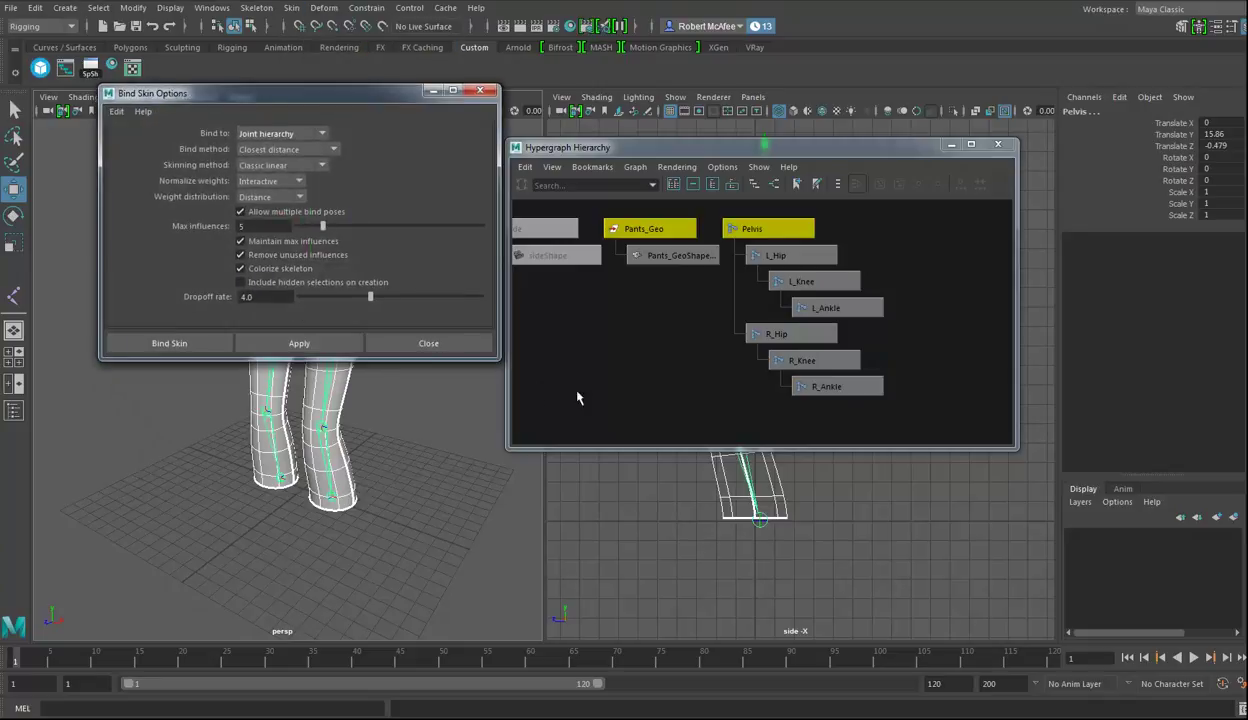
click(117, 111)
click(148, 146)
click(167, 345)
alt+drag(504, 446, 340, 437)
alt+right_drag(340, 437, 370, 436)
alt+drag(371, 435, 425, 514)
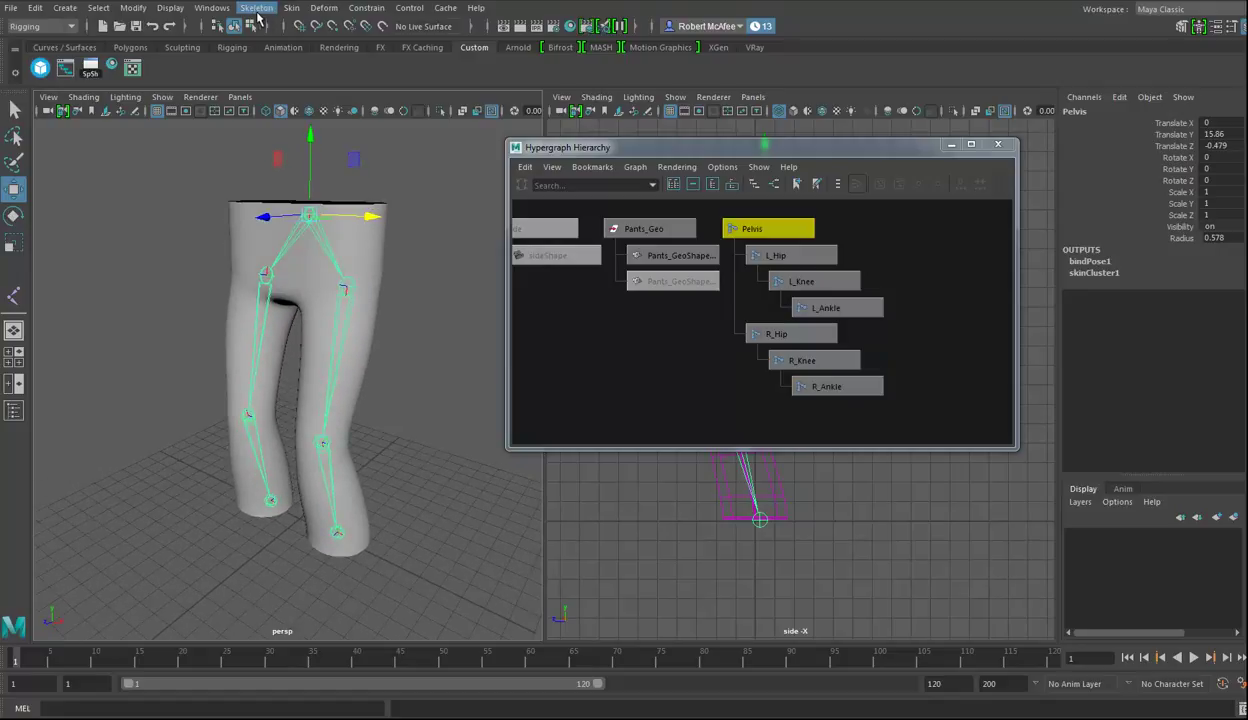
- Create an IK handle from the L_Hip joint to the L_Ankle joint using the Rotate-Plane Solver
click(256, 8)
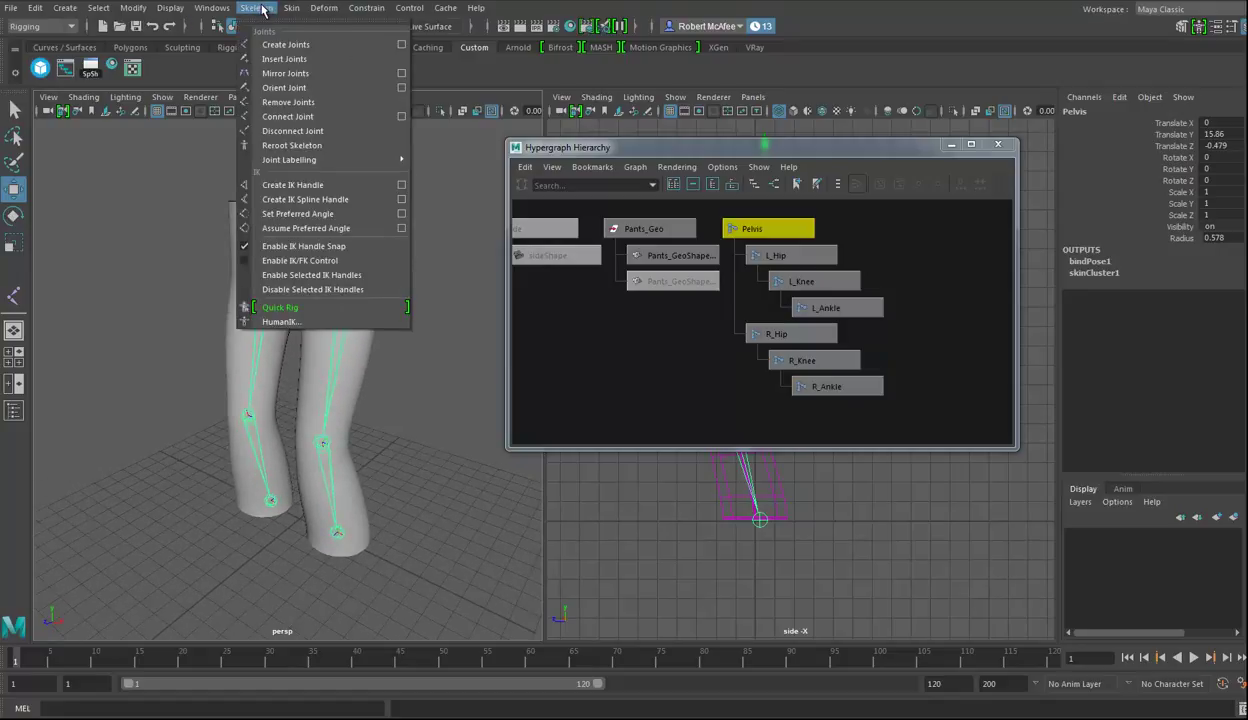
click(401, 185)
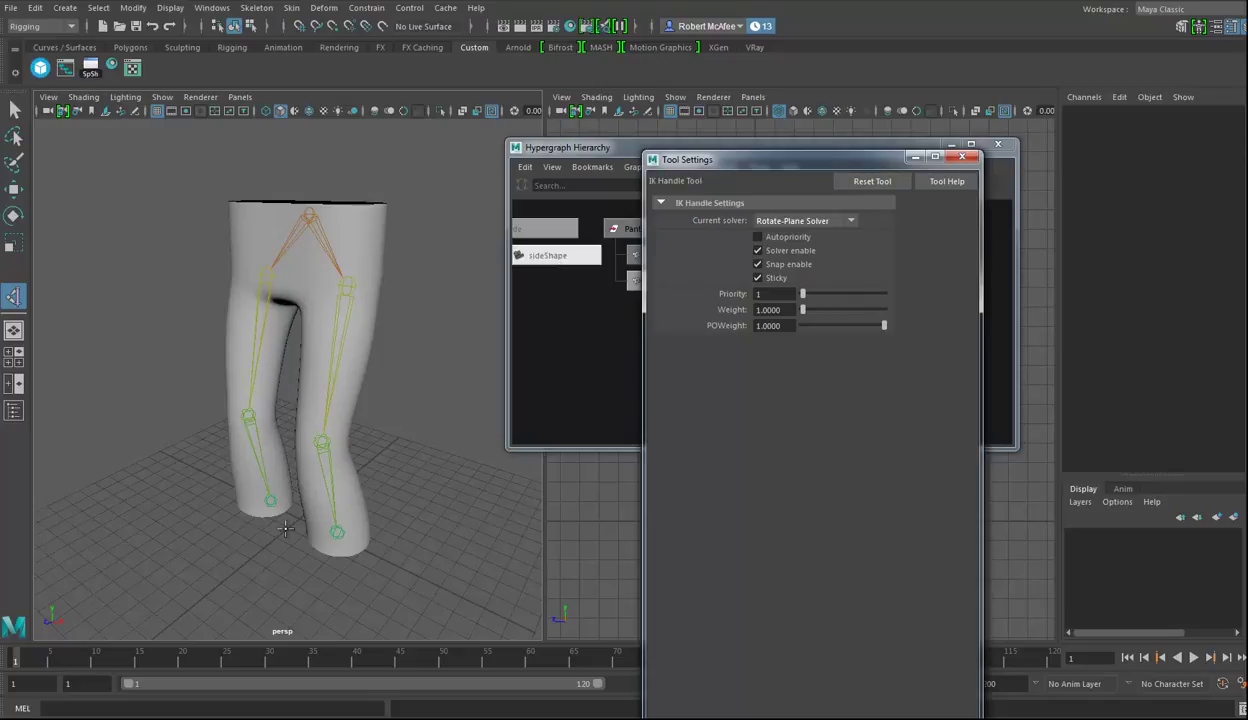
click(345, 286)
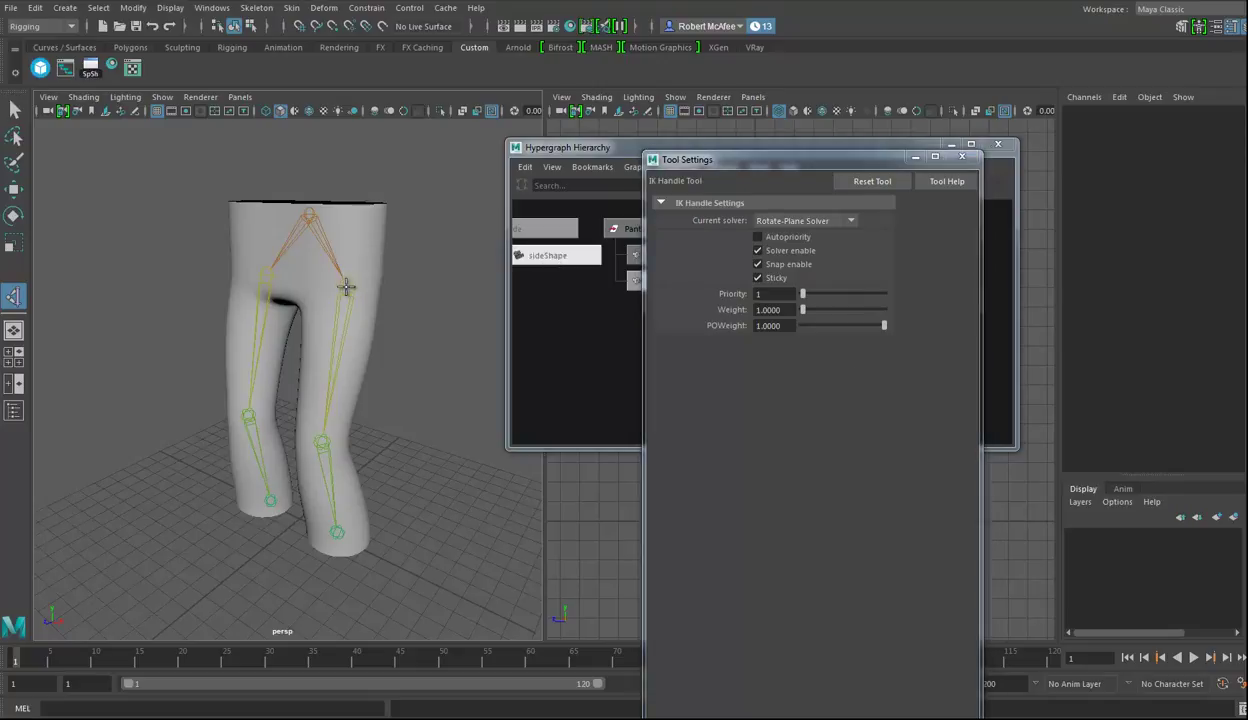
click(337, 531)
key(w)
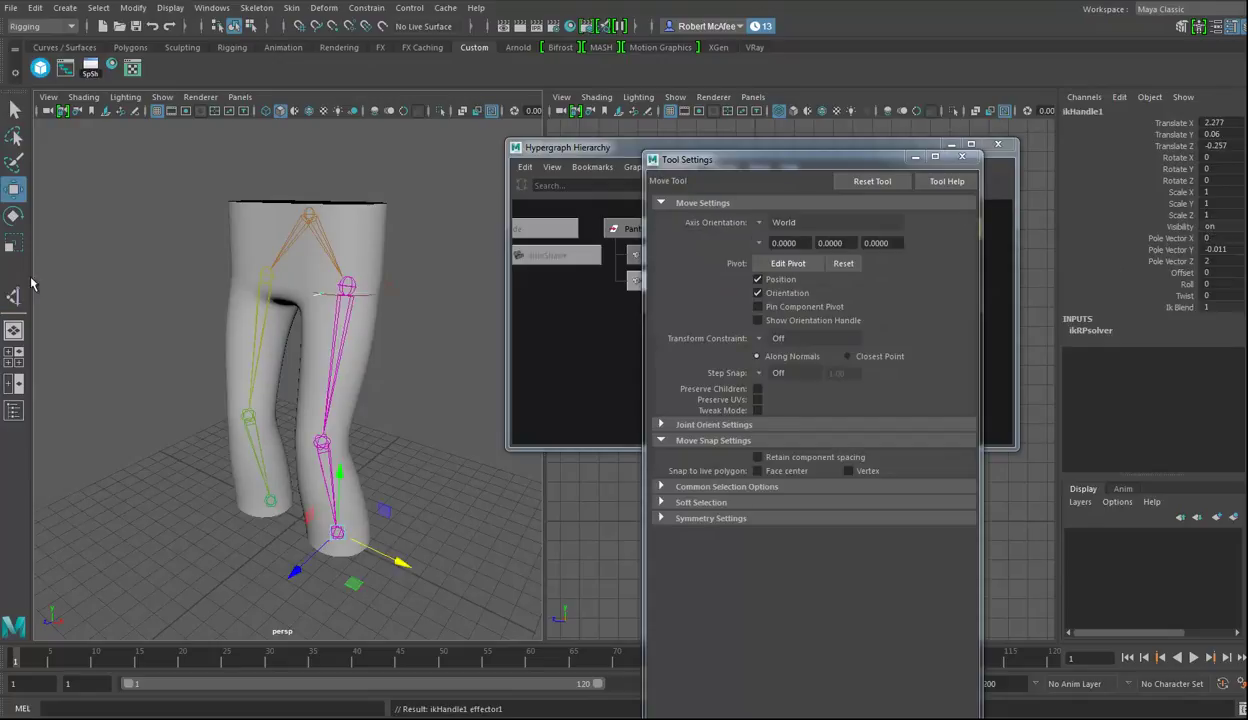
- Create a Rotate-Plane Solver IK handle from the R_Hip joint to the R_Ankle joint and close the tool settings
click(13, 296)
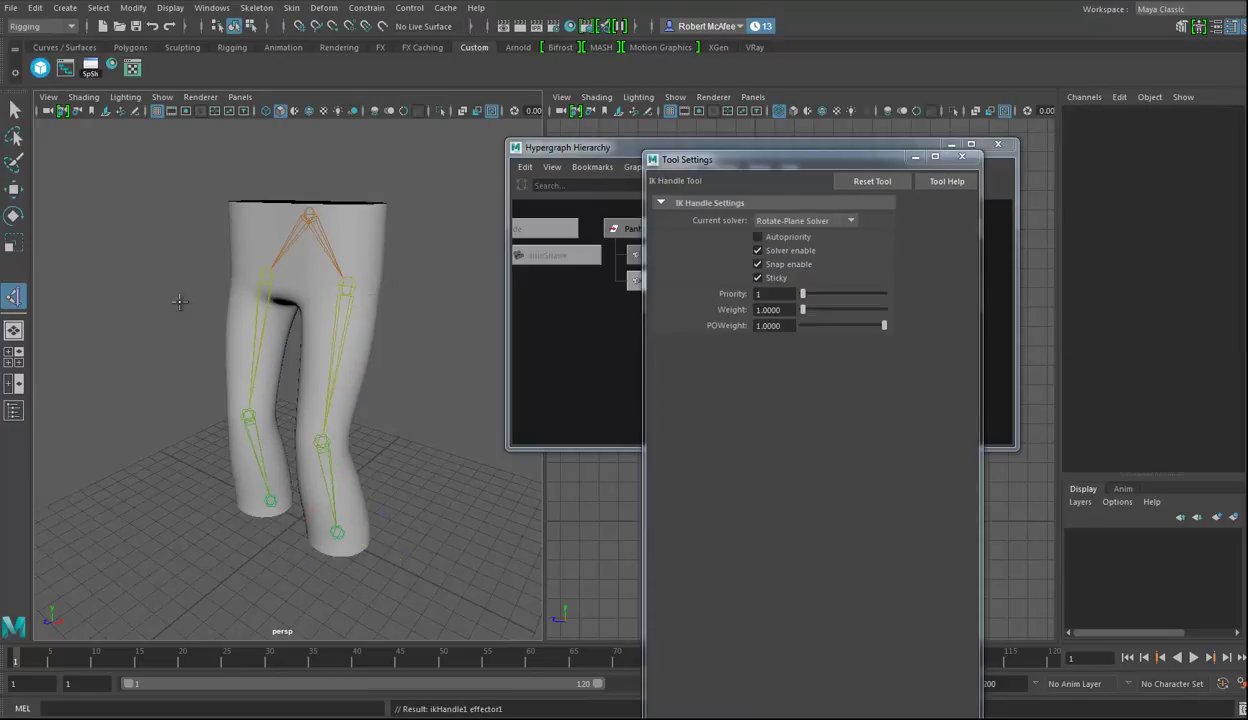
click(265, 280)
click(270, 500)
key(w)
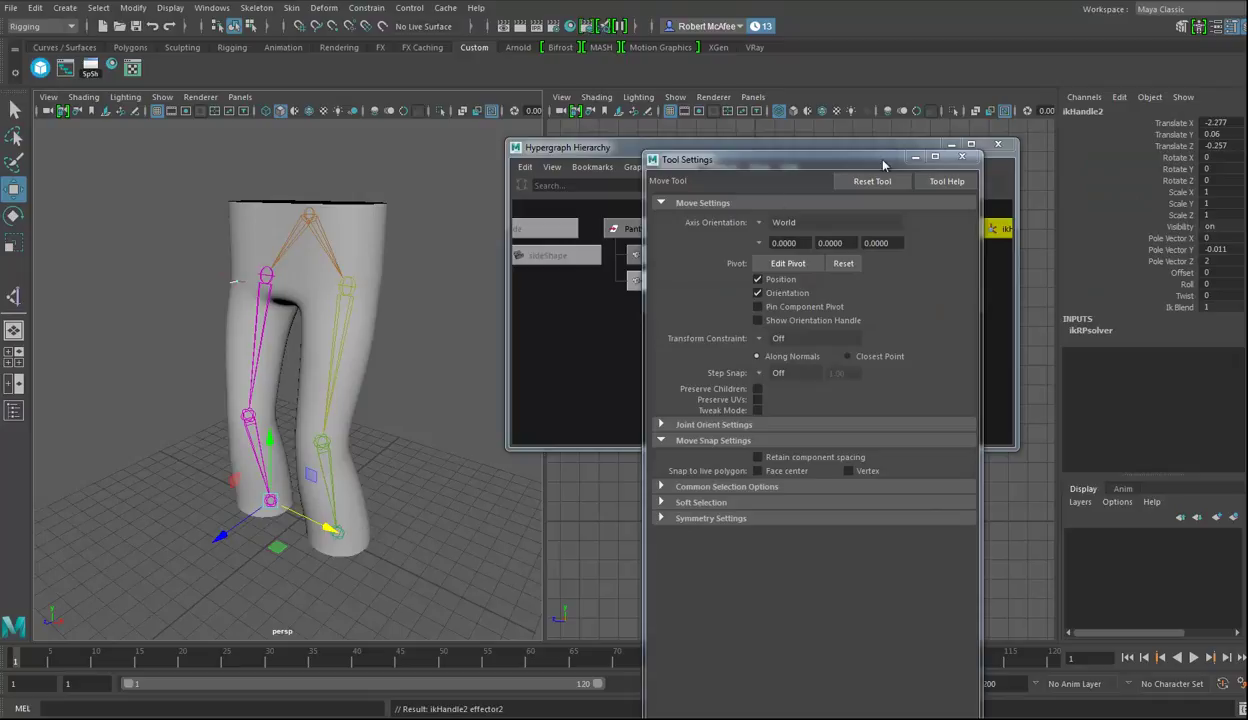
click(962, 157)
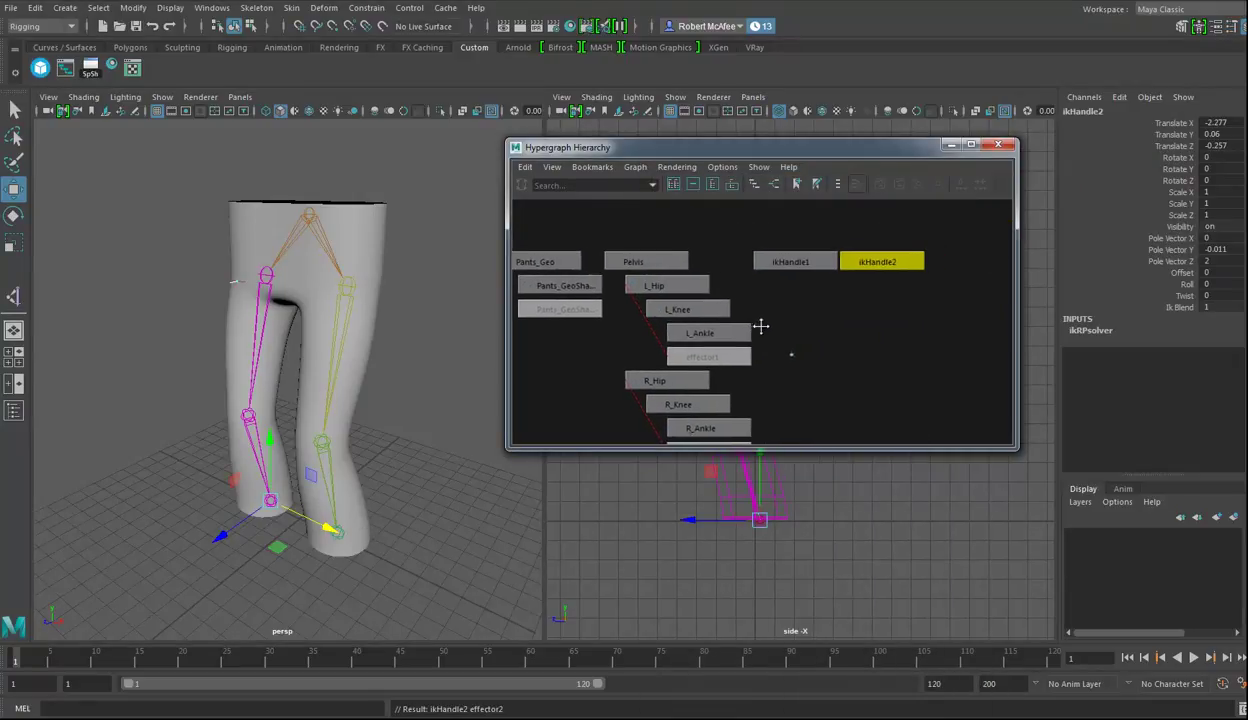
- Rename the IK handle of the L_ leg as L_IK and the IK handle of the R_ leg as R_IK
click(766, 259)
click(1139, 110)
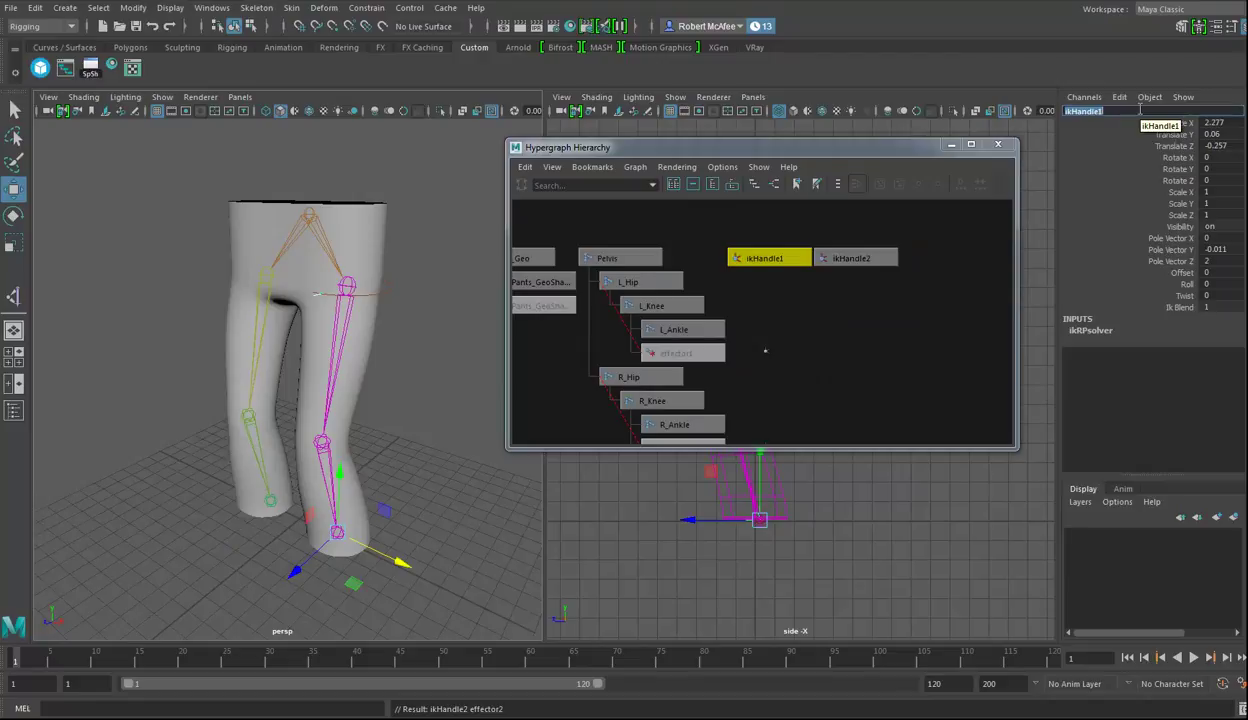
text(l_IK)
key(Return)
click(855, 258)
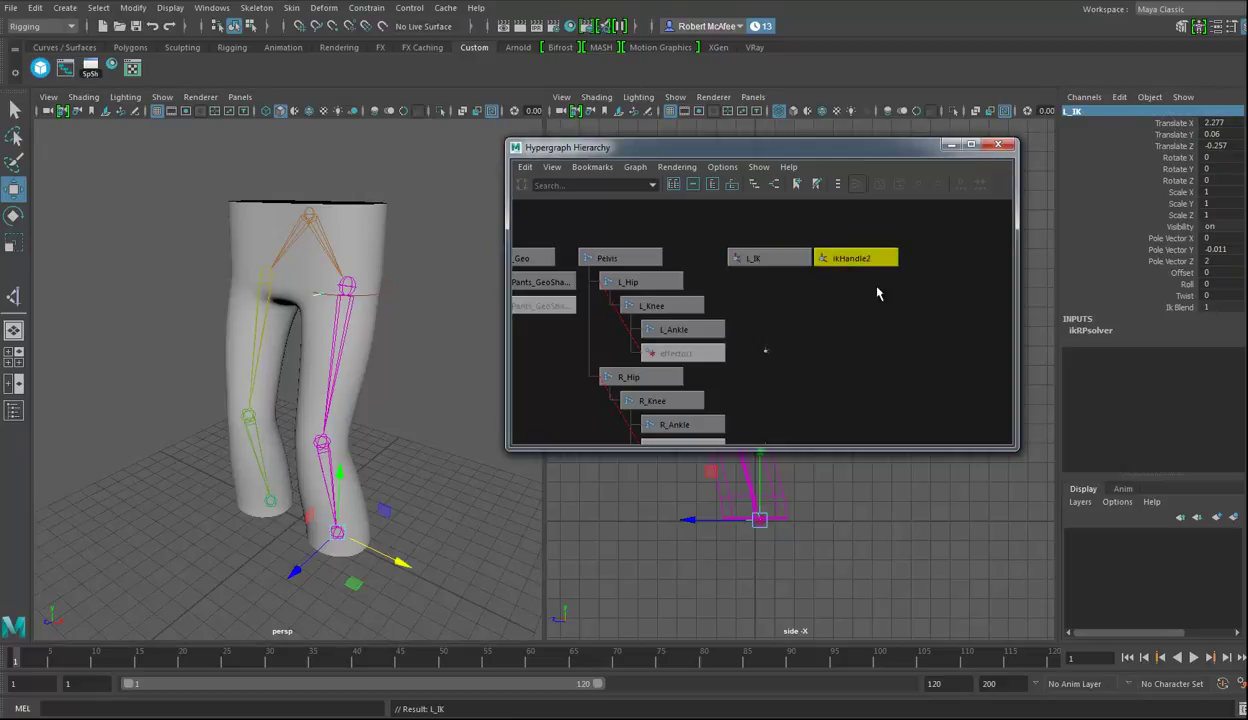
double_click(1103, 110)
text(R)
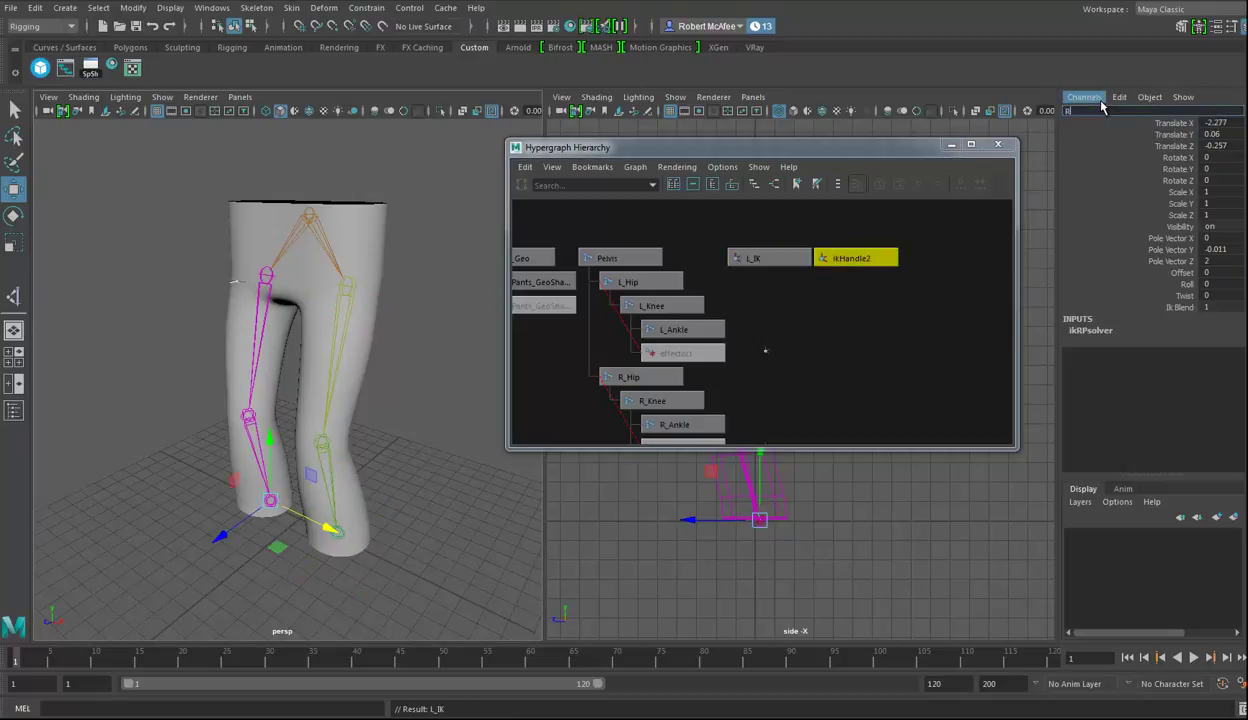
key(Return)
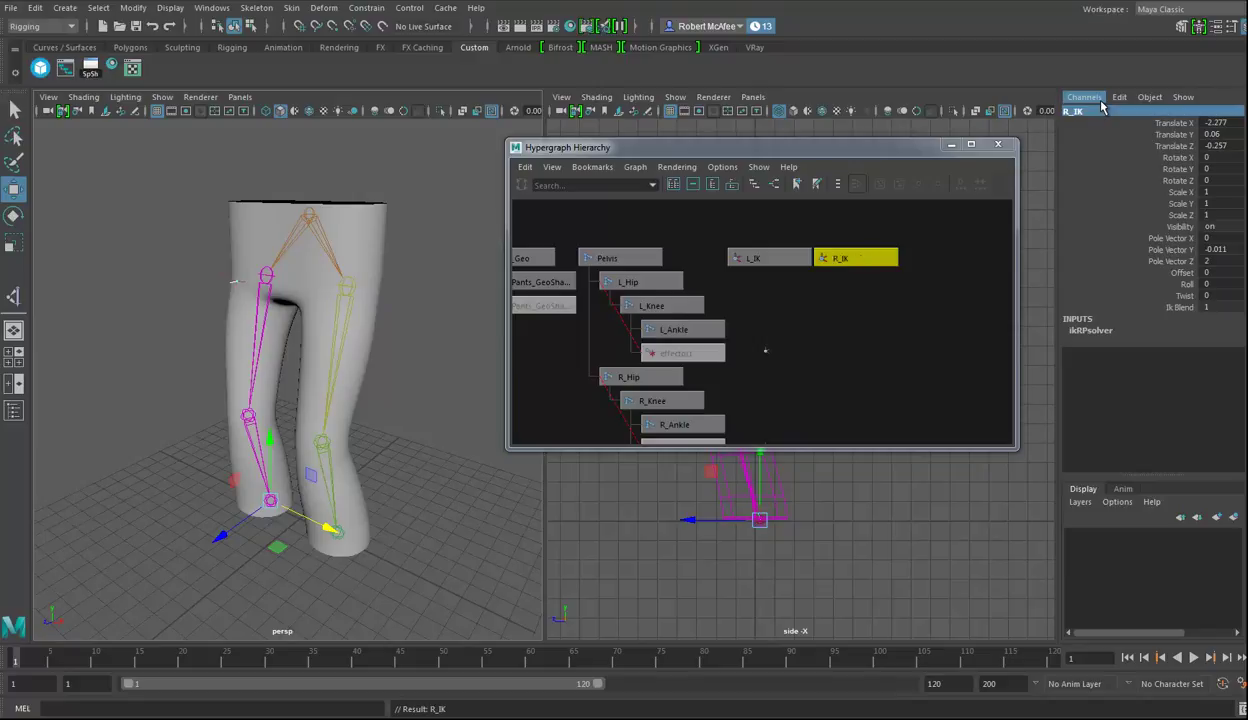
- Try lowering the Pelvis joint to test how the IK legs and bound pants bend, and undo the move
alt+drag(390, 390, 382, 365)
click(281, 217)
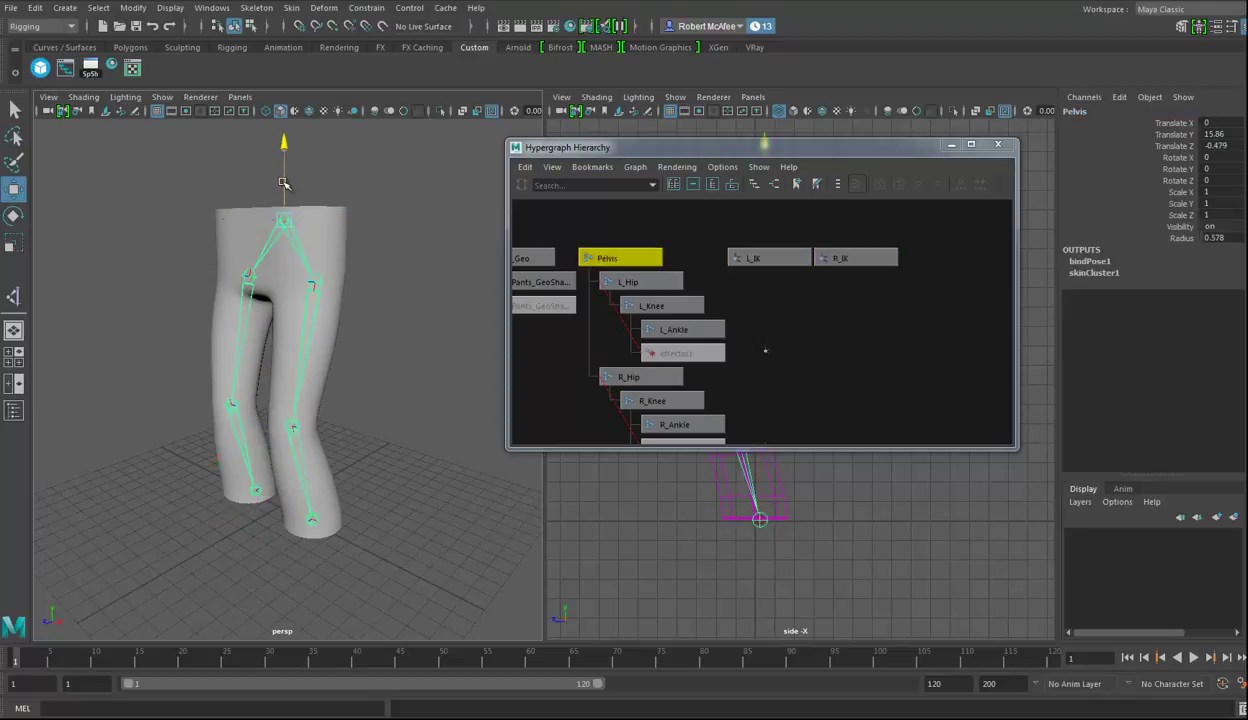
drag(282, 150, 290, 255)
key(ctrl+z)
key(ctrl+z)
key(ctrl+z)
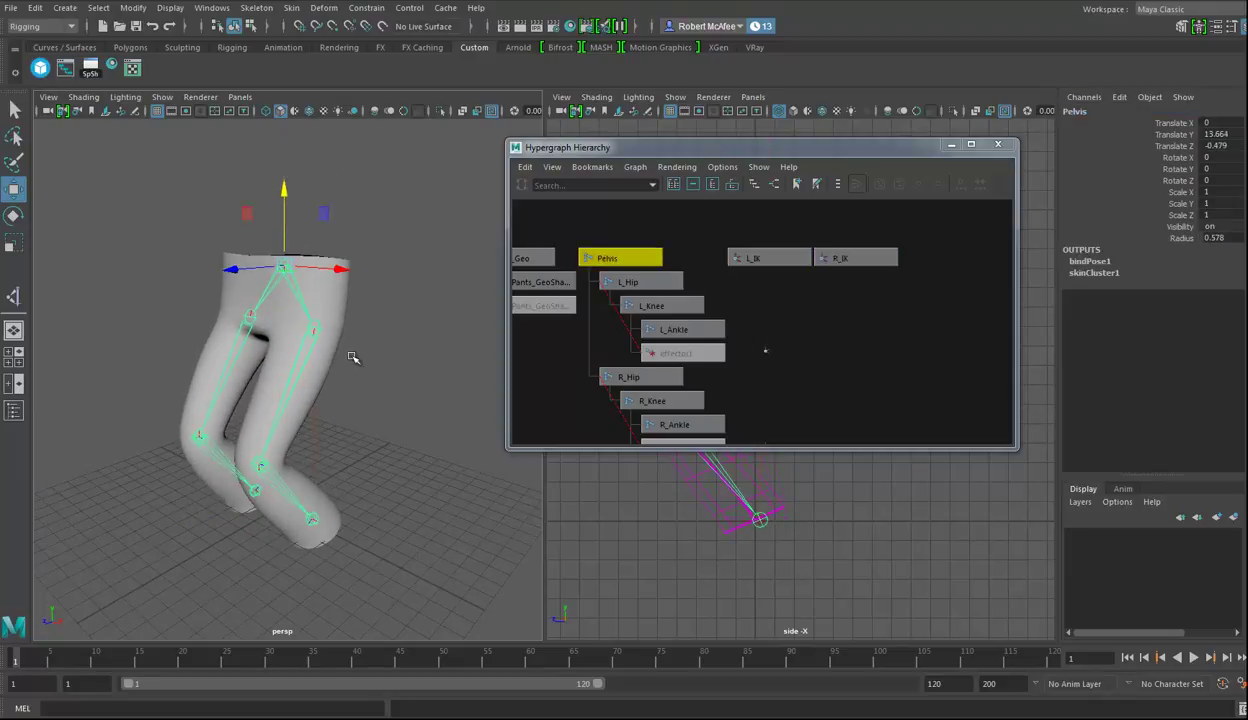
alt+drag(350, 353, 412, 371)
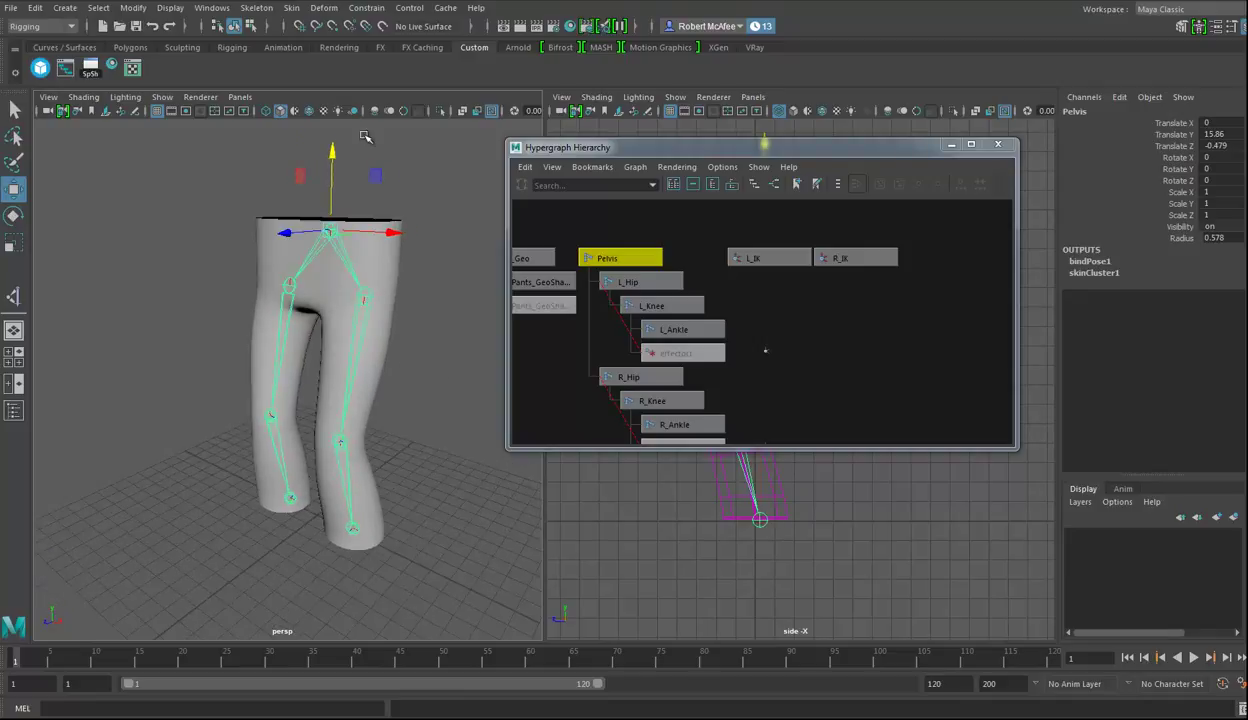
alt+drag(446, 382, 414, 376)
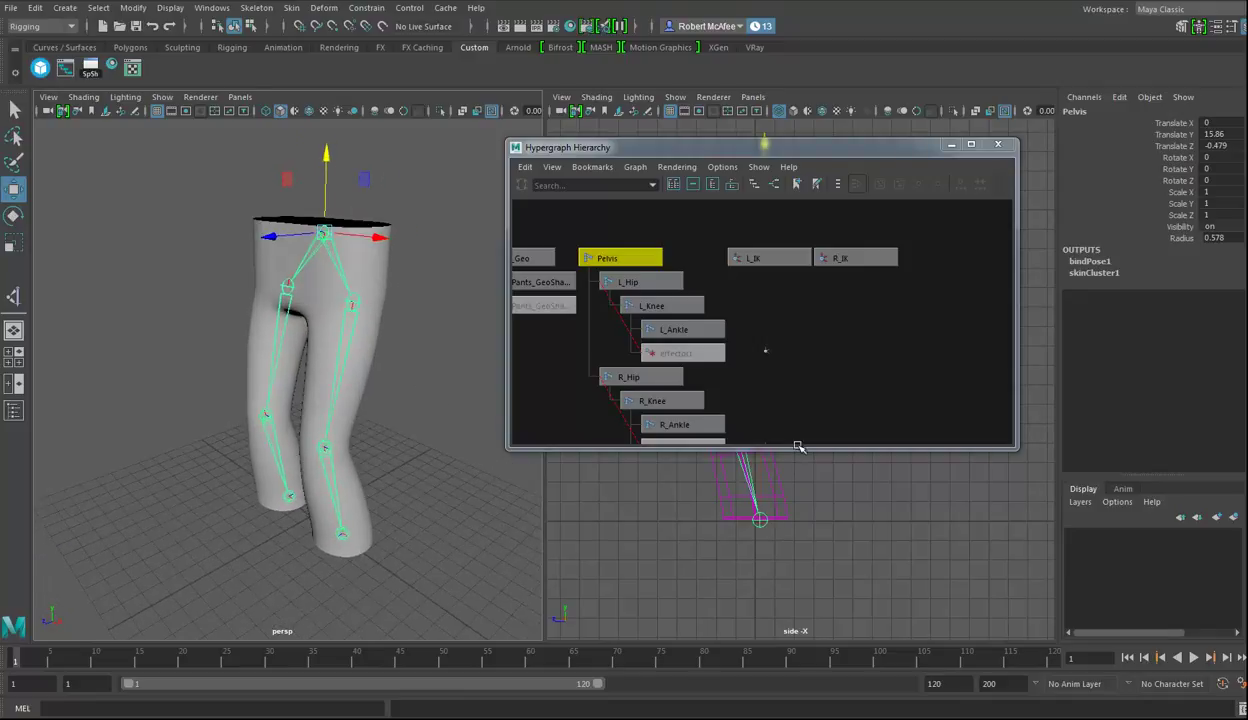
- Add the Pants_Geo mesh to a new display layer and hide that layer
click(374, 265)
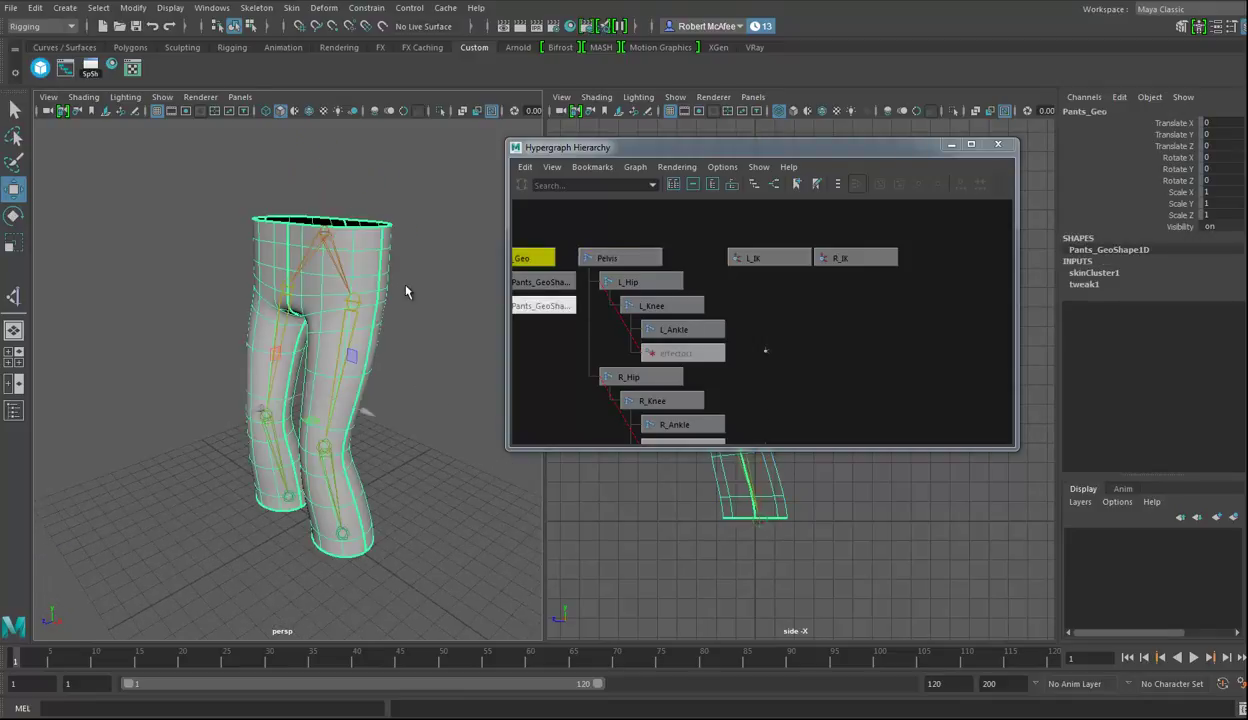
click(1234, 518)
click(1075, 538)
alt+drag(421, 421, 433, 422)
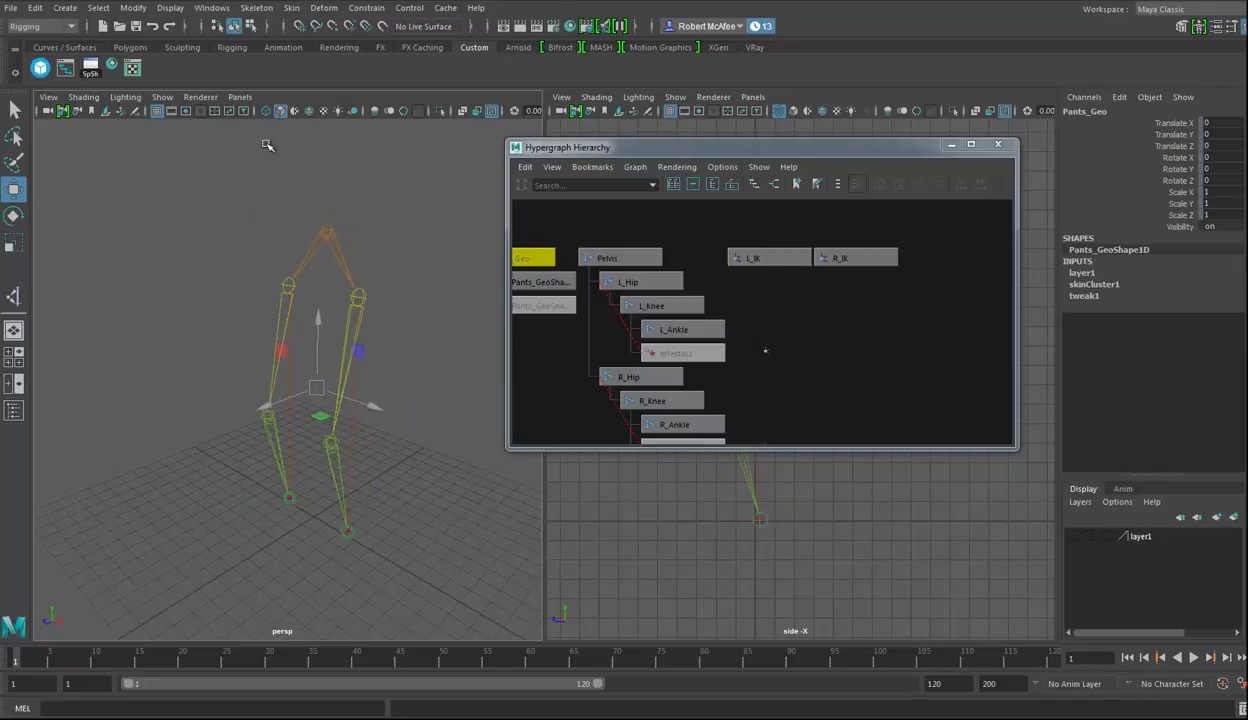
- Create a NURBS circle at the origin as a control curve
click(97, 8)
click(94, 9)
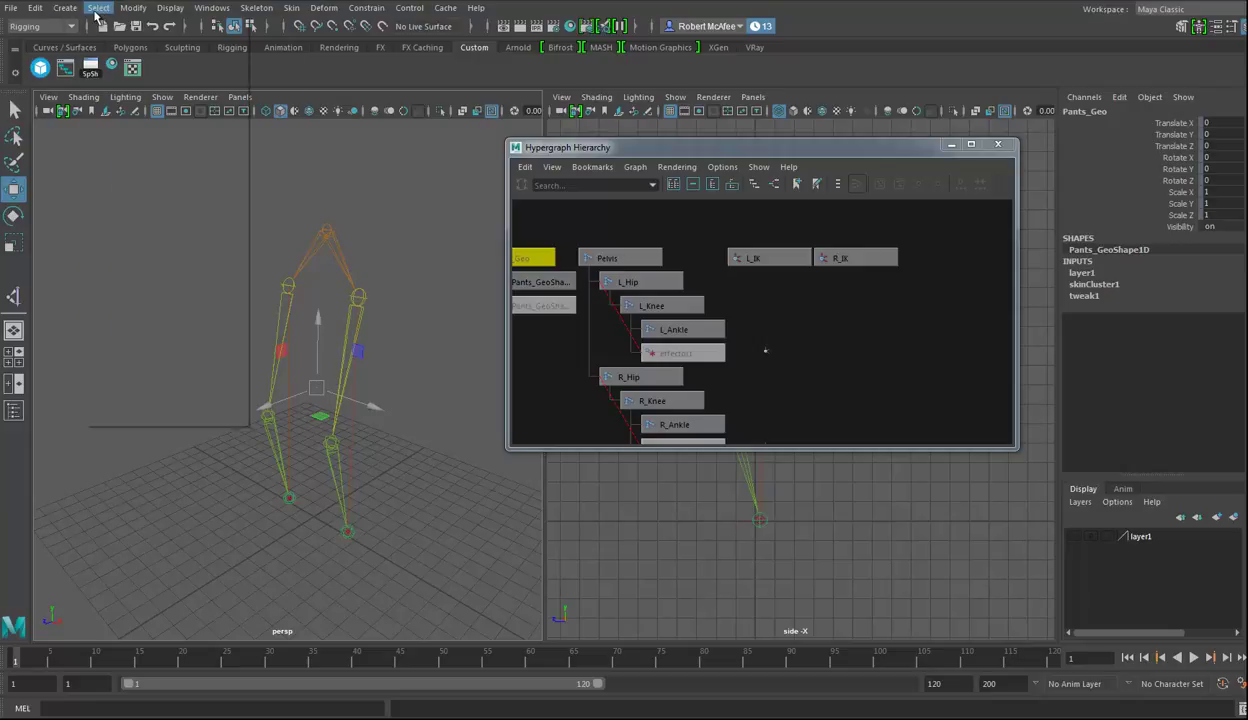
click(65, 8)
mouse_move(103, 61)
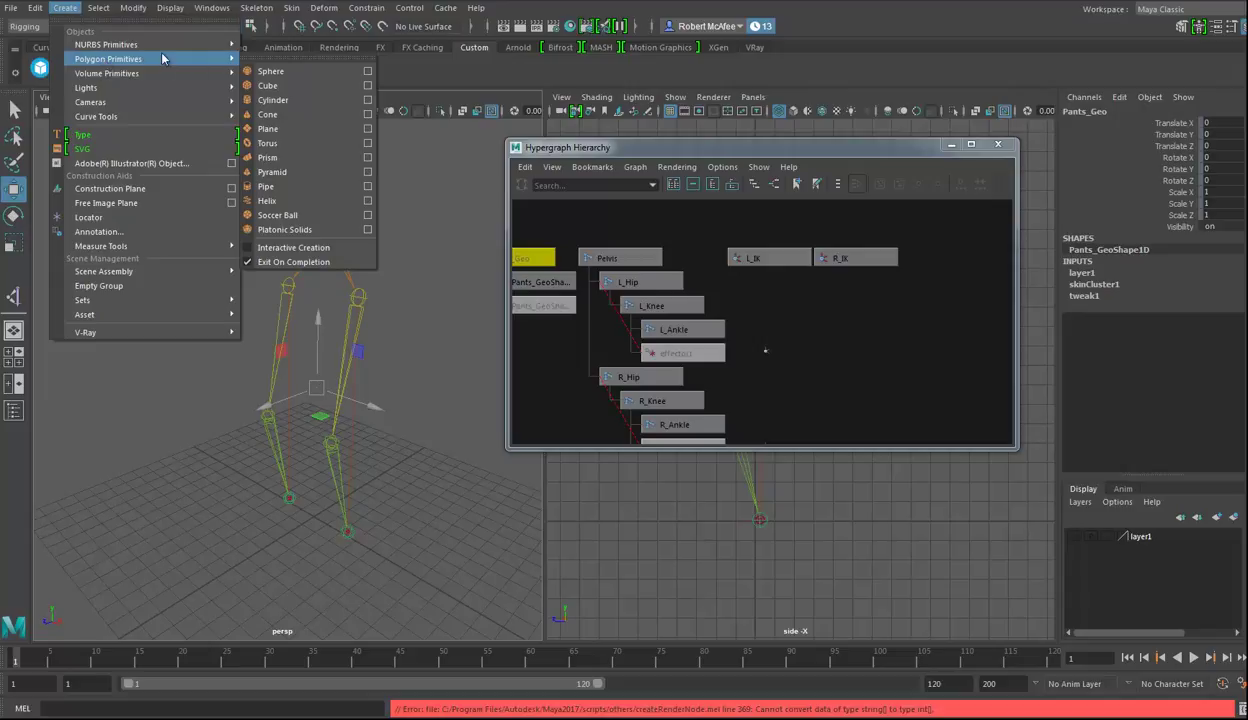
click(272, 146)
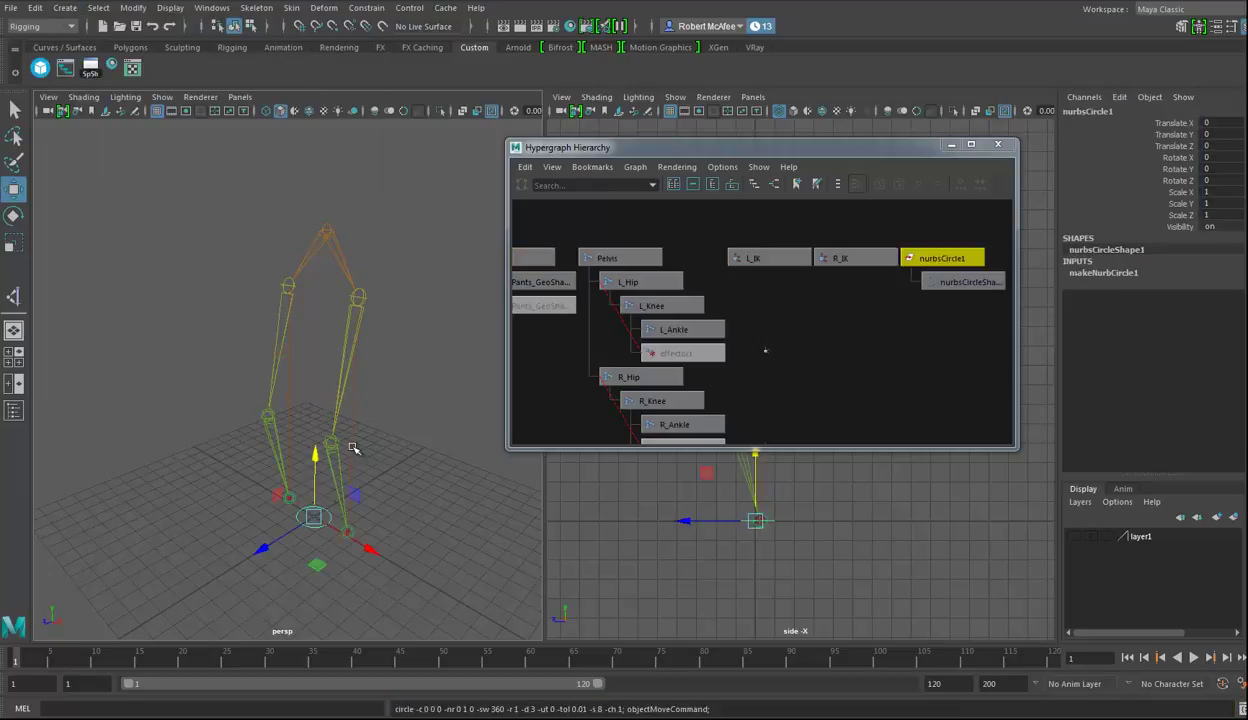
- Move the NURBS circle up to the Pelvis joint and scale it uniformly to about 5.24
drag(336, 462, 450, 240)
key(r)
alt+drag(325, 338, 405, 338)
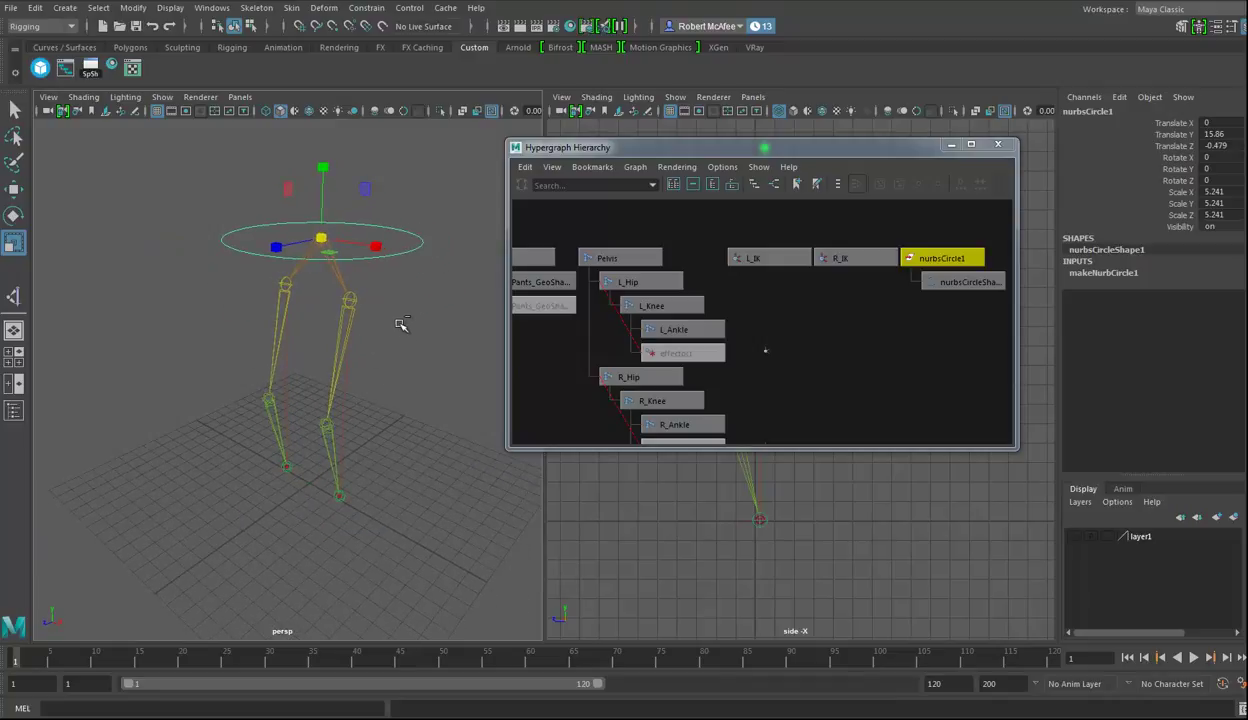
- Duplicate the pelvis circle at a scale of about 2.08 and snap one copy to each of the two ankle joints
key(ctrl+d)
drag(321, 238, 234, 253)
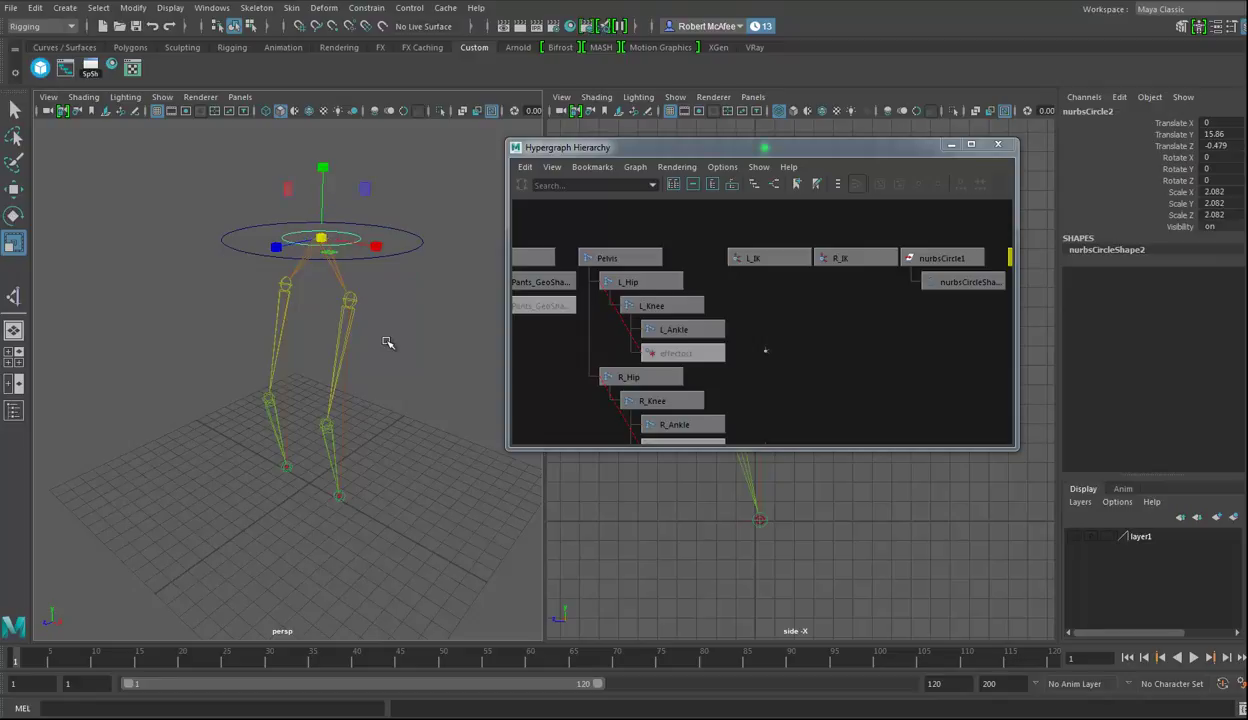
key(w)
key(v)
drag(318, 237, 287, 468)
key(ctrl+d)
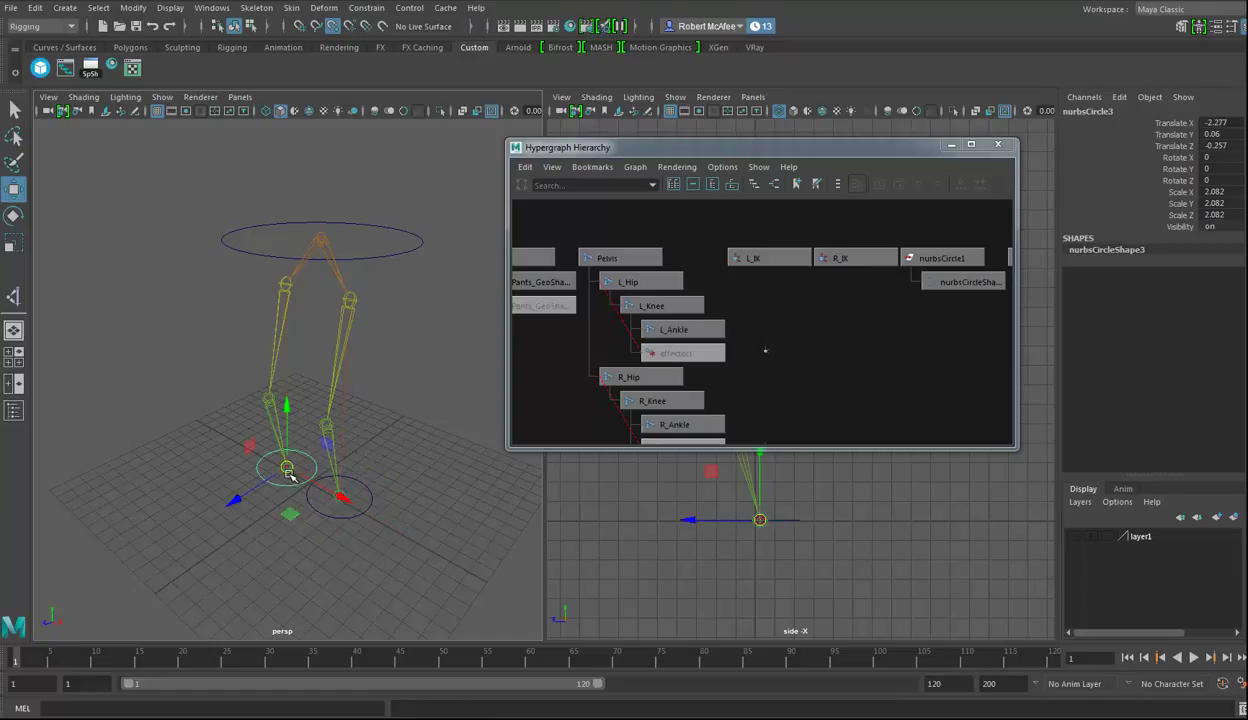
key(f)
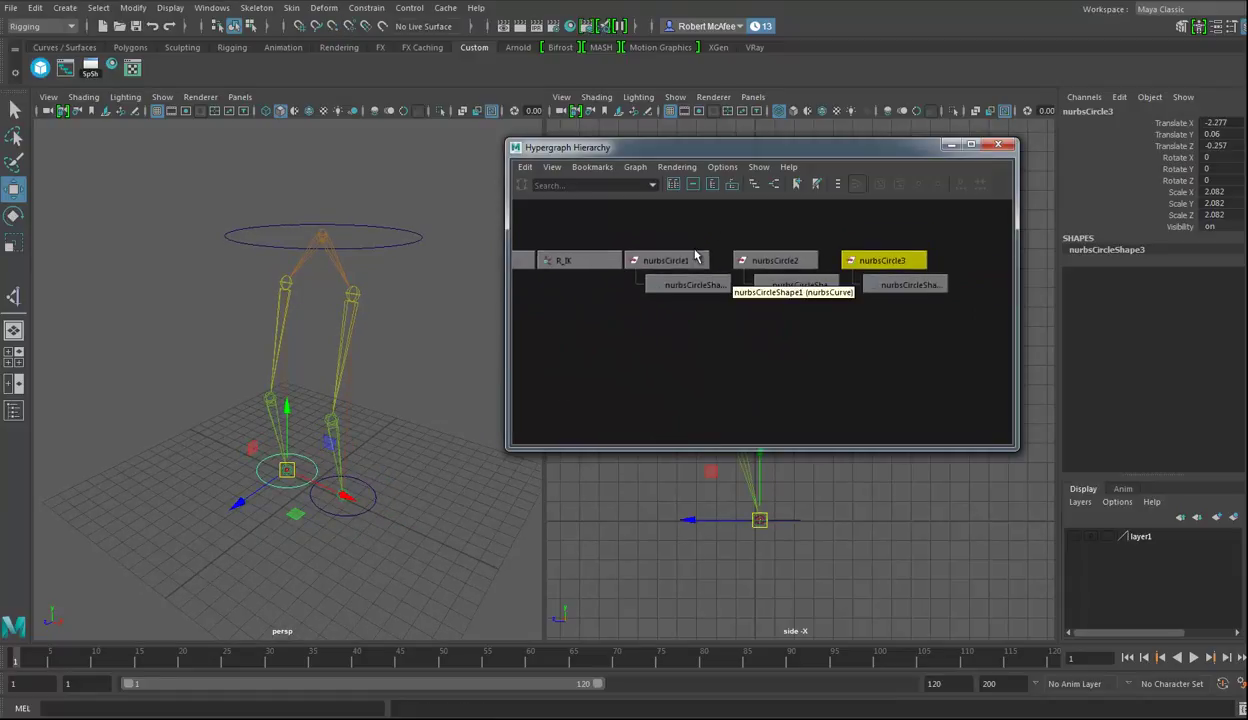
click(722, 167)
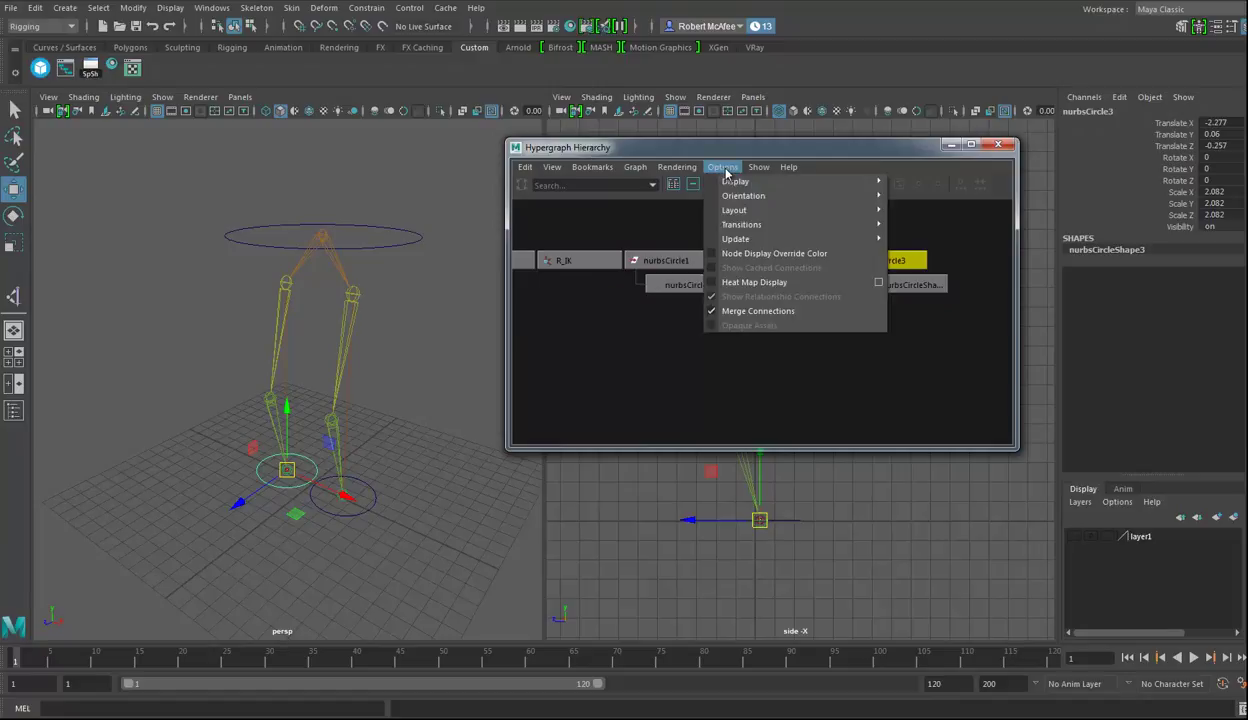
mouse_move(735, 182)
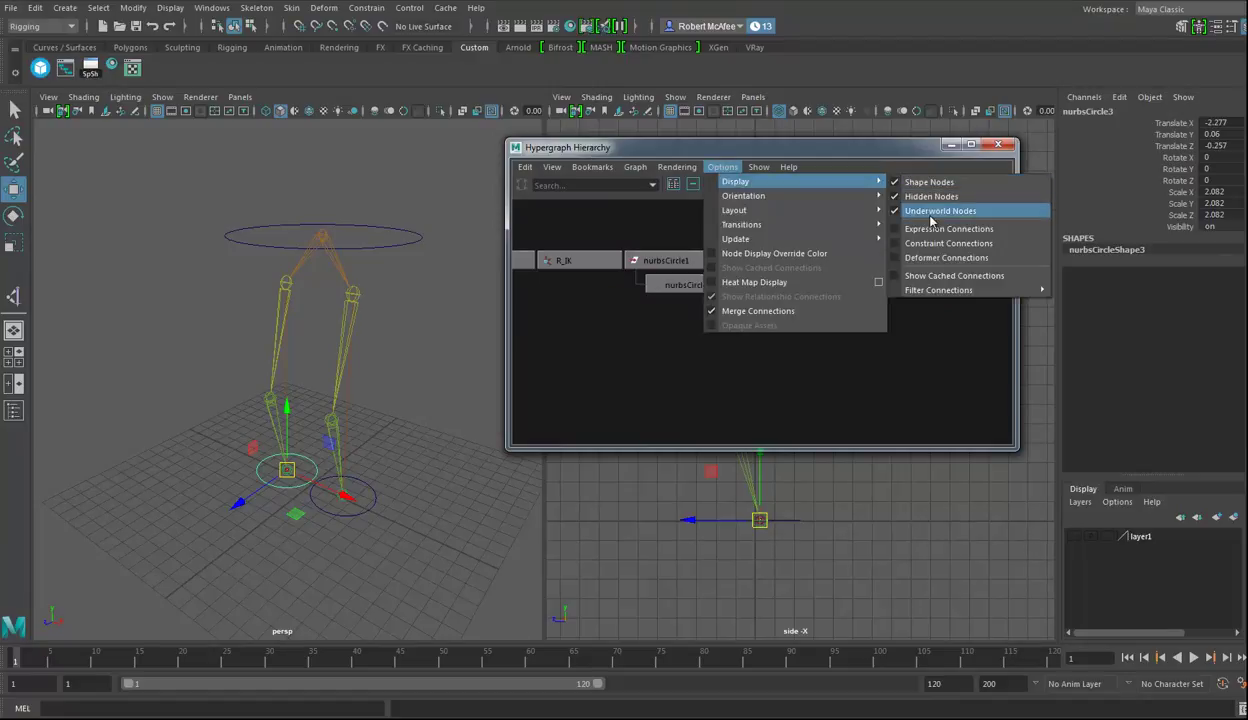
click(915, 154)
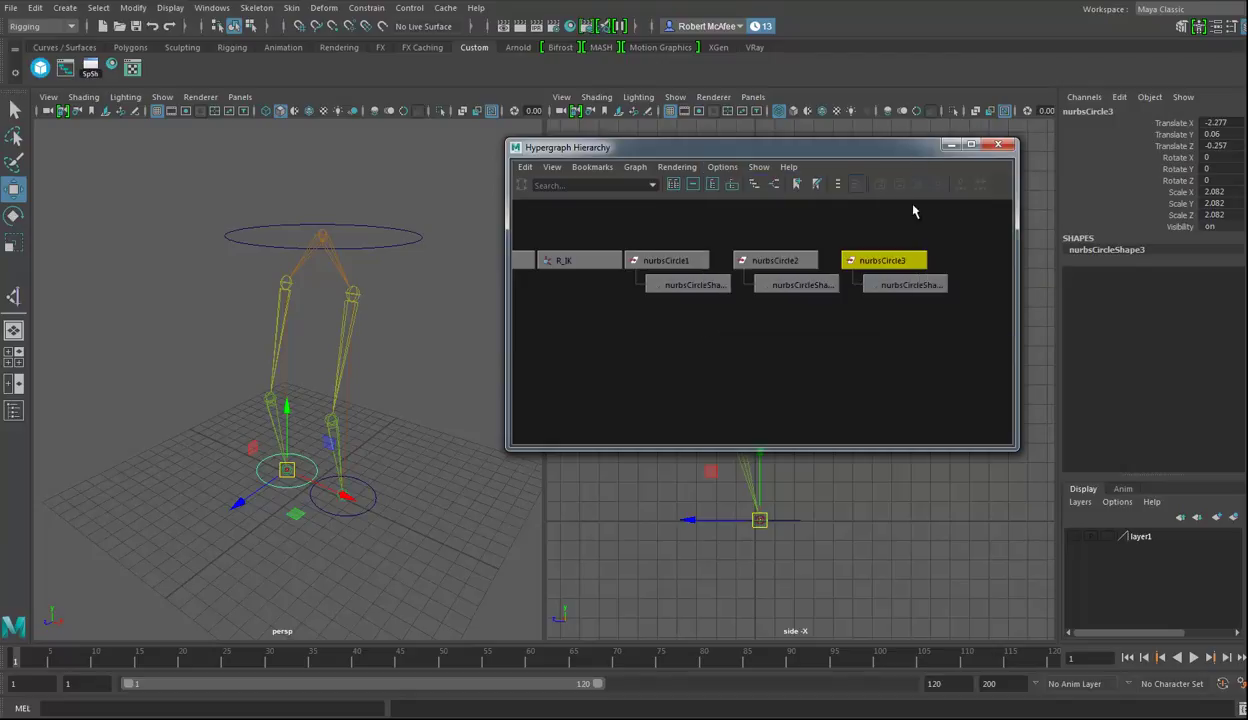
- Rename the circle around the pelvis as UpperBody_Ctrl
click(690, 259)
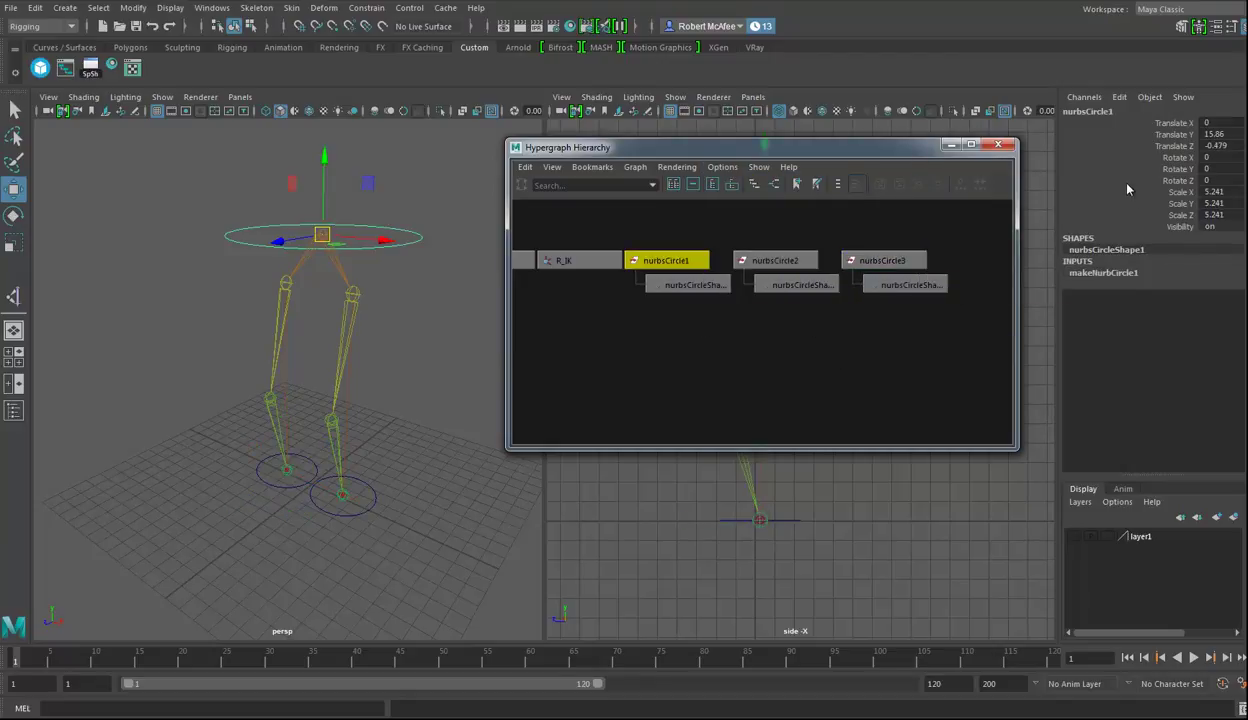
click(1106, 112)
text(L)
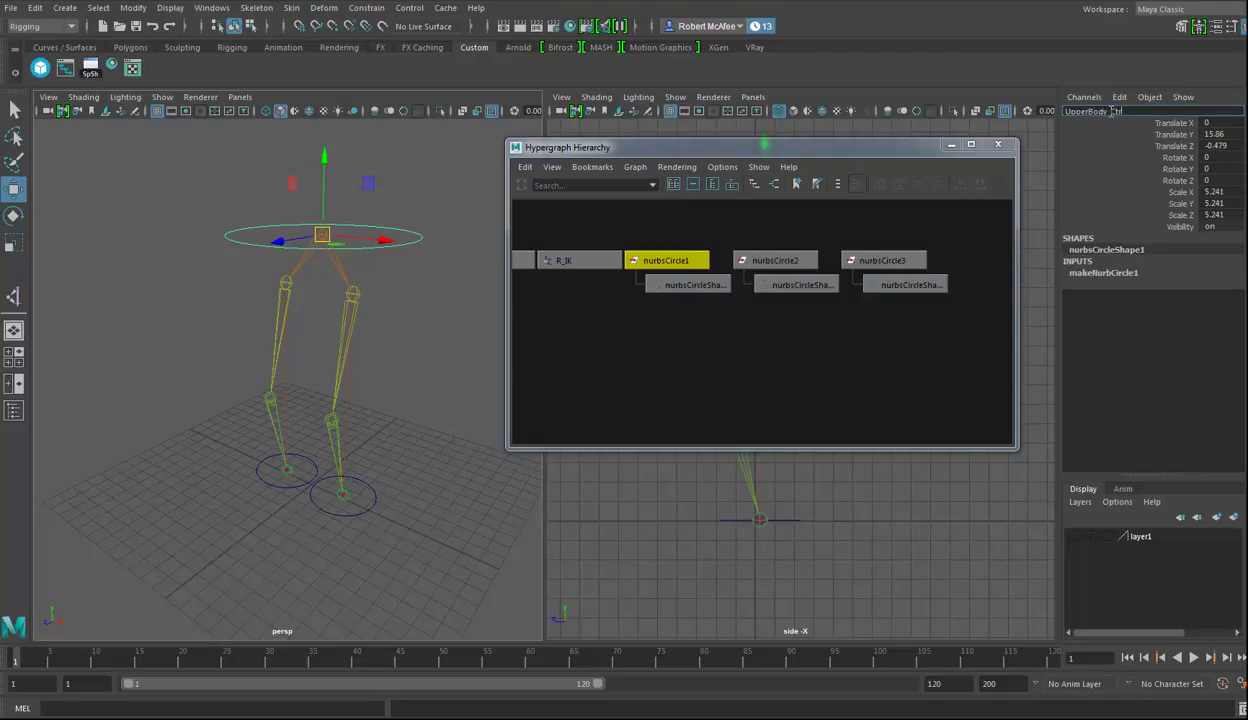
text(pperBody_Ctrl)
key(Return)
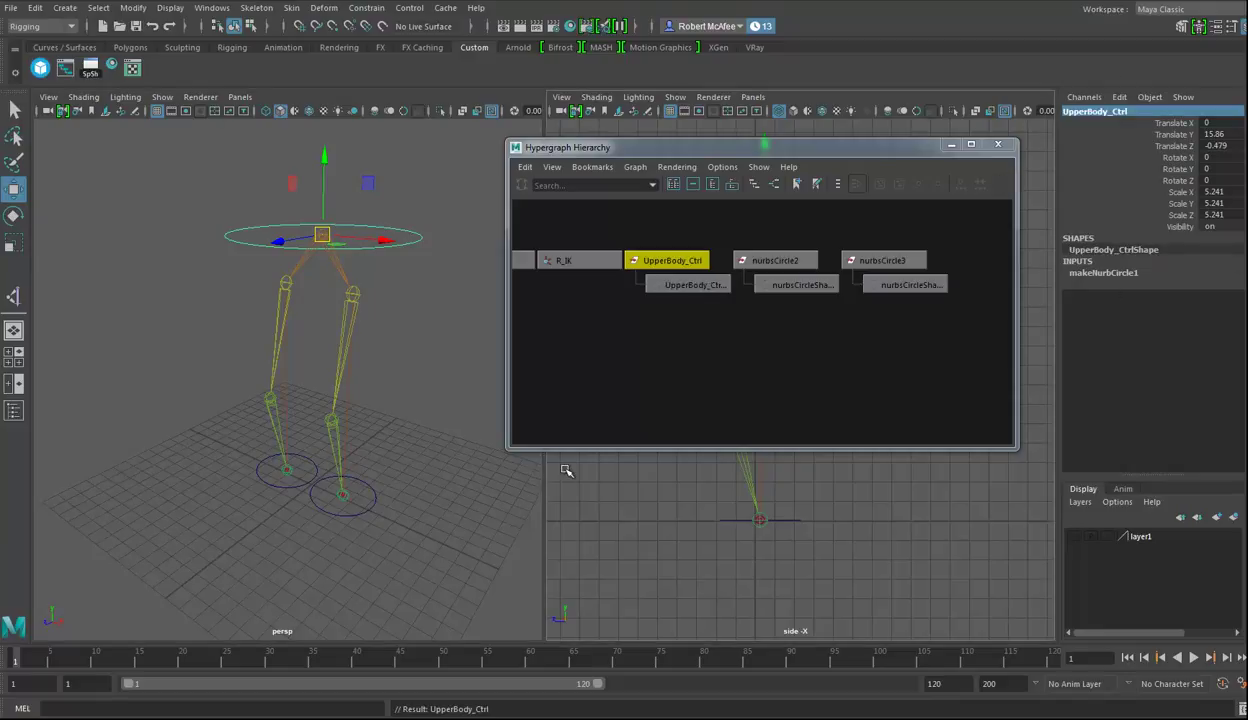
- Delete the construction history of UpperBody_Ctrl and freeze its transformations
key(alt+shift+d)
click(133, 7)
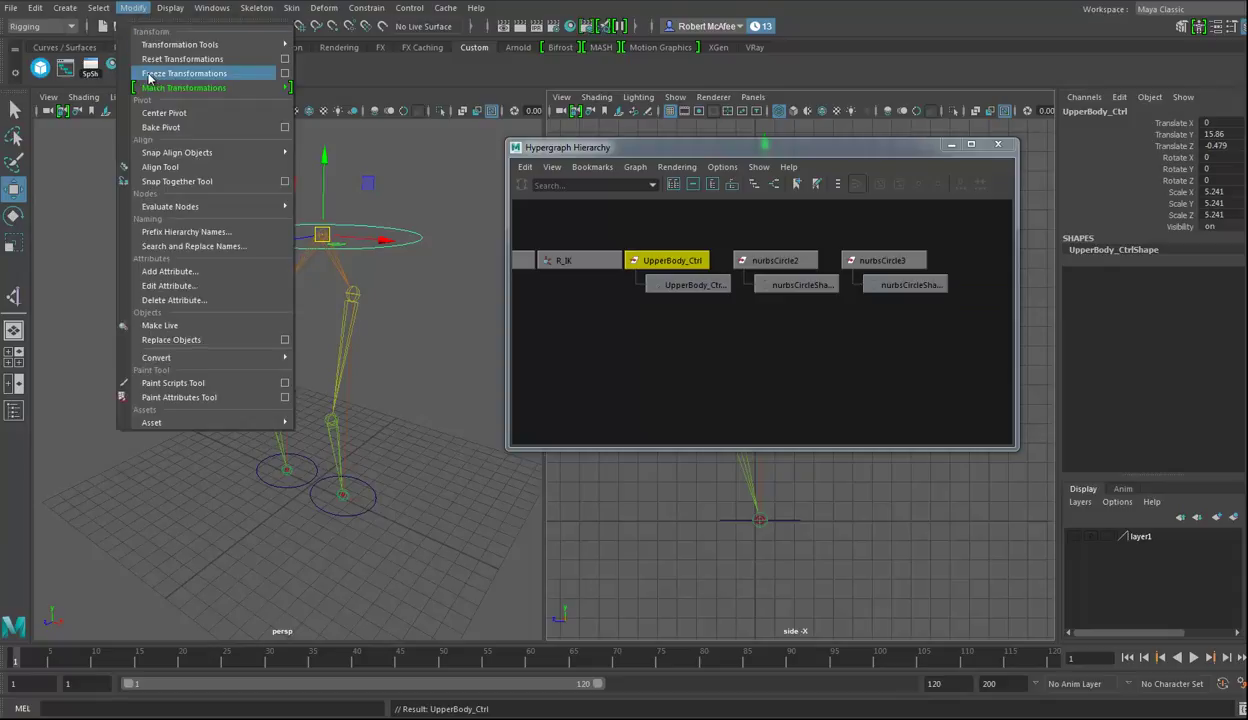
click(164, 74)
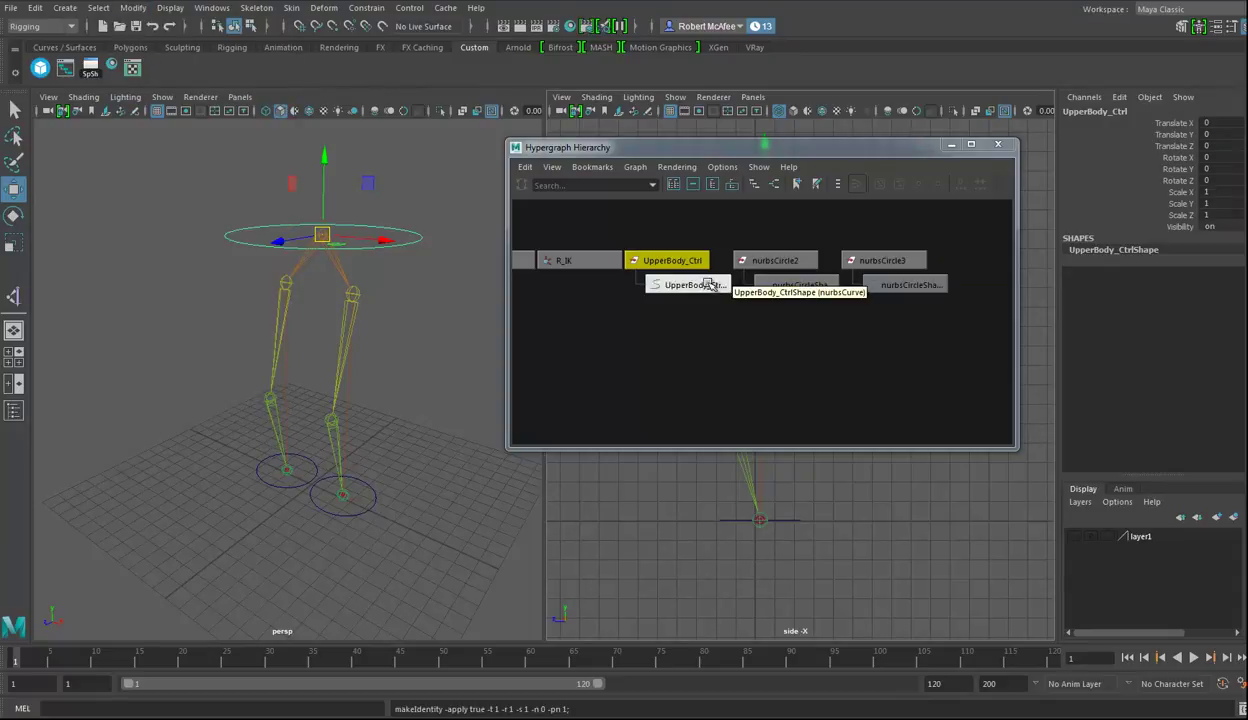
- Rename nurbsCircle2 at the L_ ankle as LFoot_Ctrl and freeze its transformations
click(780, 261)
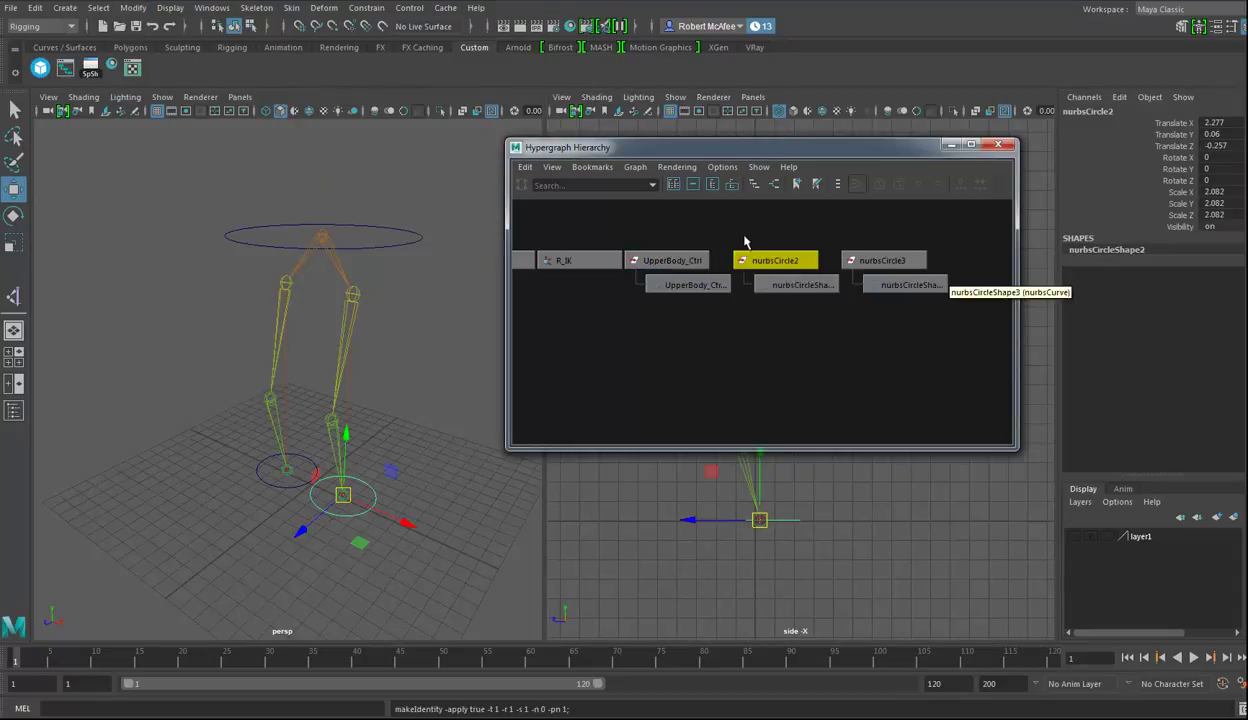
double_click(1112, 111)
key(BackSpace)
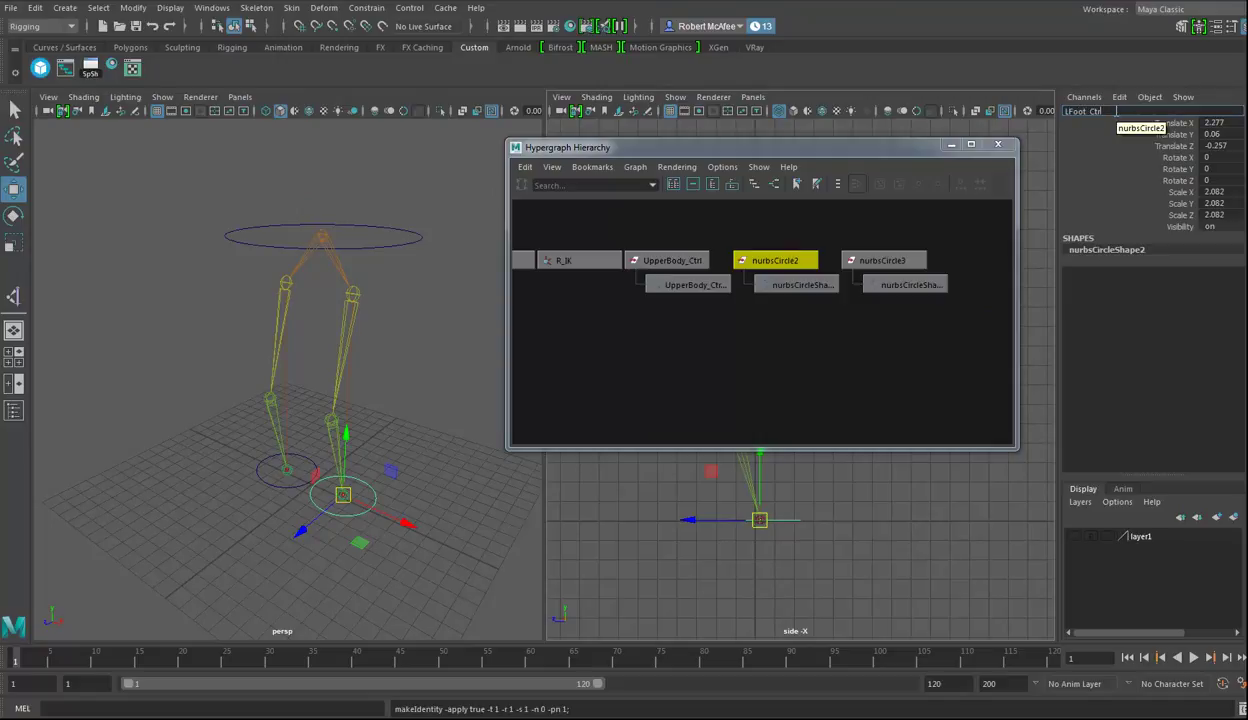
key(Return)
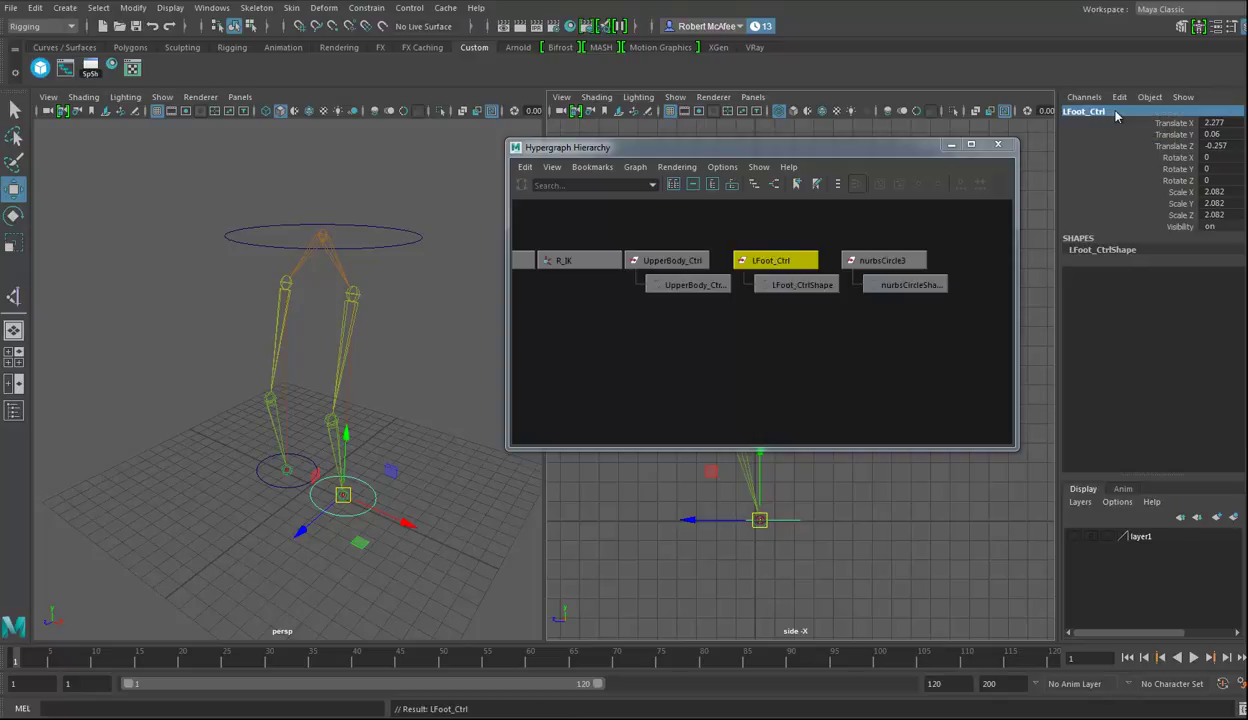
click(133, 8)
click(155, 74)
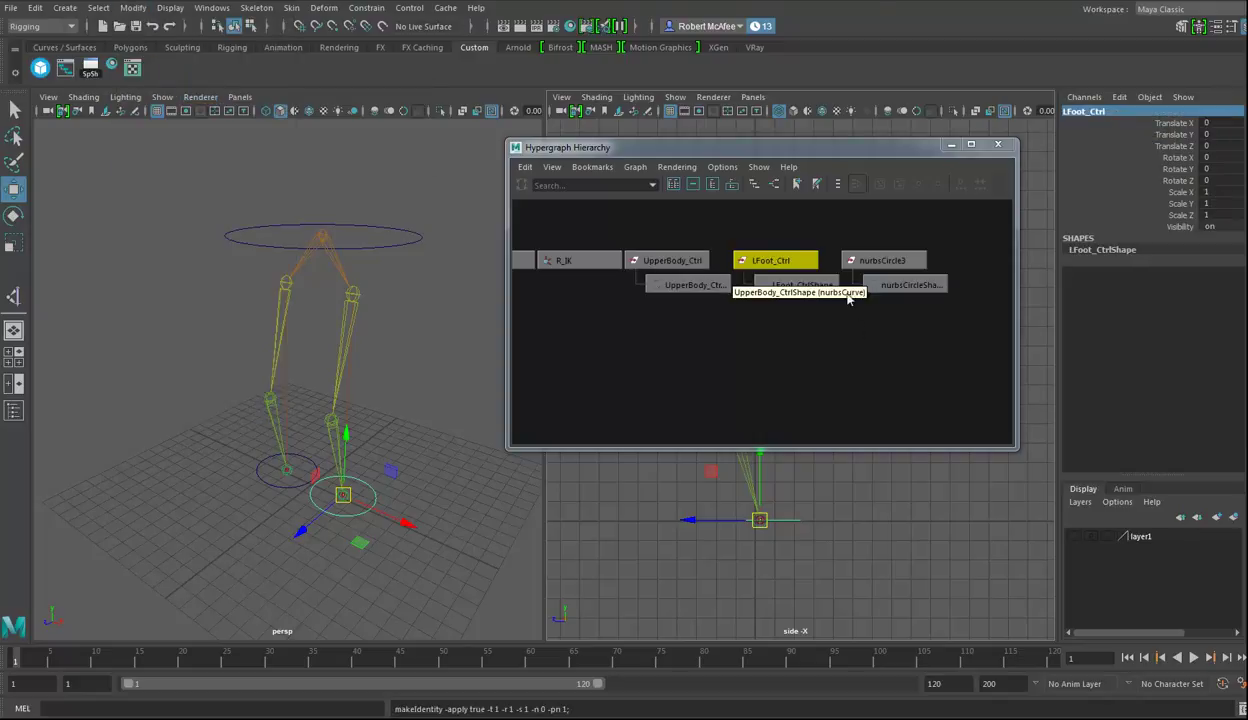
- Rename nurbsCircle3 at the R_ ankle as RFoot_Ctrl
click(882, 259)
double_click(1095, 111)
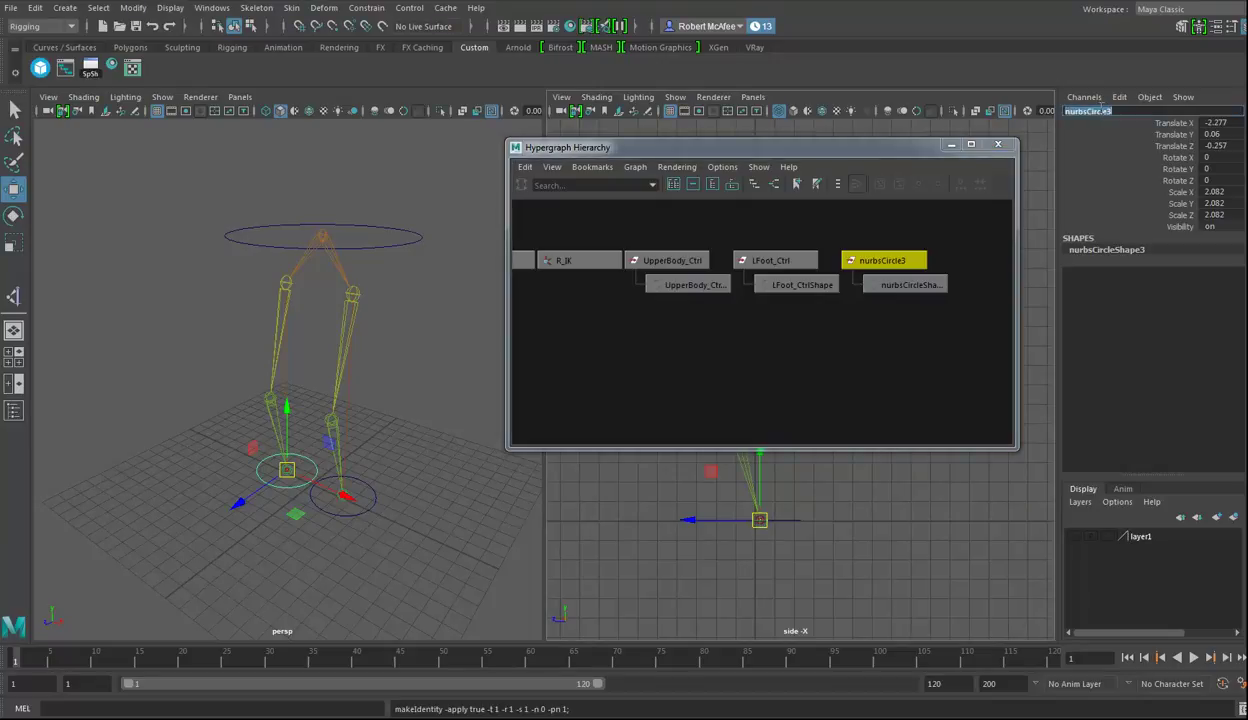
text(RFoot_Ctrl)
key(Return)
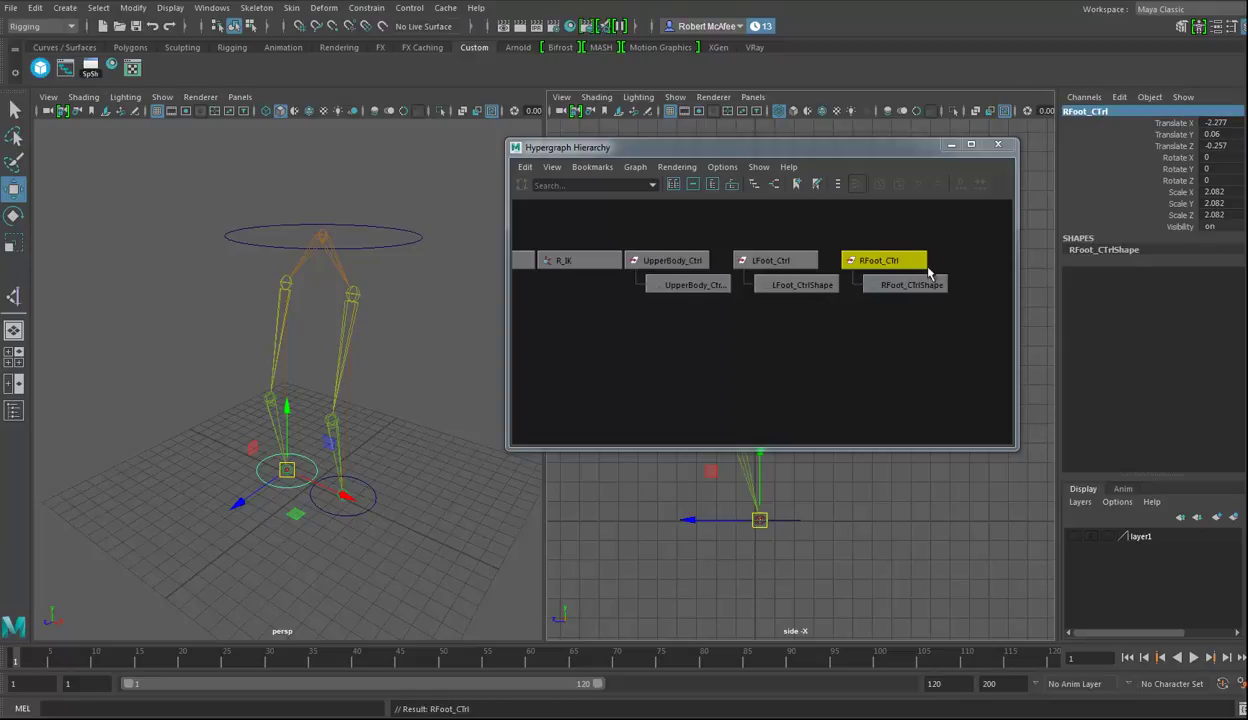
double_click(1090, 111)
click(1100, 112)
key(BackSpace)
text(t)
key(Return)
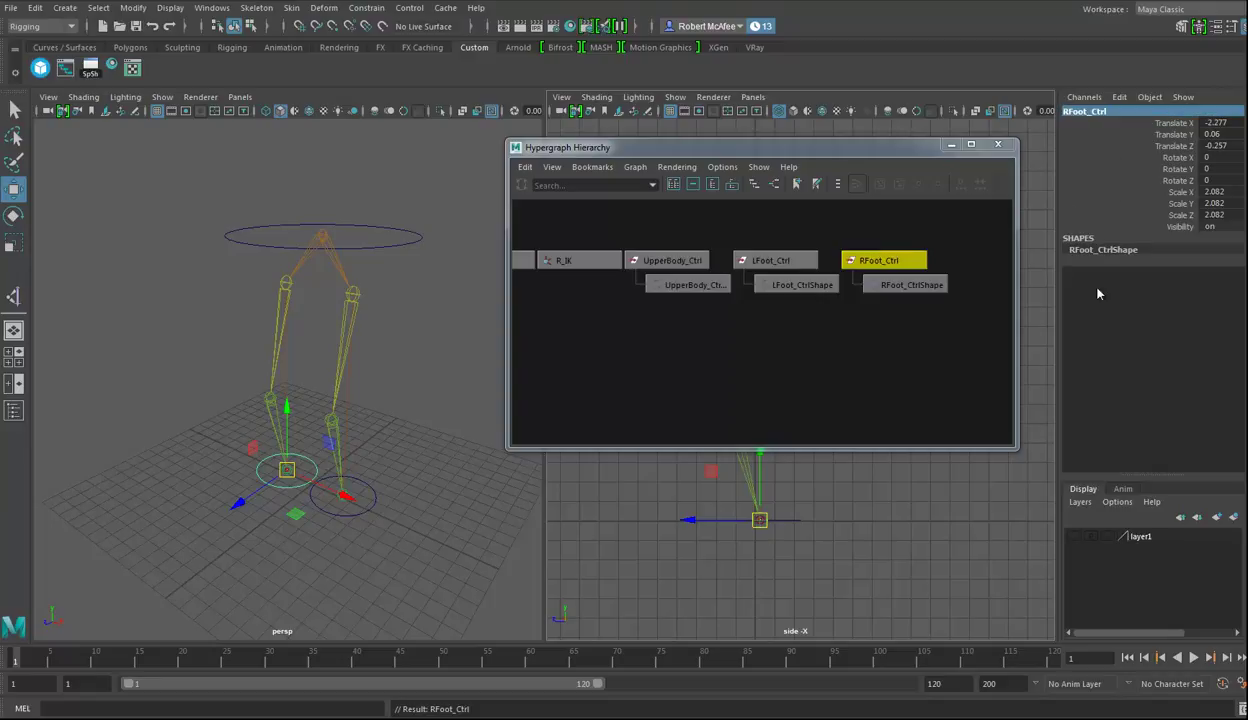
click(133, 7)
- Activate the EP Curve Tool with its curve degree set to 1 Linear
alt+drag(345, 446, 396, 389)
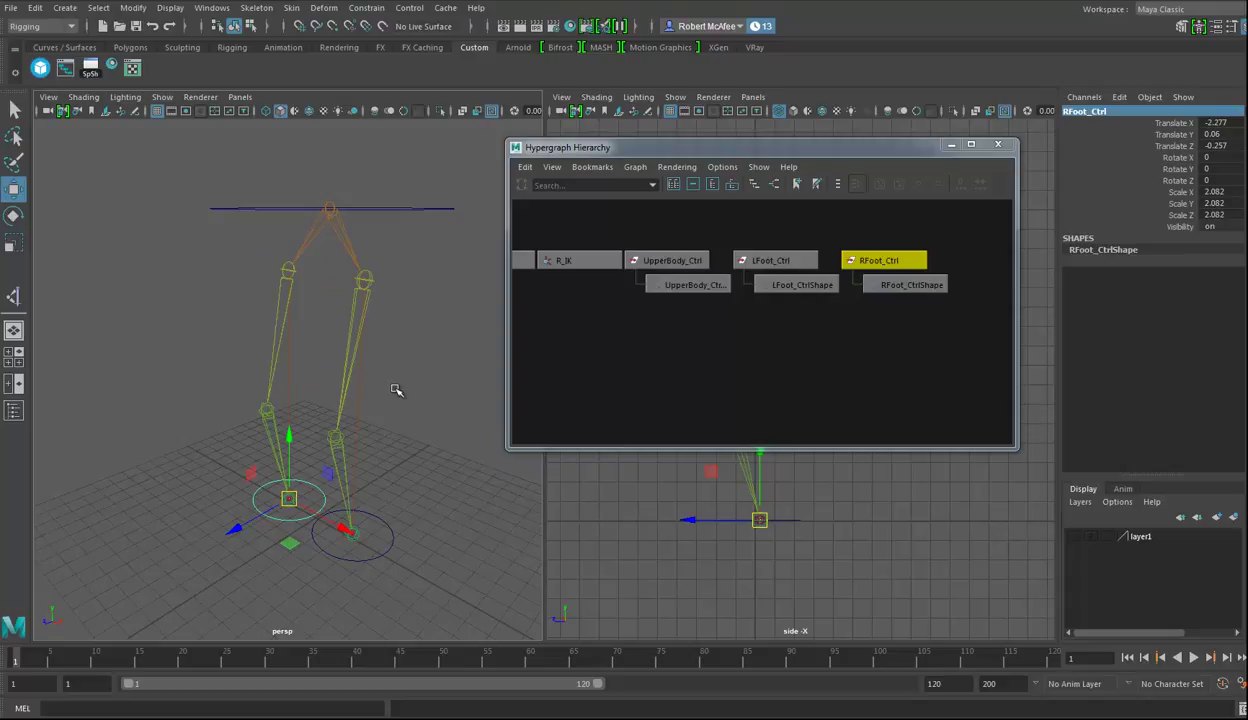
alt+drag(435, 457, 372, 442)
alt+drag(275, 436, 270, 415)
click(64, 8)
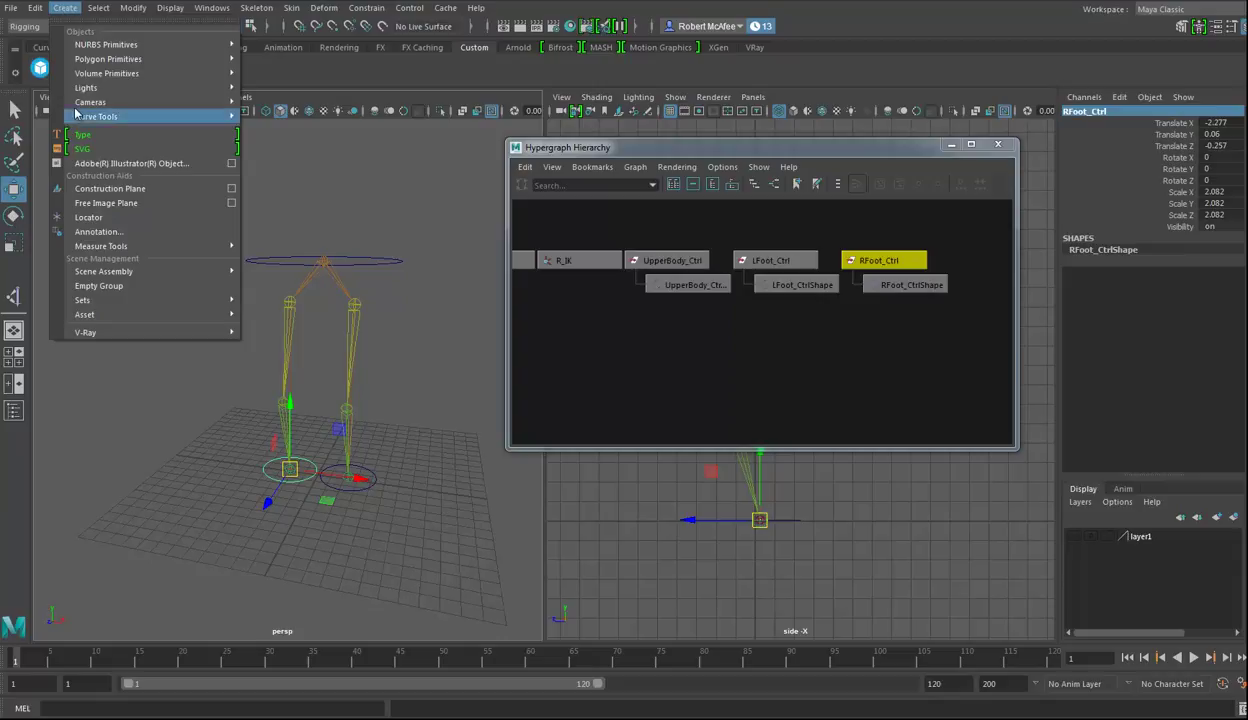
mouse_move(110, 117)
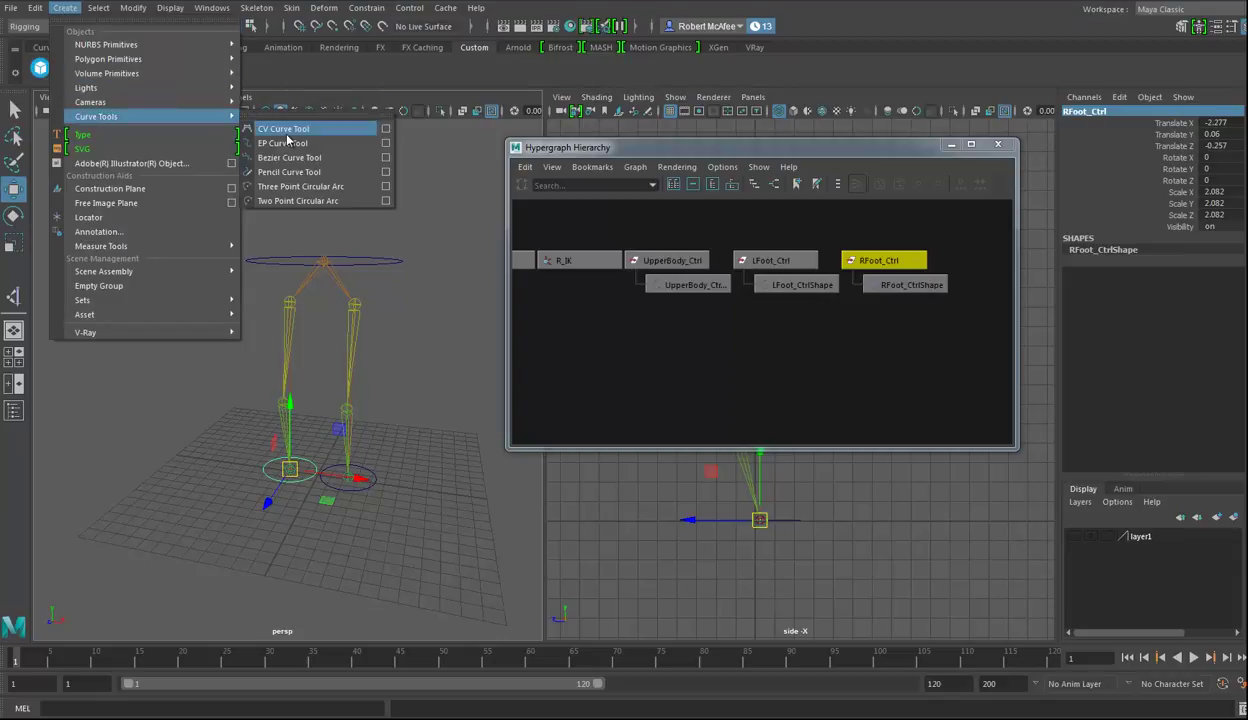
click(385, 143)
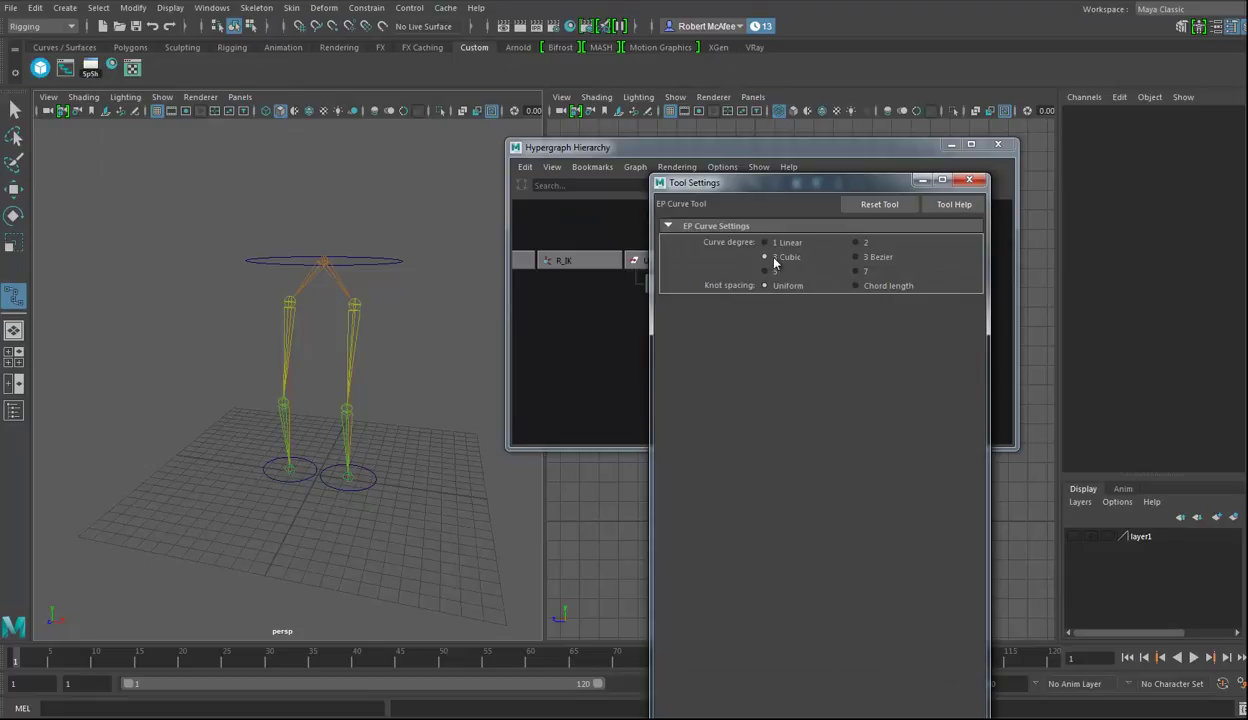
click(973, 179)
- Draw a closed four-way arrow curve snapped to the grid around the origin, enclosing the space beneath both feet
alt+drag(240, 520, 281, 554)
alt+right_drag(281, 554, 316, 535)
alt+middle_drag(316, 535, 252, 444)
alt+drag(252, 446, 286, 457)
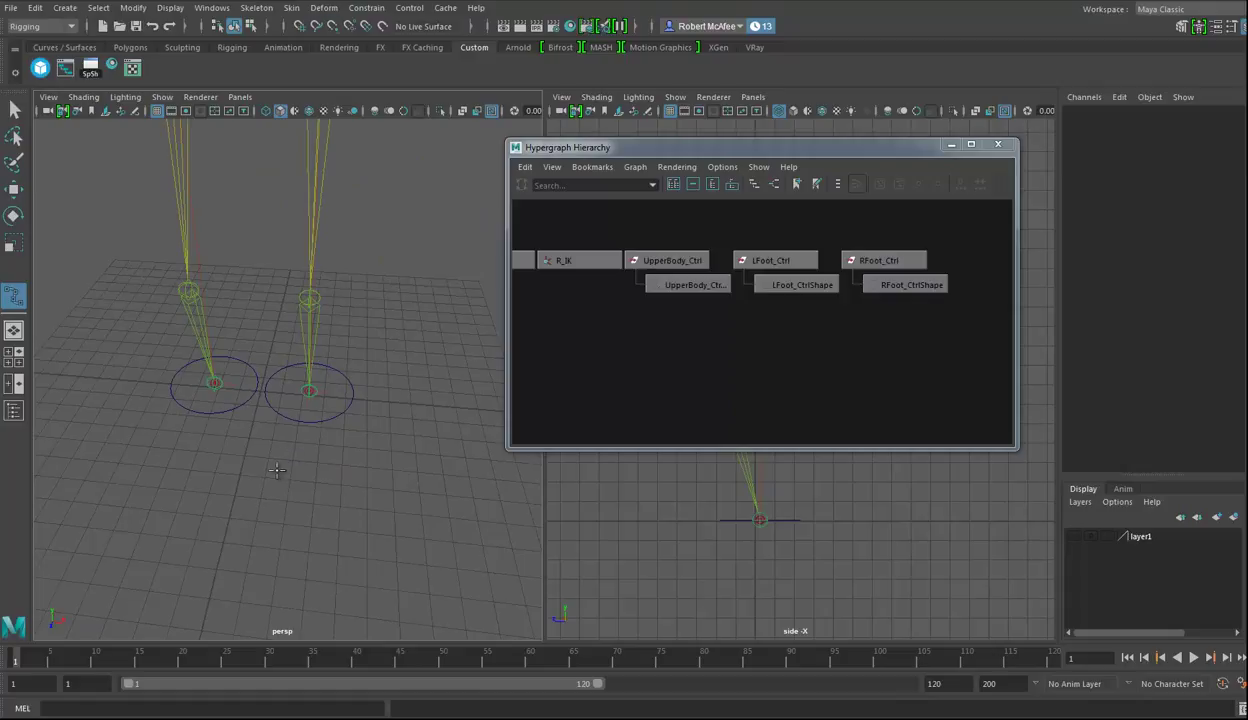
key(x)
click(240, 478)
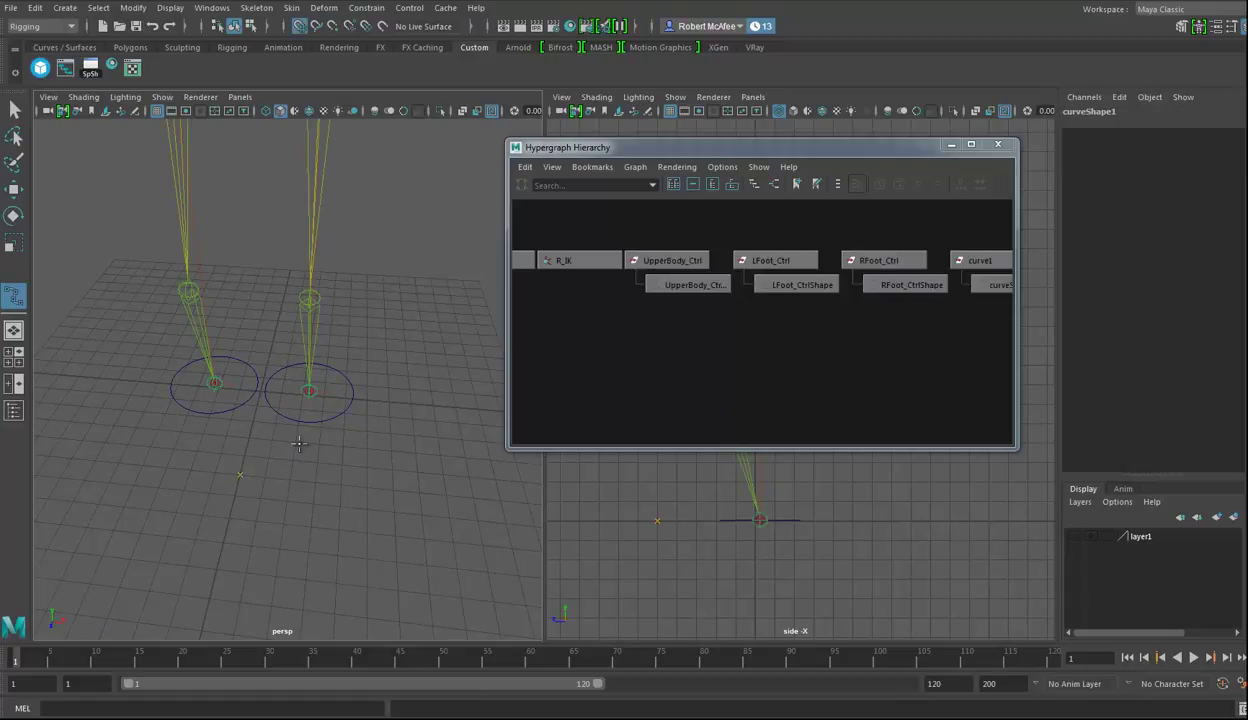
click(276, 413)
click(322, 418)
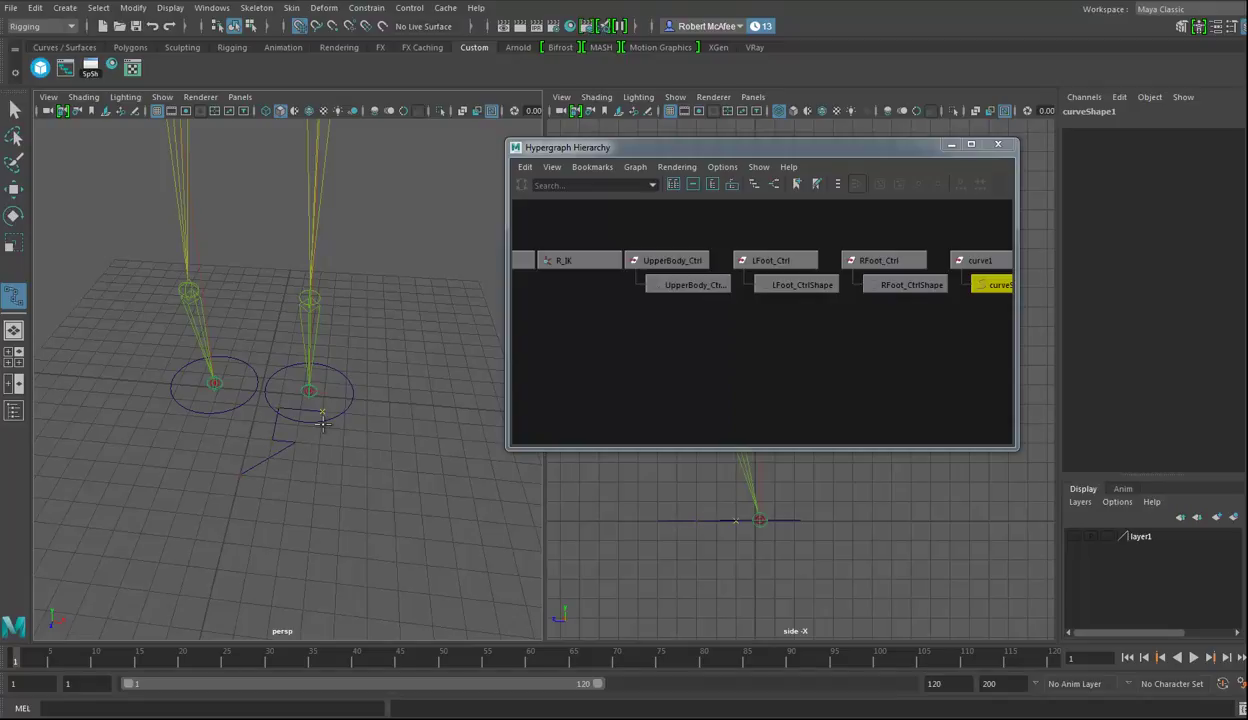
click(369, 401)
click(326, 384)
click(275, 329)
click(170, 377)
click(183, 418)
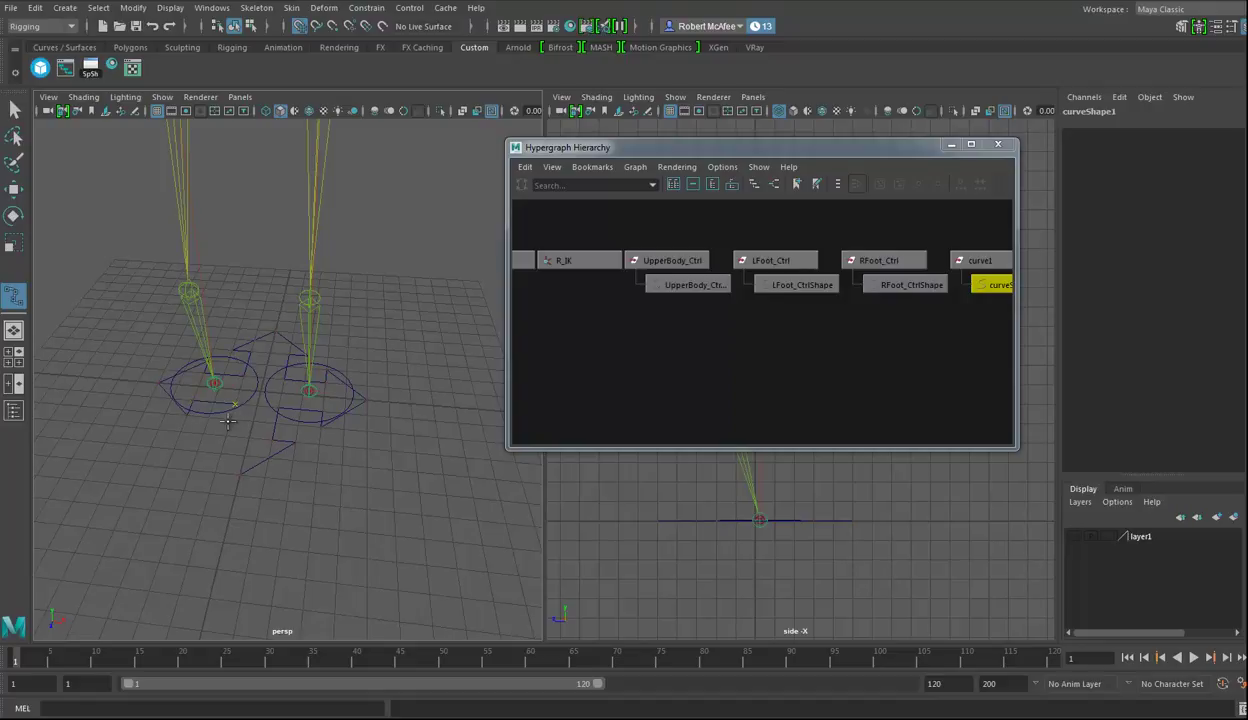
click(242, 474)
key(Return)
- Rename the four-way arrow curve as God_Ctrl
key(w)
double_click(1100, 111)
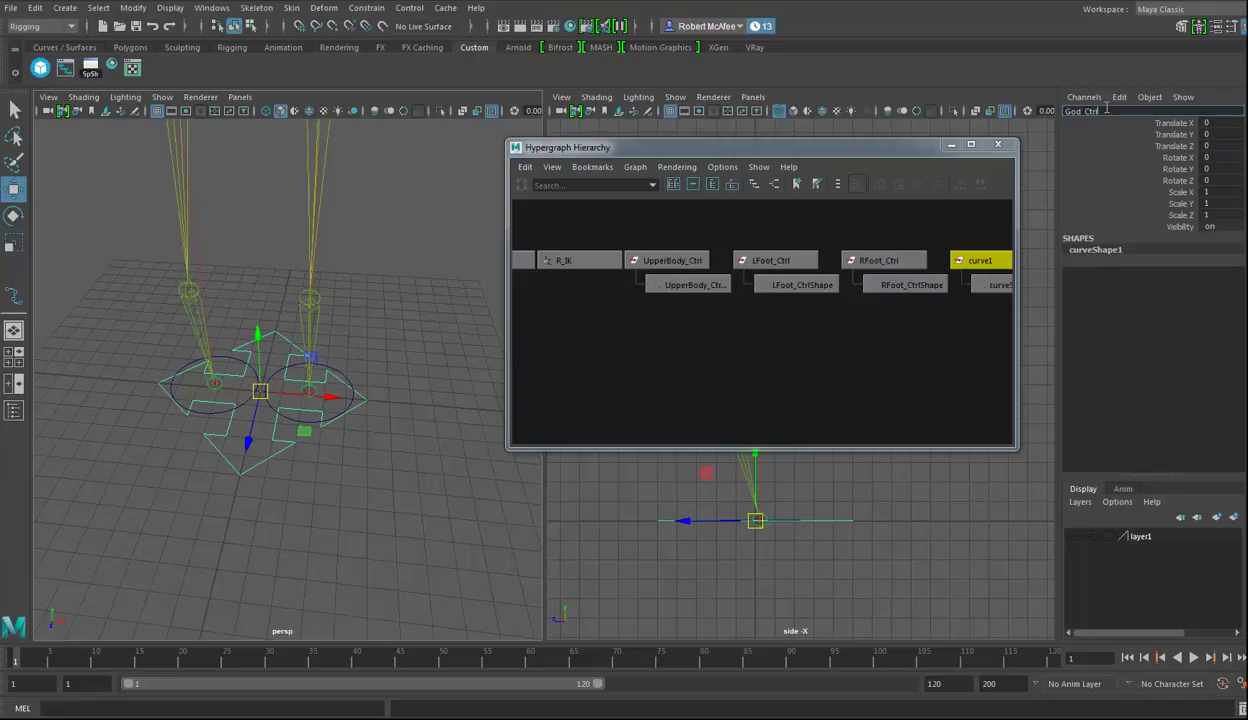
text(God_Ctrl)
key(Return)
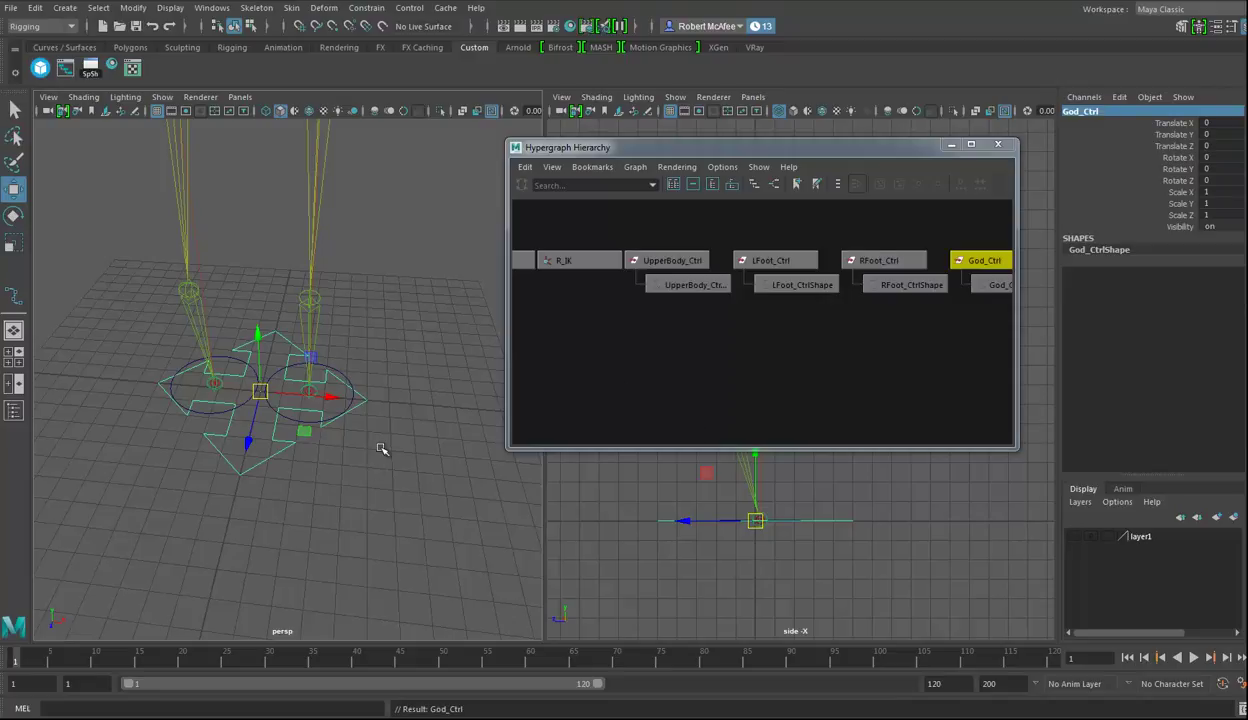
- Scale God_Ctrl uniformly to about 3.19 so it surrounds both foot controls, and freeze its transformations
key(r)
drag(260, 391, 590, 384)
scroll(287, 455, down, 4)
alt+drag(292, 443, 225, 390)
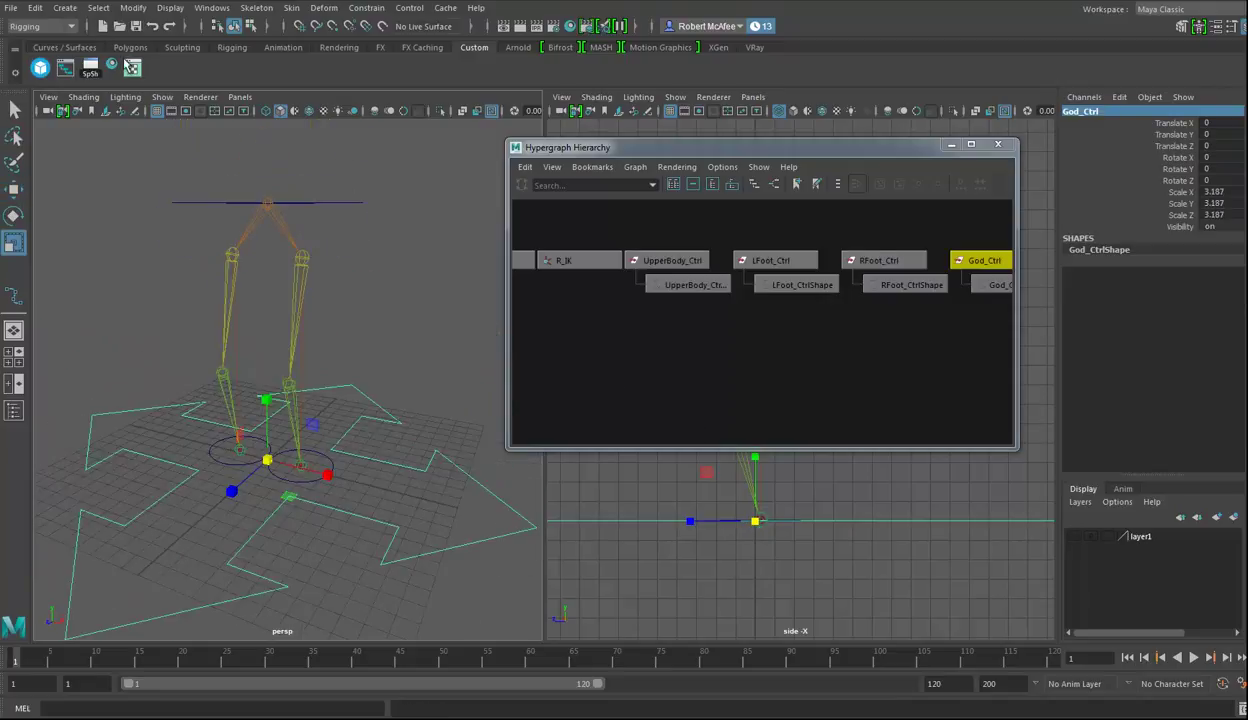
click(134, 8)
click(178, 74)
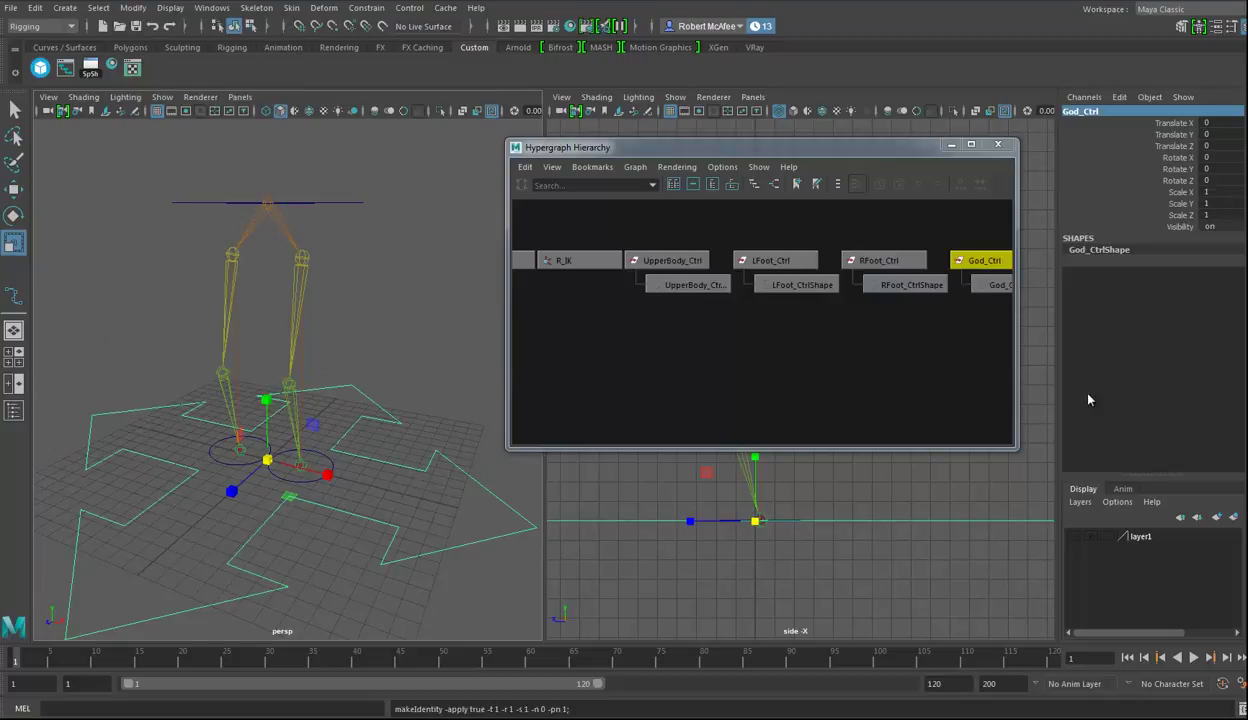
- Parent-constrain the Pelvis joint to the UpperBody_Ctrl curve
scroll(764, 376, down, 3)
alt+middle_drag(834, 388, 784, 391)
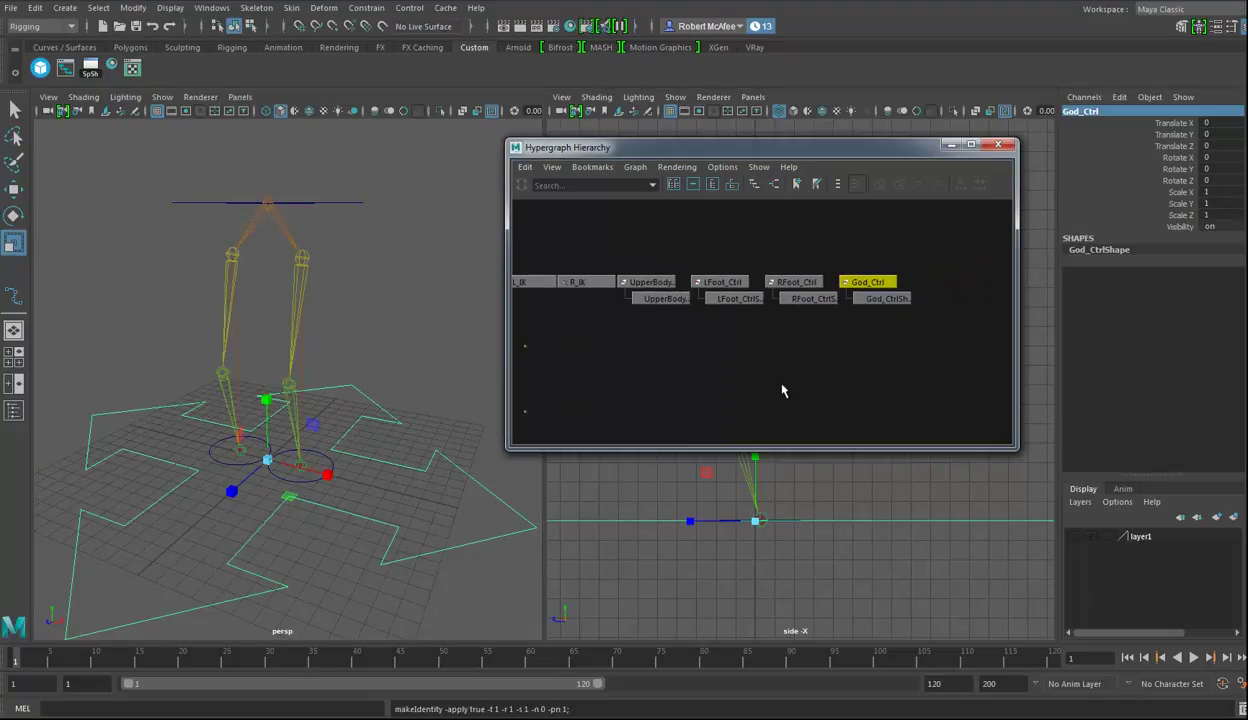
alt+drag(436, 404, 370, 326)
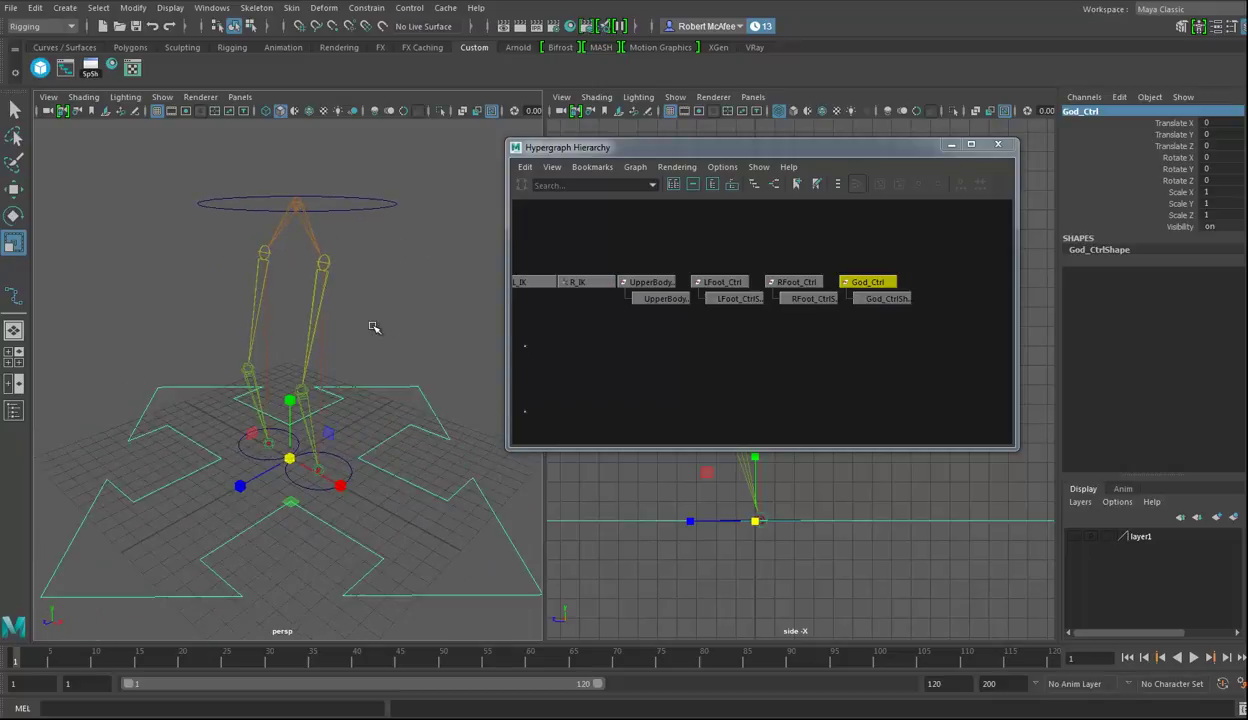
drag(892, 152, 1056, 141)
alt+drag(398, 435, 395, 416)
drag(386, 228, 437, 288)
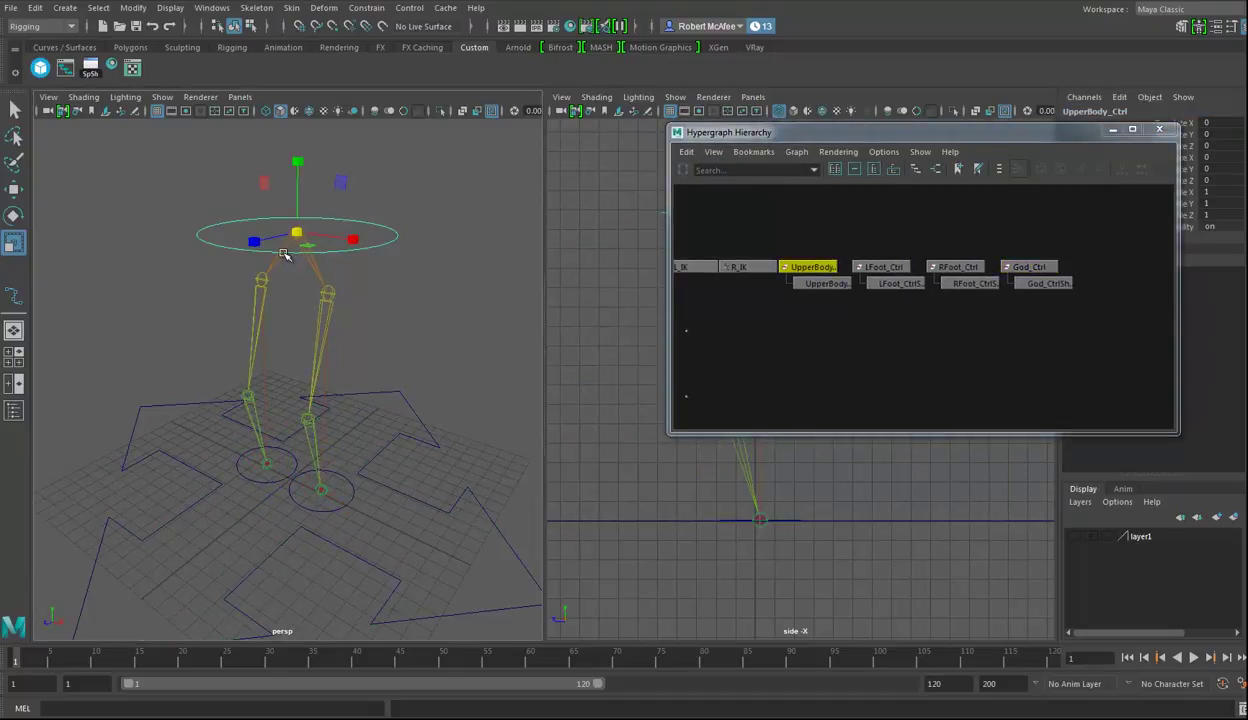
click(284, 254)
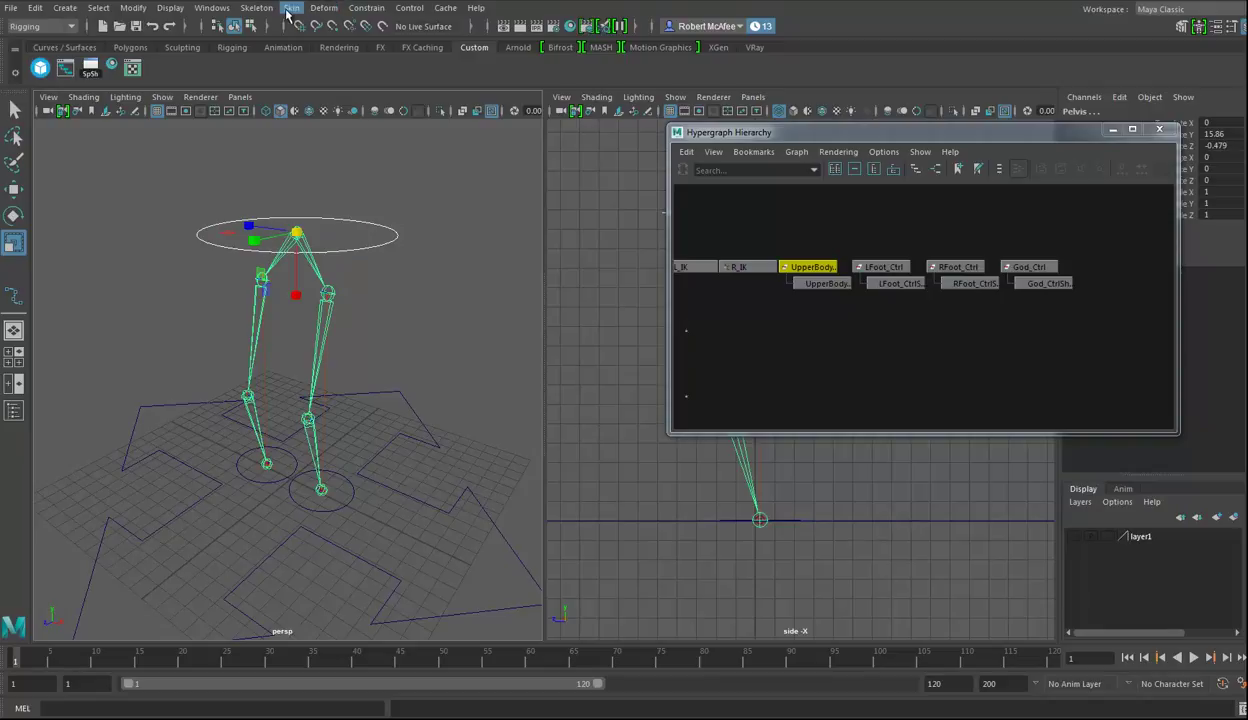
click(366, 8)
click(382, 45)
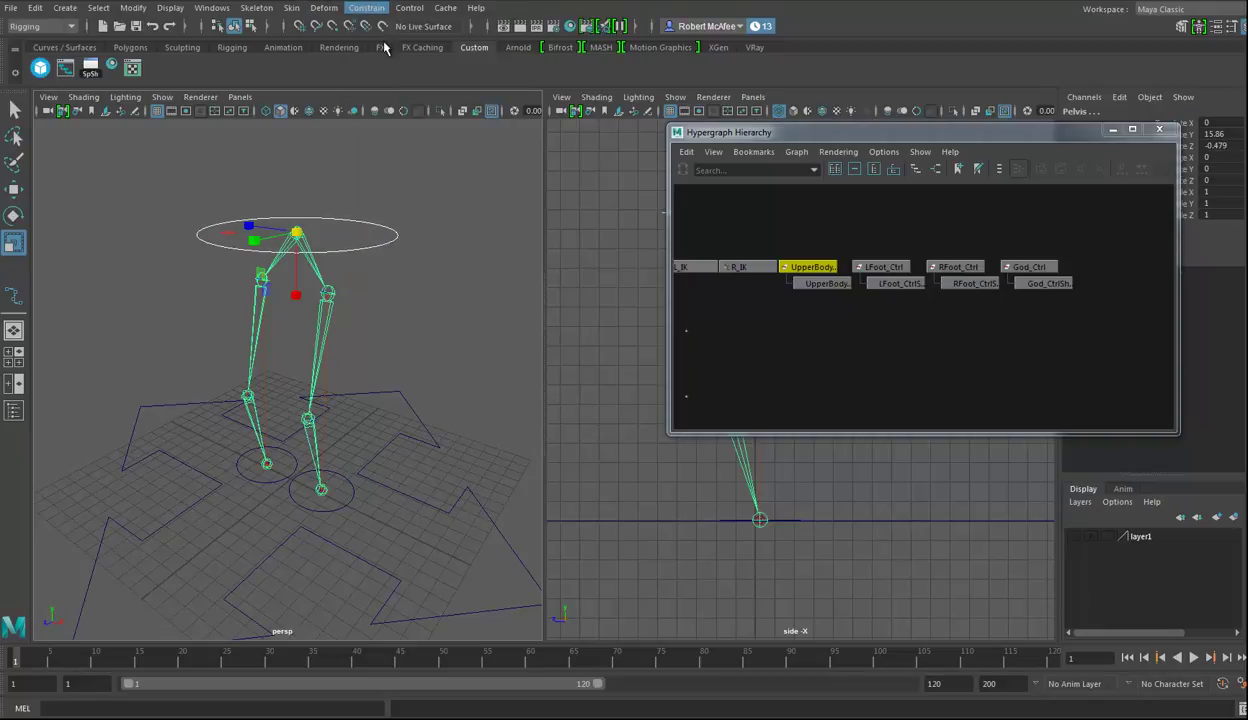
- Parent-constrain the left leg's L_IK handle to the LFoot_Ctrl curve
click(350, 495)
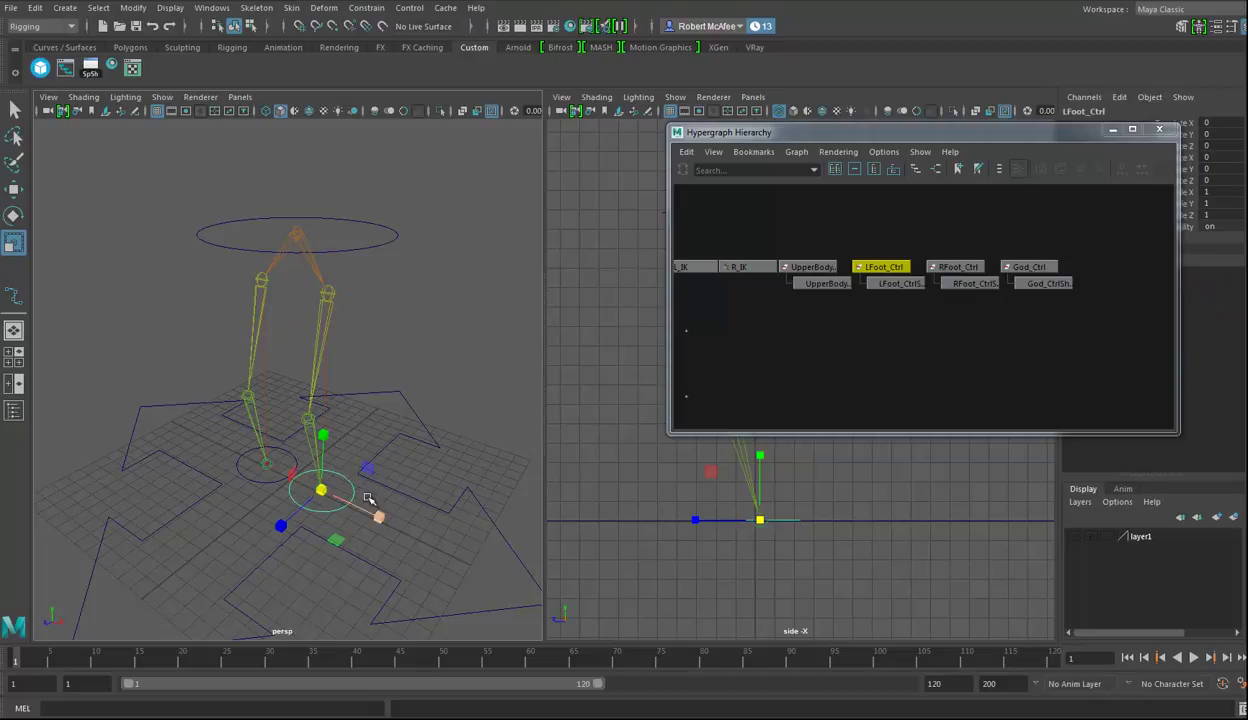
shift+click(318, 478)
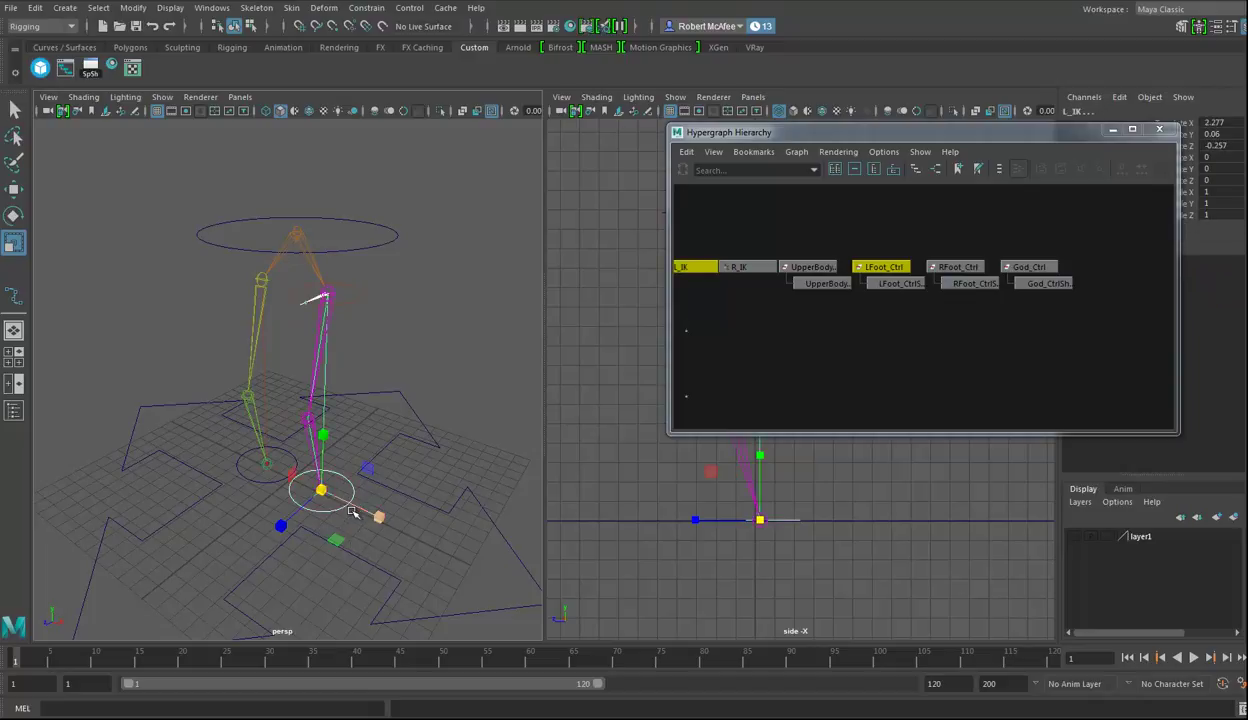
click(366, 8)
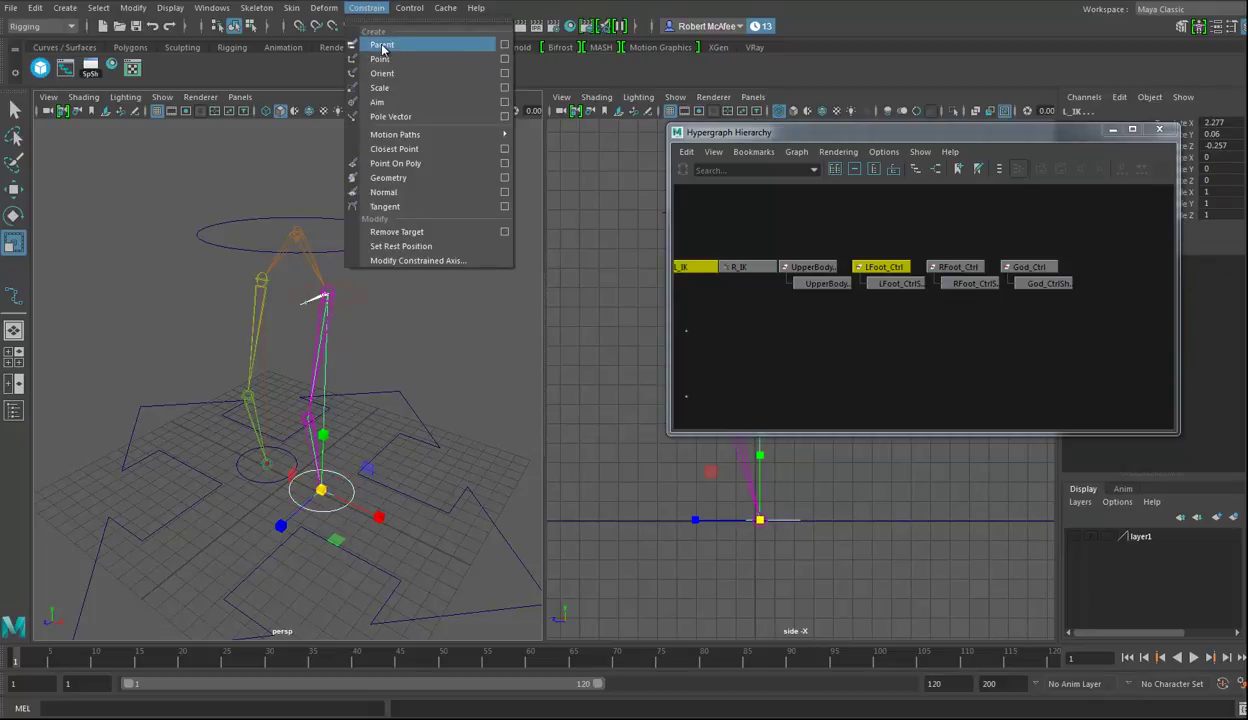
click(385, 43)
- Parent-constrain the right leg's R_IK handle to the RFoot_Ctrl curve
click(267, 482)
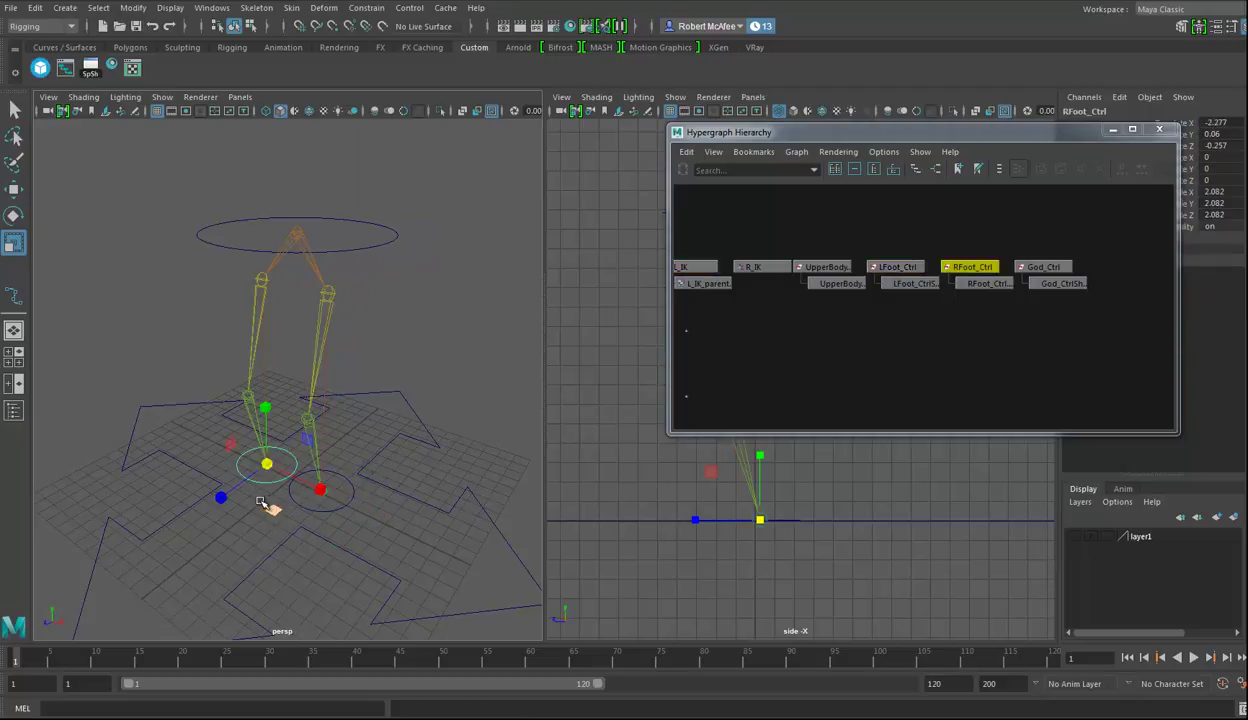
shift+click(265, 462)
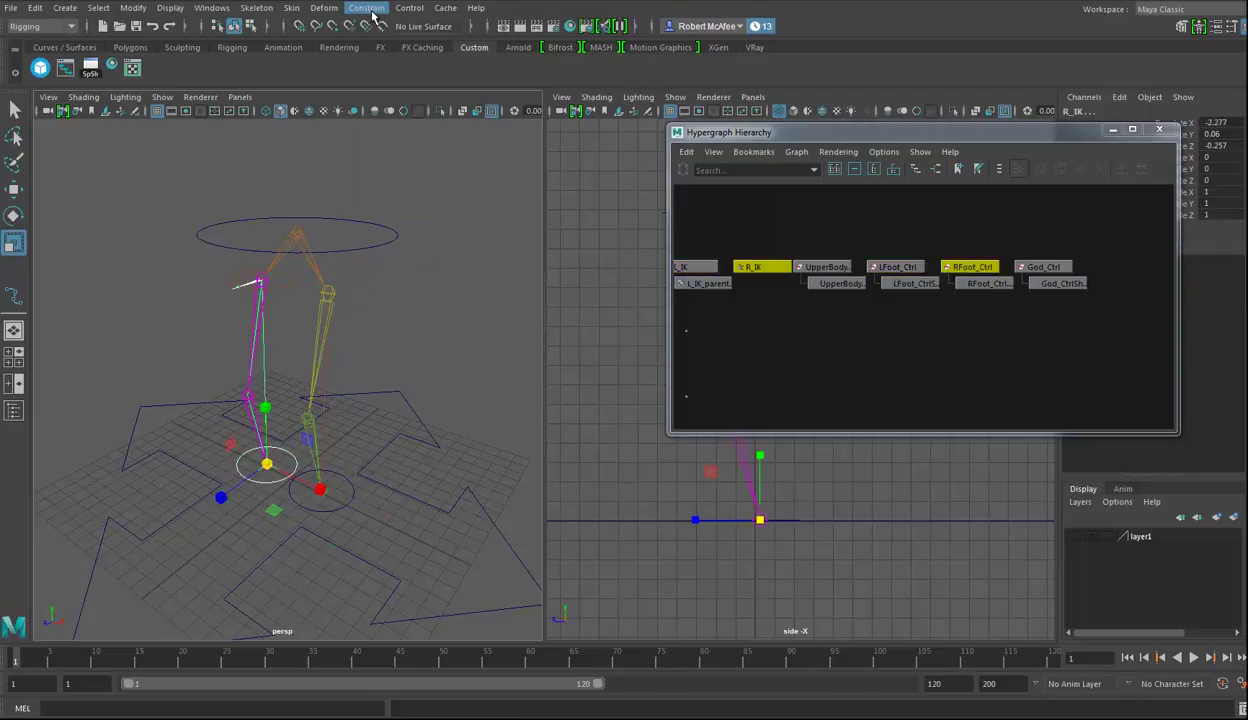
click(366, 8)
click(382, 43)
alt+drag(358, 410, 392, 372)
alt+middle_drag(903, 353, 910, 372)
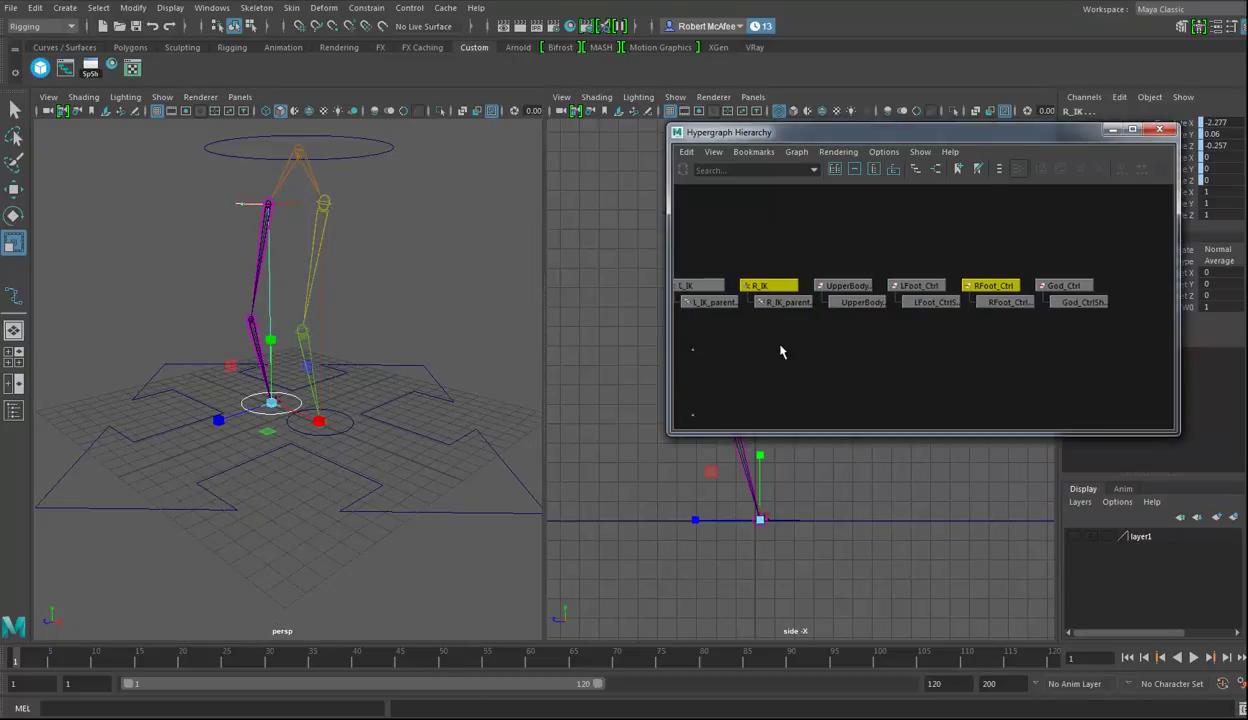
- Parent the UpperBody_Ctrl curve under God_Ctrl in the hierarchy
alt+middle_drag(799, 360, 849, 369)
drag(825, 279, 757, 311)
alt+middle_drag(377, 309, 402, 384)
click(328, 241)
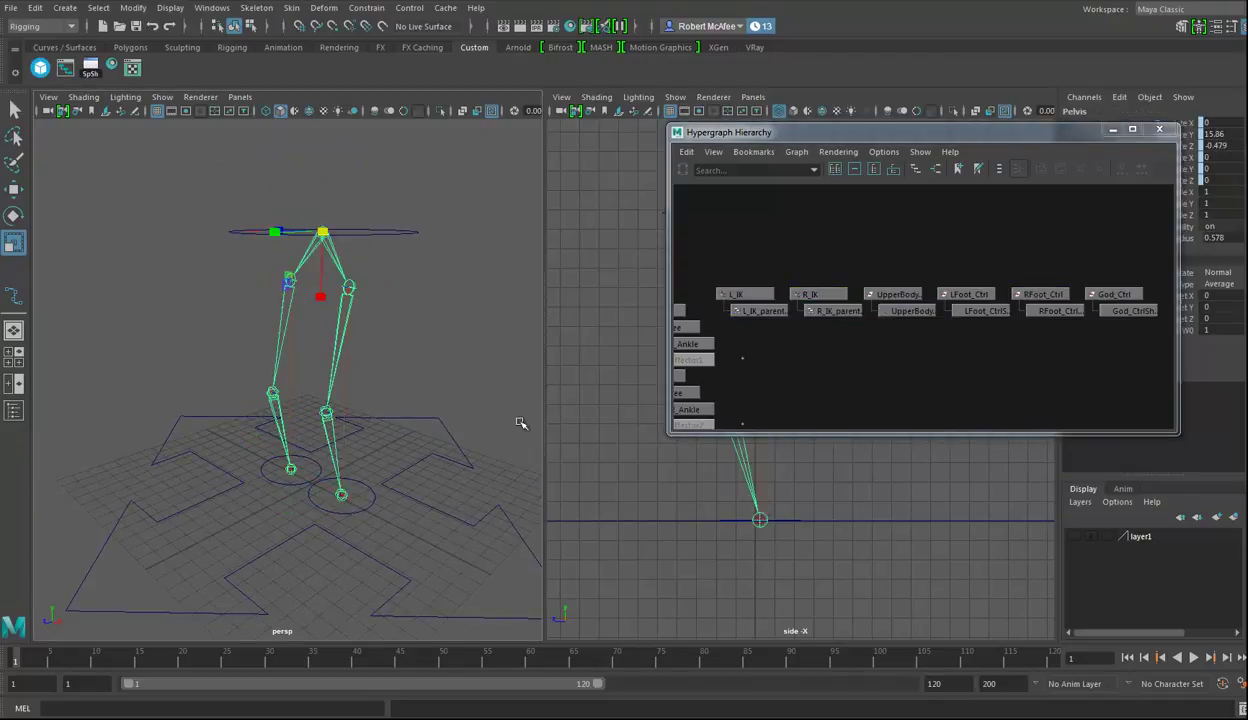
alt+middle_drag(922, 331, 819, 273)
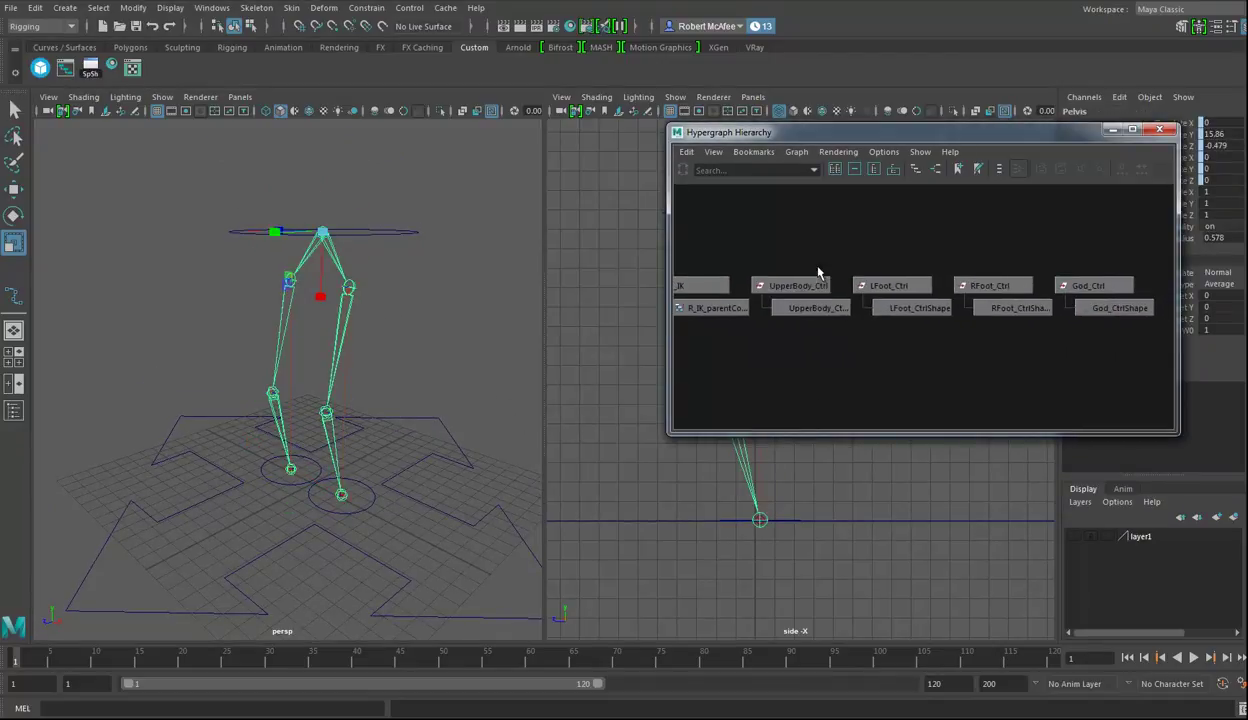
click(824, 287)
click(885, 286)
alt+middle_drag(1040, 290, 1010, 292)
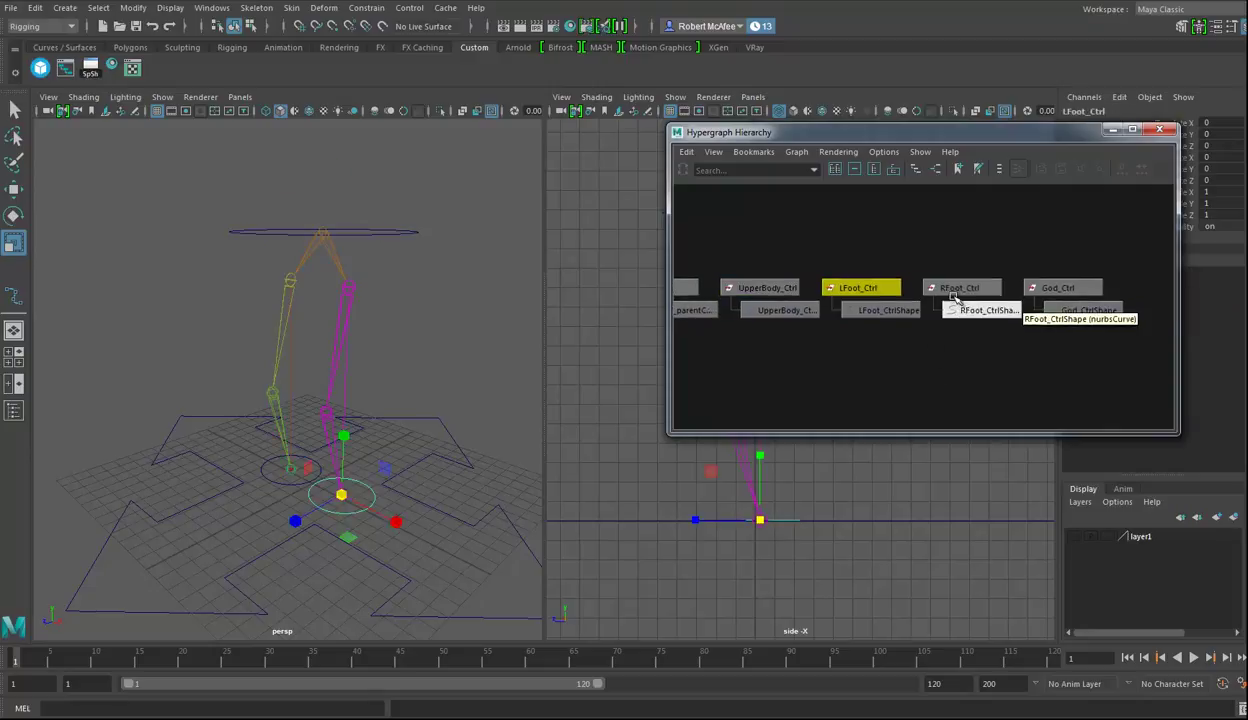
click(745, 287)
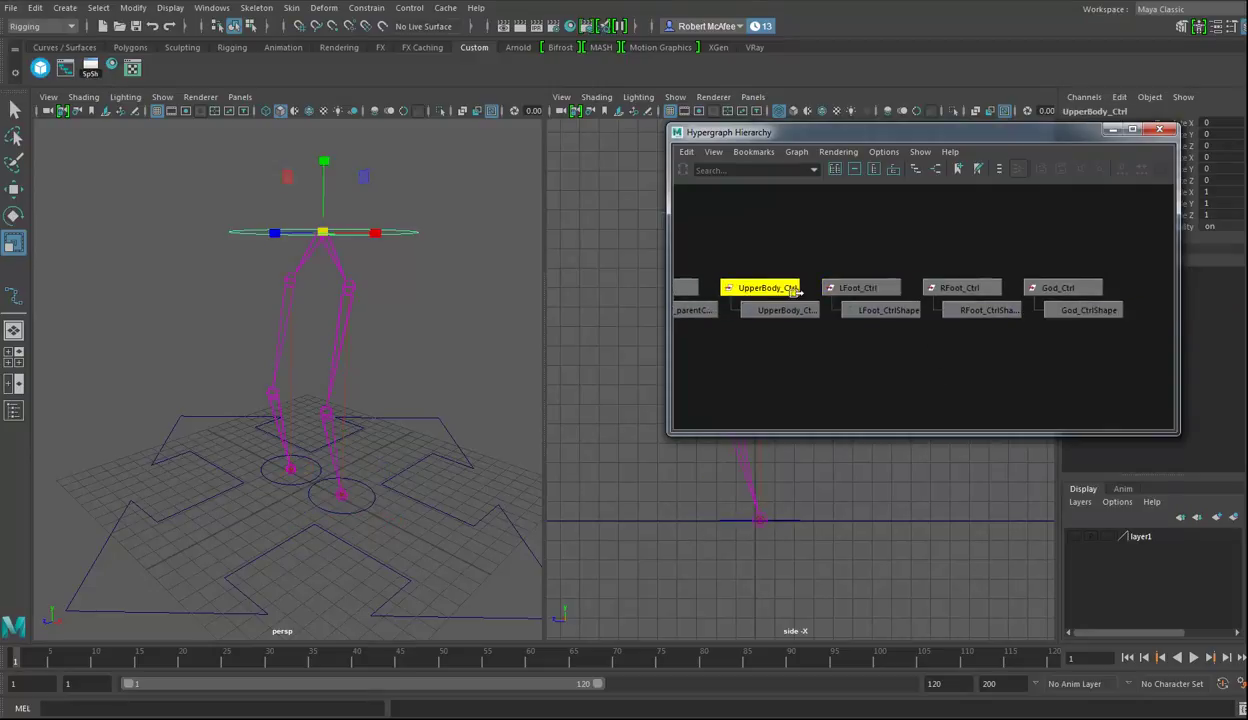
shift+click(1045, 287)
key(p)
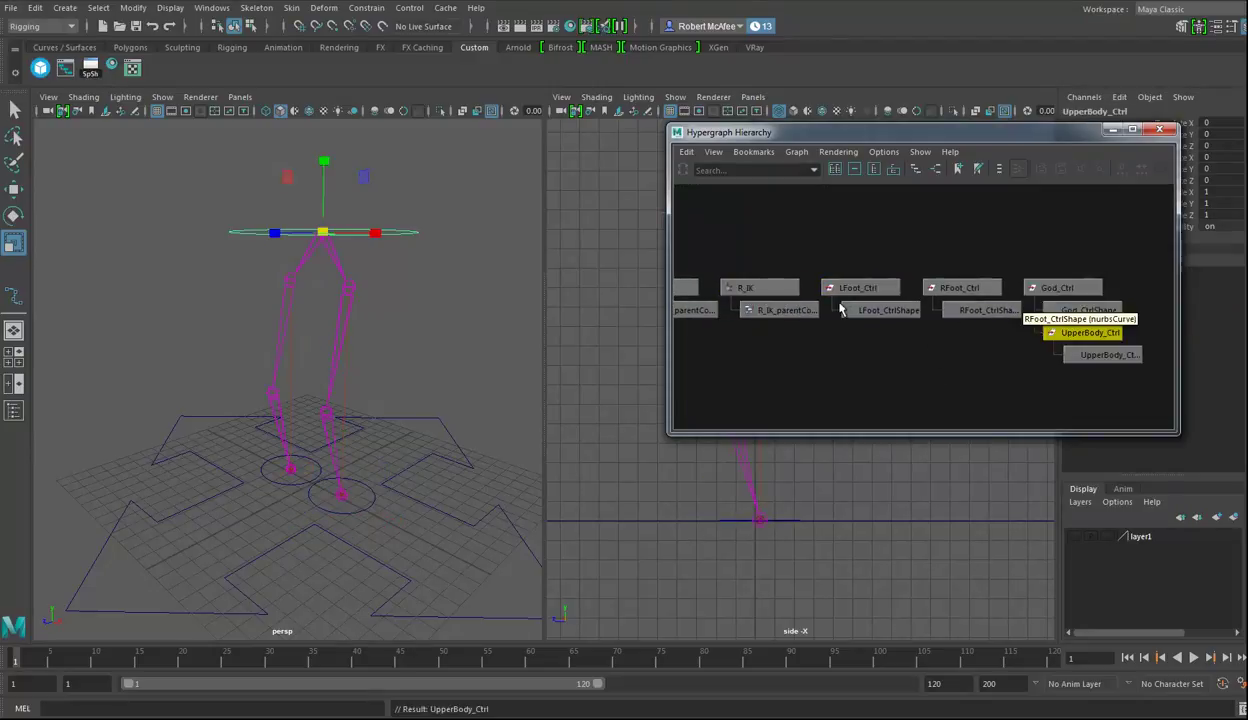
- Parent the LFoot_Ctrl and RFoot_Ctrl curves under God_Ctrl, and select God_Ctrl to check the hierarchy
drag(838, 257, 973, 295)
click(976, 298)
drag(847, 262, 968, 295)
shift+click(1045, 287)
key(p)
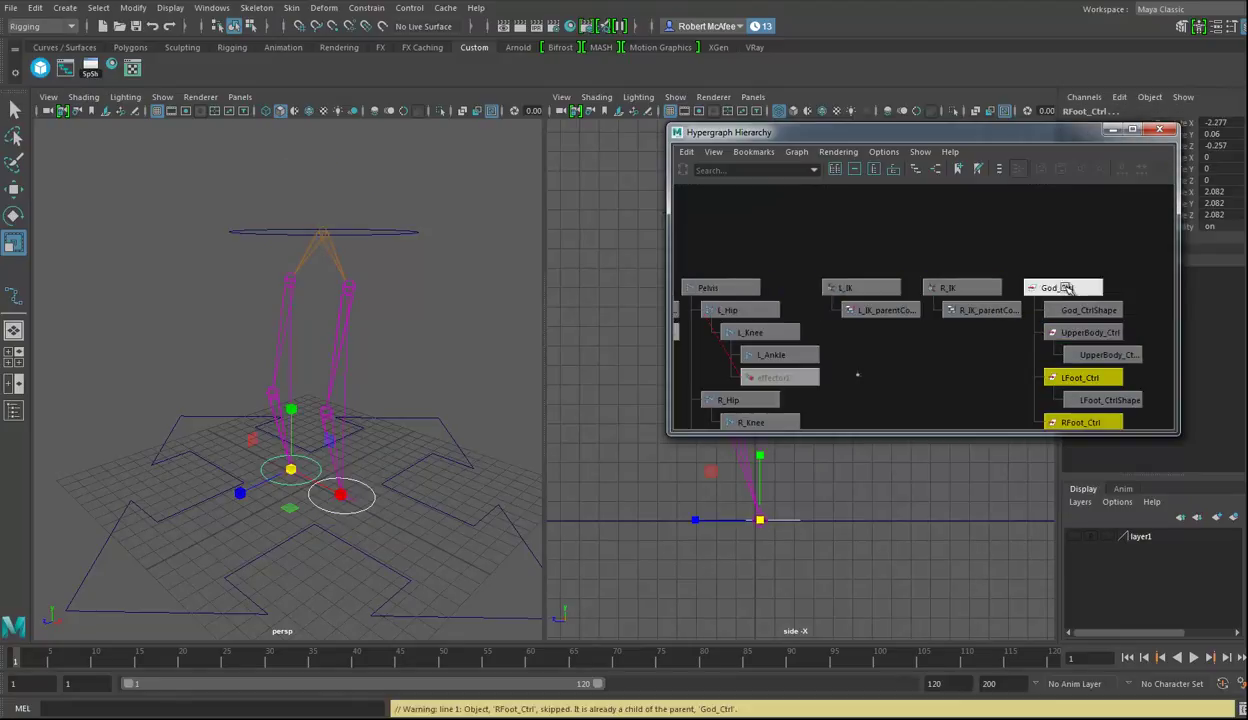
alt+middle_drag(1087, 360, 966, 306)
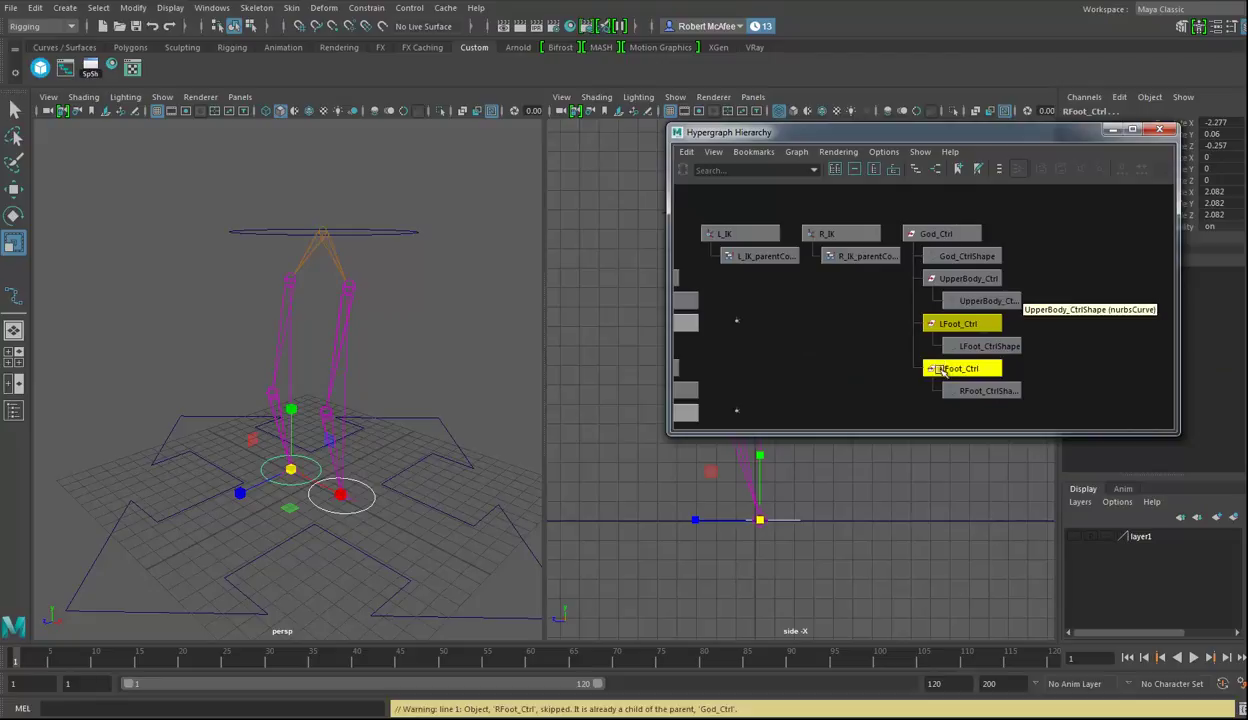
alt+right_drag(443, 504, 435, 488)
click(307, 499)
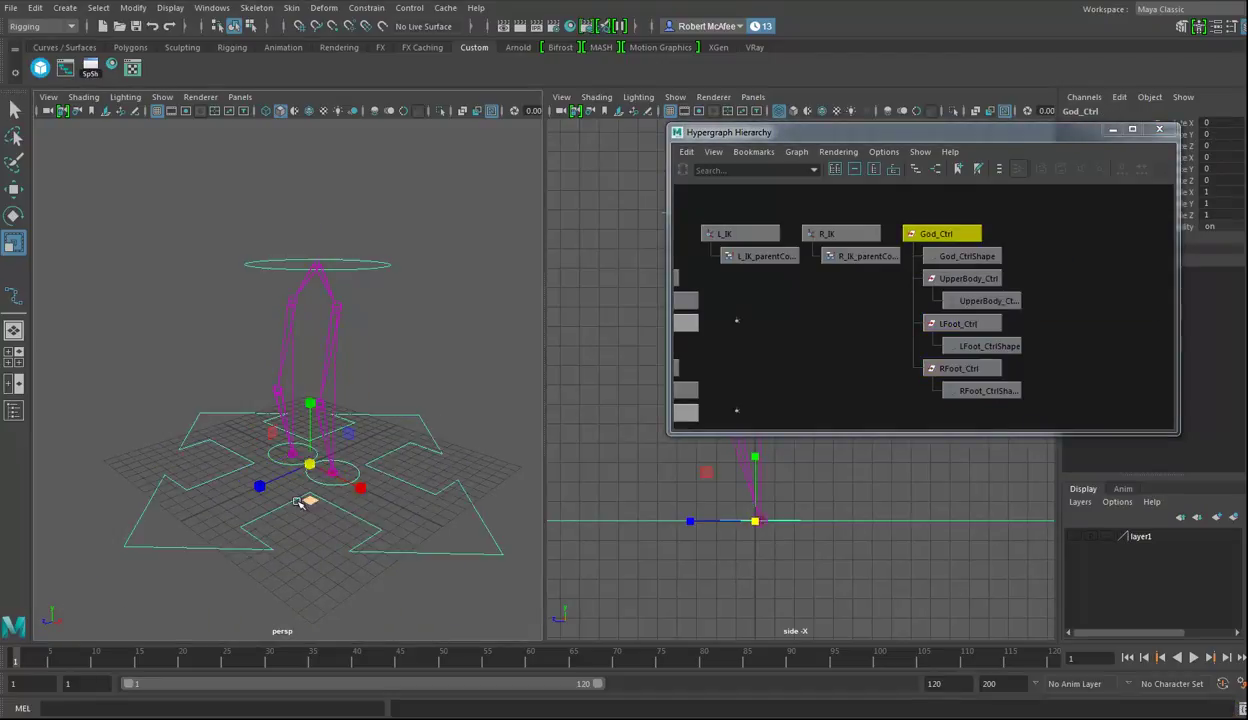
mouse_move(372, 431)
alt+mouse_down()
mouse_move(418, 437)
mouse_move(372, 425)
alt+mouse_up()
alt+drag(373, 475, 424, 489)
- Hide the L_IK and R_IK handles
alt+middle_drag(771, 329, 811, 340)
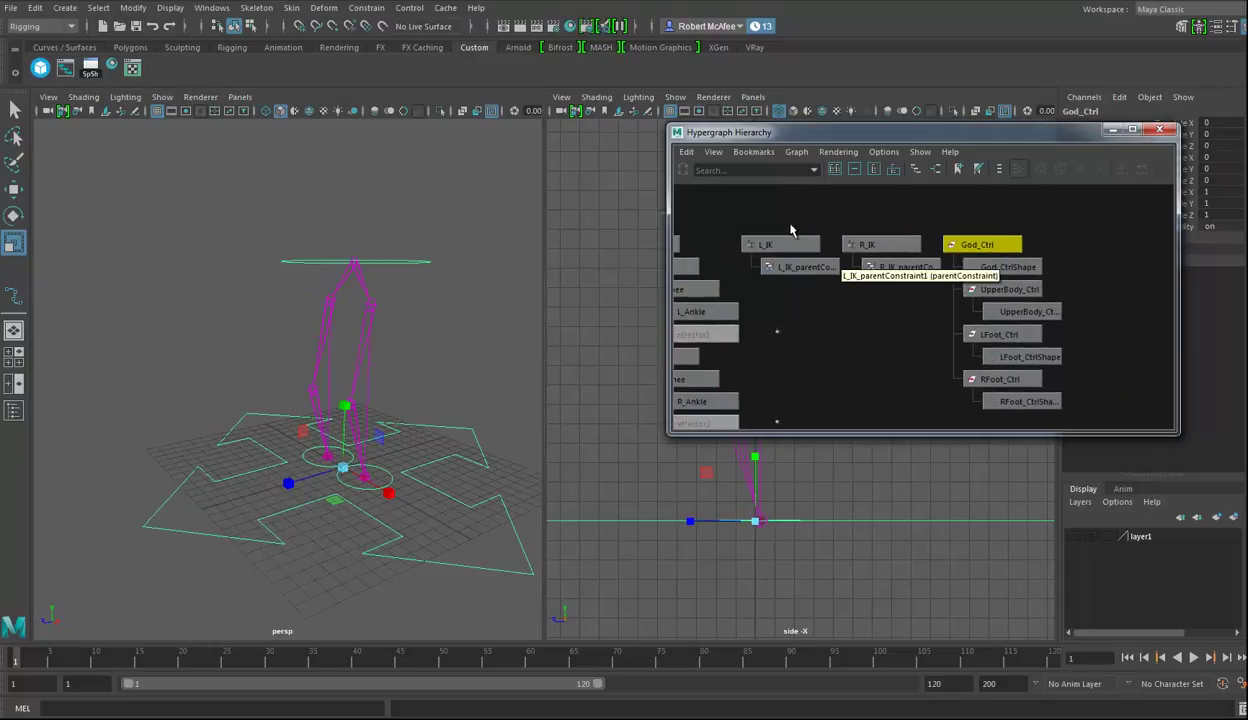
click(794, 242)
shift+click(890, 245)
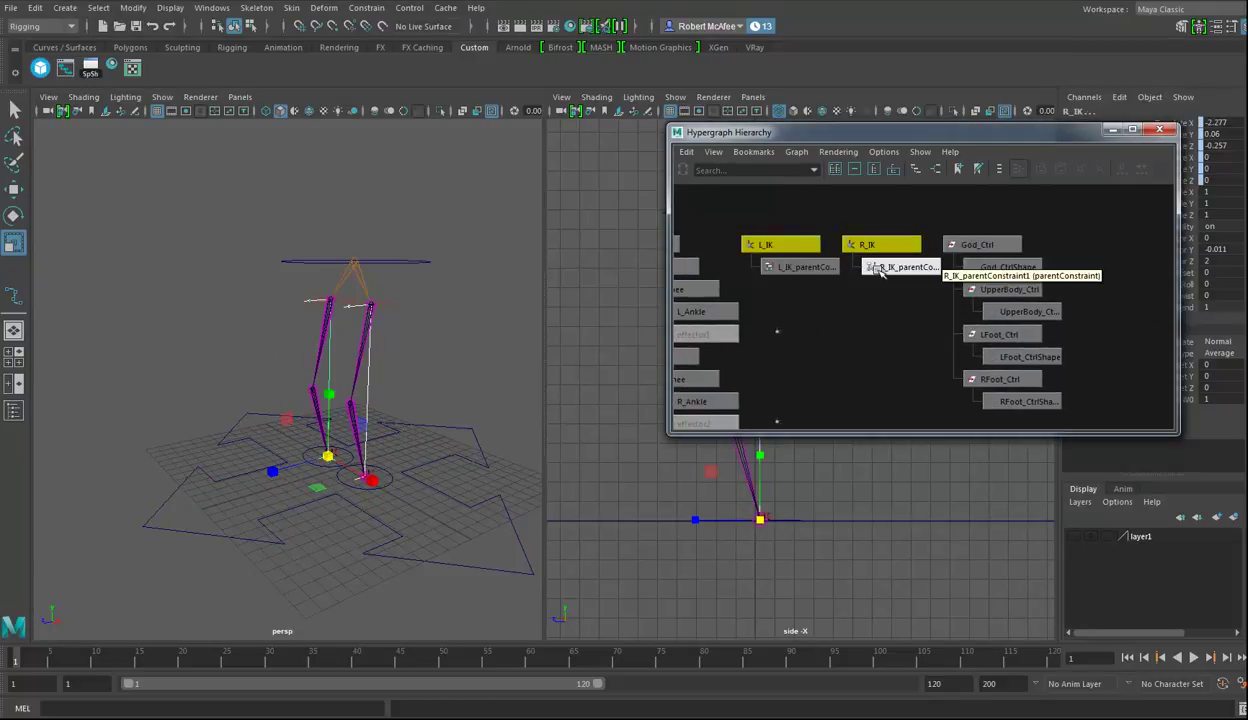
key(ctrl+h)
alt+middle_drag(433, 441, 410, 411)
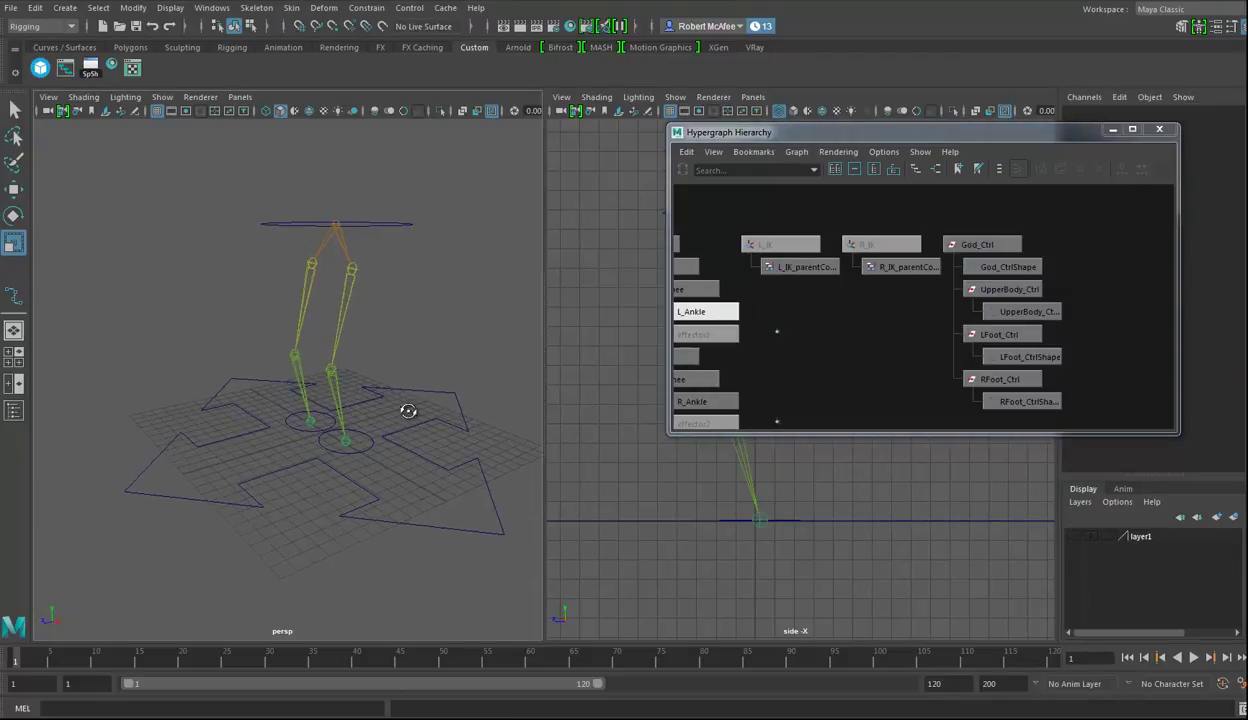
alt+drag(483, 427, 414, 406)
- Test the rig by lowering UpperBody_Ctrl, and undo the move
click(368, 237)
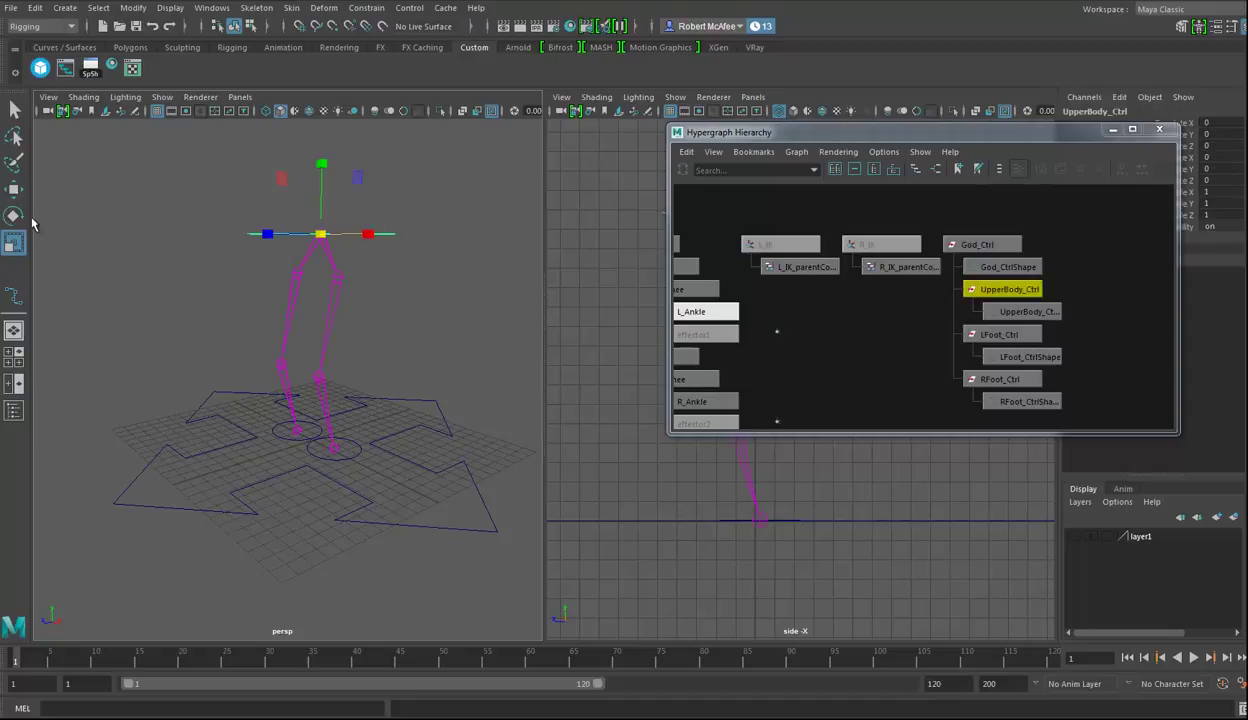
key(w)
drag(320, 234, 329, 280)
key(ctrl+z)
- Show the hidden L_IK and R_IK handles again
mouse_move(445, 451)
alt+mouse_down()
mouse_move(435, 449)
mouse_move(445, 454)
alt+mouse_up()
alt+middle_drag(827, 253, 831, 259)
drag(782, 226, 854, 249)
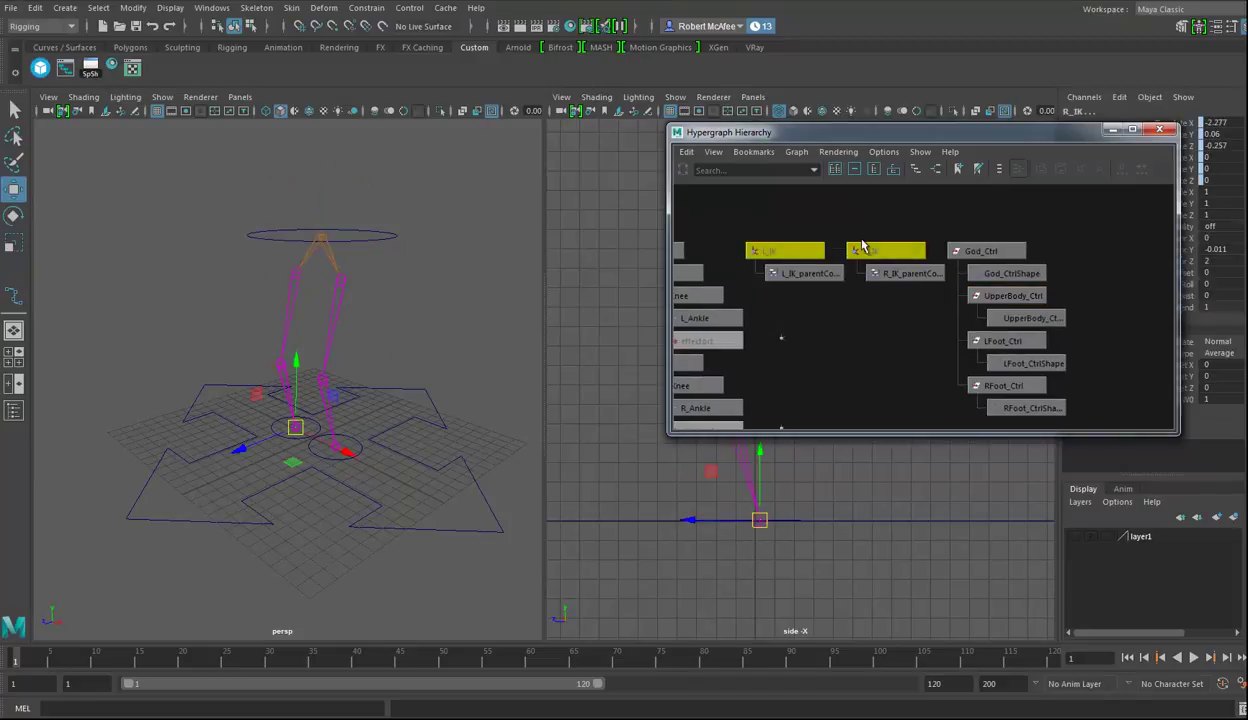
right_click(872, 249)
click(898, 379)
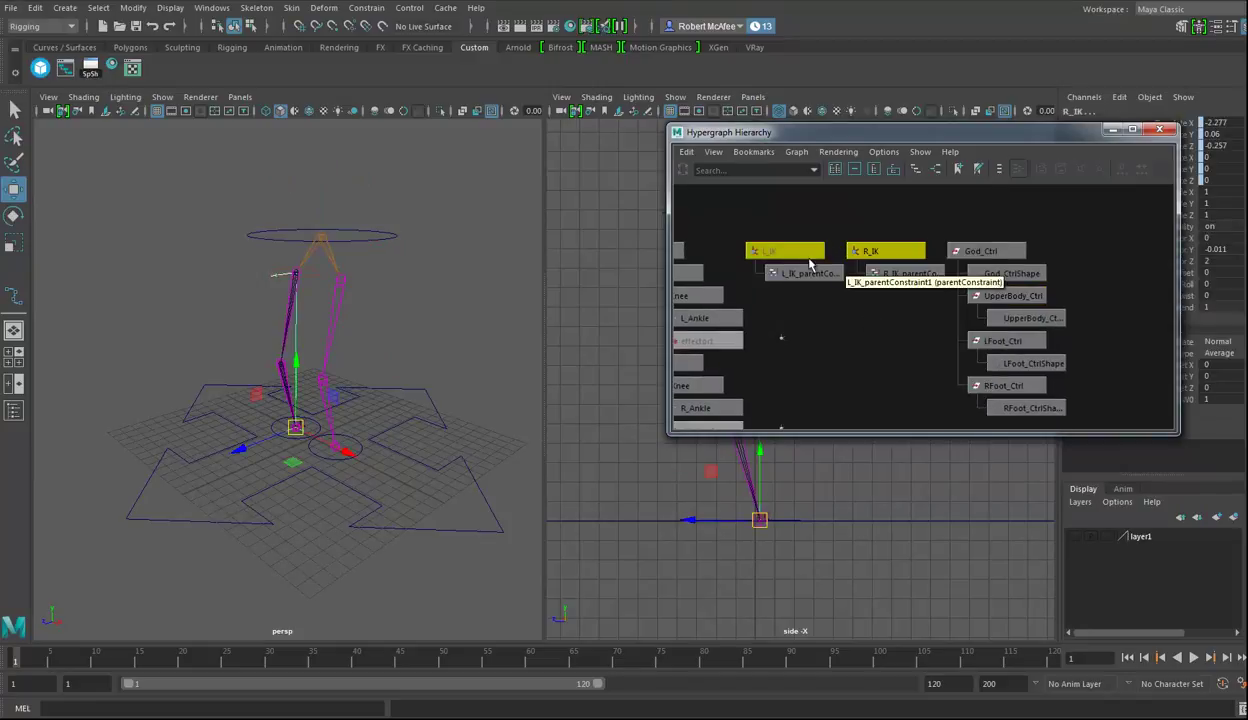
right_click(798, 252)
click(836, 384)
alt+drag(432, 410, 420, 400)
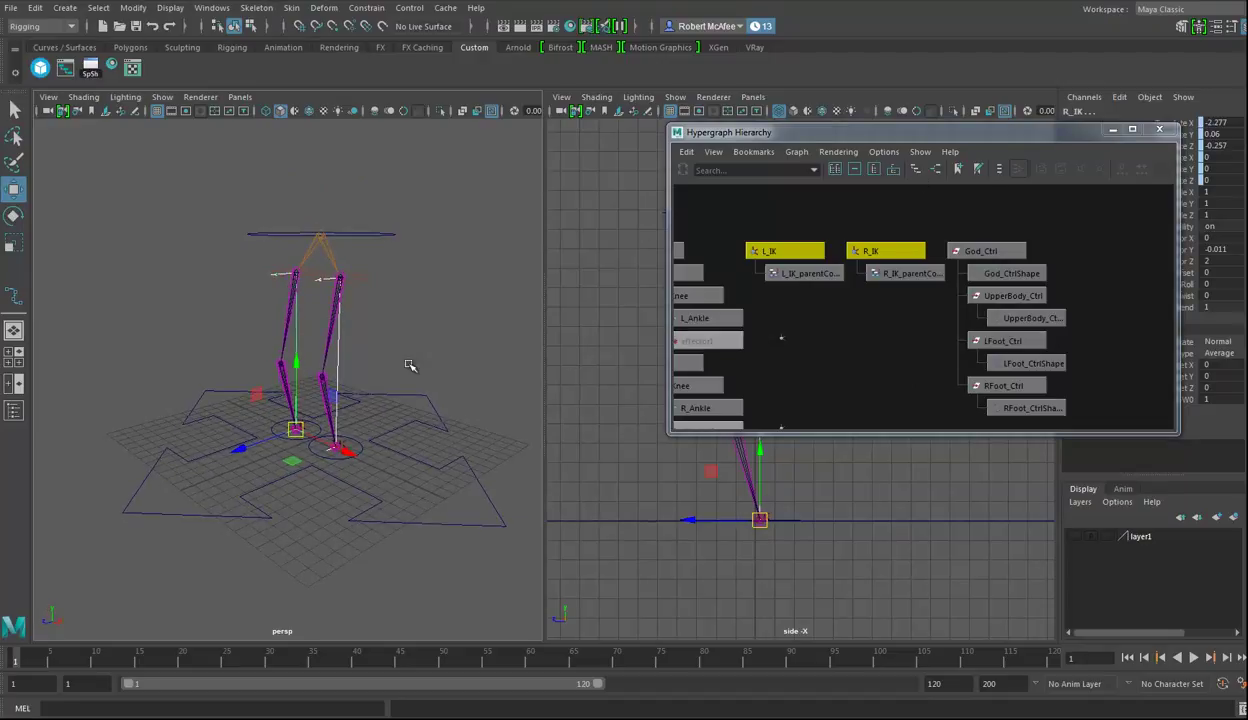
- Create a locator, snap it to the left knee joint, and move it forward to about 9.28 in Z
click(64, 7)
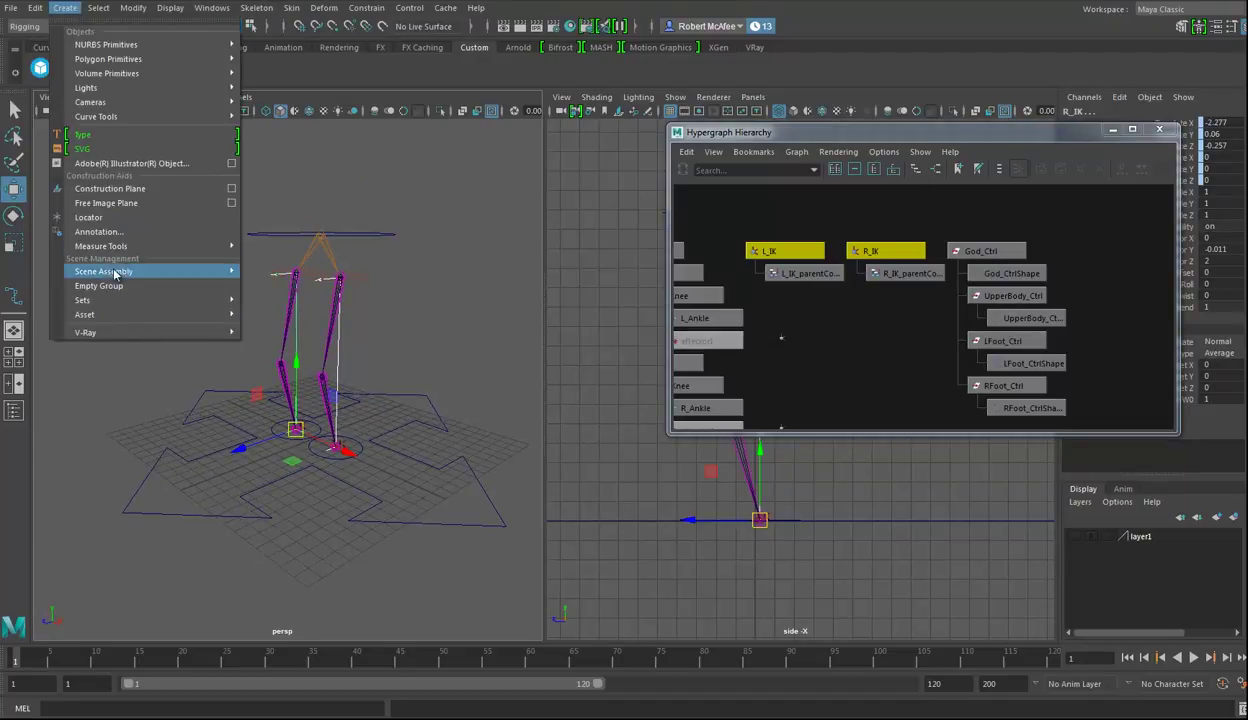
click(88, 217)
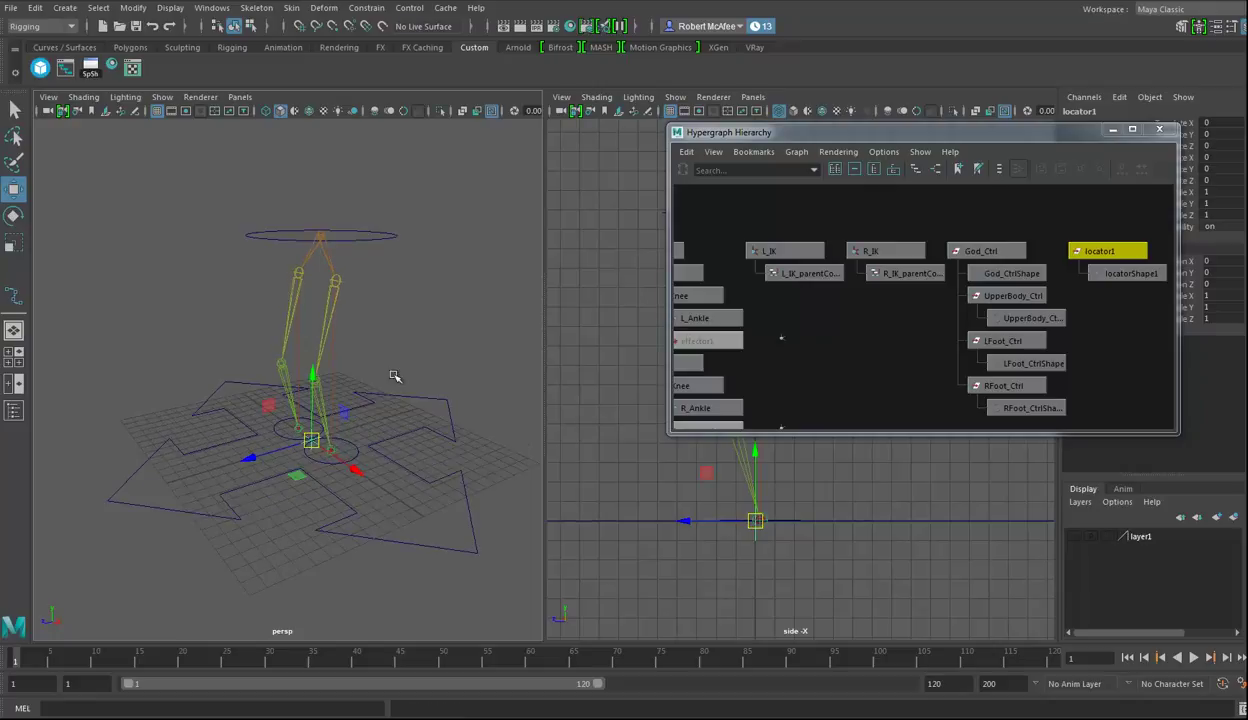
key(v)
drag(309, 442, 151, 418)
alt+drag(255, 368, 296, 353)
- Duplicate the knee locator and align the copy with the right knee at about -2.277 in X
key(ctrl+d)
key(v)
alt+drag(437, 443, 258, 372)
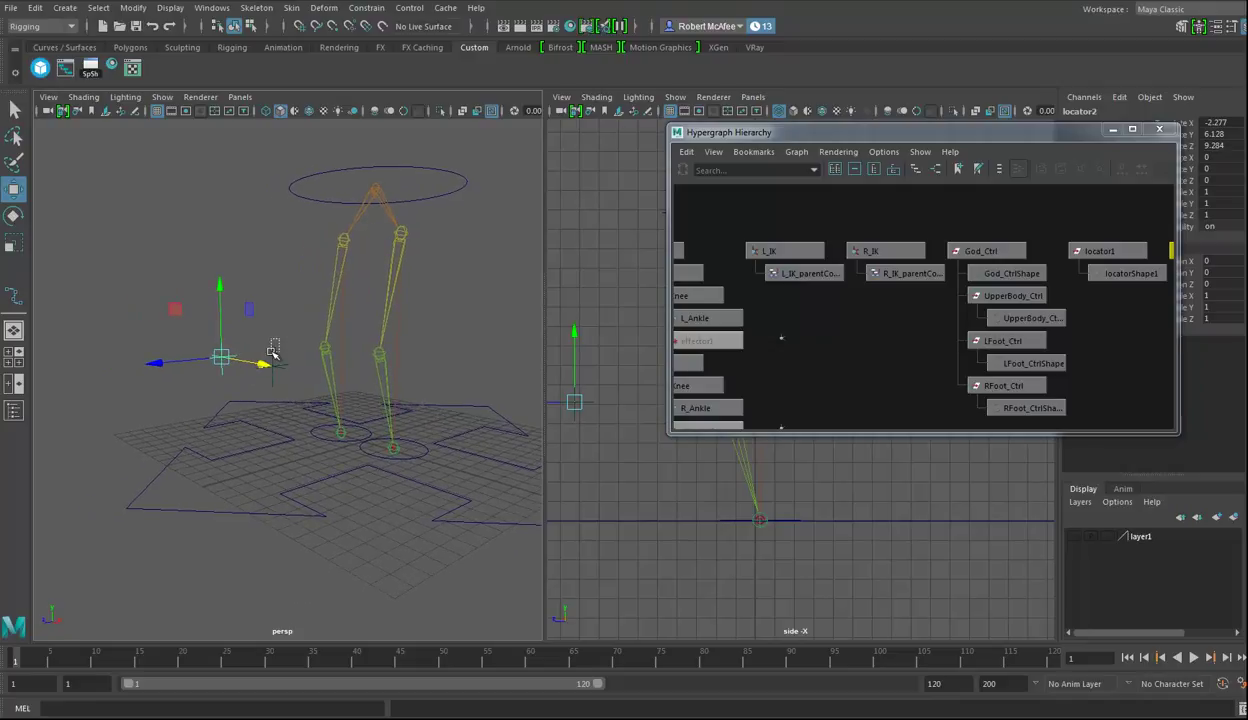
- Rename the locator in front of the left knee as L_Knee_Ctrl
click(272, 352)
drag(1075, 136, 938, 124)
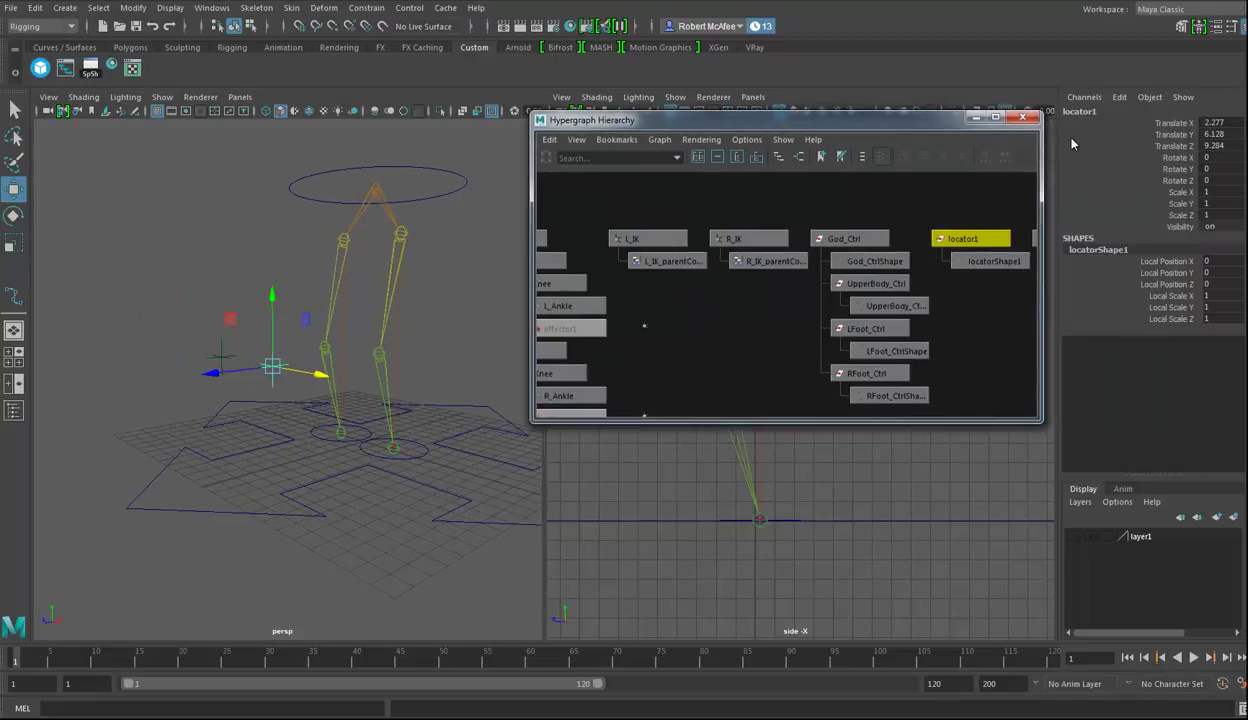
double_click(1092, 110)
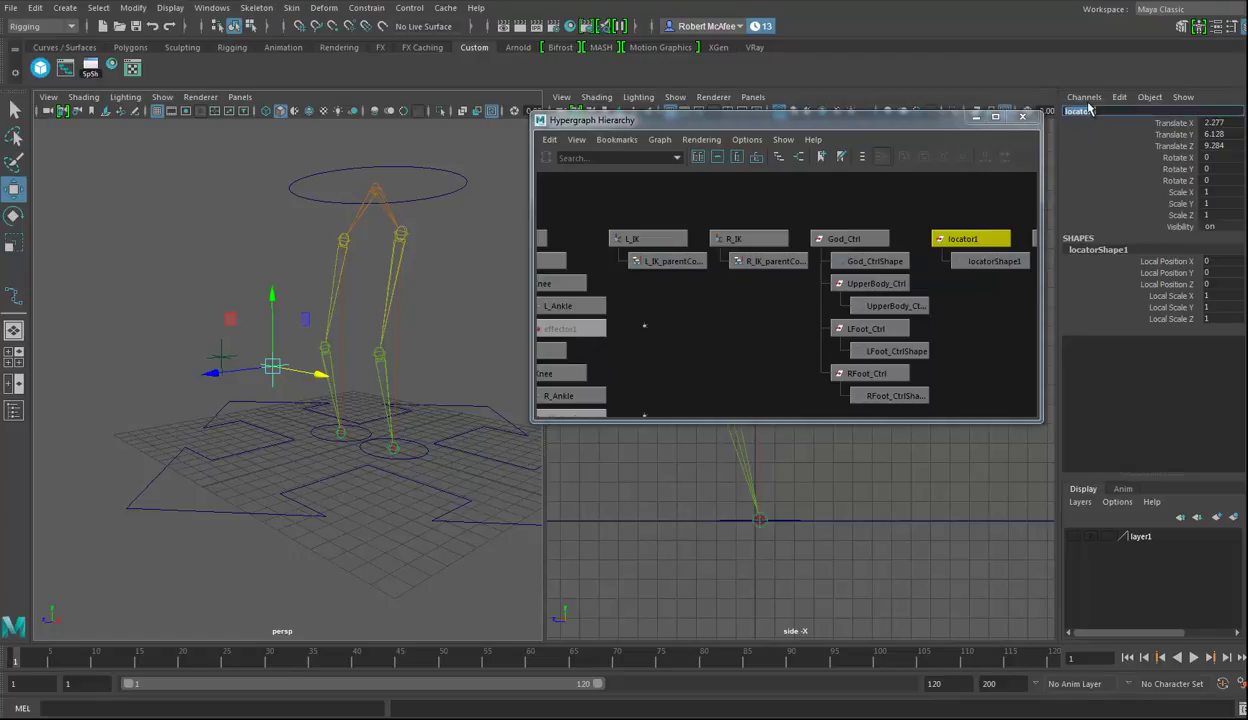
text(L_Kne)
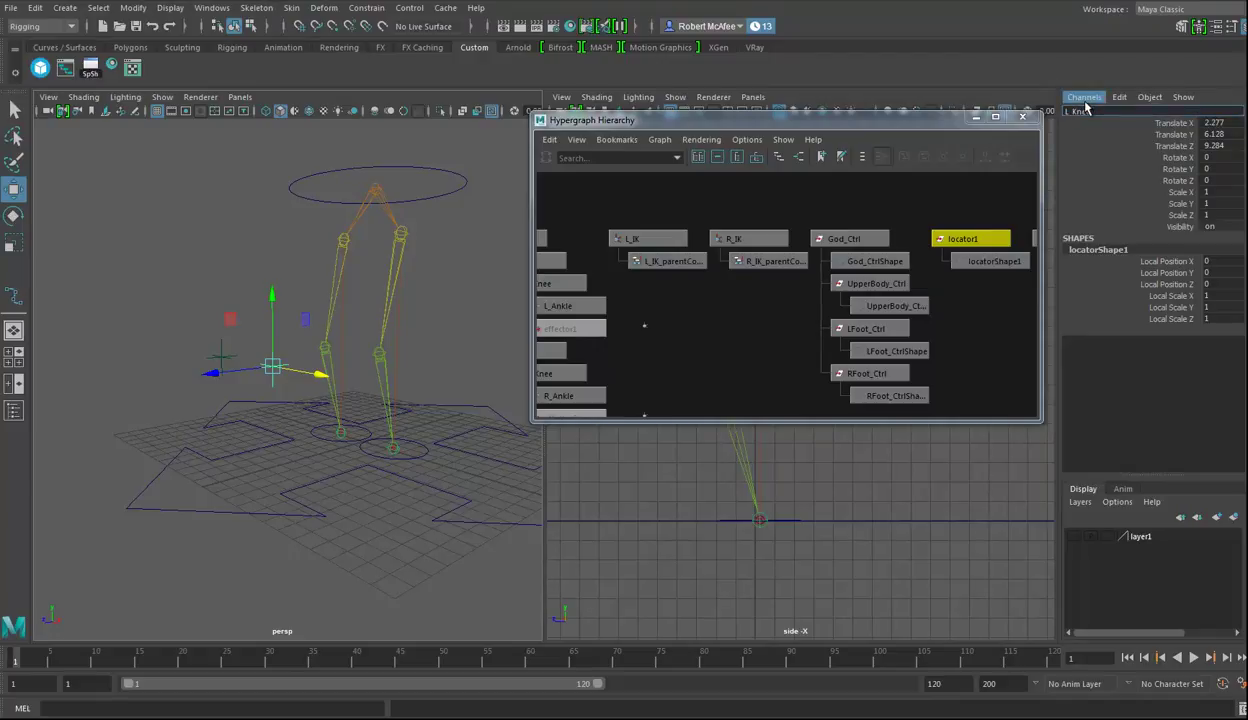
text(L_Knee_Ctrl)
key(Return)
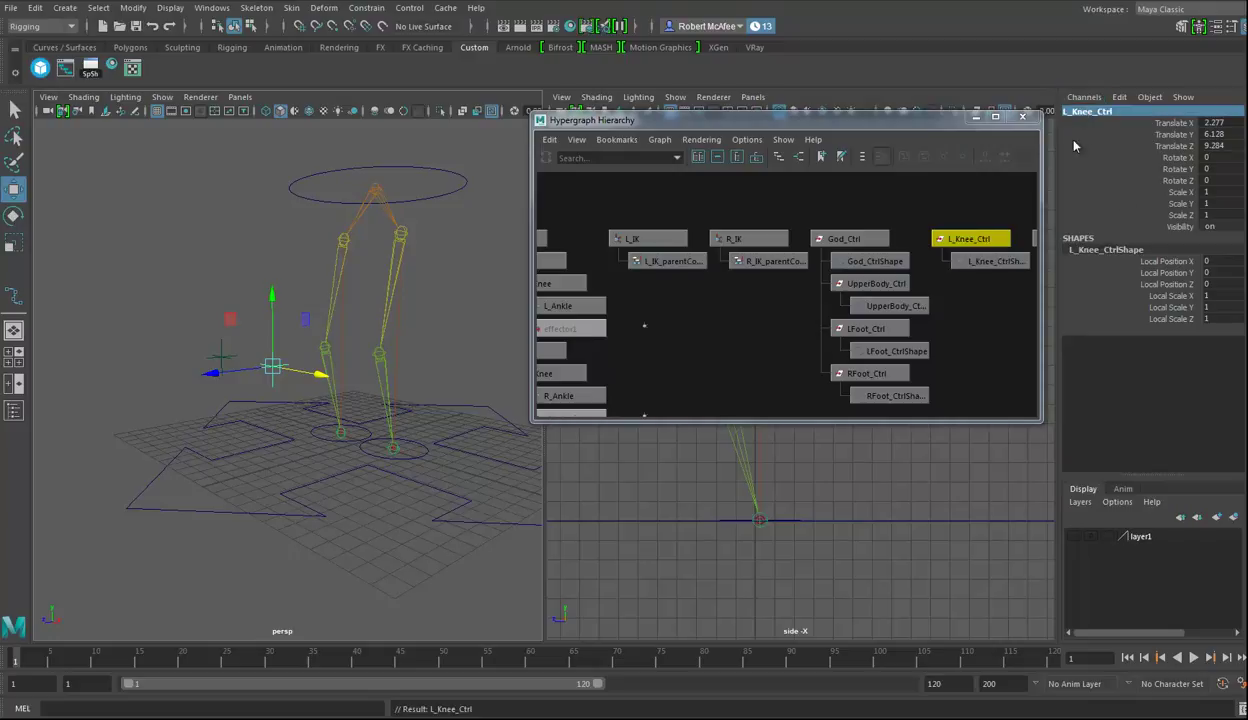
- Rename the locator in front of the right knee as R_Knee_Ctrl
click(216, 346)
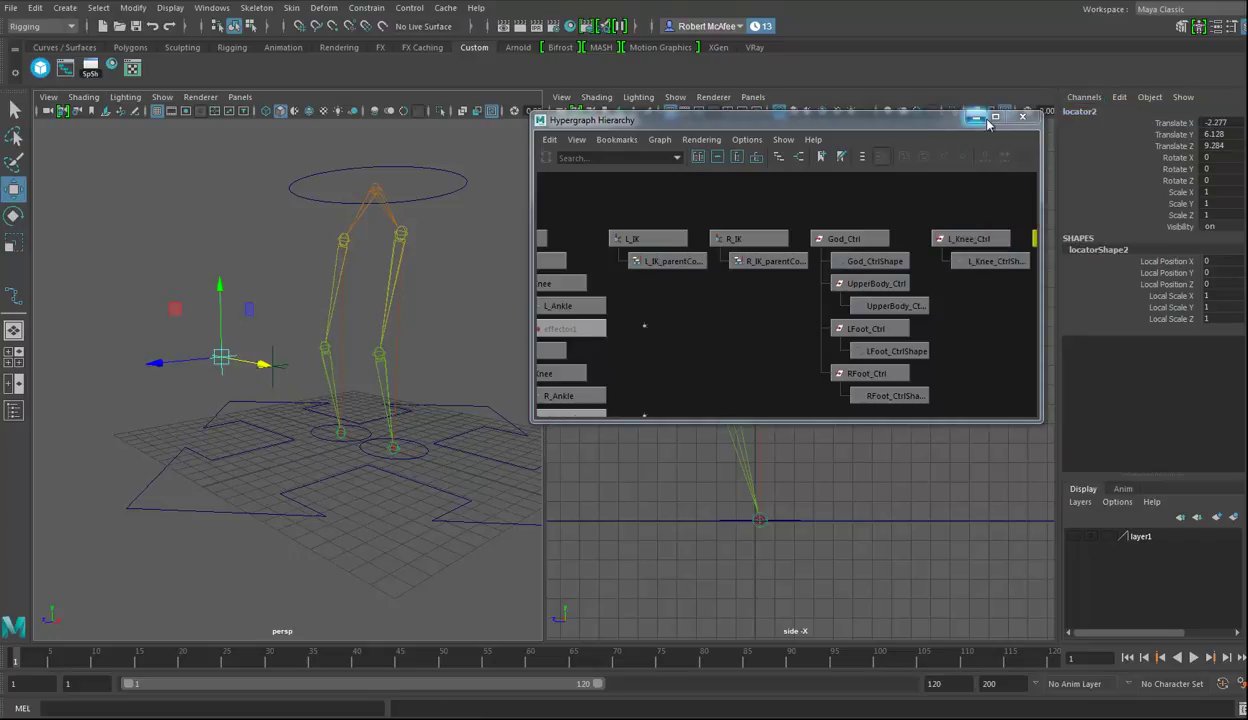
click(1088, 111)
text(R_Knee_Ctrl)
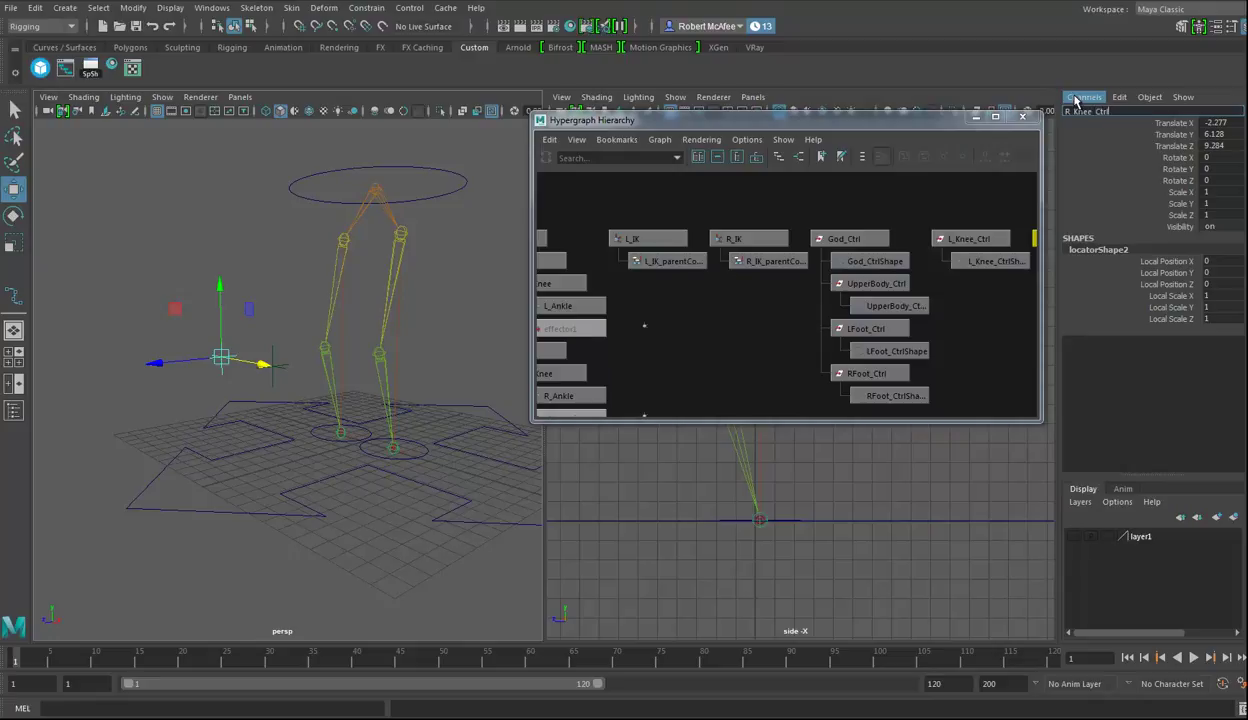
key(Return)
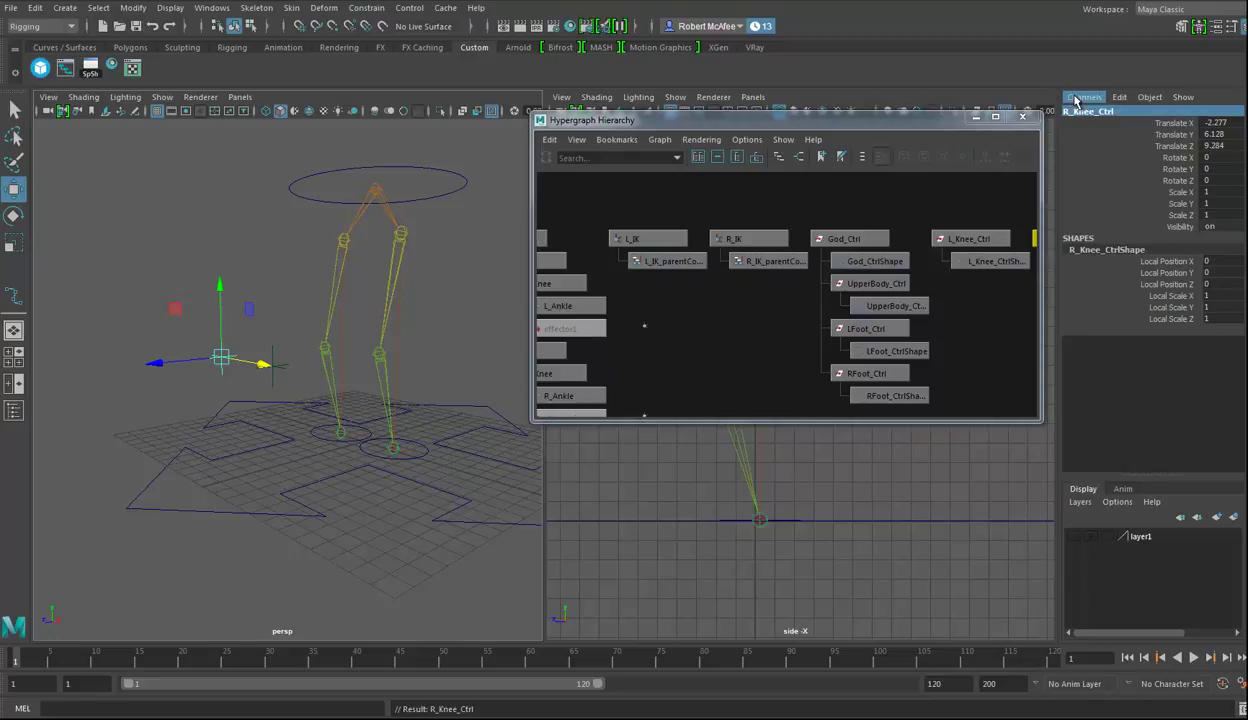
- Apply a pole vector constraint from the L_Knee_Ctrl locator to the L_IK handle
click(271, 358)
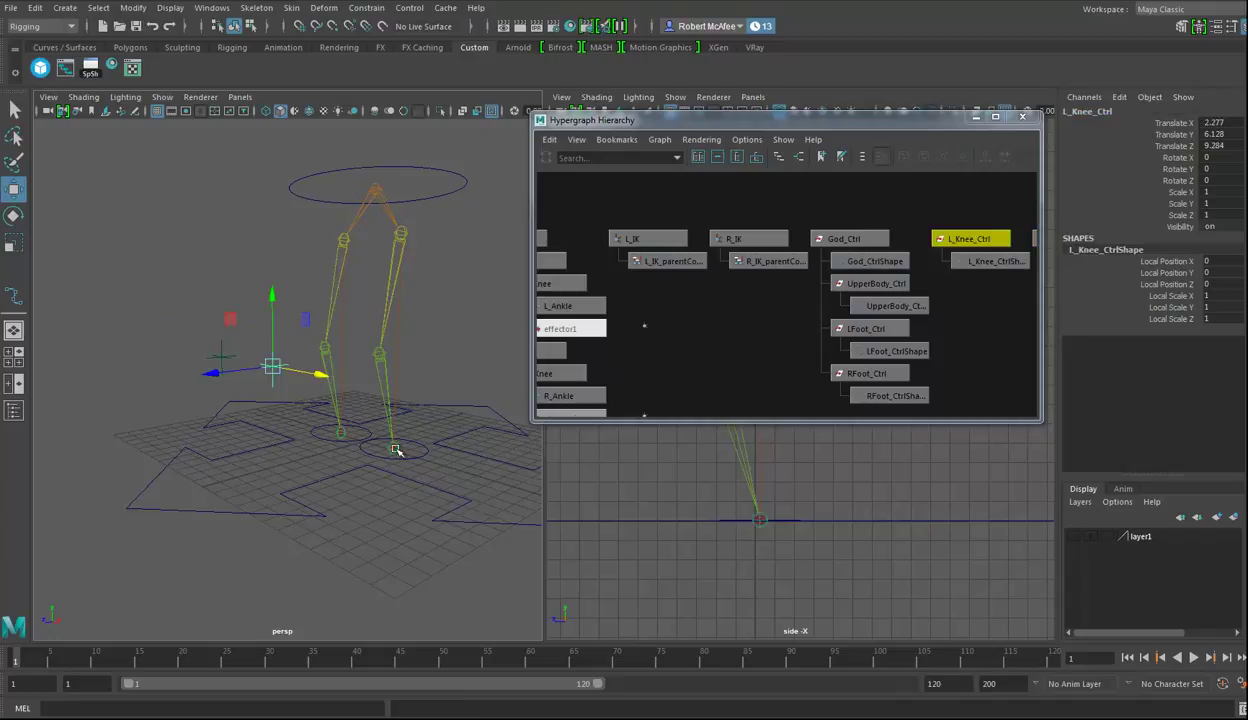
shift+click(394, 448)
click(363, 10)
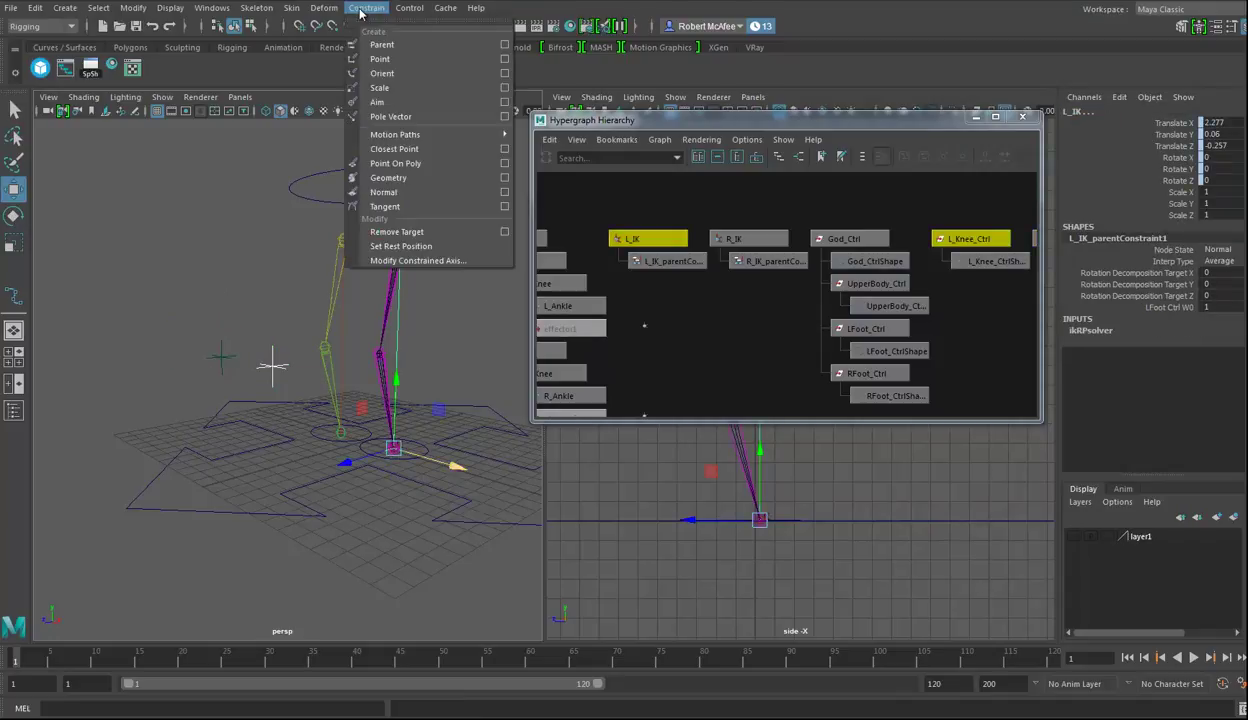
click(374, 118)
- Constrain the R_IK handle to the R_Knee_Ctrl locator with a pole vector constraint
click(223, 353)
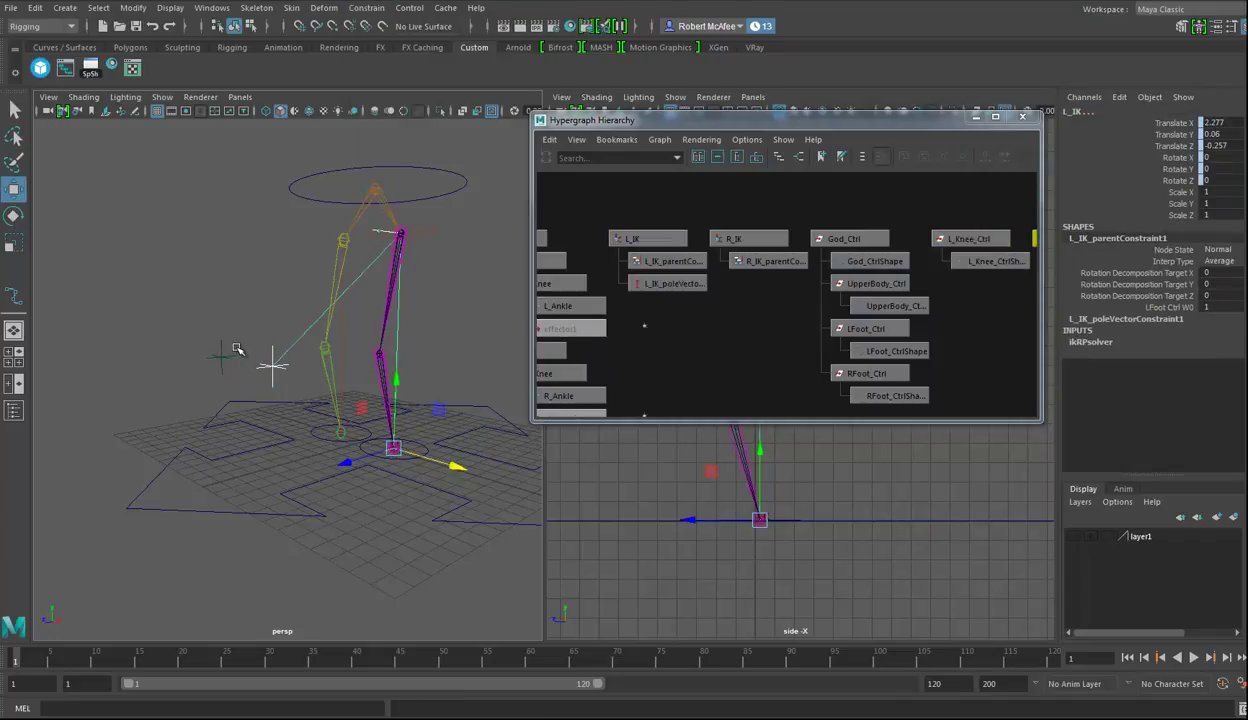
shift+click(338, 434)
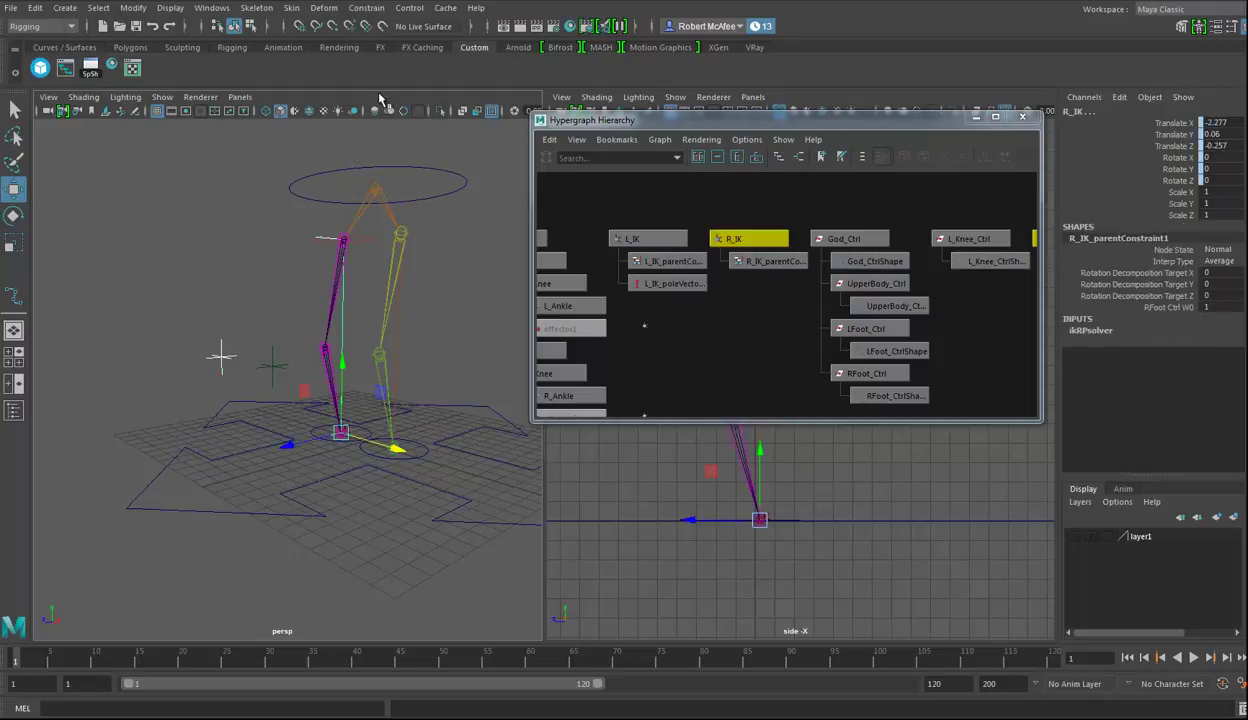
click(369, 12)
alt+drag(376, 402, 418, 398)
alt+drag(265, 382, 323, 303)
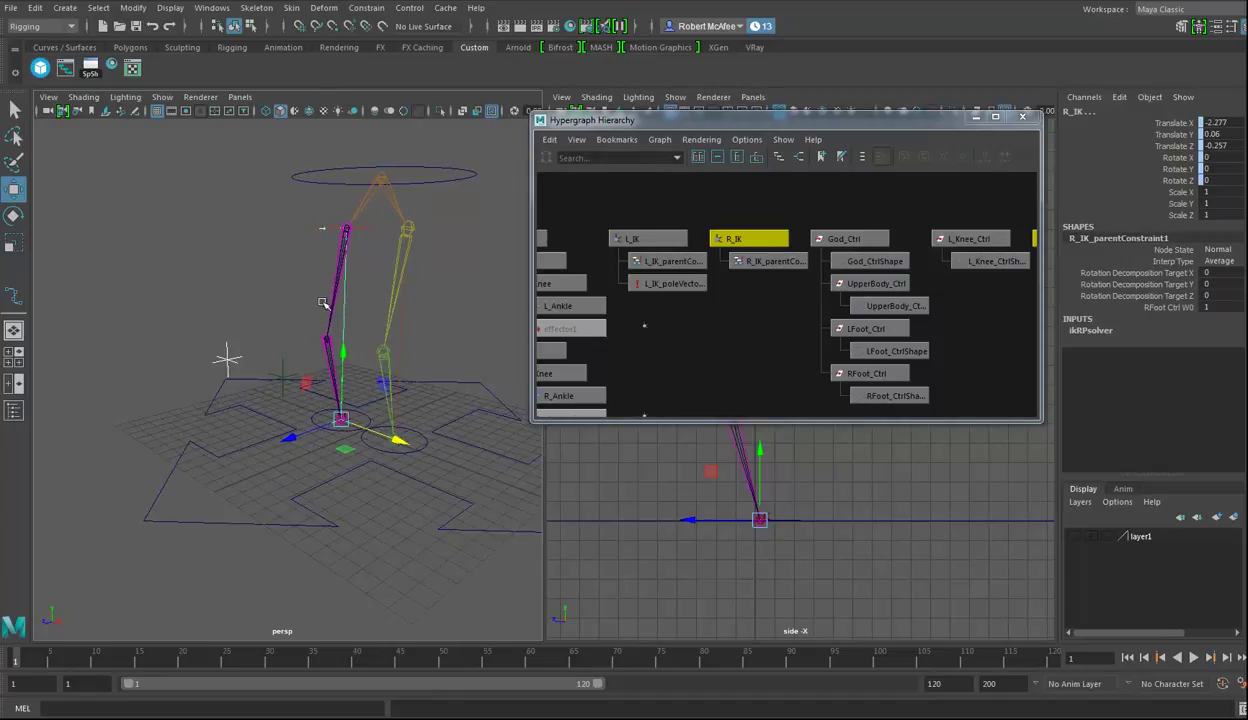
click(366, 8)
click(378, 118)
alt+drag(366, 396, 455, 382)
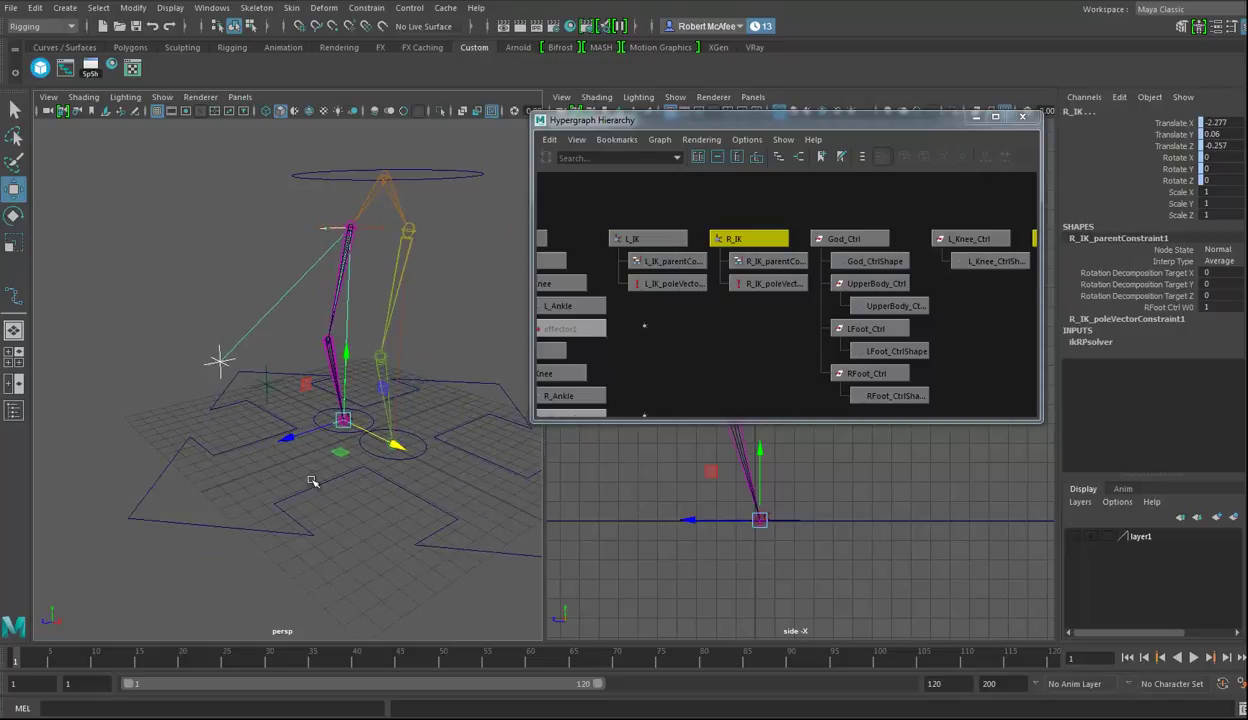
- Select both knee locators and parent them under God_Ctrl in the Hypergraph hierarchy
alt+drag(312, 481, 238, 405)
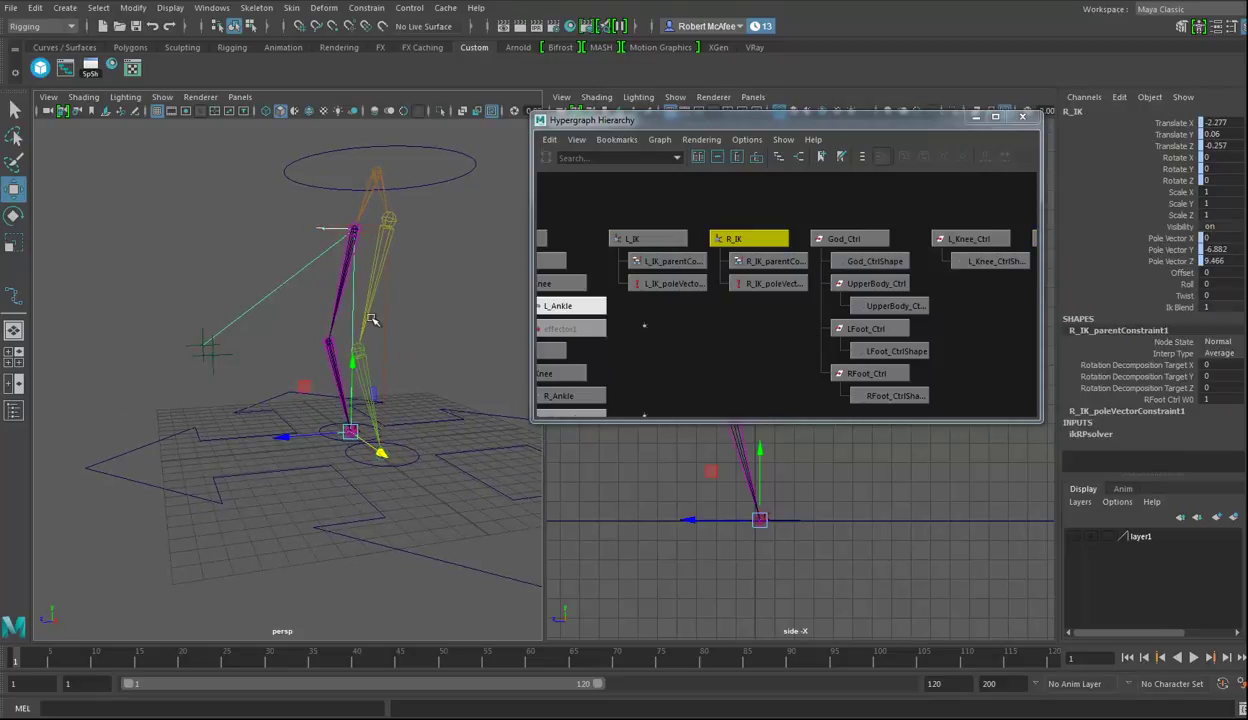
alt+drag(370, 317, 466, 361)
click(198, 337)
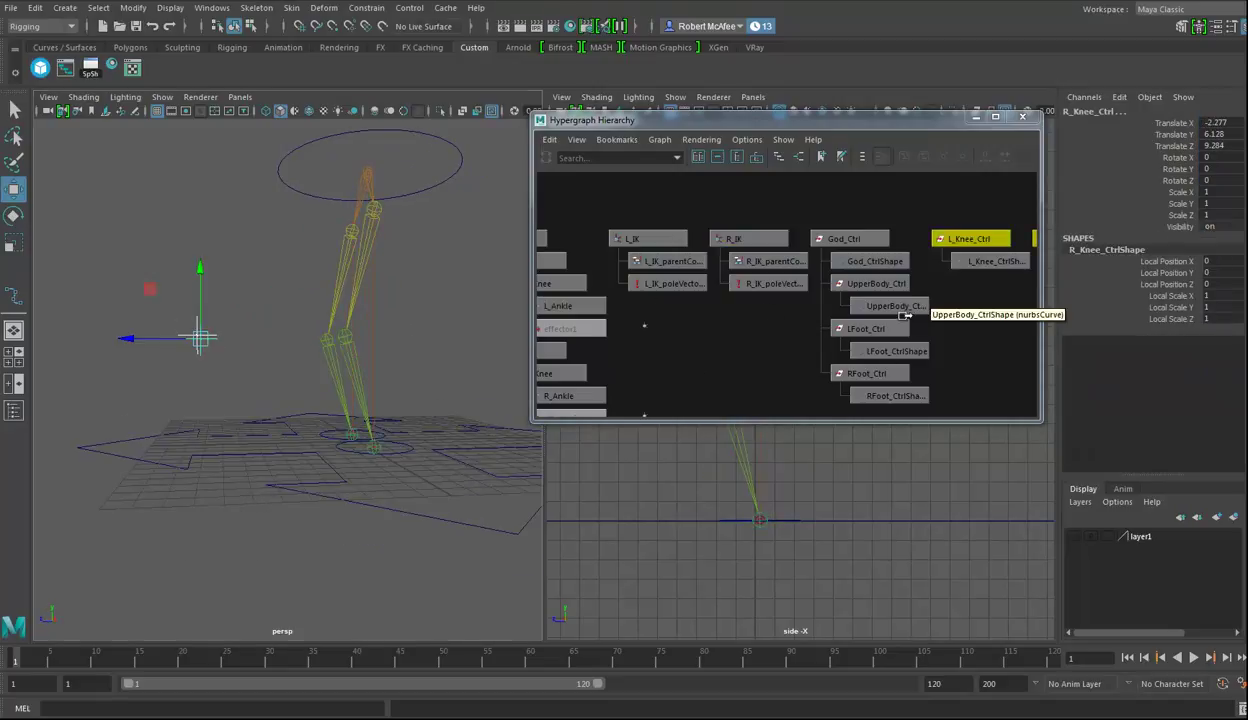
middle_drag(972, 240, 878, 243)
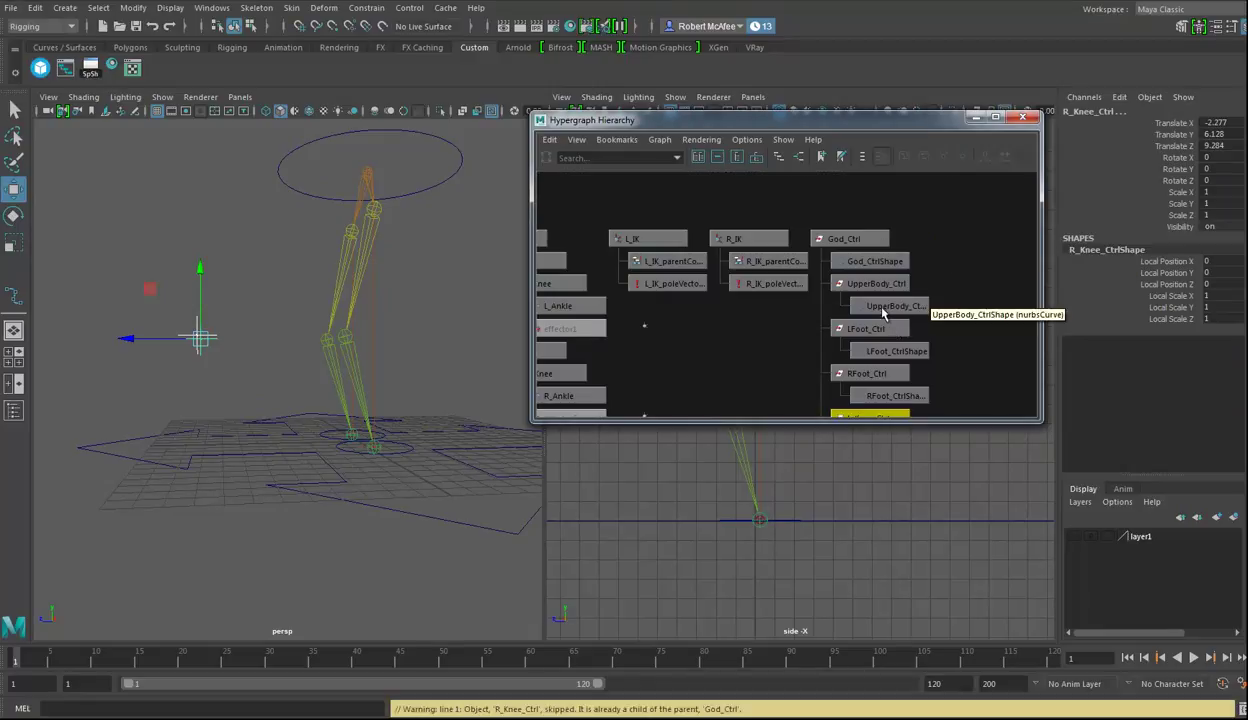
- Hide the L_Knee_Ctrl and R_Knee_Ctrl locators and clear the selection
alt+middle_drag(908, 348, 909, 270)
key(ctrl+h)
drag(431, 398, 311, 484)
click(450, 453)
alt+drag(408, 321, 422, 362)
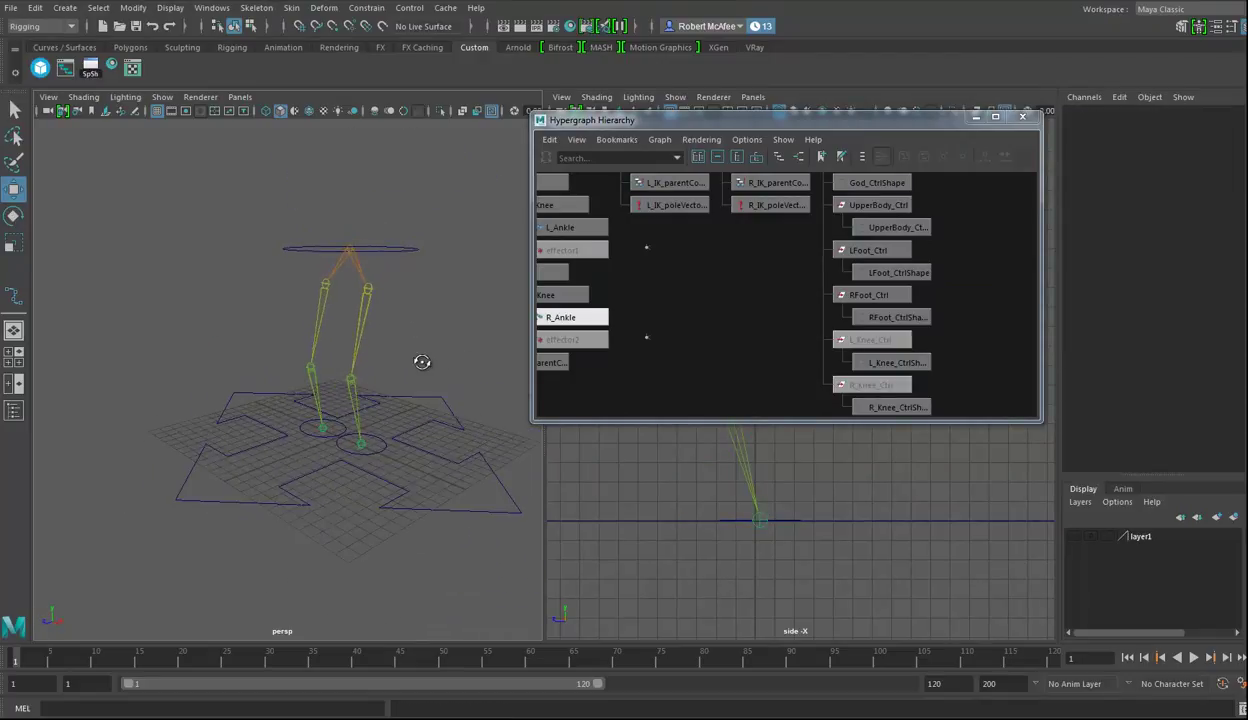
- Select the Pelvis joint and close the Hypergraph Hierarchy window
click(318, 280)
alt+drag(437, 315, 426, 390)
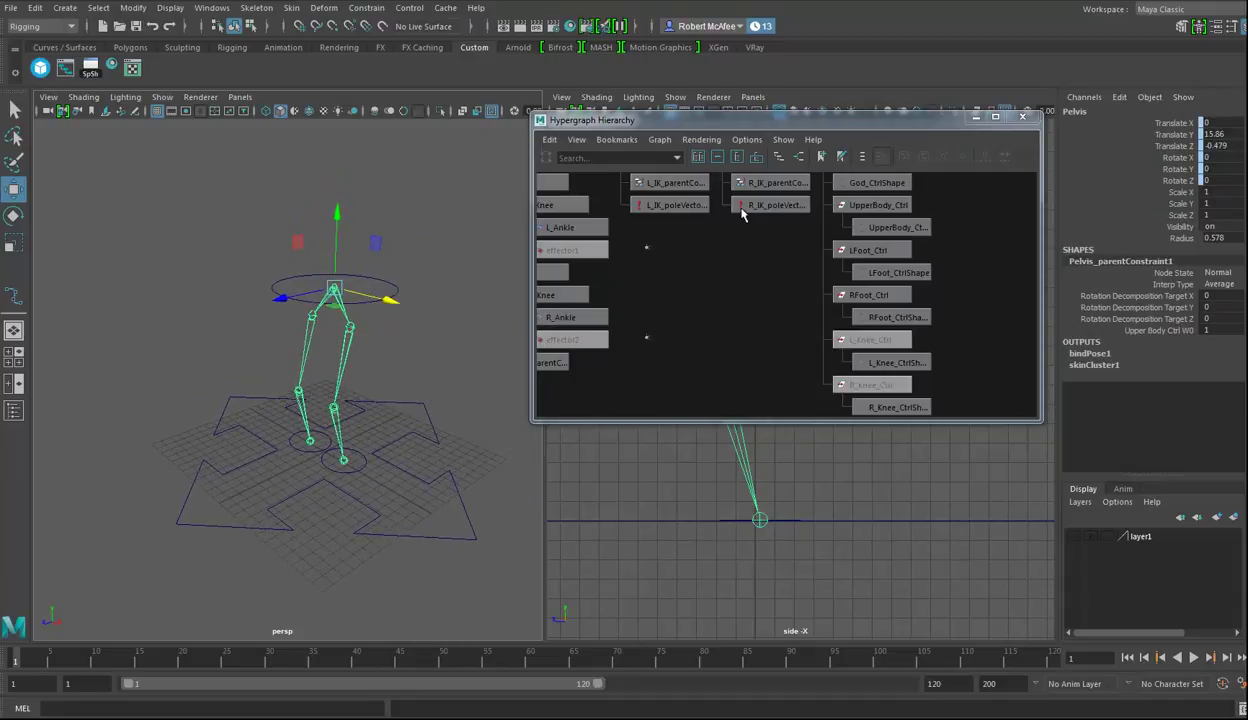
click(770, 183)
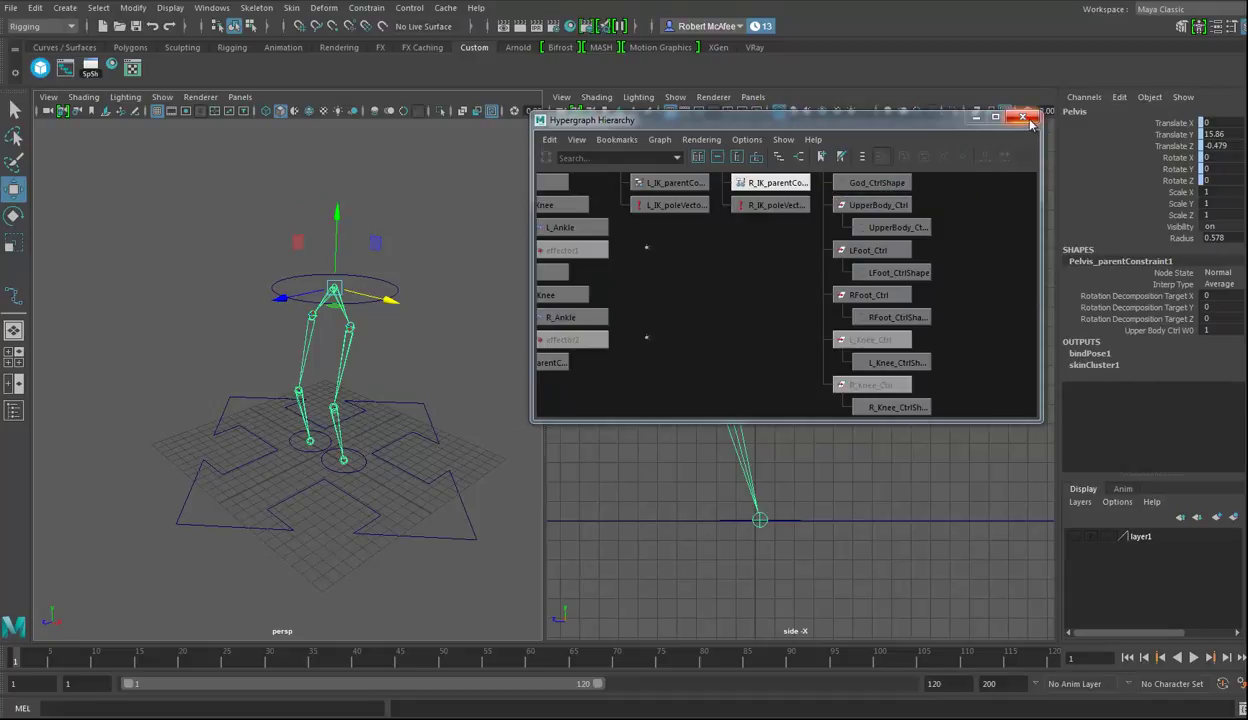
click(1022, 118)
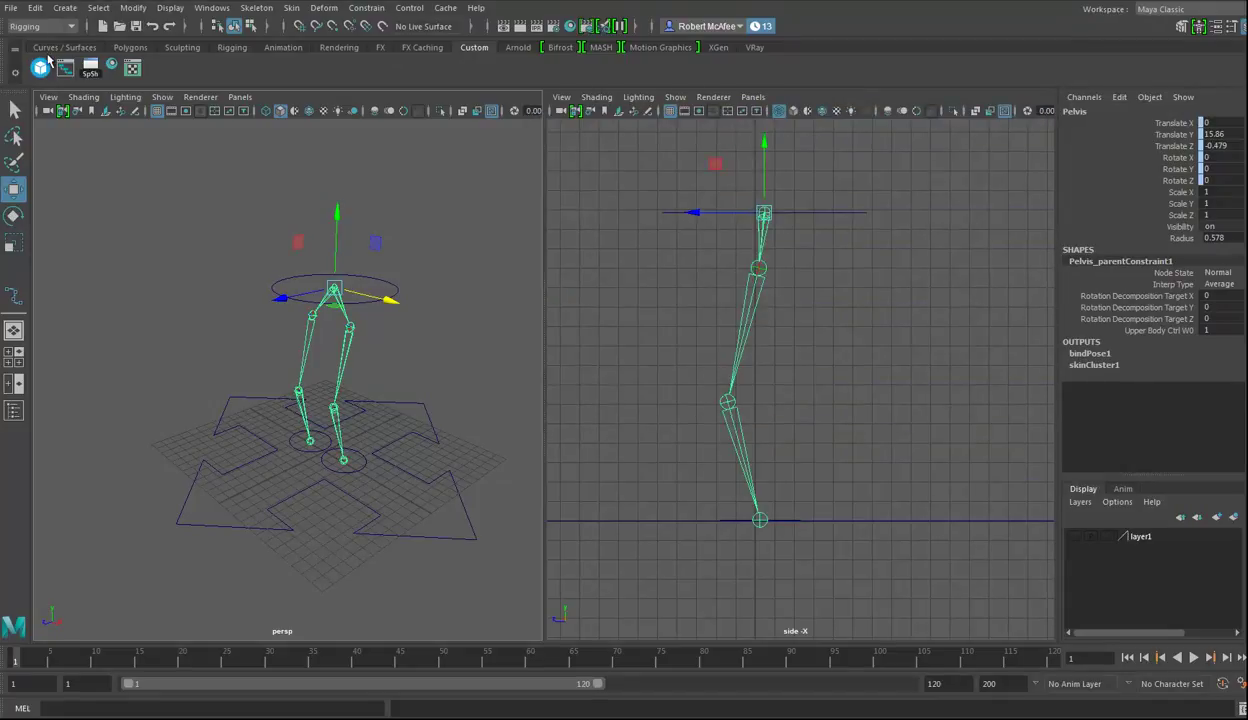
- Save the scene as a new version in the scenes folder, changing the file name's number to give WalkingPJS02
click(14, 10)
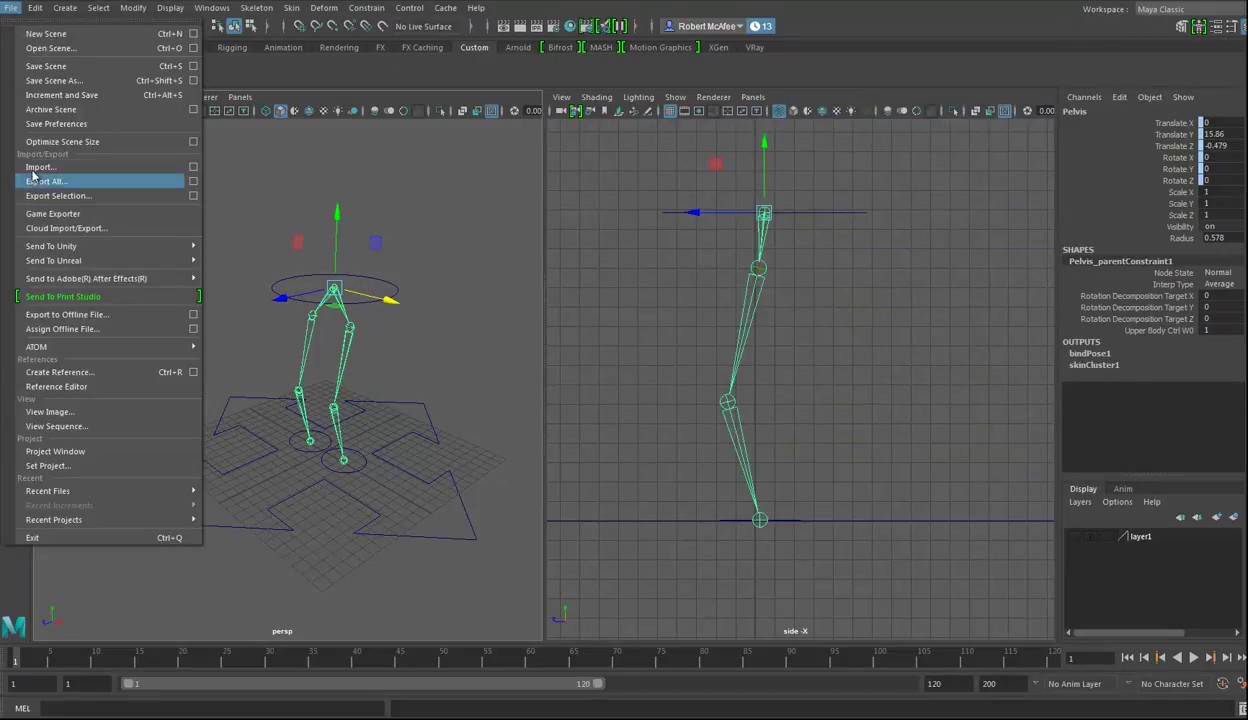
click(68, 82)
click(300, 210)
click(291, 525)
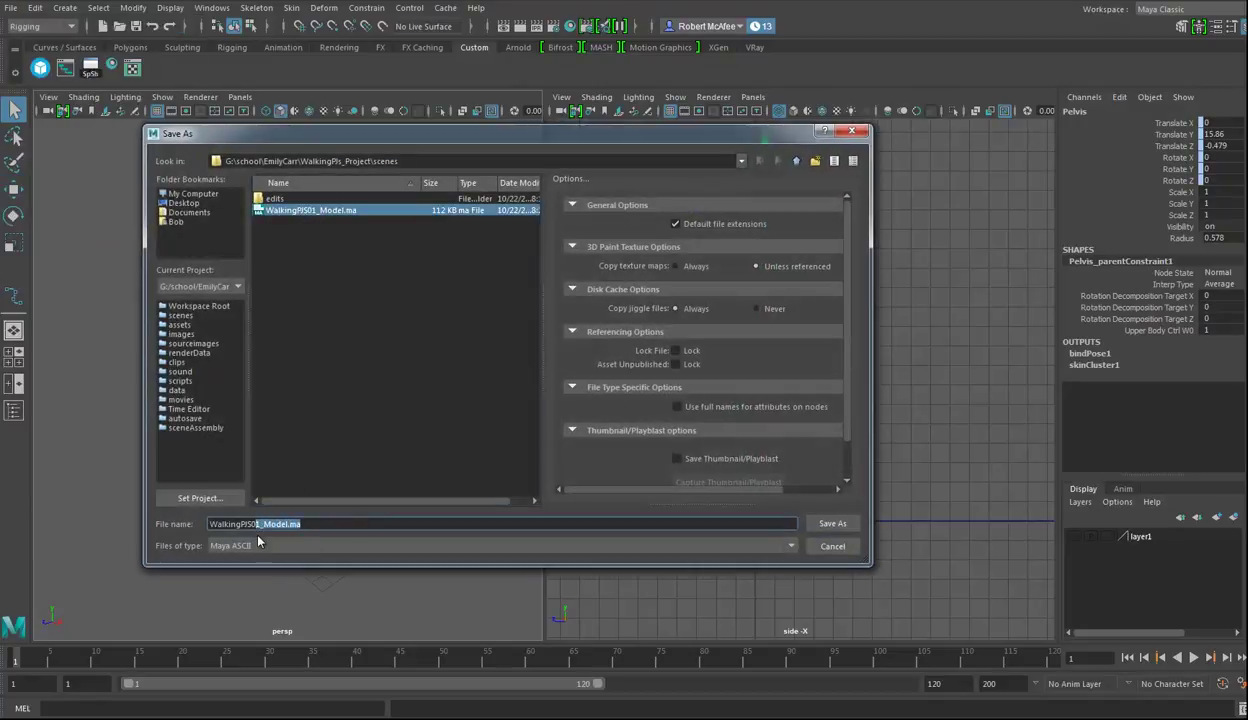
text(2)
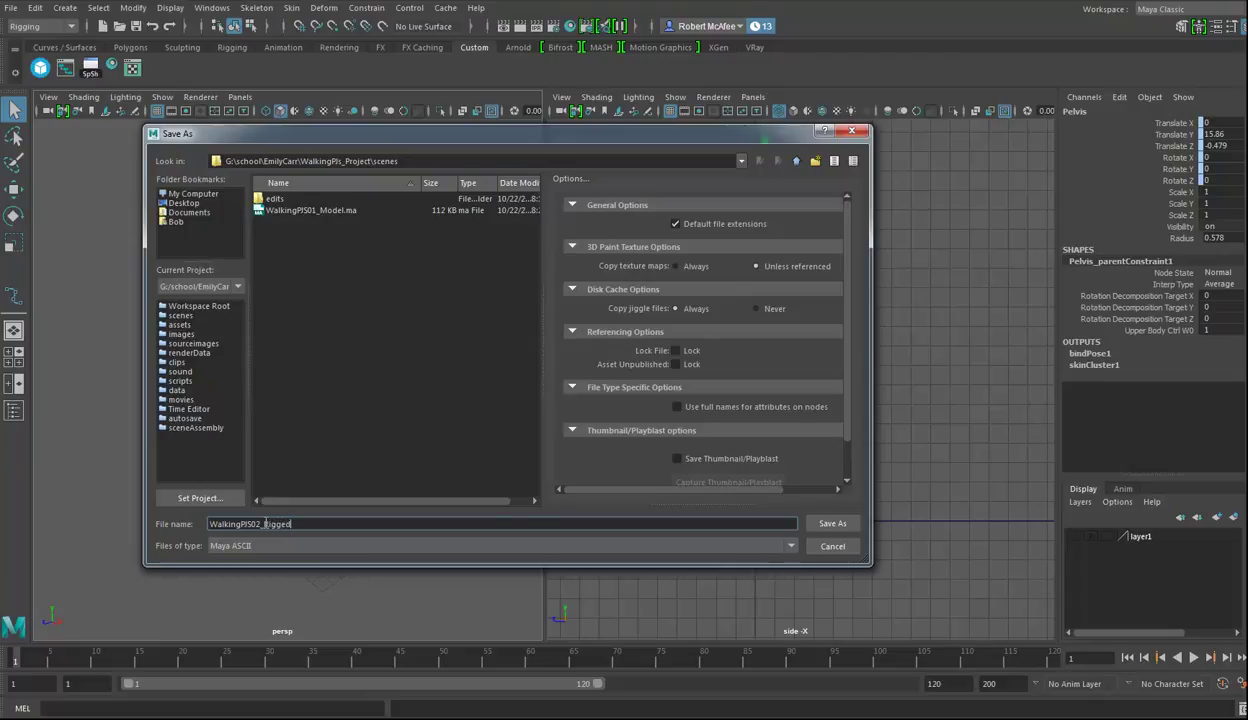
- Save the scene as WalkingPJS02_Rigged and make layer1 visible to show the pants
key(Return)
mouse_move(444, 386)
alt+mouse_down()
mouse_move(357, 407)
mouse_move(365, 429)
mouse_move(404, 432)
mouse_move(363, 442)
mouse_move(370, 386)
mouse_move(326, 415)
mouse_move(452, 344)
mouse_move(354, 354)
mouse_move(426, 416)
mouse_move(435, 388)
alt+mouse_up()
click(370, 386)
click(1075, 537)
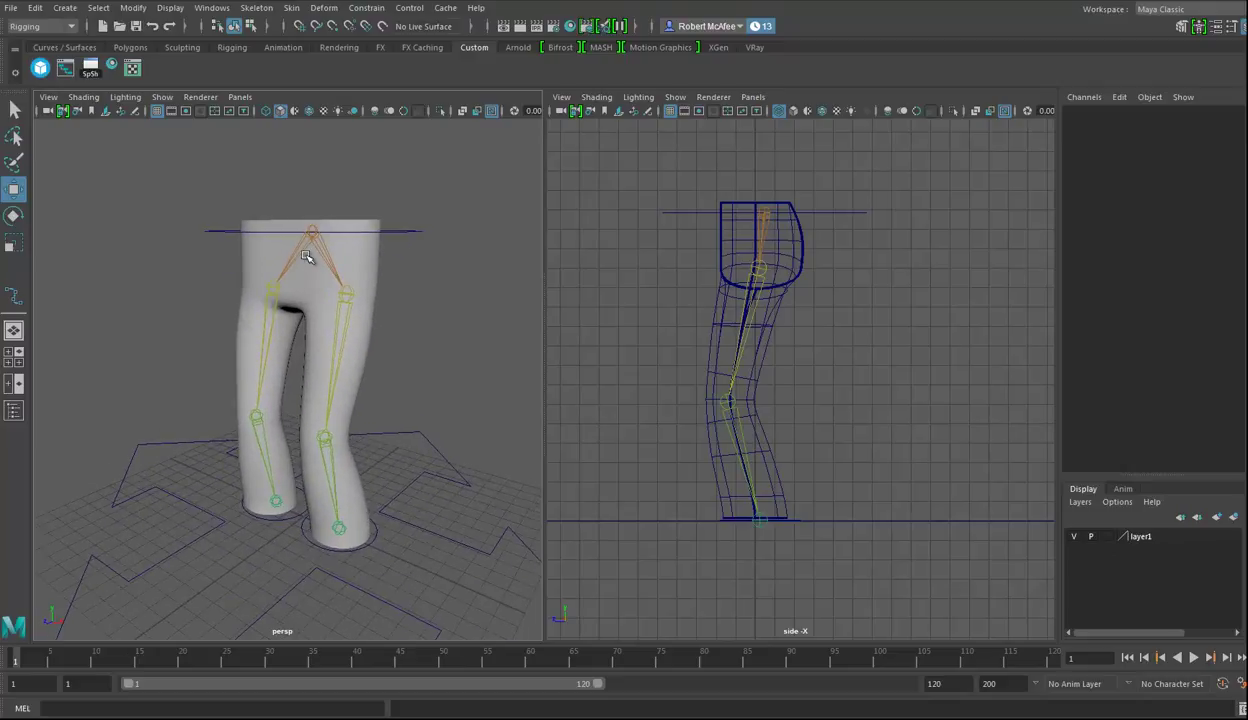
- Lower UpperBody_Ctrl to about -3.9 in Translate Y so the knees bend
click(336, 237)
click(418, 233)
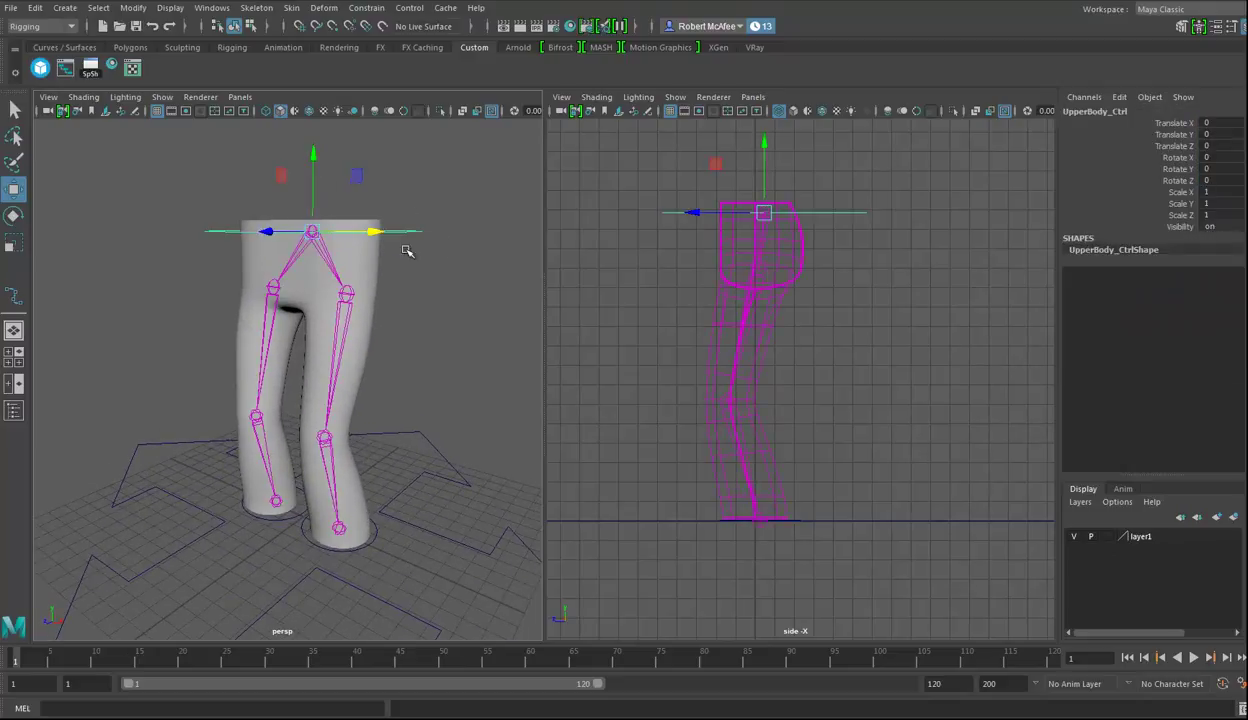
drag(312, 150, 315, 240)
alt+drag(315, 240, 315, 316)
alt+right_drag(315, 316, 429, 359)
alt+drag(429, 359, 405, 444)
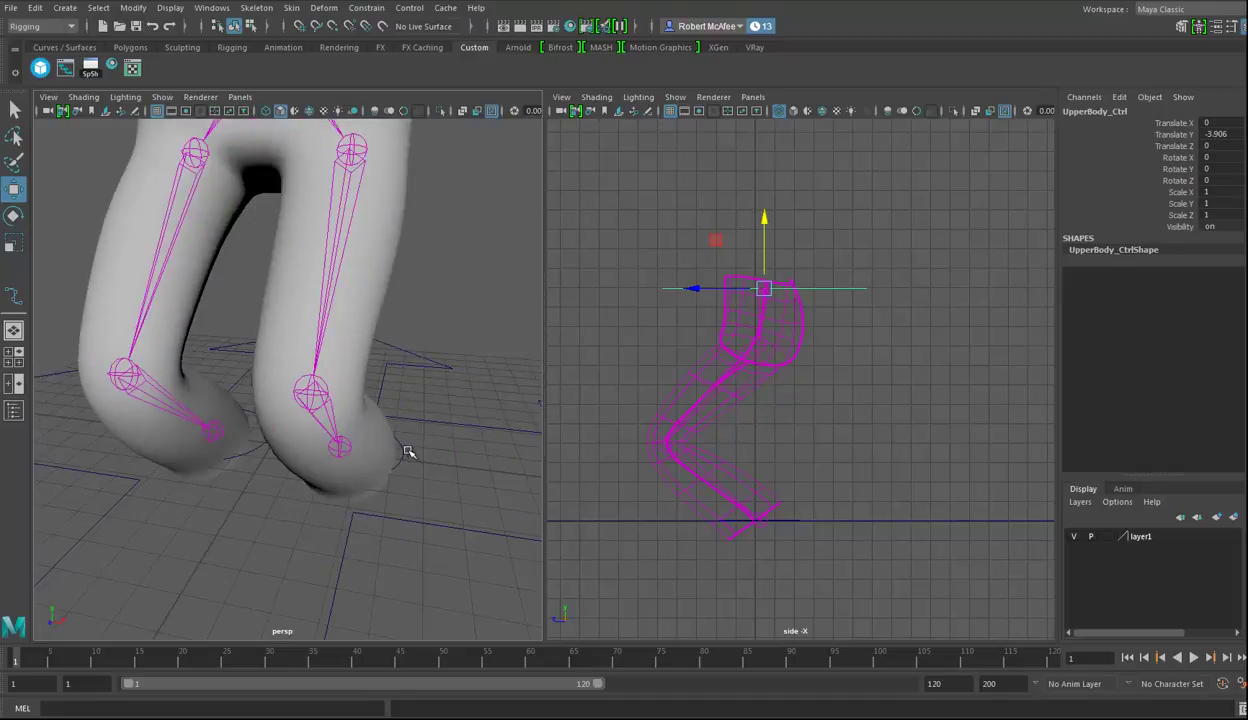
- Move LFoot_Ctrl outward to about 6.8 in X and 0.38 in Y to spread the left leg
click(407, 451)
alt+right_drag(407, 451, 359, 454)
drag(319, 420, 448, 416)
alt+drag(448, 416, 372, 425)
- Select the Pants_Geo mesh and maximize the perspective view
alt+right_drag(298, 319, 348, 325)
click(326, 324)
alt+middle_drag(437, 365, 461, 401)
key(space)
alt+right_drag(674, 394, 495, 396)
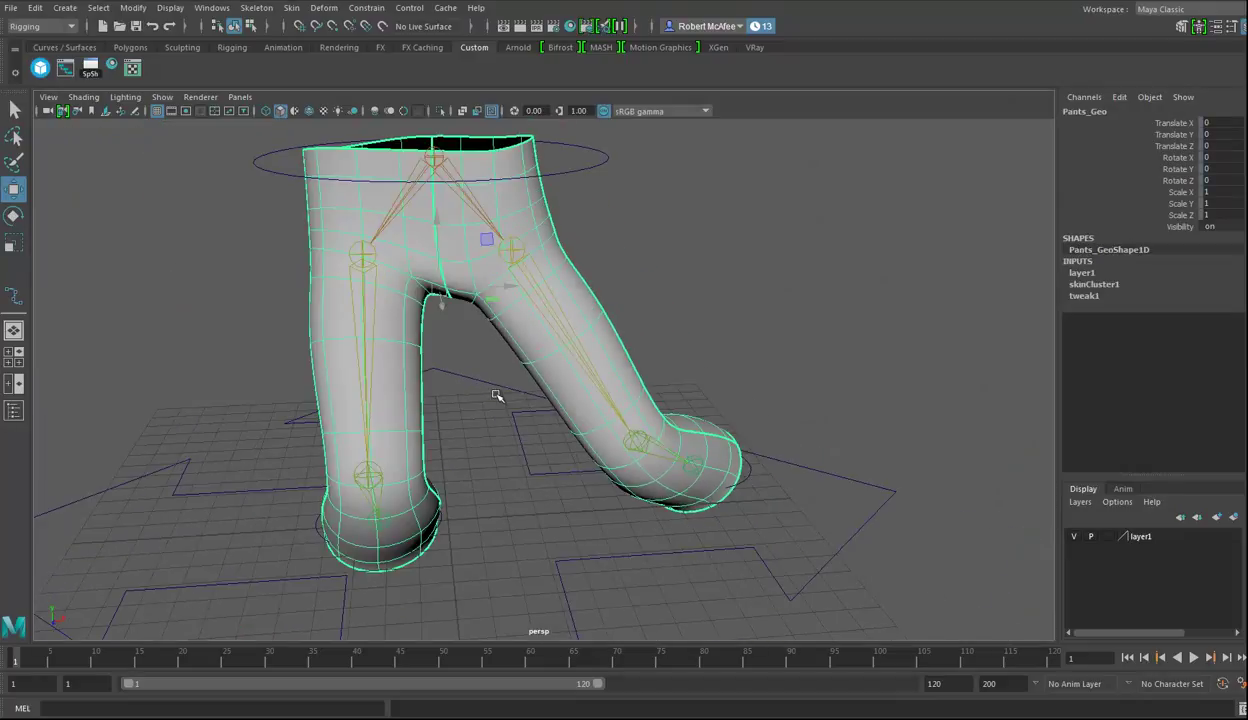
alt+drag(497, 396, 560, 232)
alt+drag(700, 402, 590, 403)
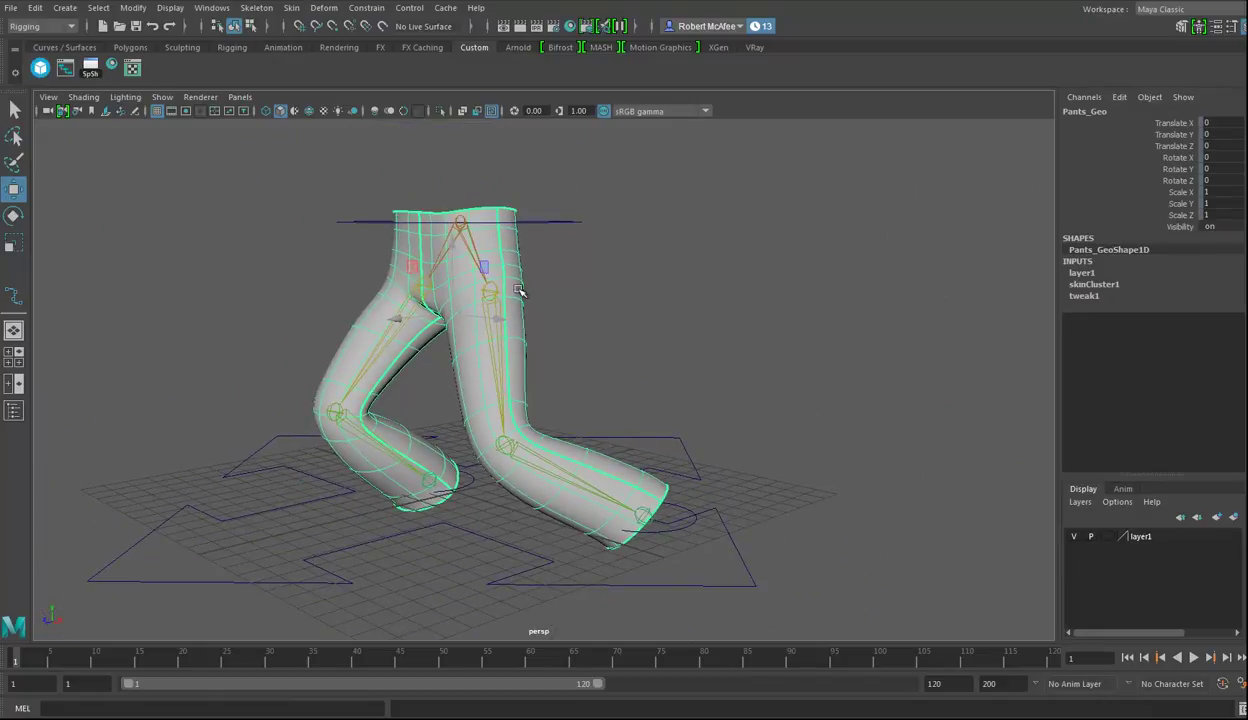
- Open the Paint Skin Weights Tool settings, choose the L_Knee influence and turn on Use Color Ramp
click(291, 8)
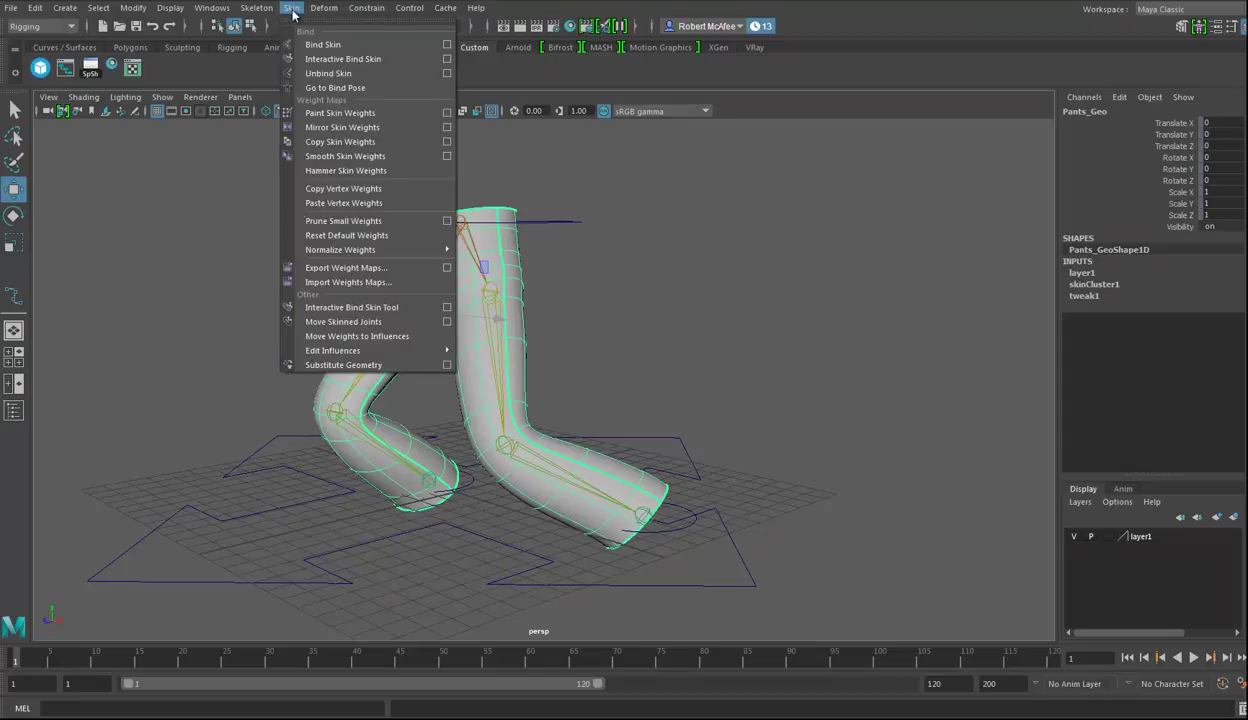
click(447, 112)
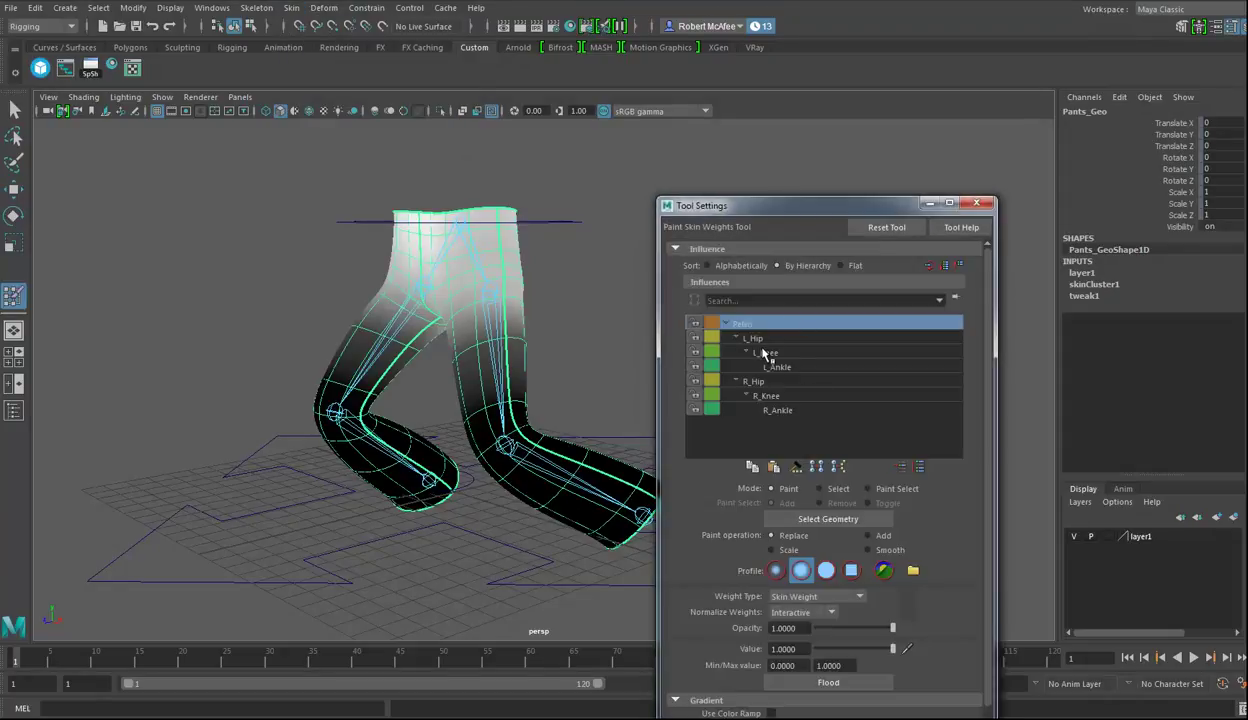
click(773, 352)
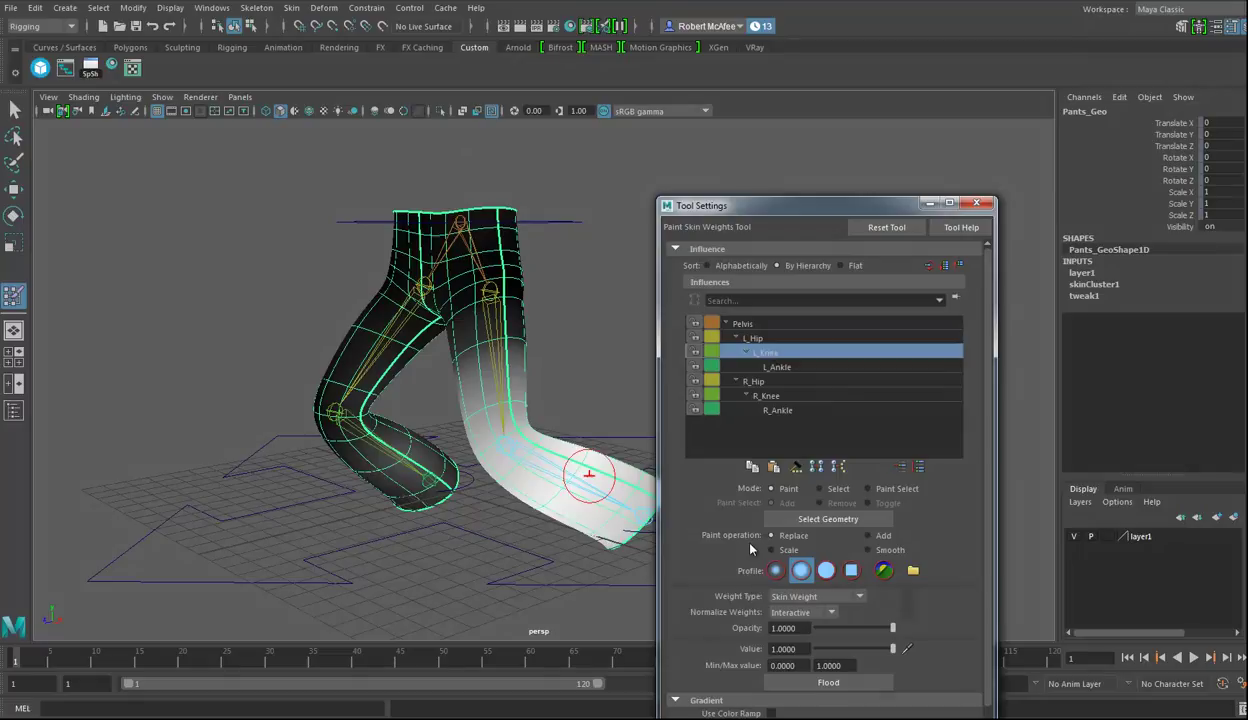
scroll(803, 523, down, 2)
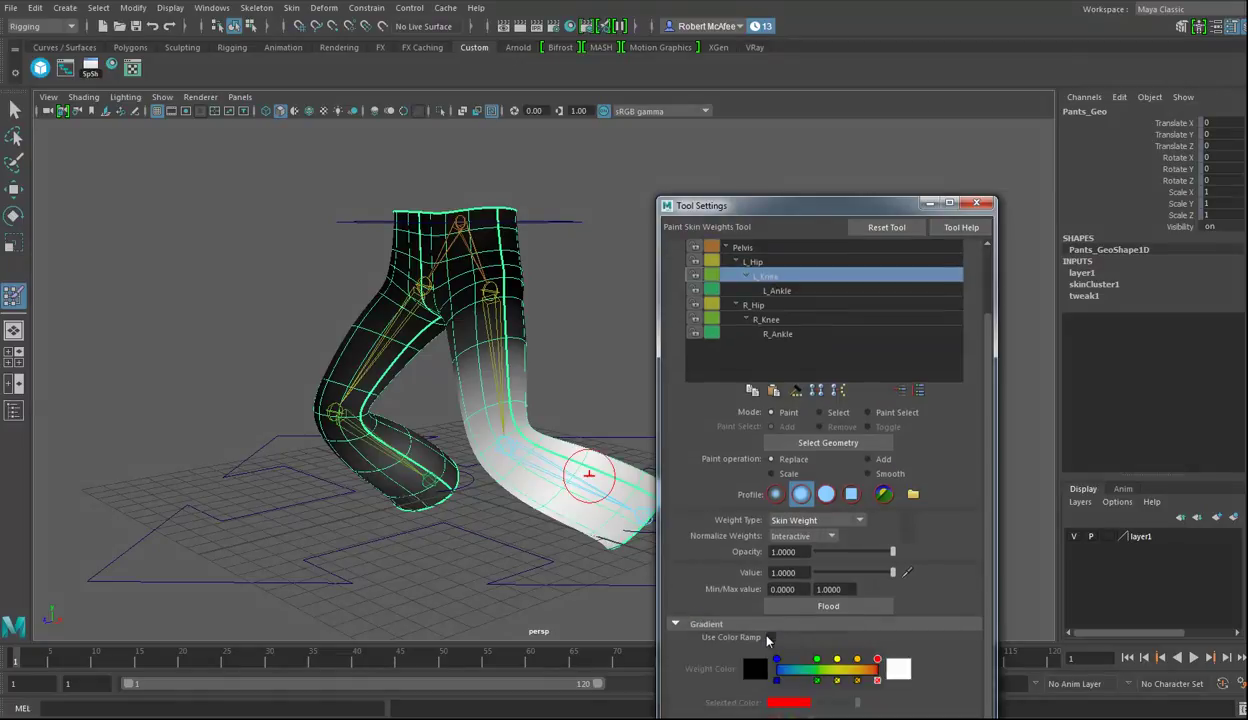
click(770, 637)
drag(844, 205, 858, 86)
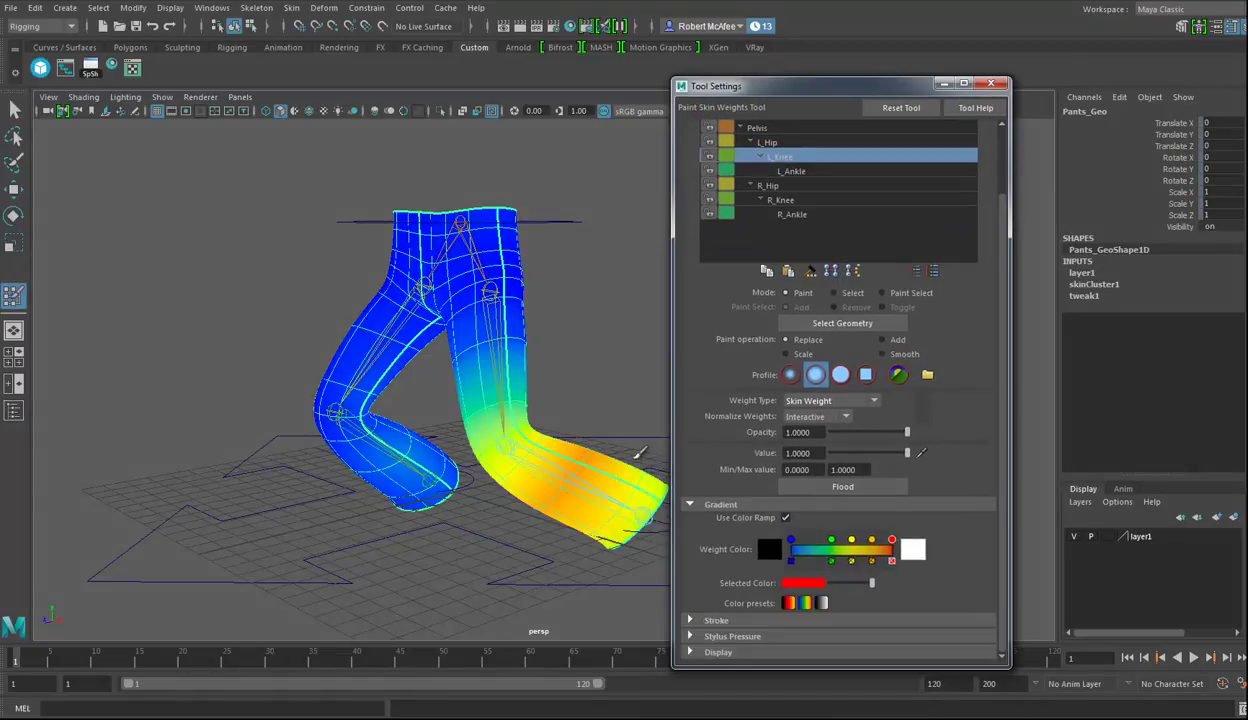
- Set the paint operation to Add and paint full L_Knee weight all around the left lower leg
click(885, 341)
mouse_move(563, 452)
alt+mouse_down()
mouse_move(460, 468)
mouse_move(507, 432)
mouse_move(473, 450)
mouse_move(568, 480)
alt+mouse_up()
mouse_move(613, 418)
alt+mouse_down()
mouse_move(587, 441)
mouse_move(618, 404)
mouse_move(496, 446)
mouse_move(557, 446)
alt+mouse_up()
mouse_move(500, 408)
mouse_down()
mouse_move(452, 430)
mouse_move(532, 460)
mouse_move(487, 472)
mouse_move(472, 304)
mouse_move(541, 316)
mouse_move(548, 349)
mouse_up()
mouse_move(585, 403)
alt+mouse_down()
mouse_move(571, 419)
mouse_move(494, 347)
alt+mouse_up()
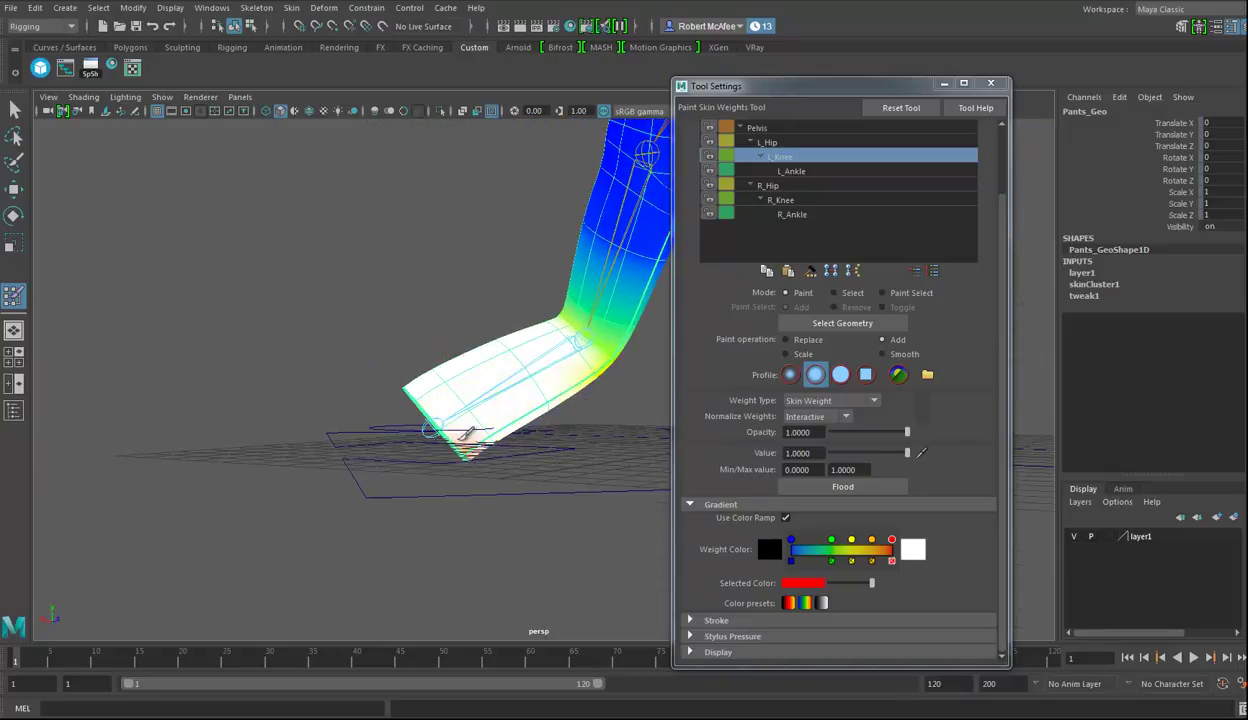
alt+drag(496, 424, 603, 412)
alt+middle_drag(603, 412, 601, 452)
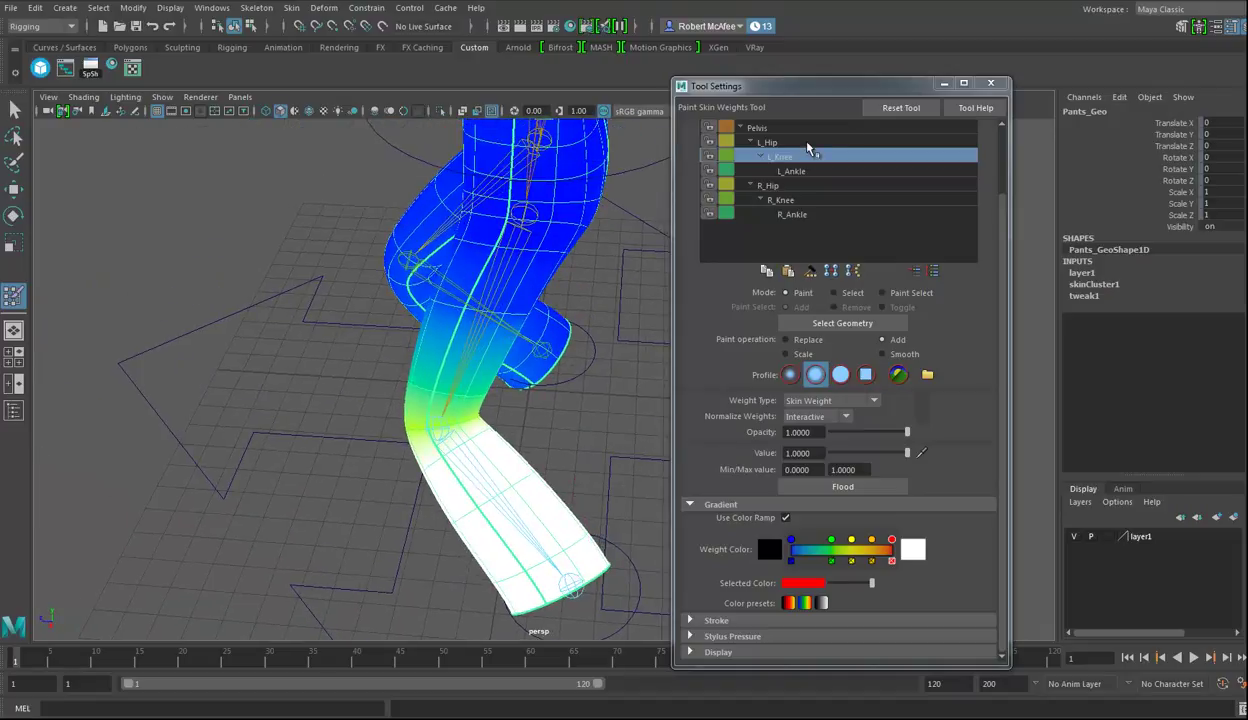
- Choose the L_Hip influence and paint full weight around the left thigh
click(760, 143)
alt+drag(540, 380, 500, 336)
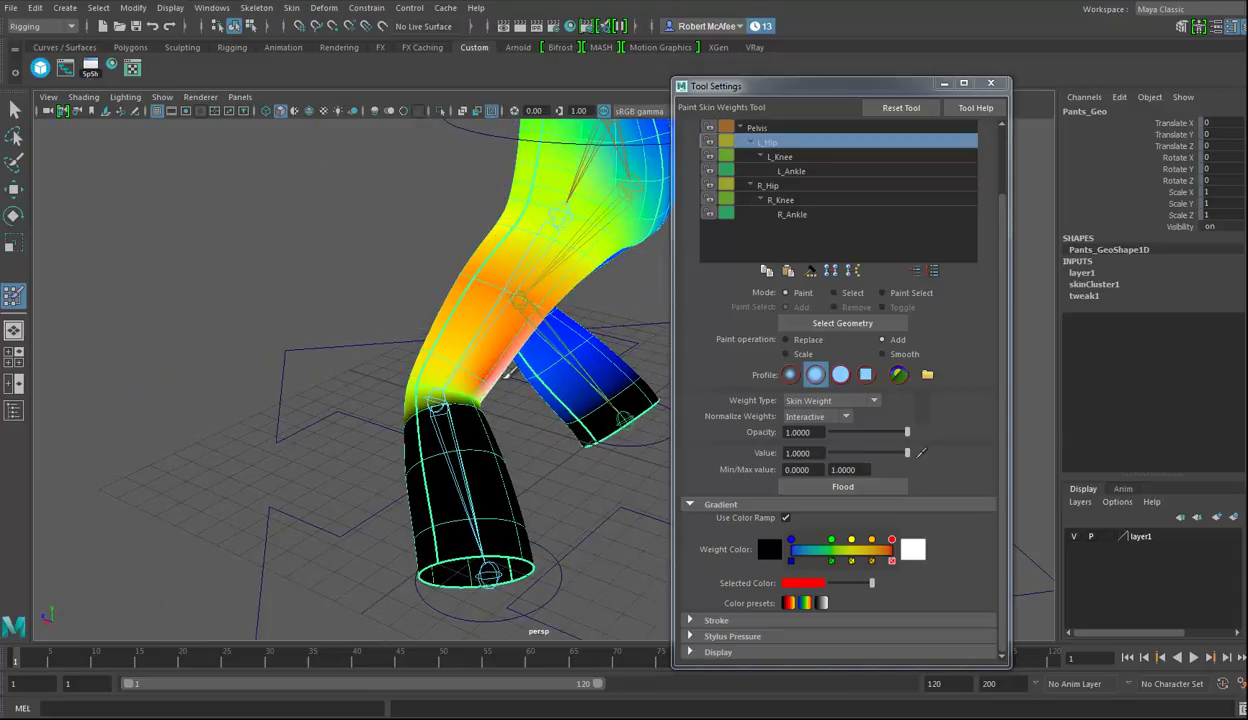
mouse_move(474, 334)
alt+mouse_down()
mouse_move(404, 398)
mouse_move(412, 440)
mouse_move(424, 390)
mouse_move(446, 407)
mouse_move(470, 400)
mouse_move(515, 462)
mouse_move(515, 496)
mouse_move(564, 460)
alt+mouse_up()
mouse_move(566, 387)
mouse_down()
mouse_move(502, 428)
mouse_move(566, 446)
mouse_move(577, 481)
mouse_move(557, 510)
mouse_move(482, 510)
mouse_up()
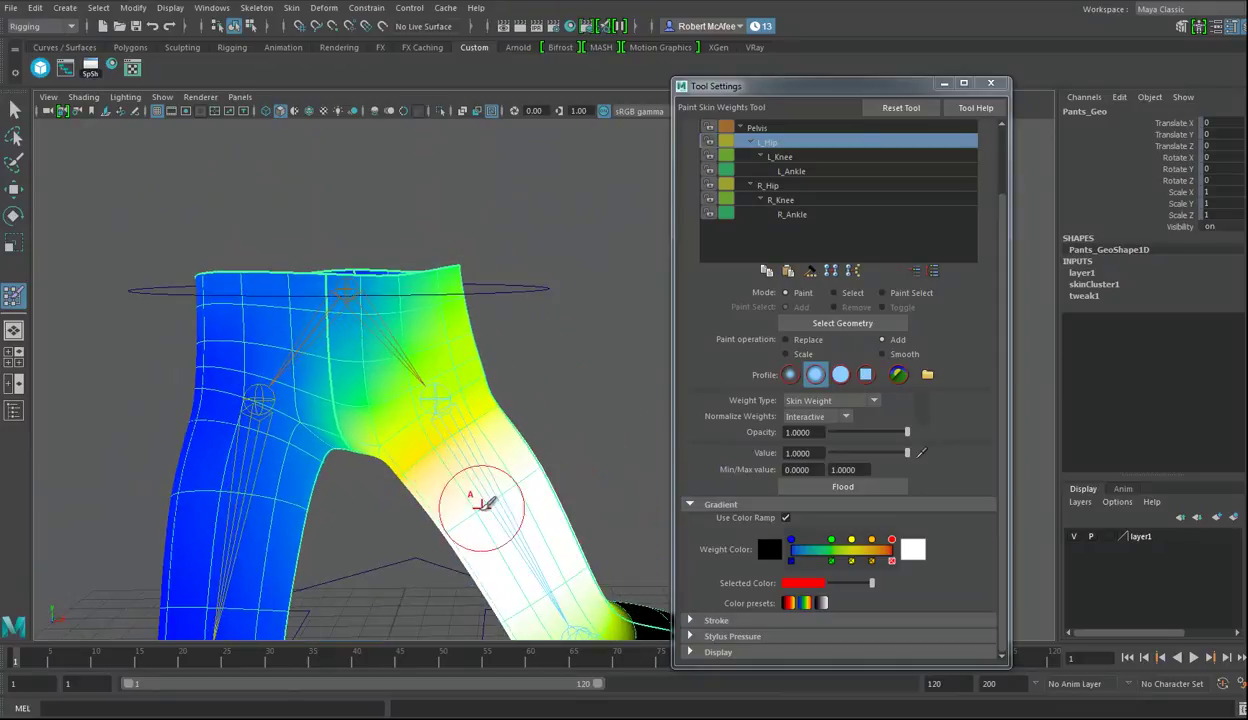
alt+drag(537, 456, 621, 426)
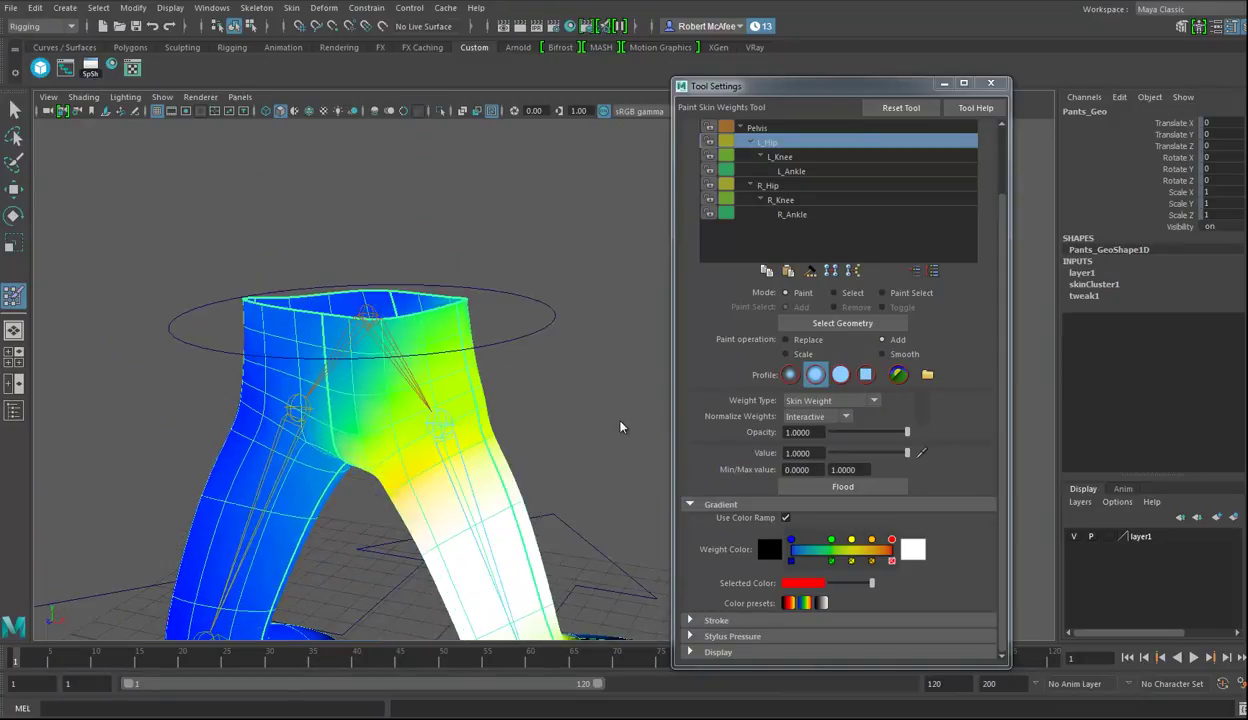
- Choose the Pelvis influence and paint full weight around the left half of the waist
click(757, 128)
mouse_move(385, 409)
alt+mouse_down()
mouse_move(440, 424)
mouse_move(445, 410)
alt+mouse_up()
drag(450, 366, 379, 357)
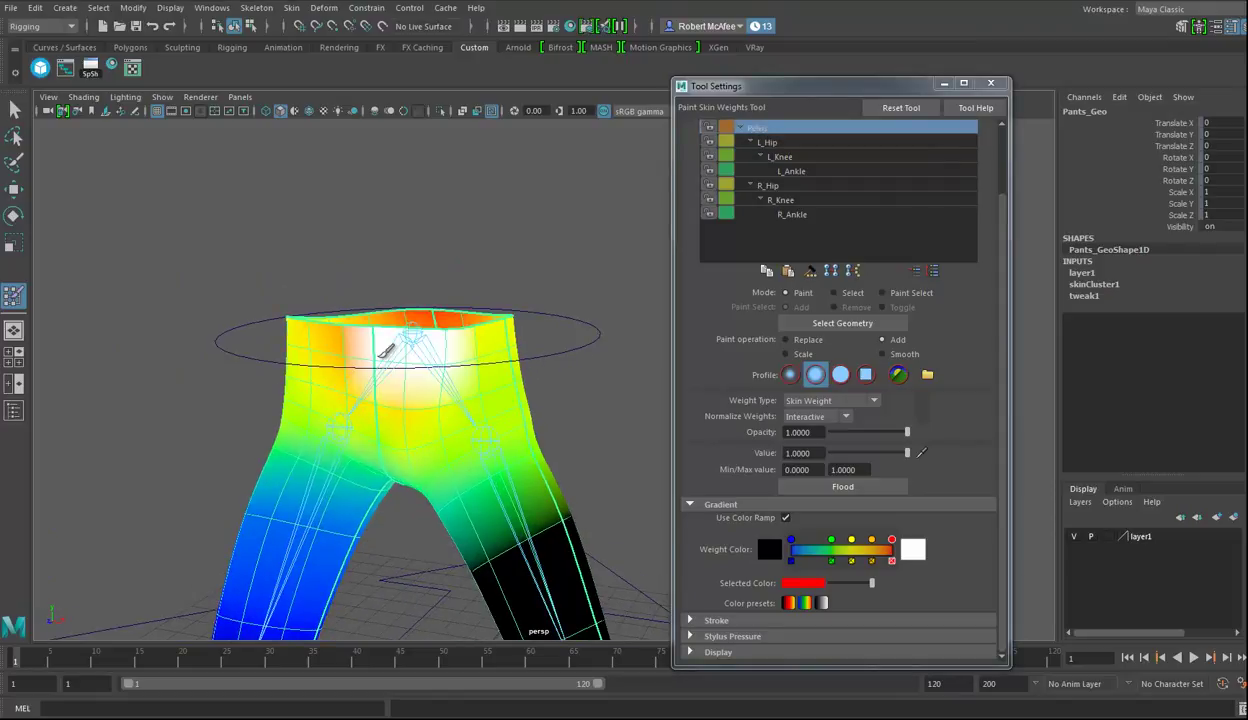
mouse_move(480, 350)
mouse_down()
mouse_move(407, 385)
mouse_move(443, 377)
mouse_move(400, 336)
mouse_move(440, 326)
mouse_move(452, 305)
mouse_up()
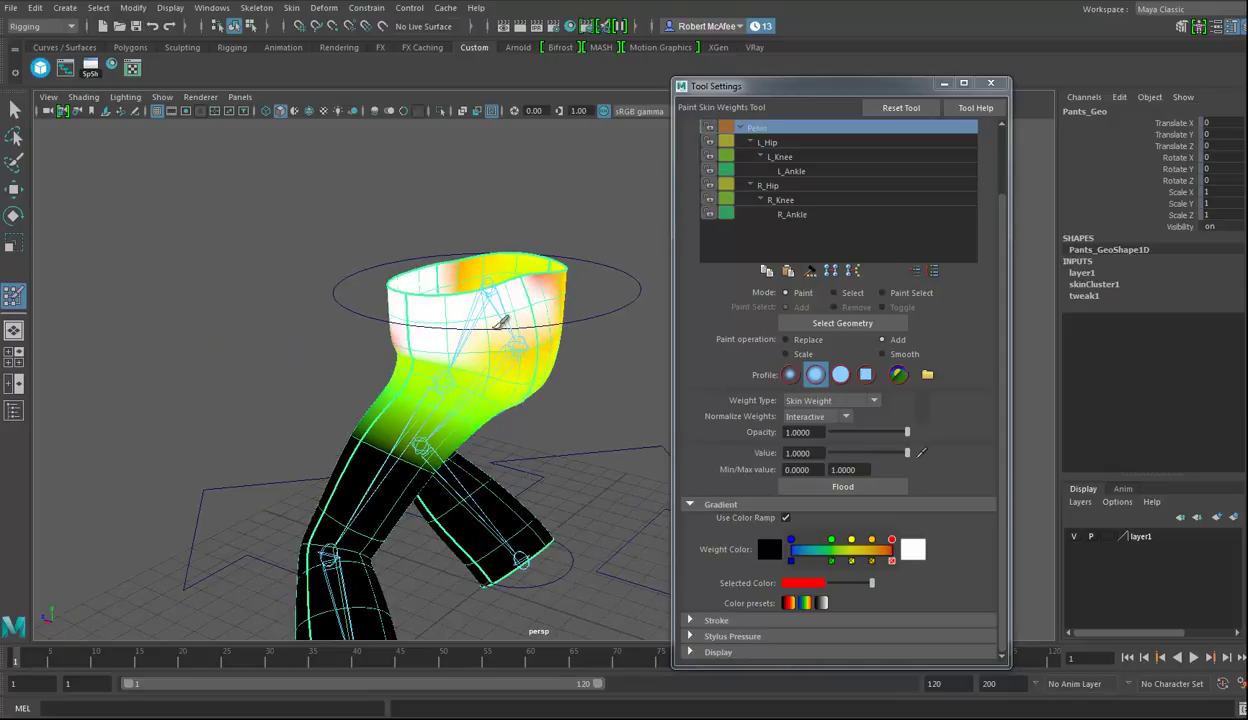
alt+drag(490, 345, 485, 378)
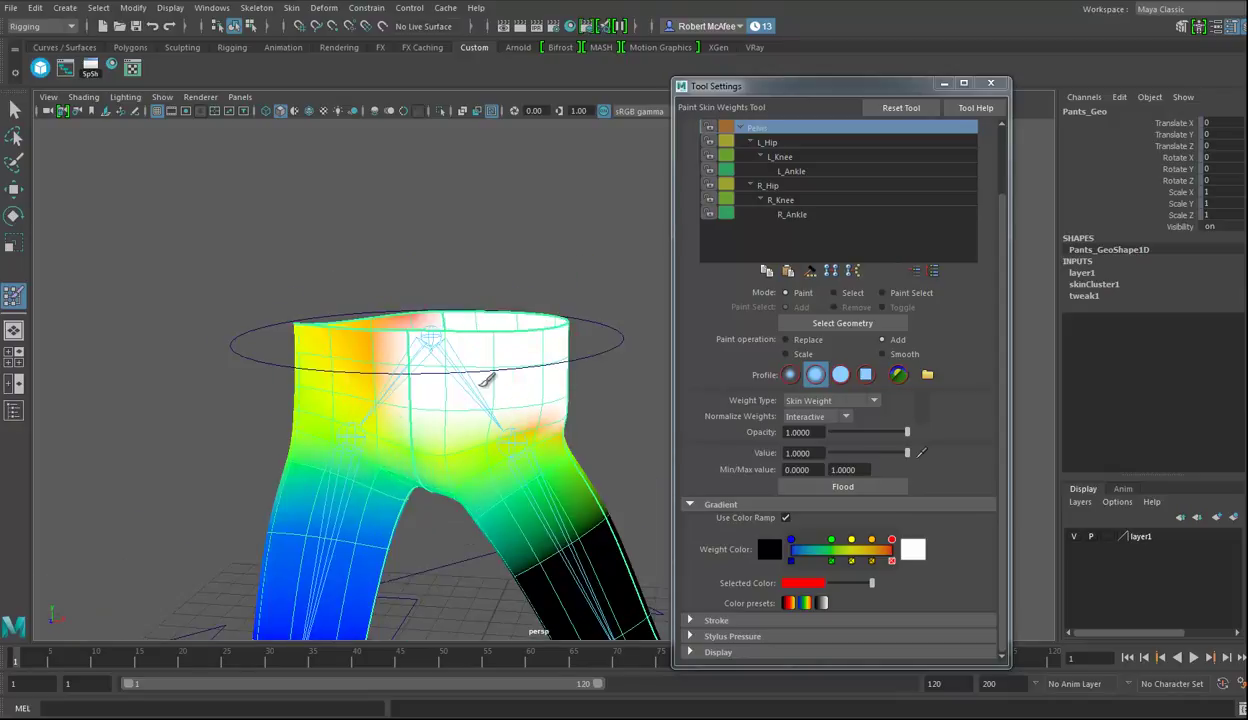
- Paint Pelvis weight down the centre seam and into the crotch of the pants
mouse_move(446, 432)
alt+mouse_down()
mouse_move(490, 320)
mouse_move(478, 333)
alt+mouse_up()
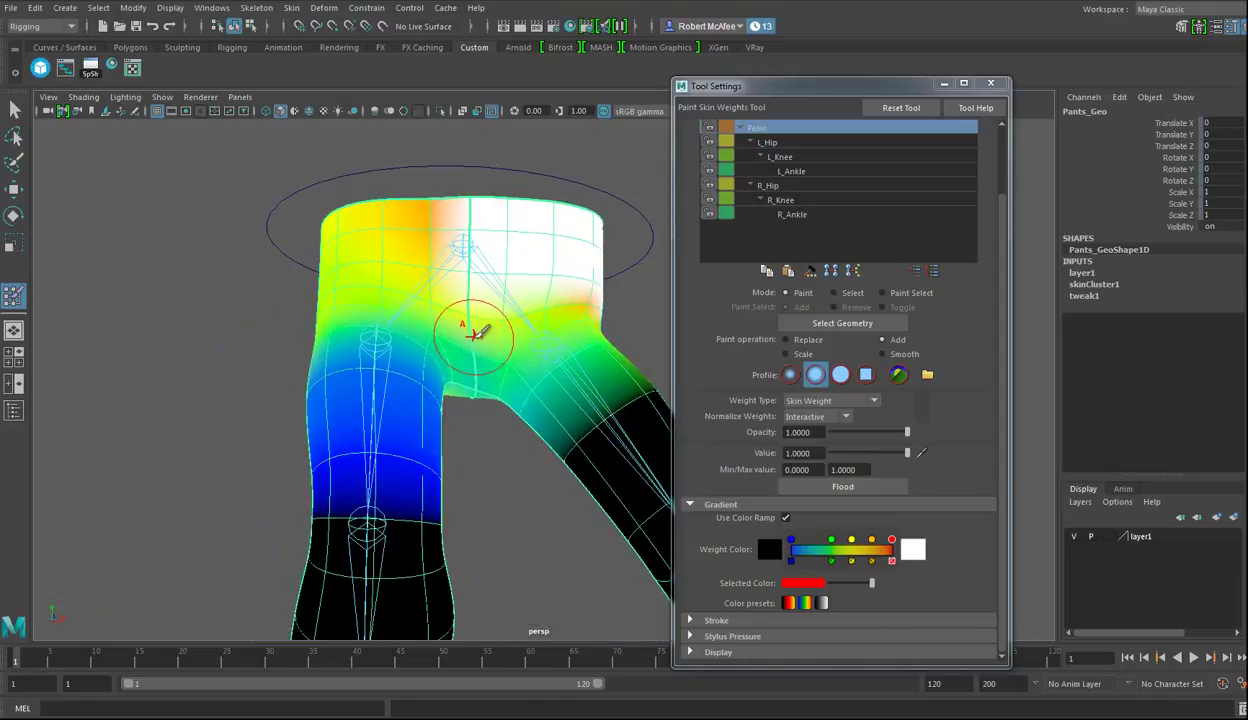
mouse_move(482, 378)
alt+mouse_down()
mouse_move(470, 338)
mouse_move(571, 348)
mouse_move(402, 350)
mouse_move(440, 384)
mouse_move(462, 355)
mouse_move(550, 428)
mouse_move(376, 382)
mouse_move(488, 349)
alt+mouse_up()
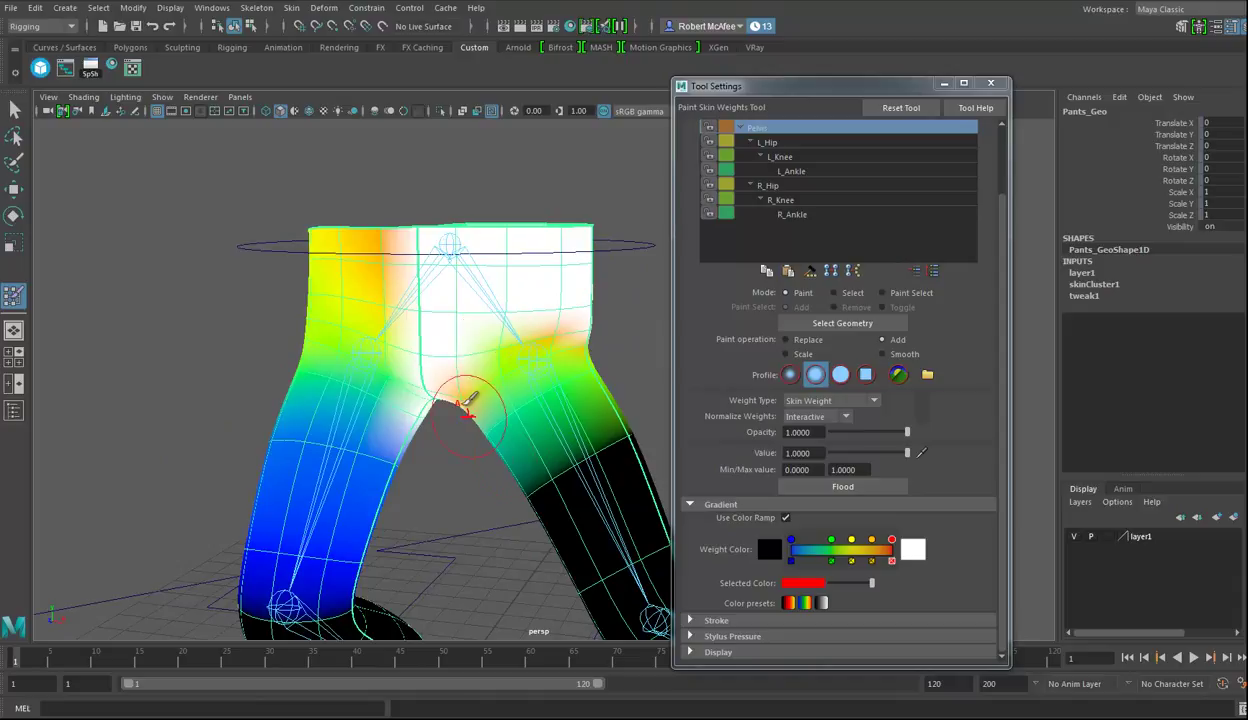
alt+right_drag(474, 391, 510, 388)
alt+middle_drag(512, 388, 446, 393)
alt+drag(520, 431, 500, 421)
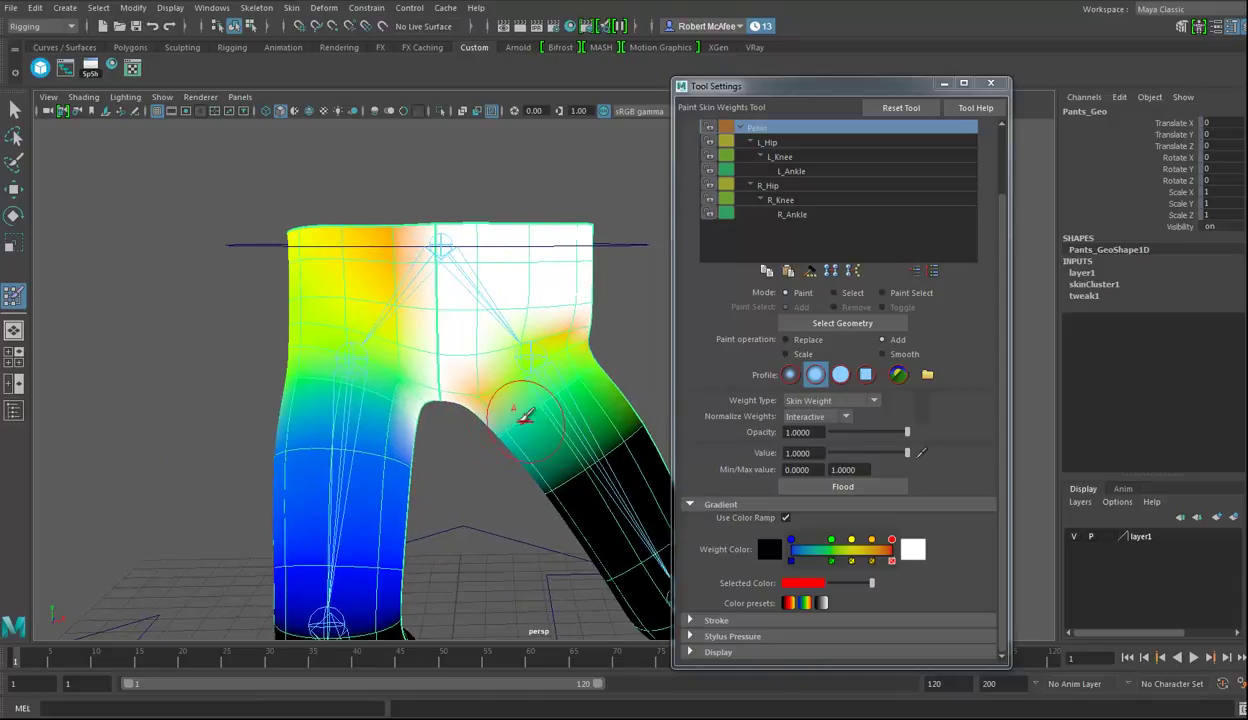
- Switch to the Move tool and insert an edge loop on each side of the pants' centre seam
click(14, 188)
mouse_move(515, 418)
alt+mouse_down()
mouse_move(540, 420)
mouse_move(497, 381)
alt+mouse_up()
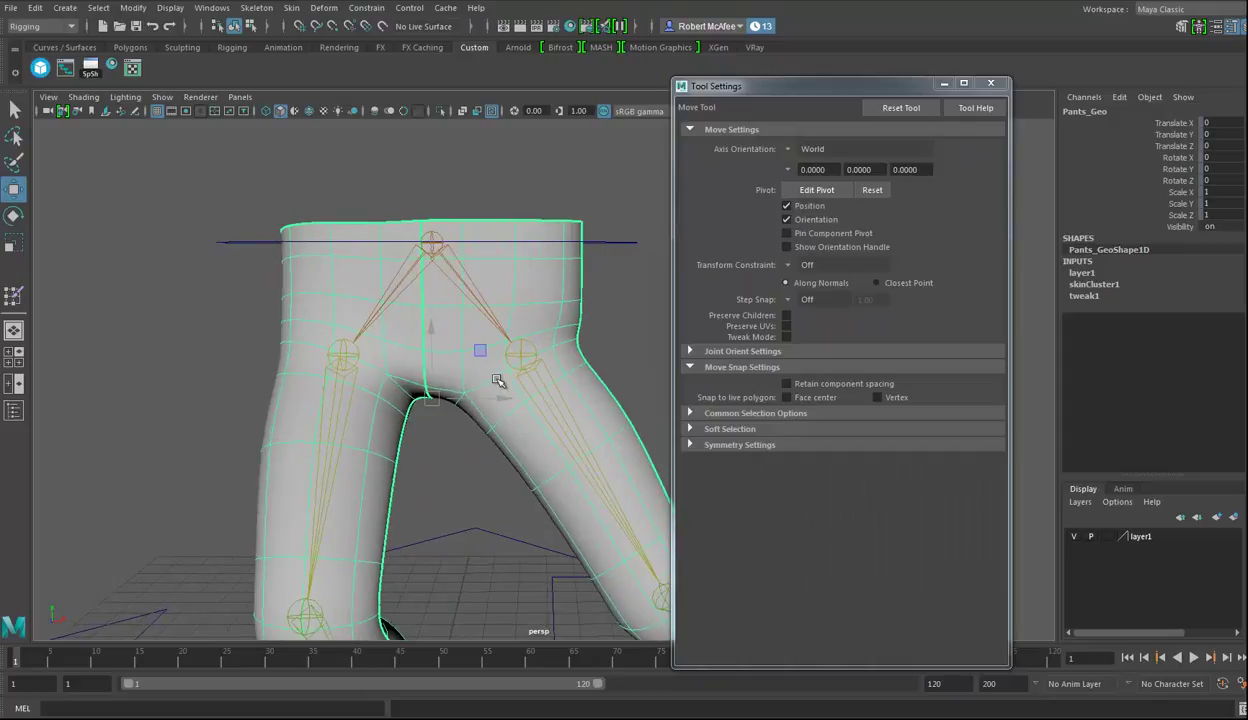
right_drag(443, 313, 496, 357)
click(440, 305)
click(407, 307)
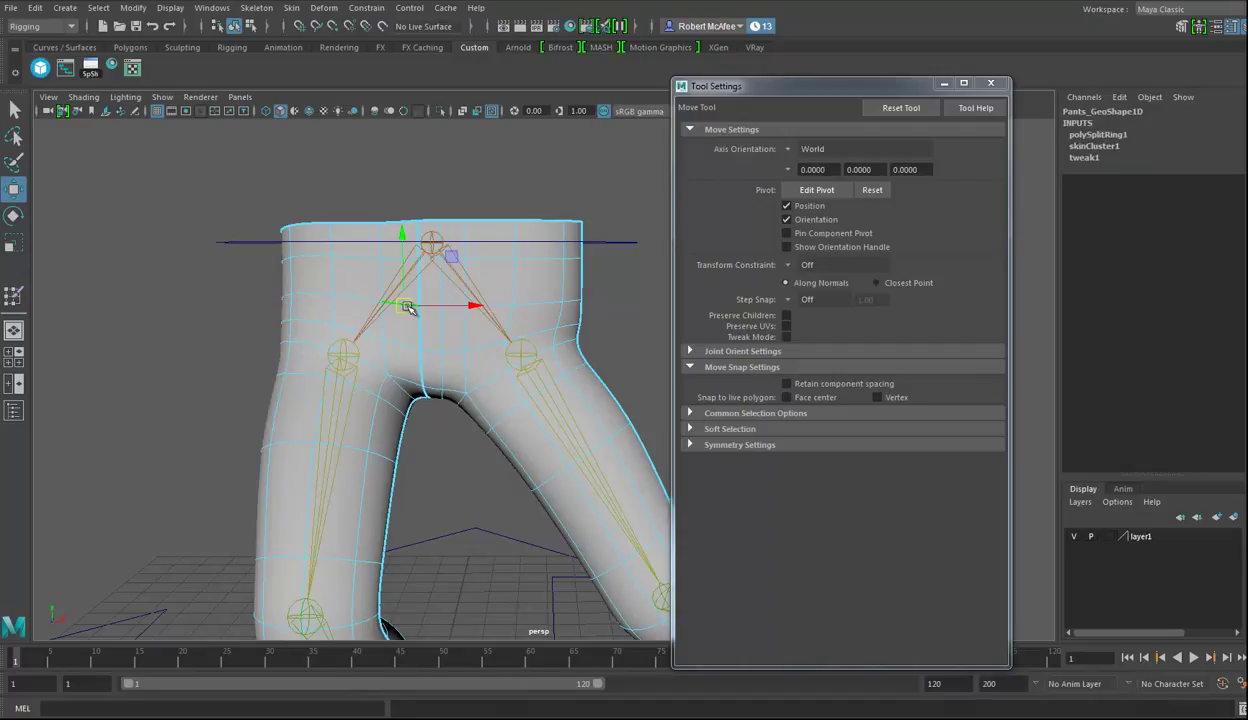
key(g)
right_drag(467, 352, 560, 303)
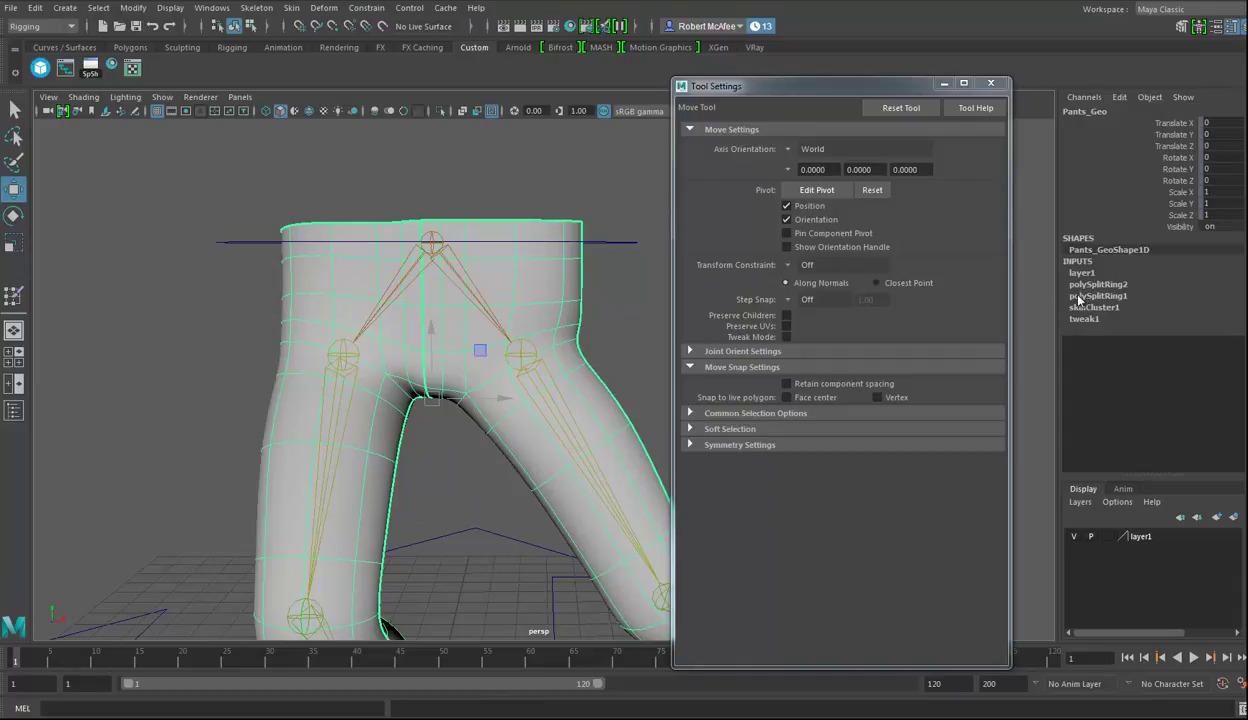
- Delete the non-deformer history of Pants_Geo
click(35, 8)
mouse_move(84, 178)
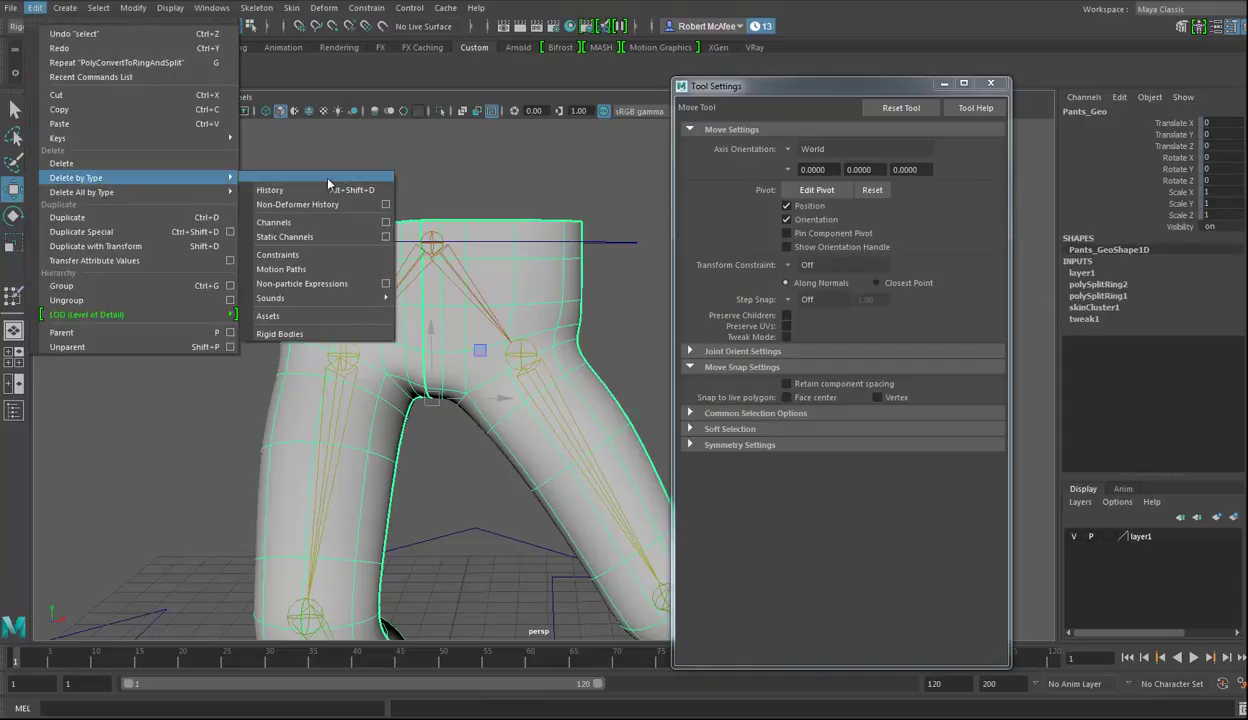
click(293, 205)
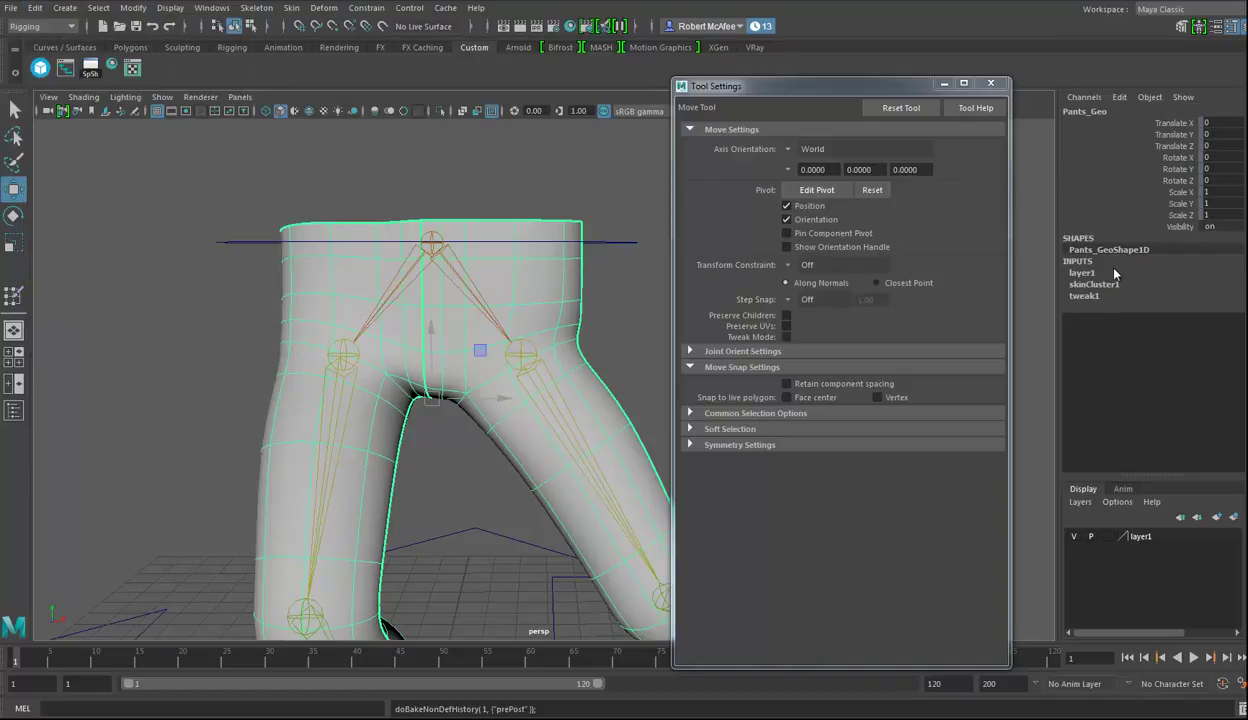
- Resume the Paint Skin Weights Tool and add Pelvis weight around the new centre edge loops and the left half of the waist
alt+drag(555, 326, 488, 194)
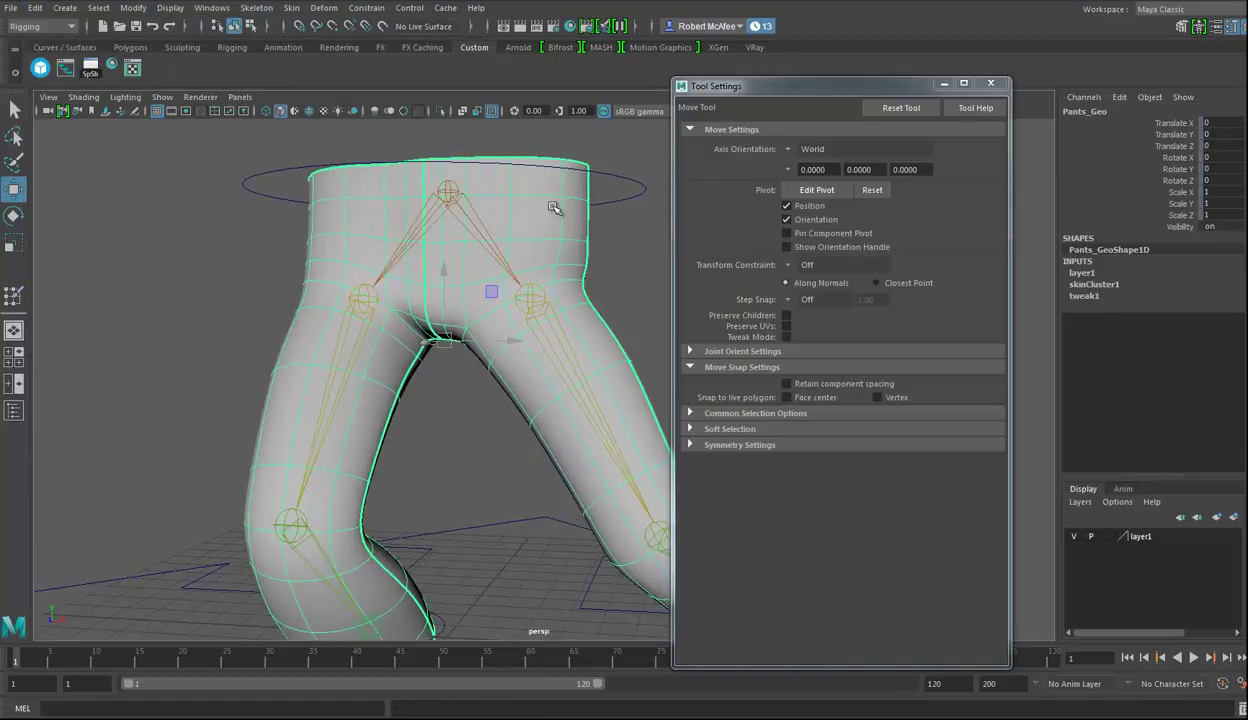
click(13, 300)
mouse_move(482, 310)
alt+mouse_down()
mouse_move(513, 298)
mouse_move(490, 323)
alt+mouse_up()
alt+middle_drag(490, 323, 467, 355)
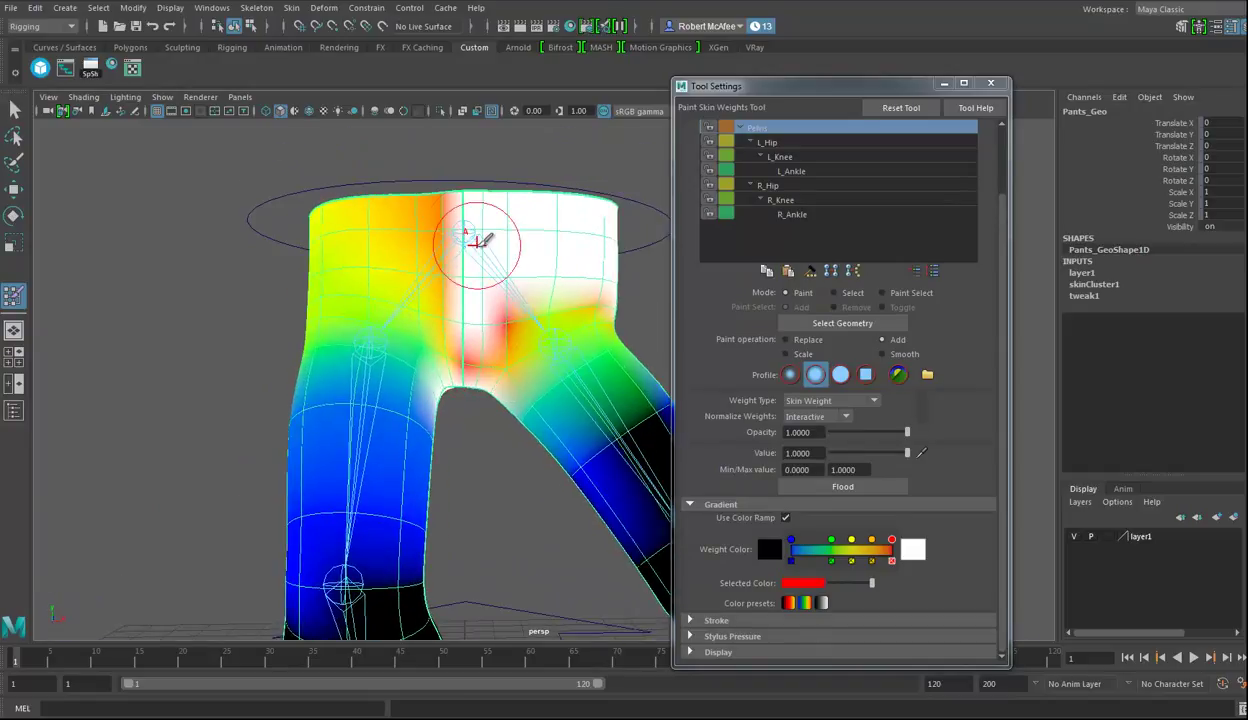
alt+drag(501, 251, 296, 280)
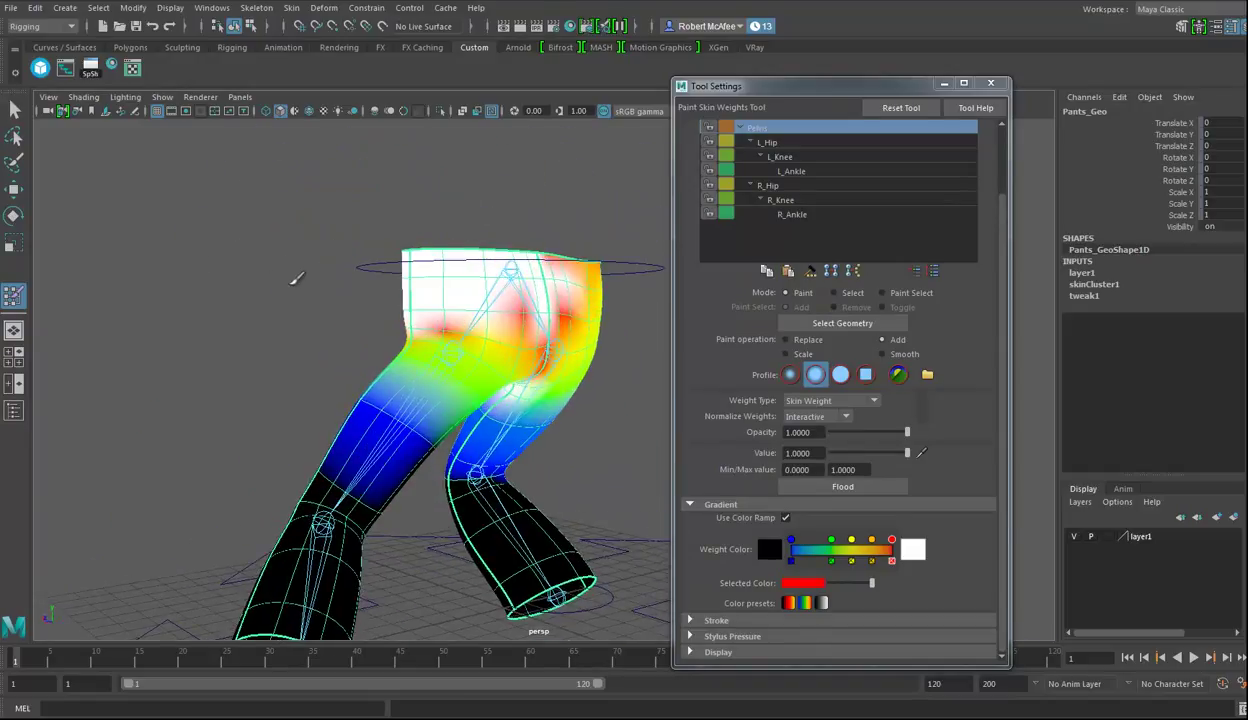
drag(532, 286, 521, 315)
alt+drag(563, 321, 496, 288)
mouse_move(545, 382)
mouse_down()
mouse_move(592, 404)
mouse_move(584, 370)
mouse_move(618, 374)
mouse_up()
mouse_move(470, 340)
mouse_down()
mouse_move(423, 337)
mouse_move(628, 357)
mouse_move(656, 345)
mouse_move(453, 330)
mouse_move(457, 343)
mouse_up()
alt+drag(577, 309, 504, 305)
- Return to the Move tool and reset UpperBody_Ctrl's Translate Y to 0
key(w)
mouse_move(343, 312)
alt+mouse_down()
mouse_move(468, 263)
mouse_move(576, 272)
alt+mouse_up()
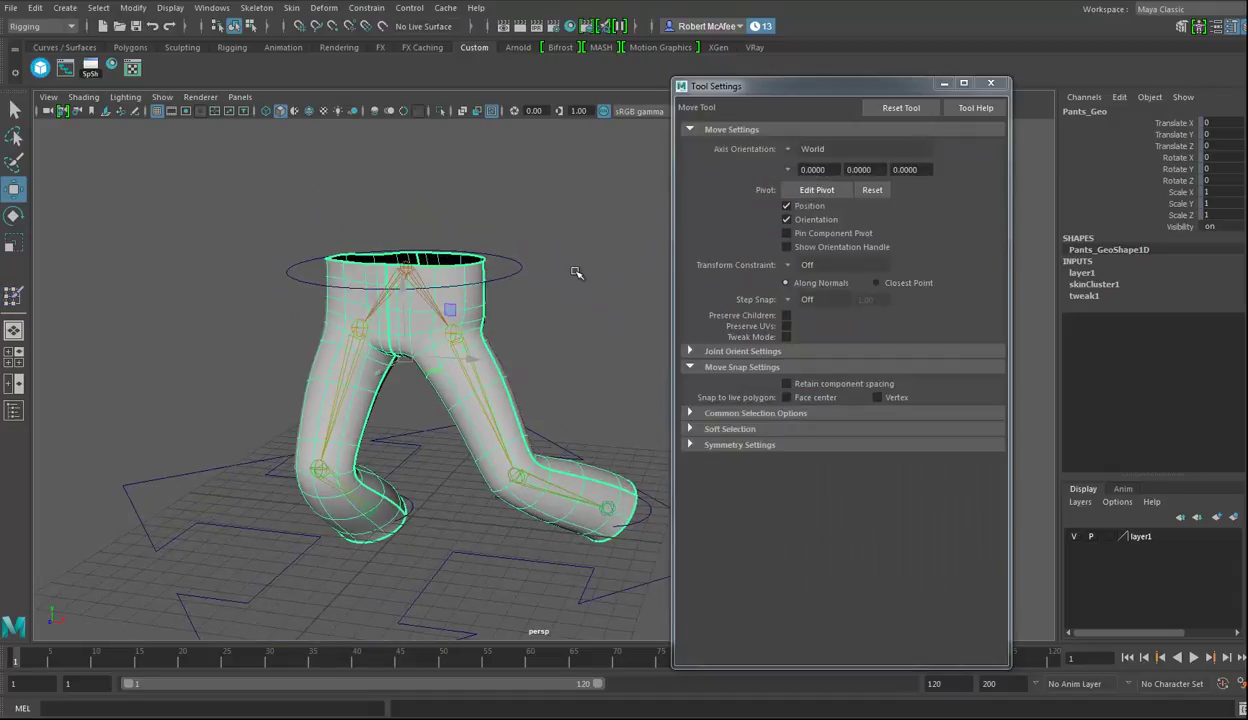
click(521, 267)
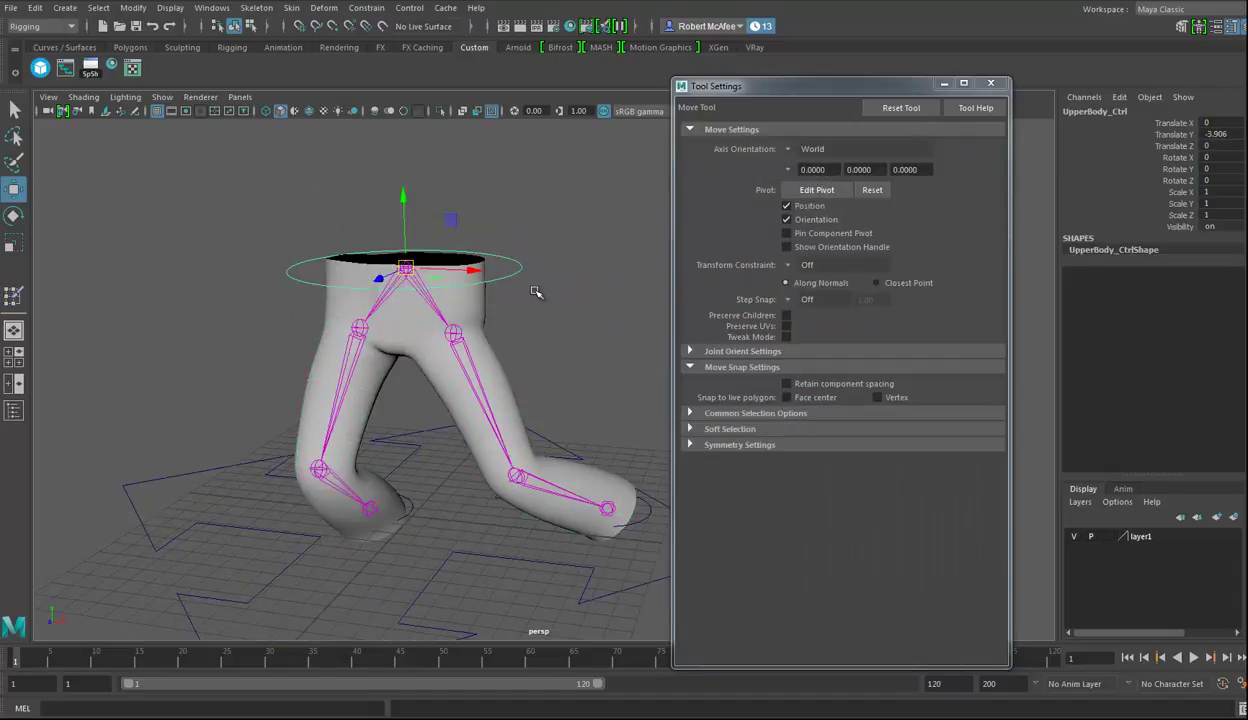
double_click(1222, 133)
key(Return)
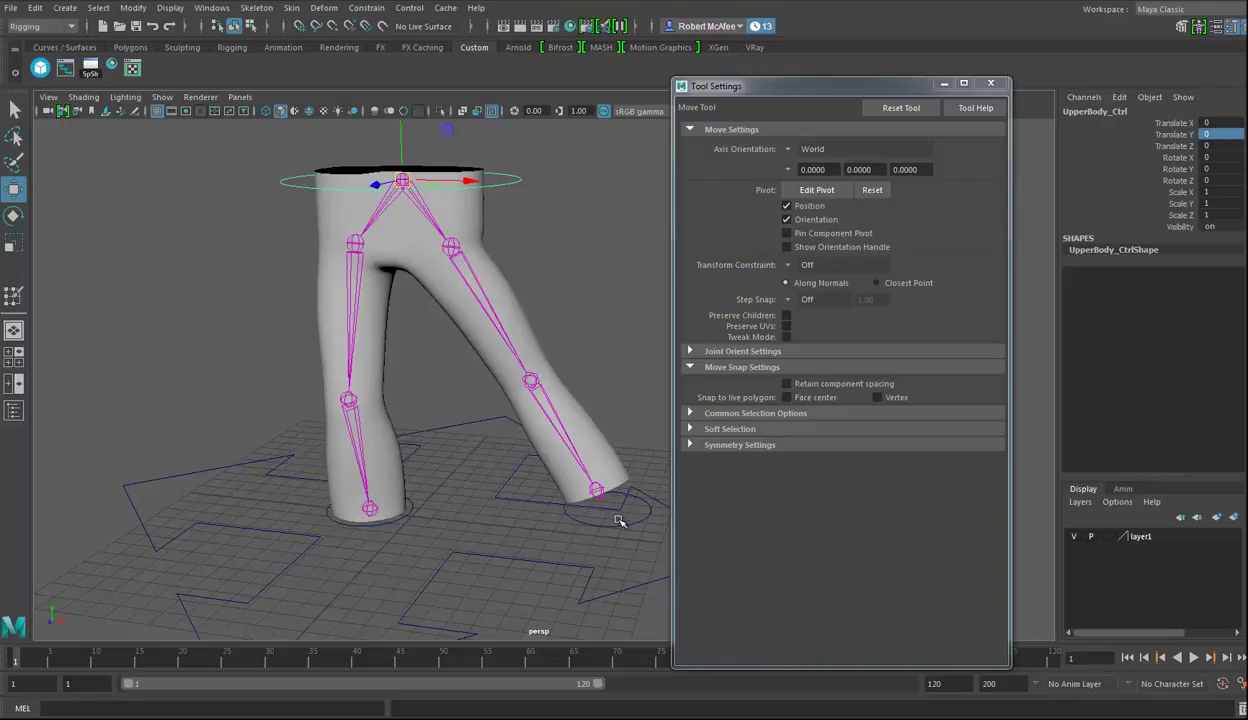
- Reset LFoot_Ctrl's Translate X, Y and Z to 0
click(651, 503)
drag(1229, 122, 1231, 146)
text(0)
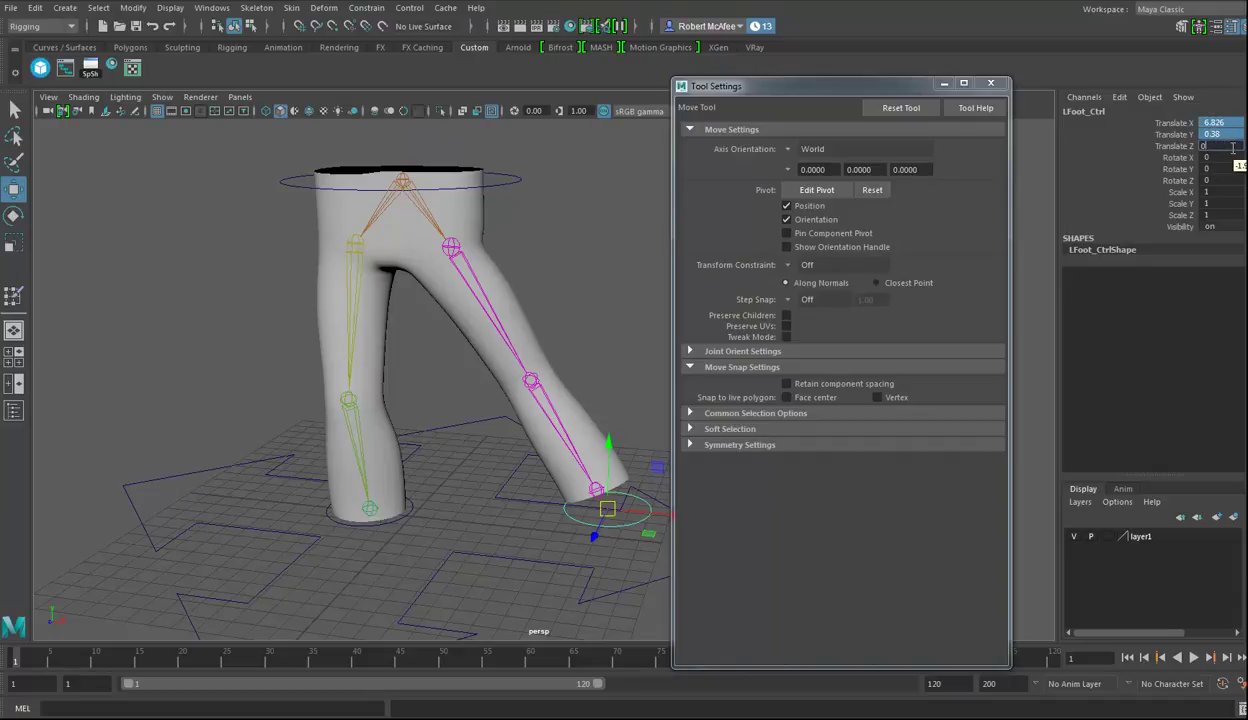
key(Return)
- Mirror the skin weights of Pants_Geo across YZ from positive to negative X, using closest point on surface and closest joint
alt+drag(302, 467, 505, 354)
click(486, 288)
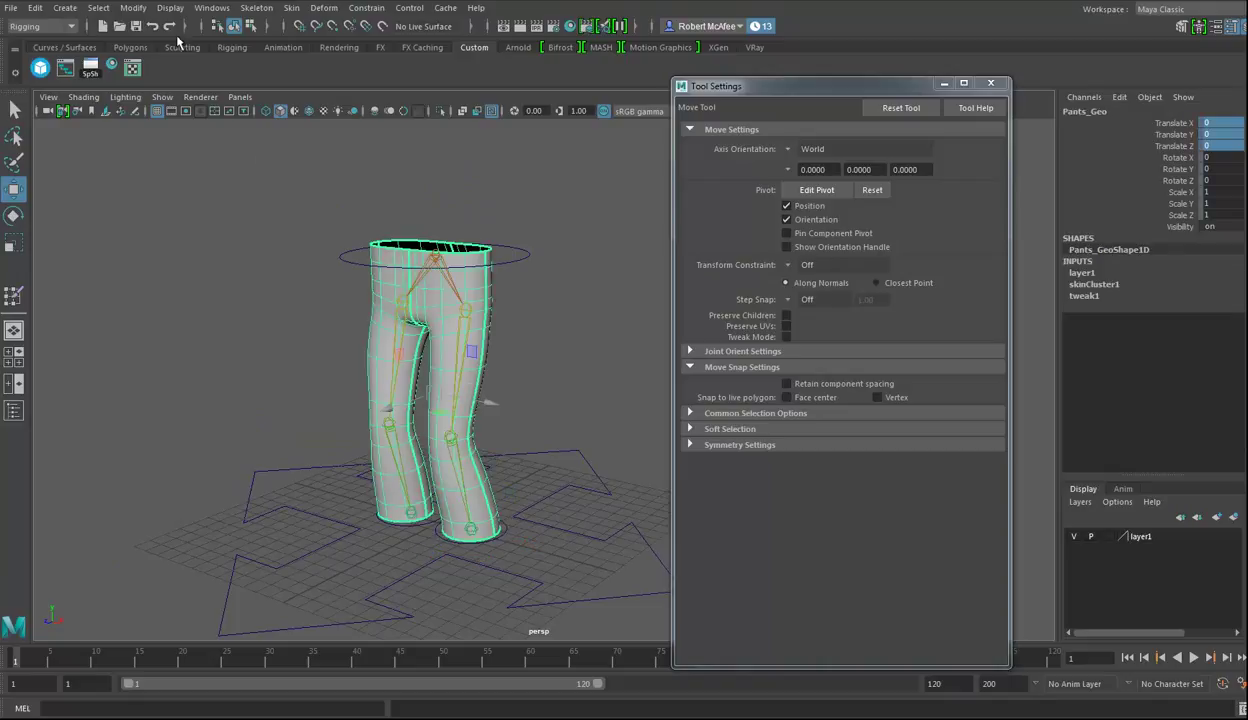
click(291, 8)
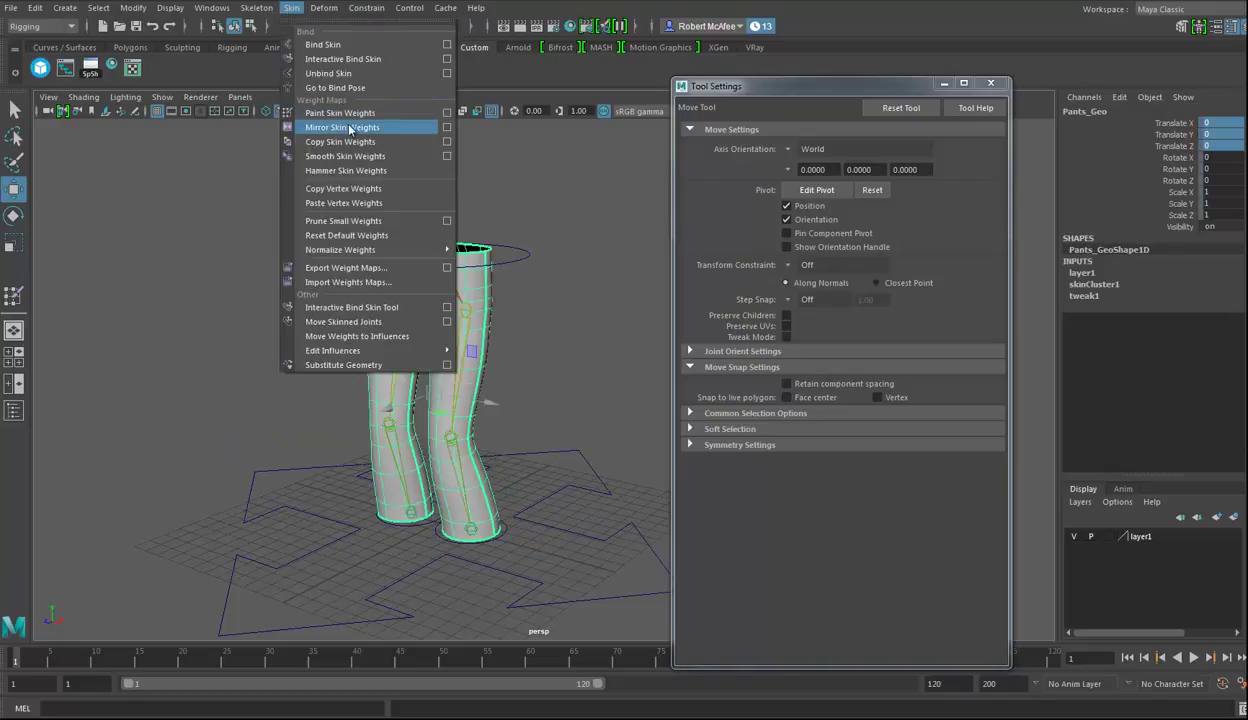
click(447, 127)
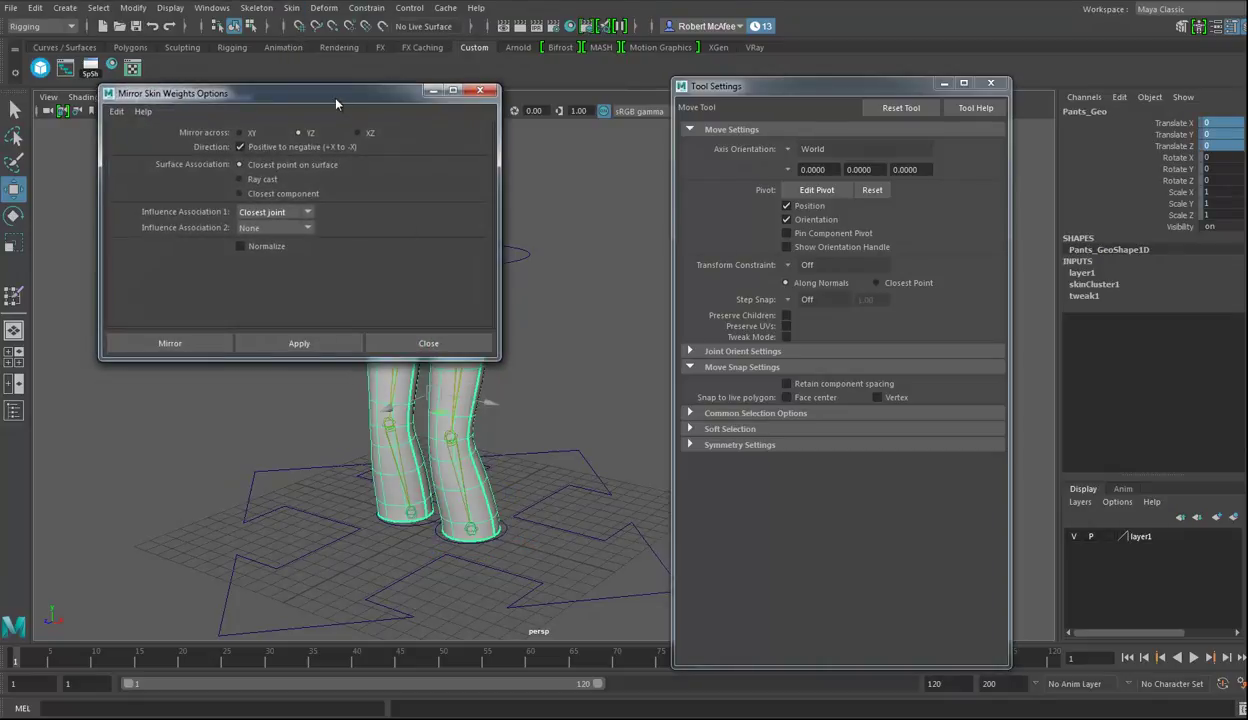
drag(336, 103, 745, 115)
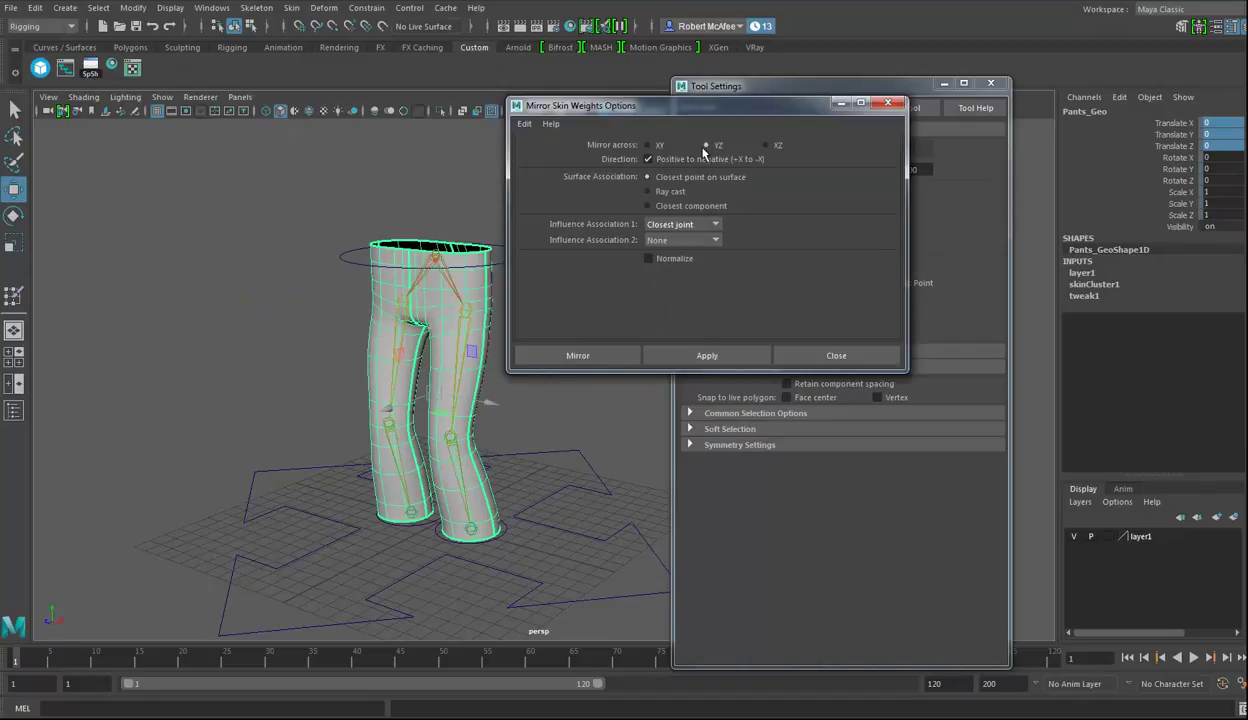
click(580, 357)
- Test the mirrored weights by moving UpperBody_Ctrl and inspecting the leg deformation, and undo the moves
alt+drag(585, 462, 520, 452)
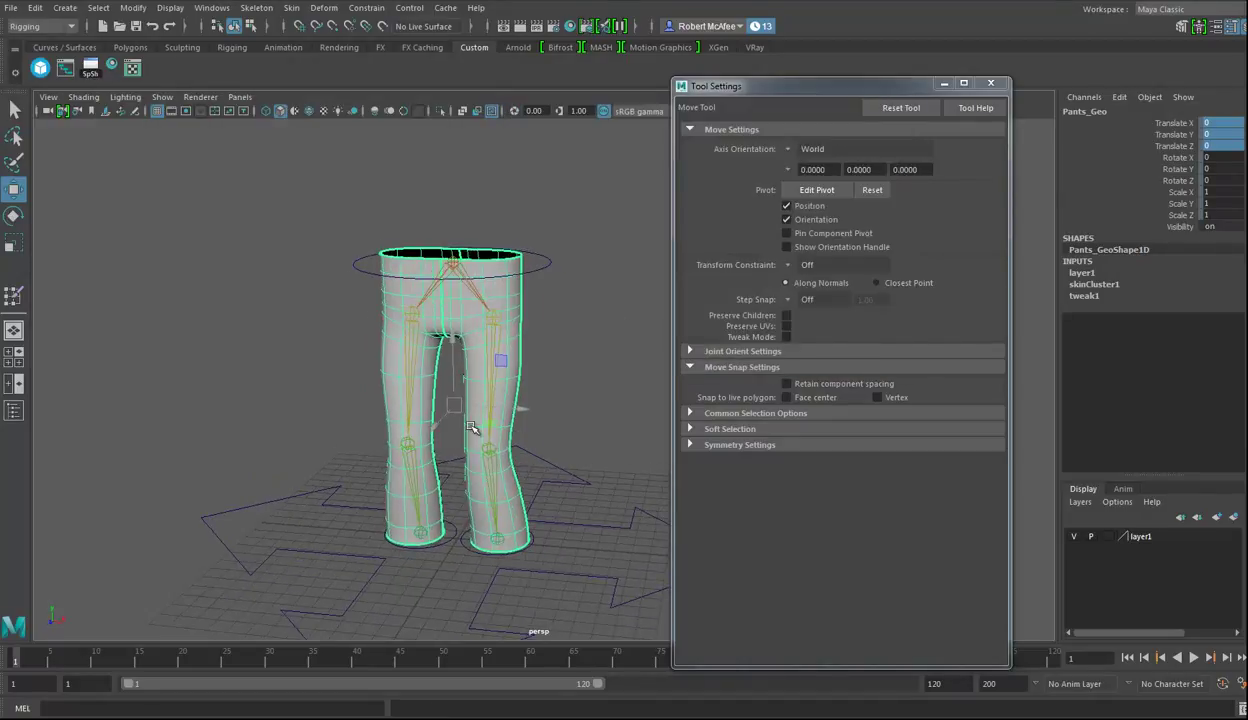
click(540, 262)
drag(455, 264, 456, 318)
alt+drag(565, 398, 415, 373)
alt+right_drag(415, 373, 563, 446)
alt+middle_drag(482, 454, 566, 432)
drag(464, 238, 495, 285)
key(ctrl+z)
key(ctrl+z)
alt+drag(430, 372, 592, 385)
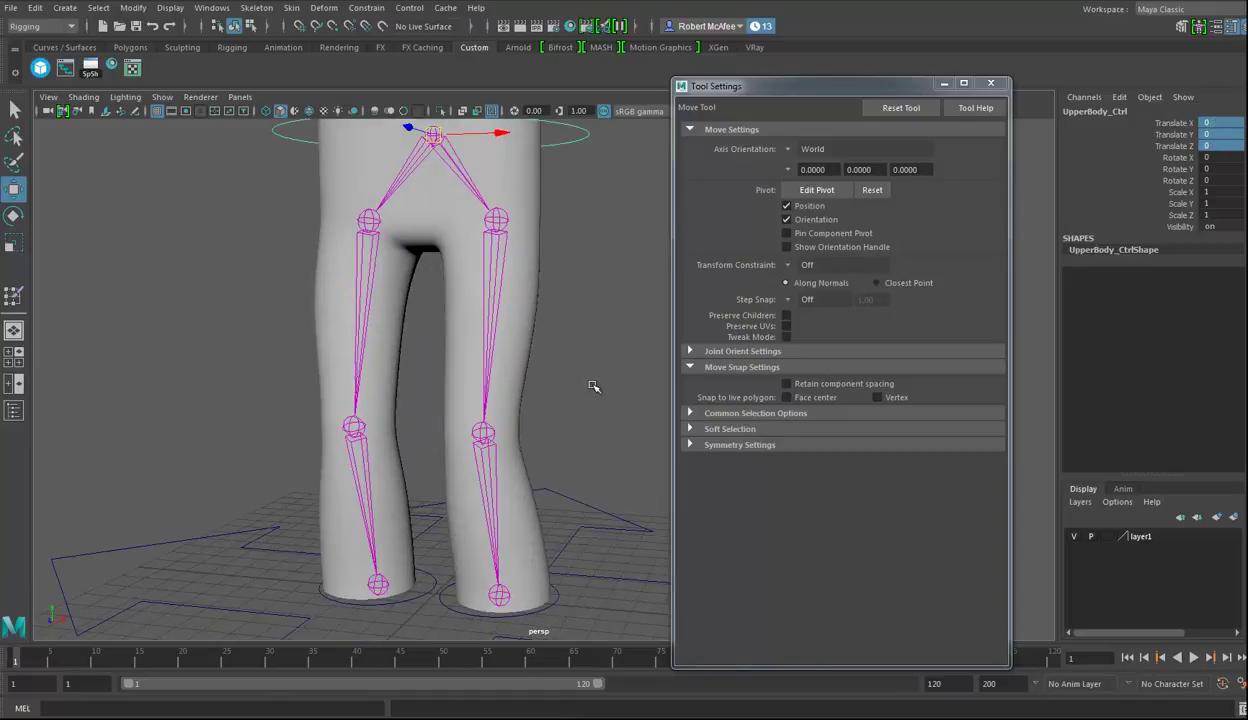
alt+right_drag(592, 385, 502, 350)
alt+middle_drag(502, 350, 547, 402)
alt+drag(547, 402, 552, 413)
alt+right_drag(551, 413, 552, 364)
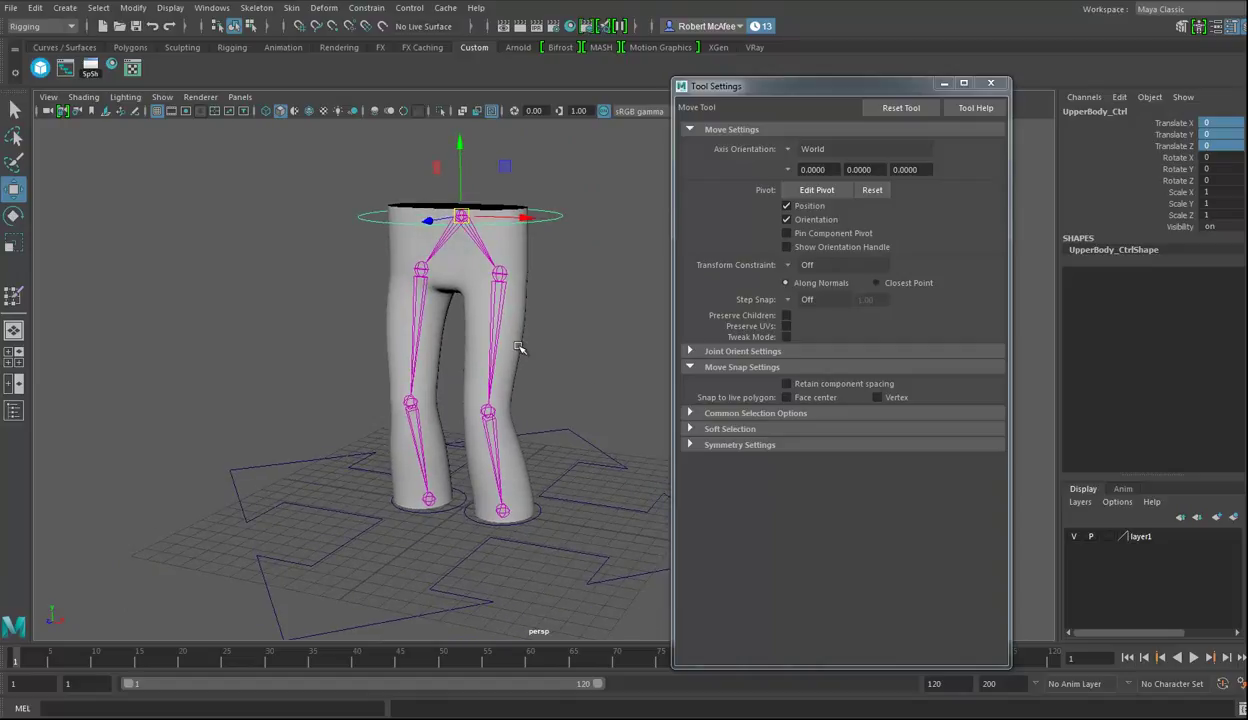